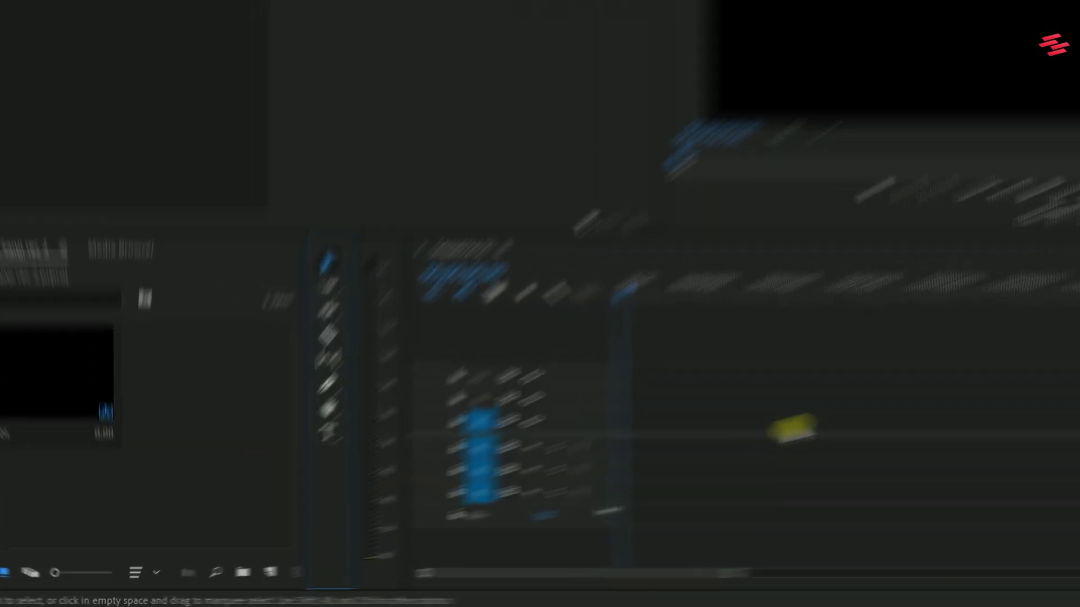
# Add a text layer reading "GLOW TEXT" to the empty frame of Sequence 01
pyautogui.click(248, 497)
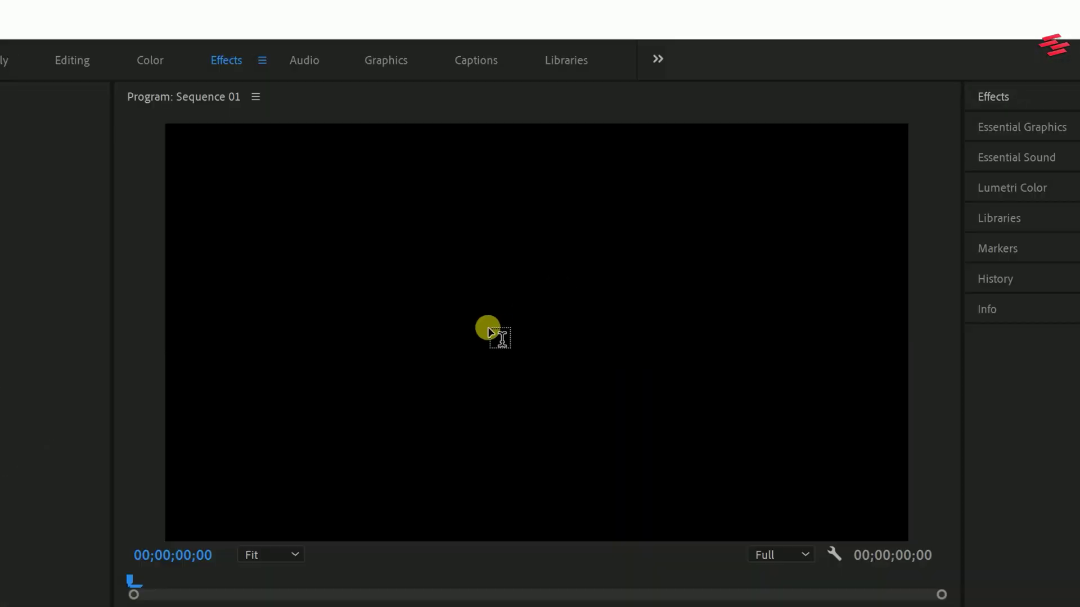
pyautogui.click(487, 328)
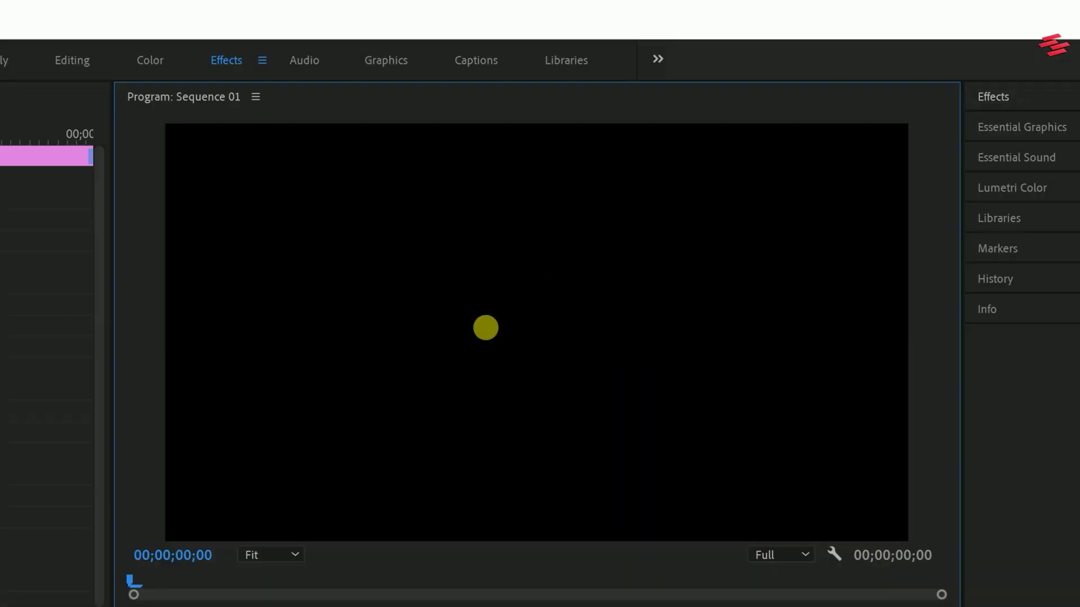
pyautogui.write('GLOW')
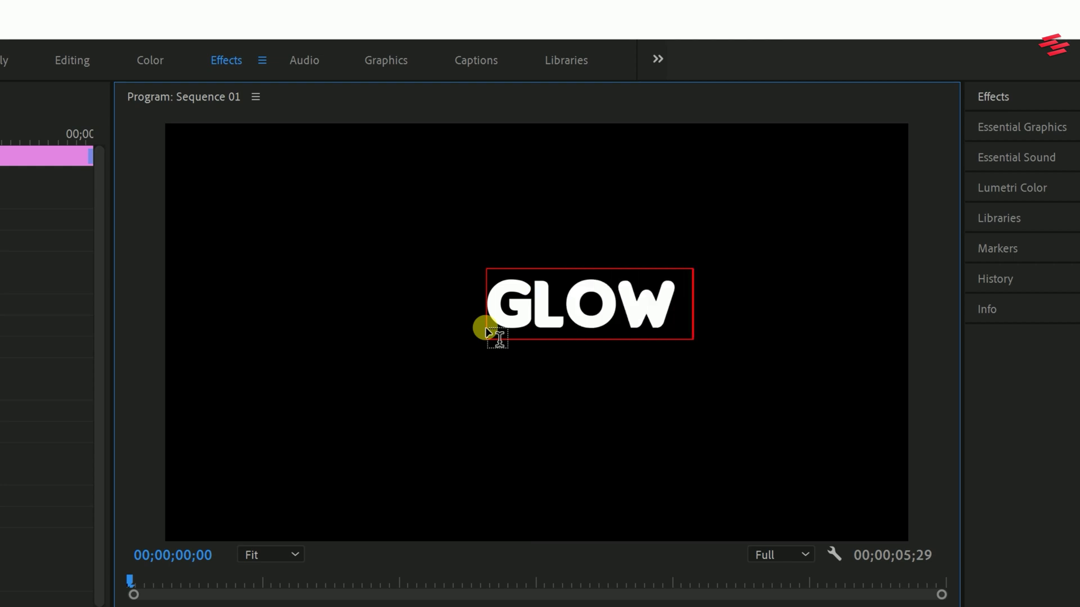
pyautogui.write(' TEXT')
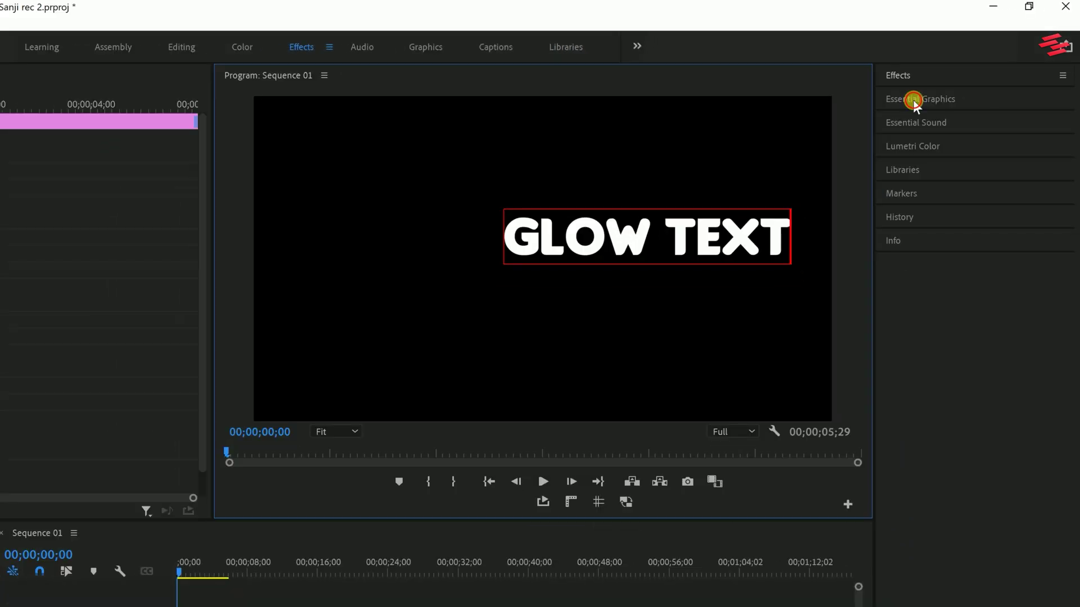
# Center-align the GLOW TEXT layer and center it horizontally and vertically in the frame
pyautogui.click(1007, 126)
pyautogui.click(915, 517)
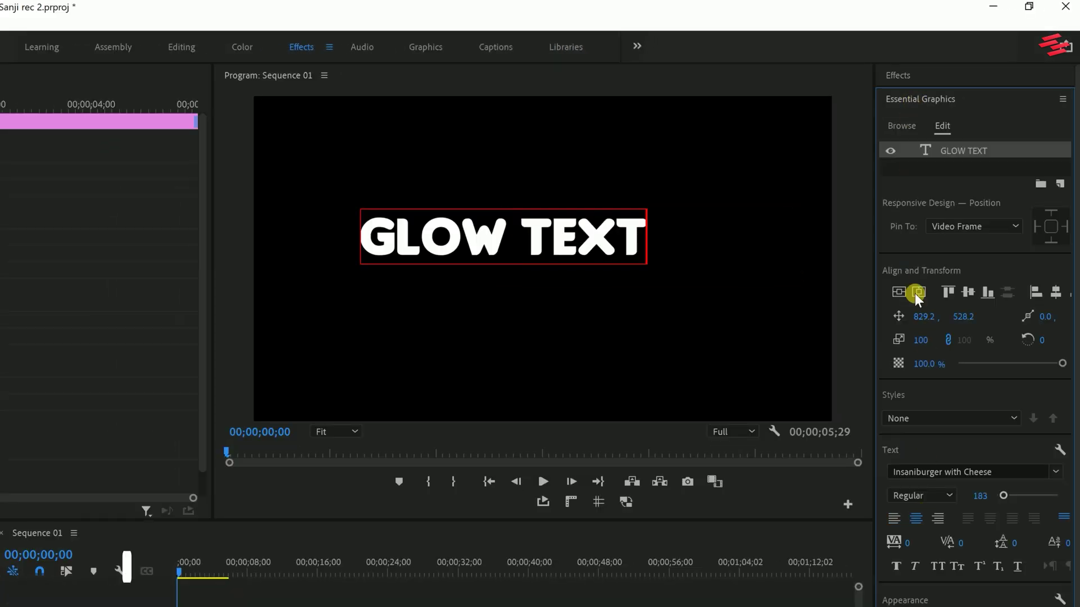
pyautogui.click(917, 290)
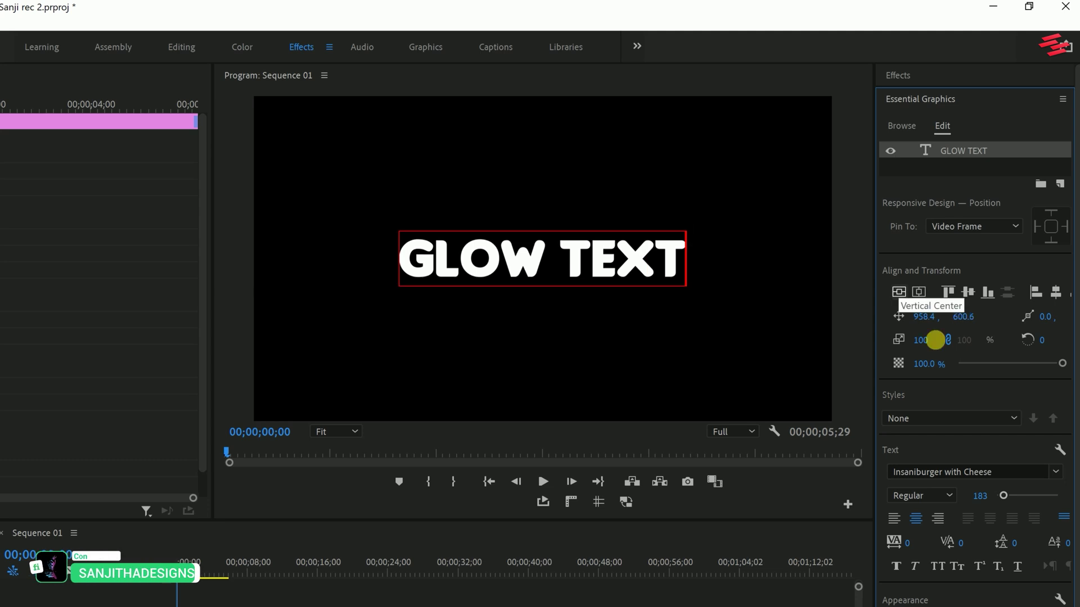
pyautogui.click(898, 292)
# Find the Drop Shadow video effect and apply it to the GLOW TEXT clip on V1
pyautogui.click(923, 75)
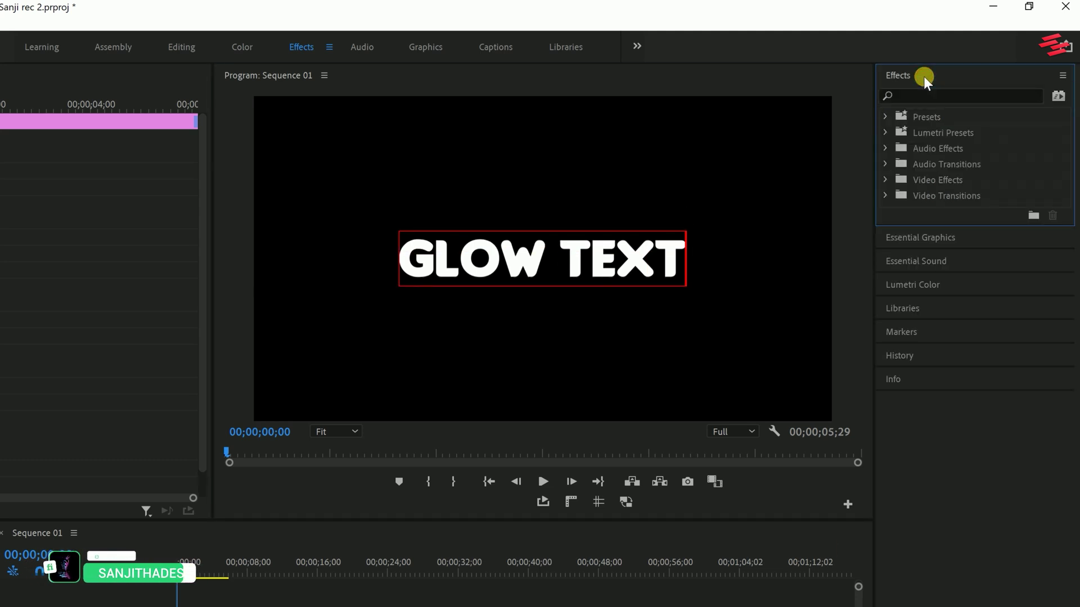
pyautogui.click(922, 95)
pyautogui.write('drop')
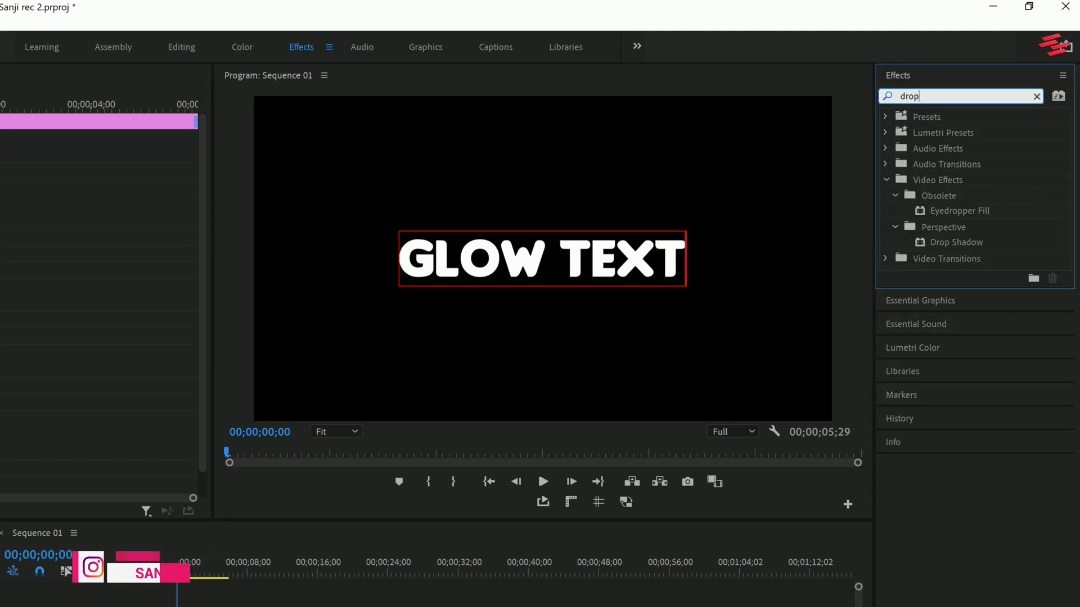
pyautogui.moveTo(949, 241); pyautogui.dragTo(298, 606)
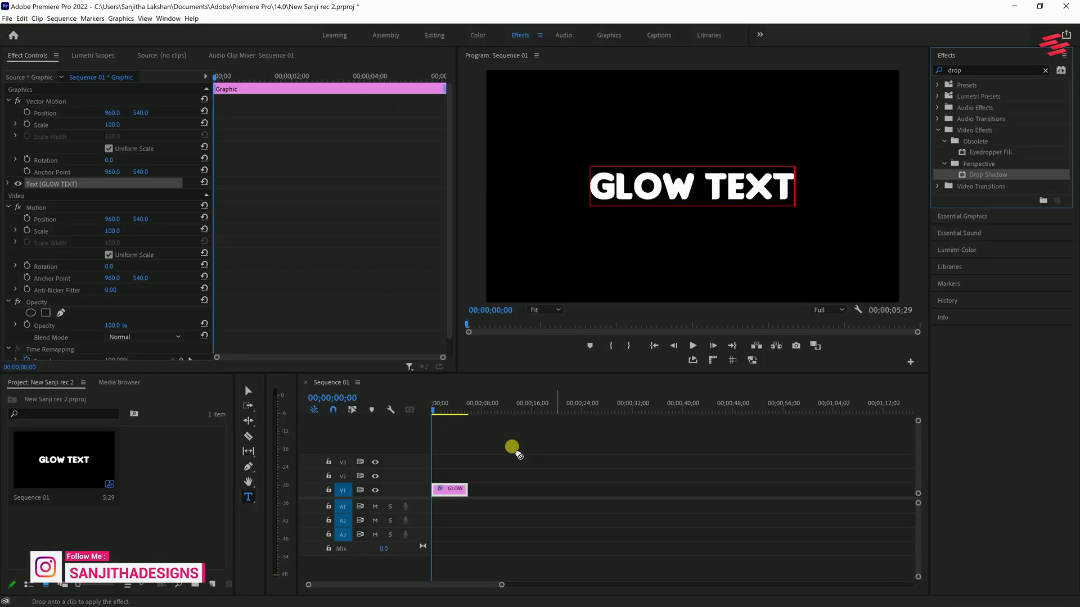
pyautogui.moveTo(453, 499); pyautogui.dragTo(450, 491)
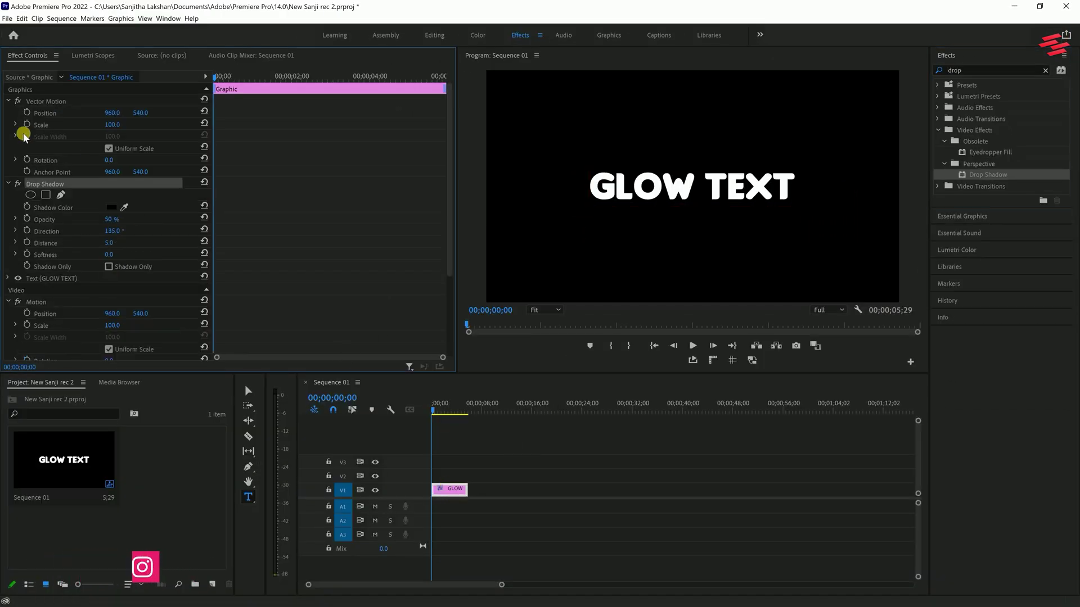
# Set the Drop Shadow's color to white (FFFFFF), its distance to 0 and its softness to 10
pyautogui.click(51, 185)
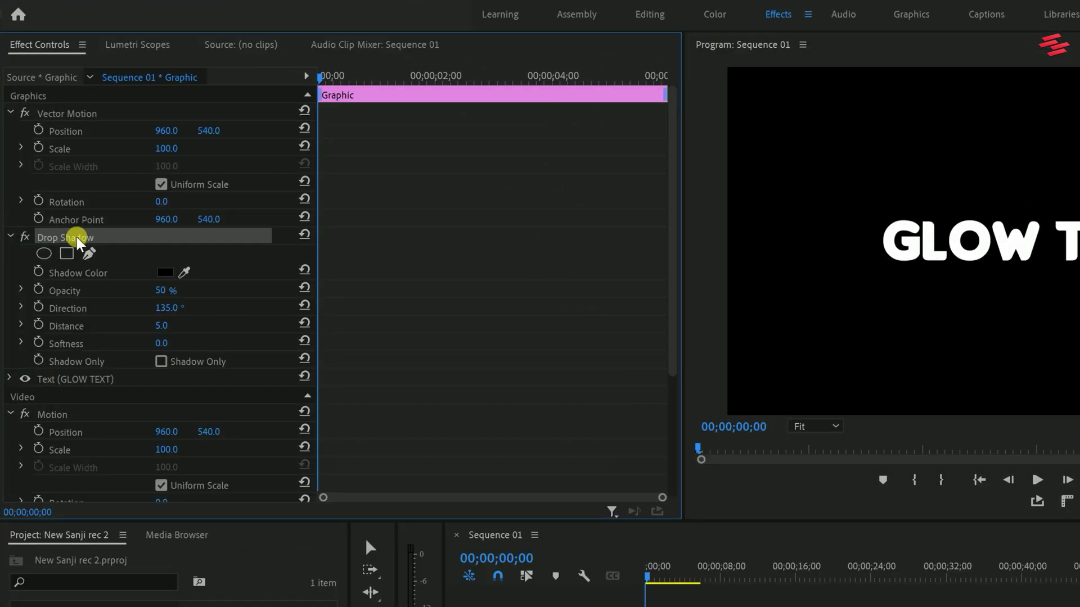
pyautogui.click(165, 273)
pyautogui.moveTo(349, 273); pyautogui.dragTo(272, 410)
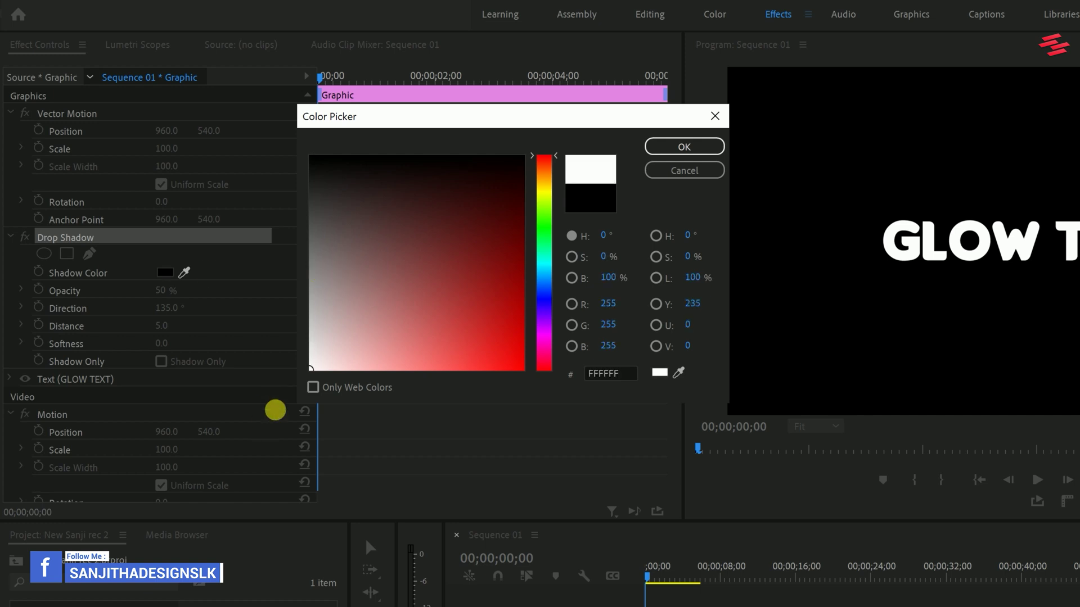
pyautogui.click(685, 148)
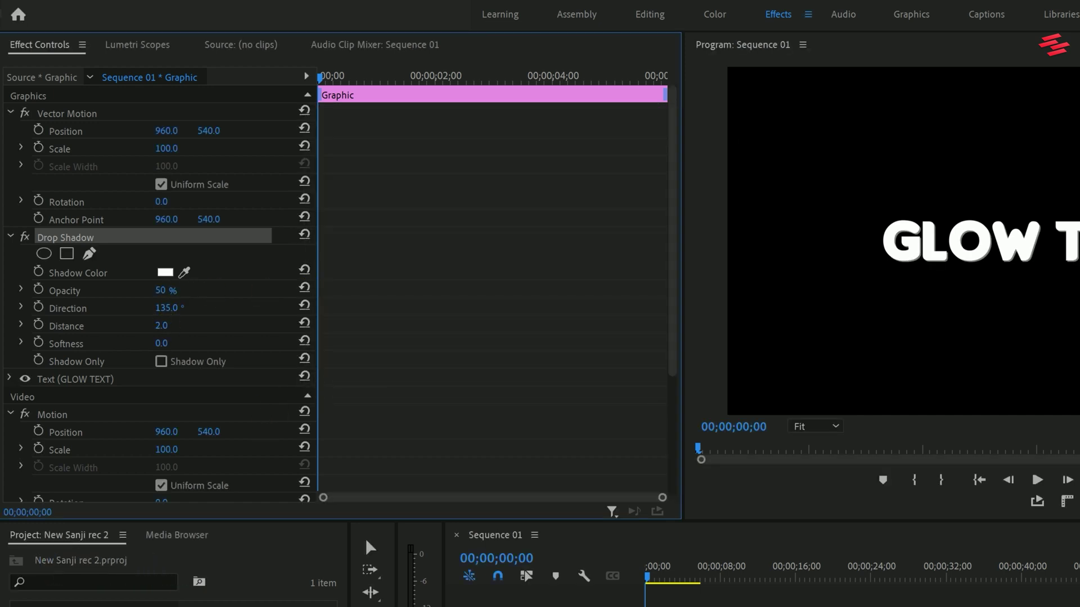
pyautogui.moveTo(162, 326); pyautogui.dragTo(153, 327)
pyautogui.click(168, 343)
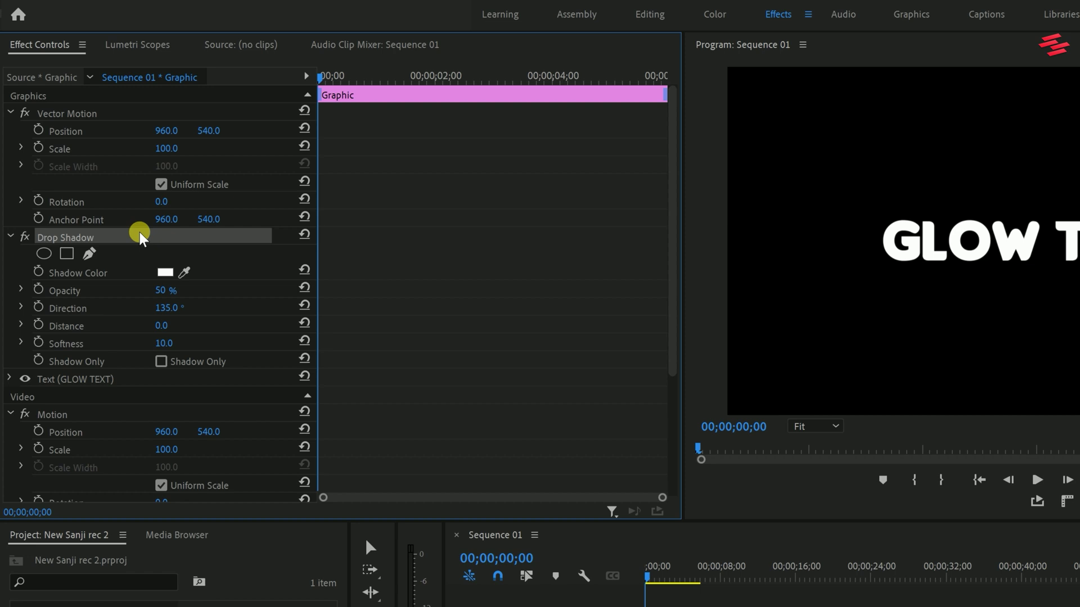
# Duplicate the Drop Shadow effect on the text clip and set the copy's softness to 50
pyautogui.hotkey('ctrl', 'c')
pyautogui.hotkey('ctrl', 'v')
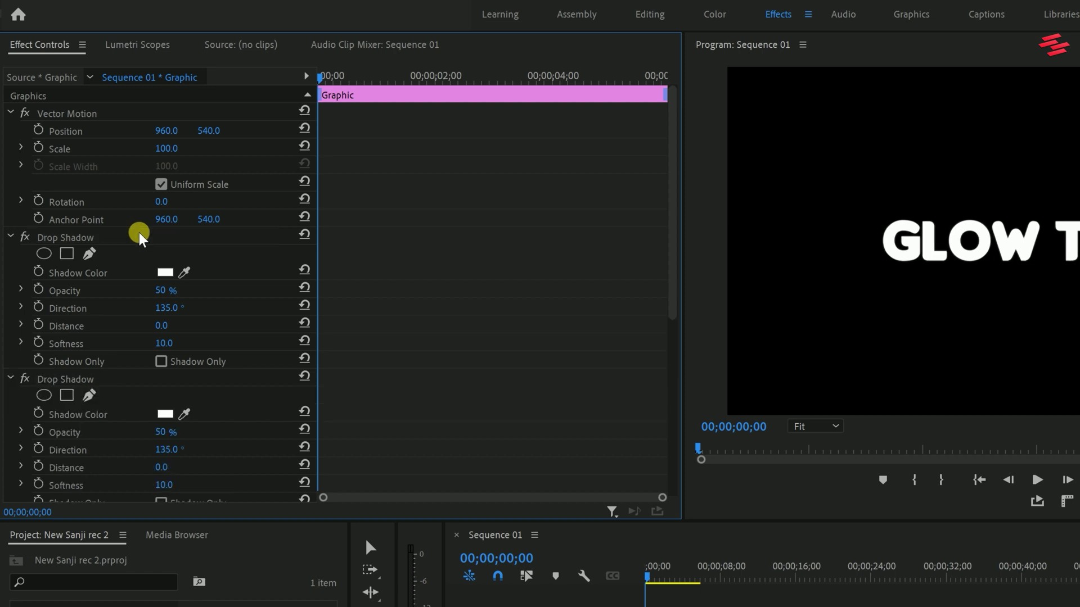
pyautogui.click(105, 240)
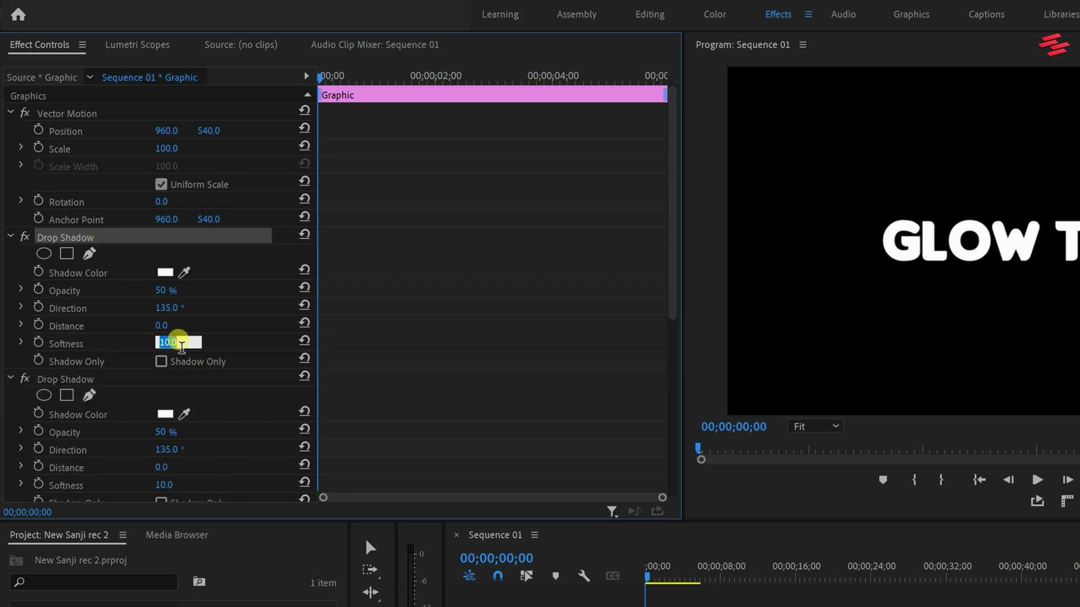
pyautogui.click(177, 341)
pyautogui.write('50')
pyautogui.press('Return')
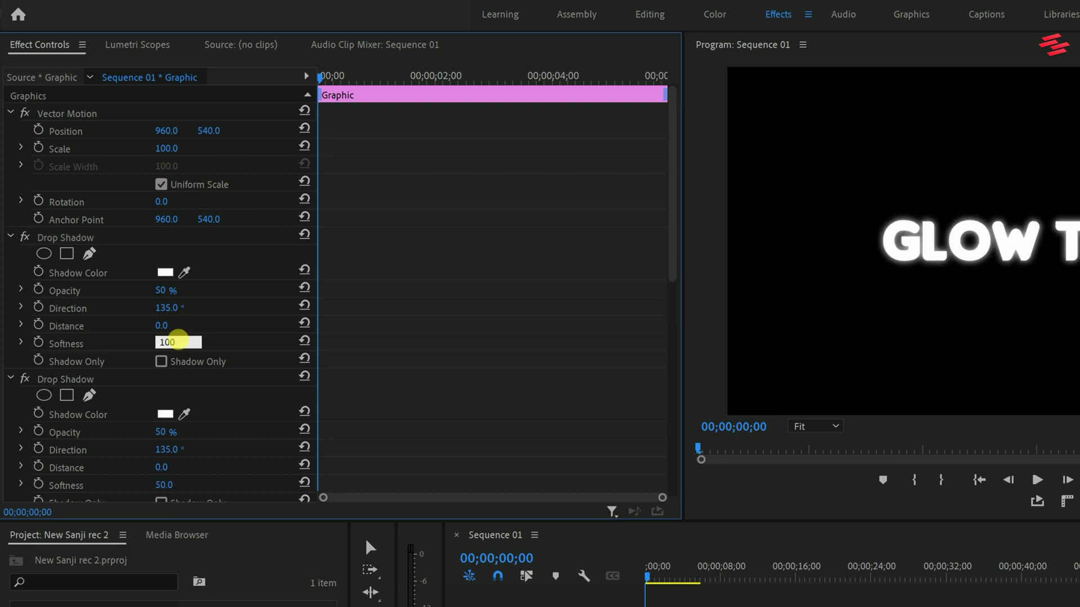
# Stack further copies of the Drop Shadow with softness values of 100, 200, 400 and 1000
pyautogui.write('100')
pyautogui.press('Return')
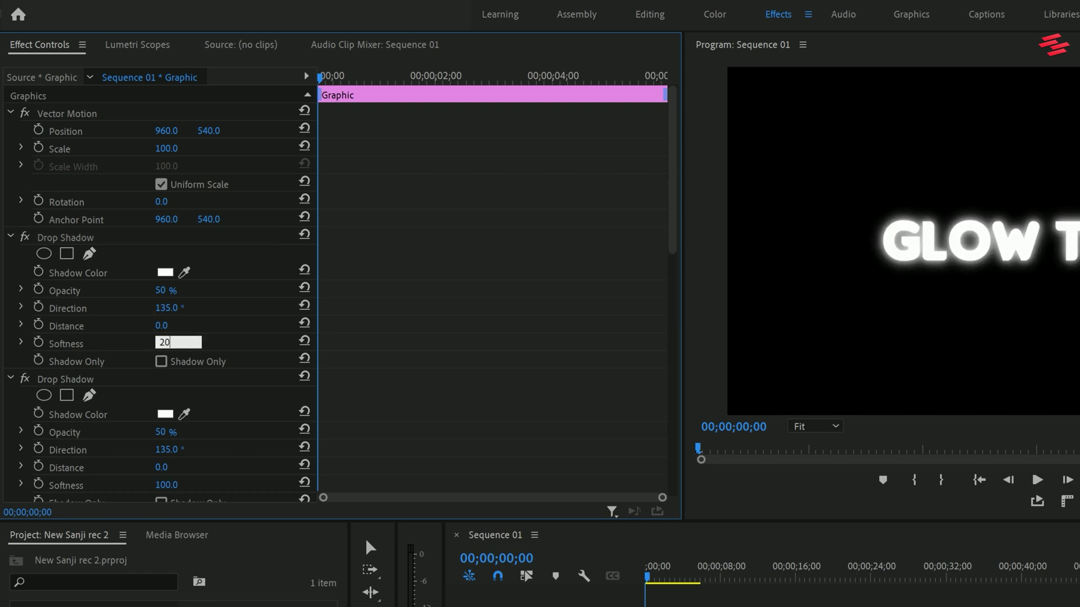
pyautogui.write('200')
pyautogui.click(190, 341)
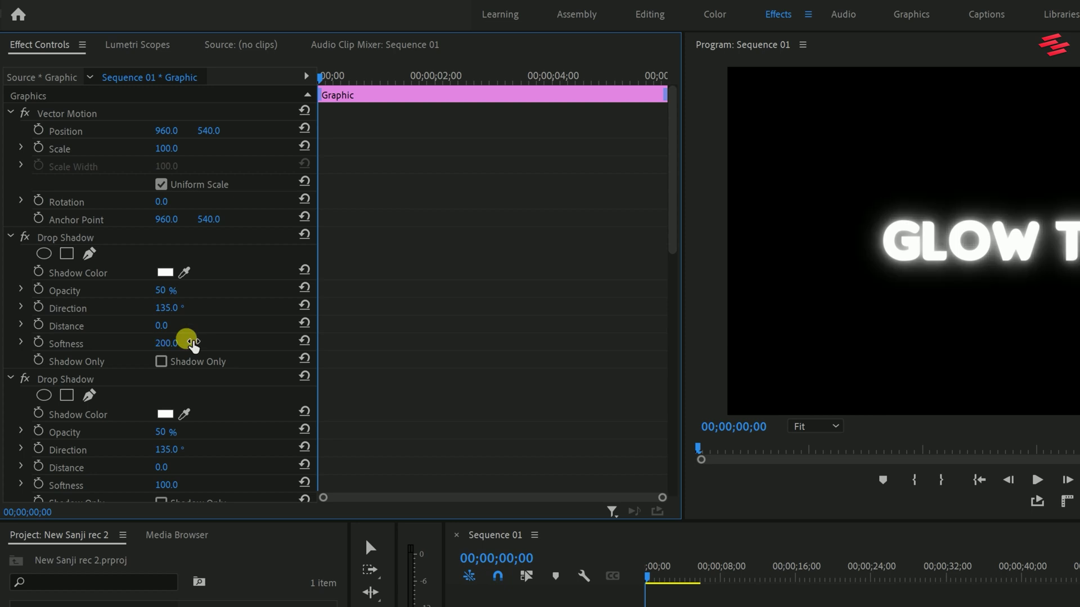
pyautogui.moveTo(191, 345); pyautogui.dragTo(176, 347)
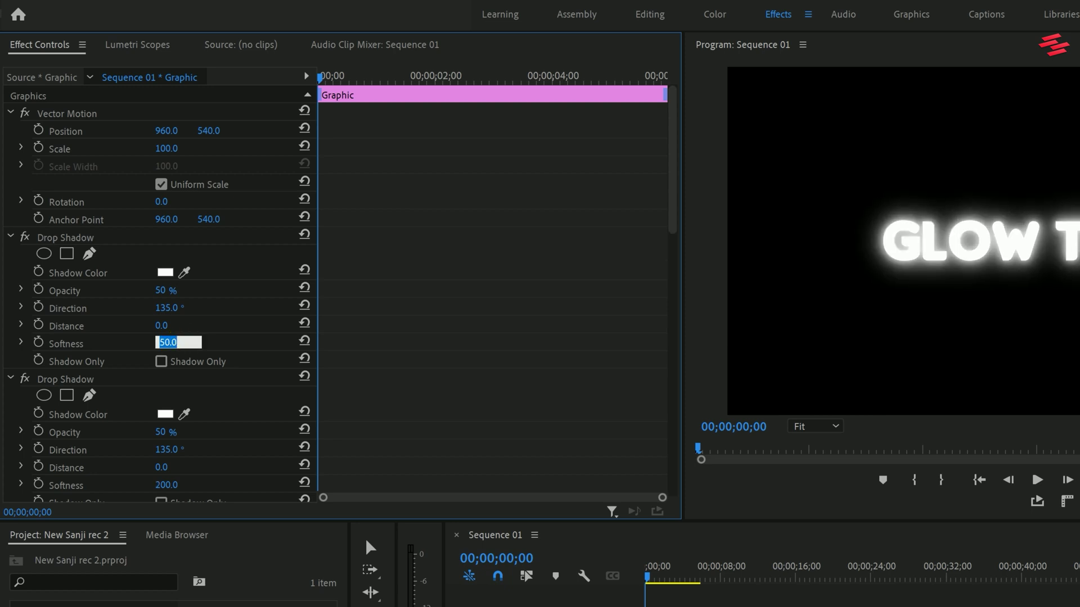
pyautogui.click(178, 341)
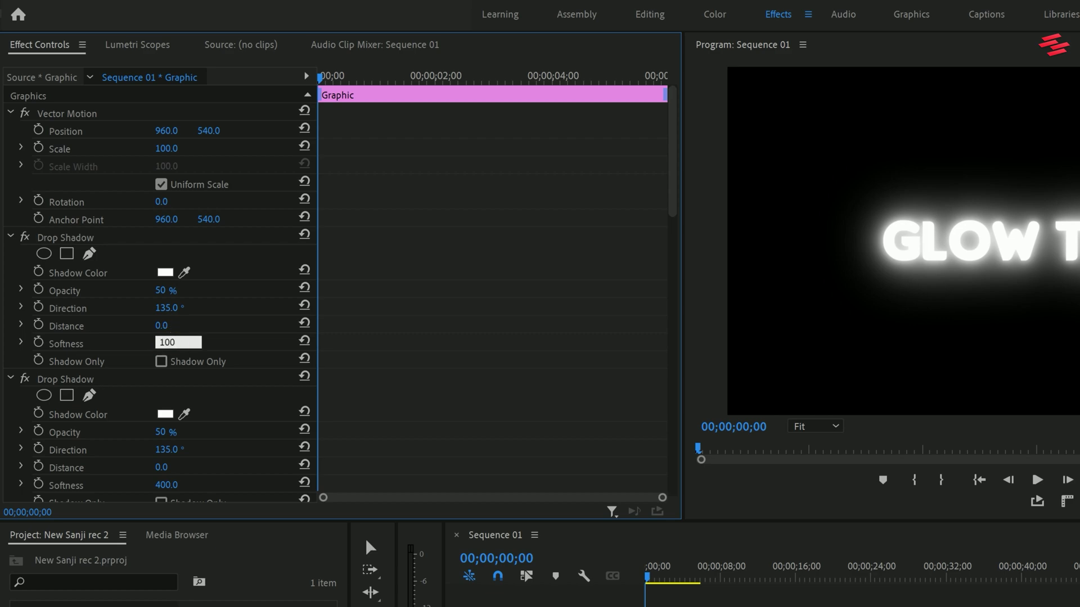
pyautogui.press('Return')
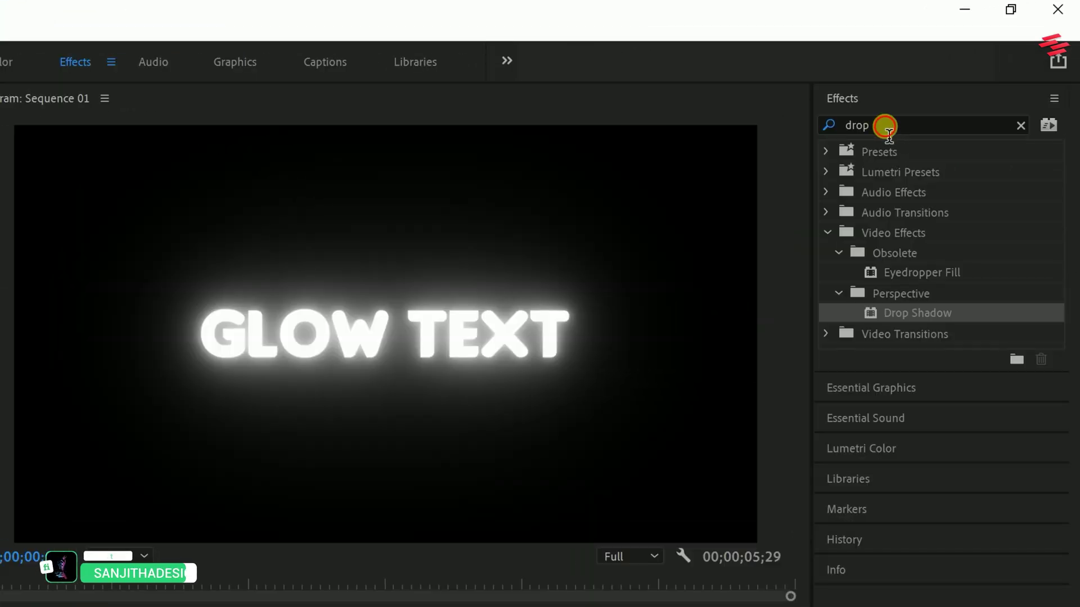
# Find the Tint video effect and apply it to the GLOW TEXT clip
pyautogui.moveTo(966, 71); pyautogui.dragTo(935, 71)
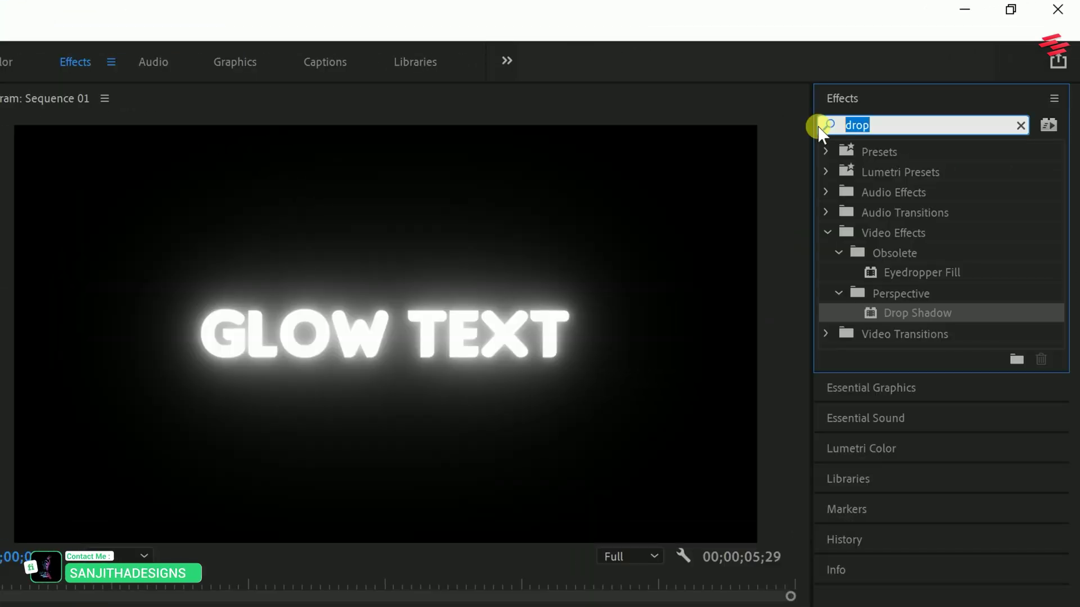
pyautogui.write('tint')
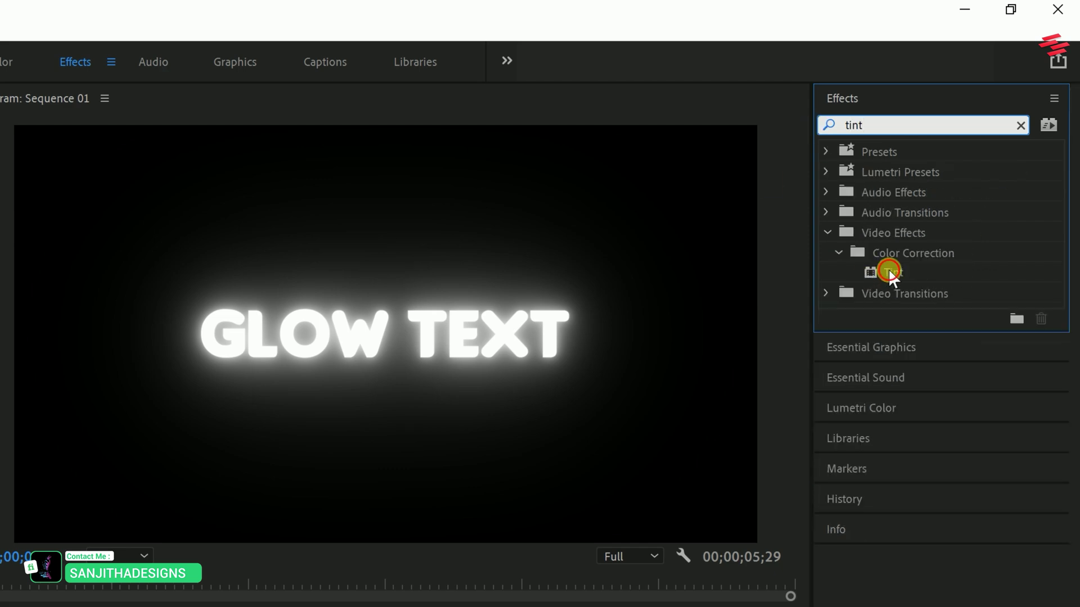
pyautogui.moveTo(890, 271); pyautogui.dragTo(458, 486)
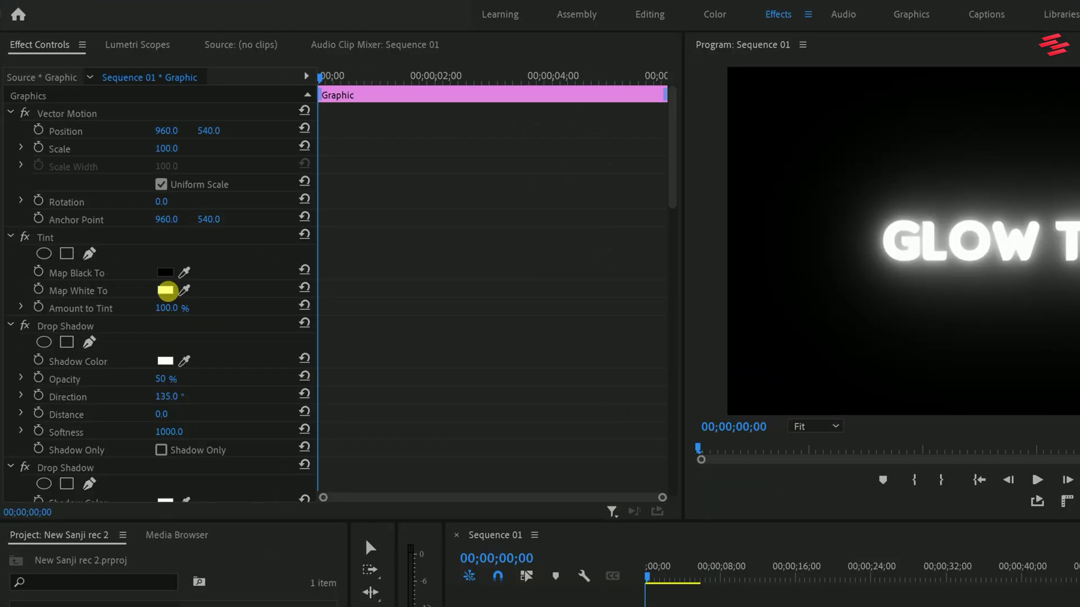
# Set the Tint effect's Map White To color to cyan (00F3FF)
pyautogui.click(166, 290)
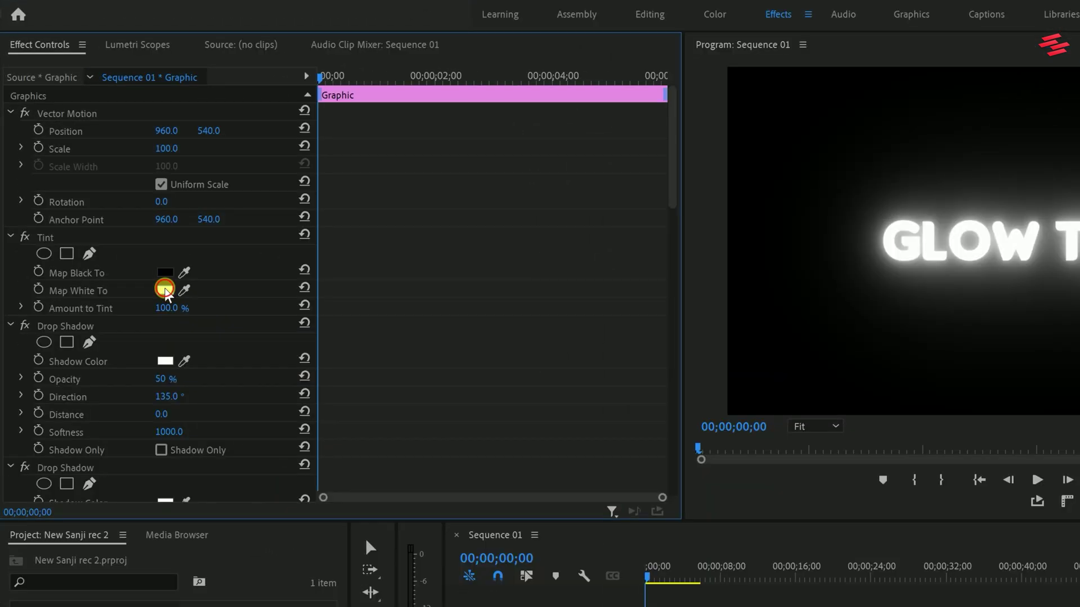
pyautogui.click(544, 264)
pyautogui.click(510, 301)
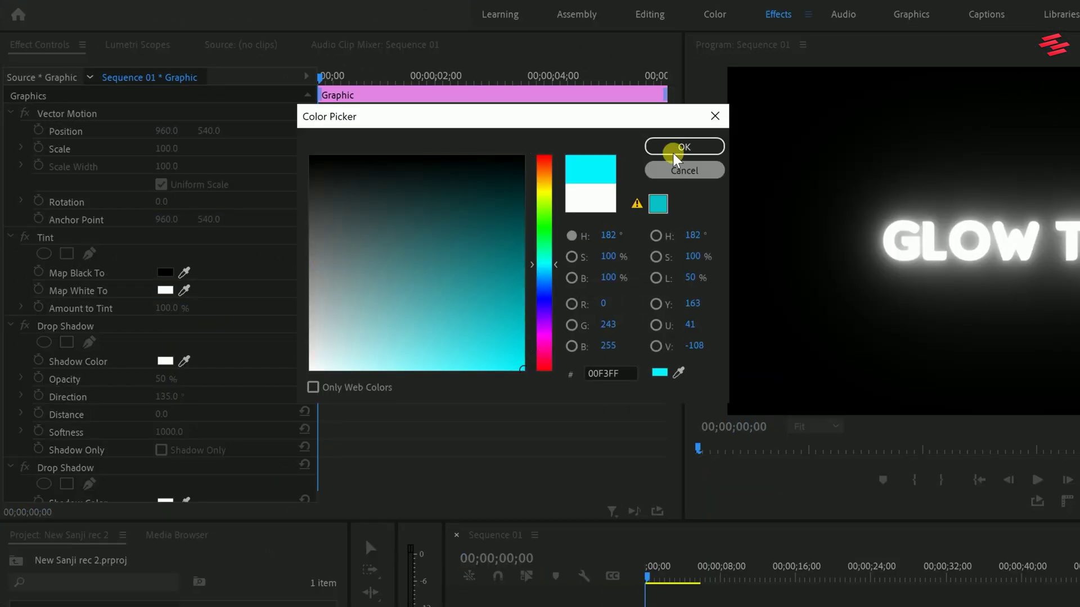
pyautogui.click(682, 146)
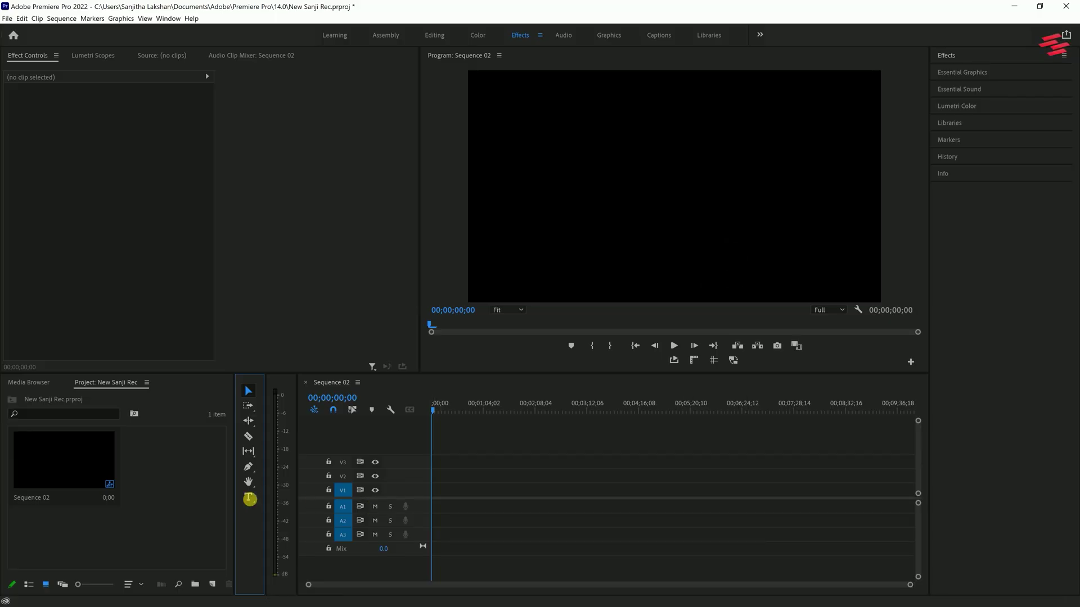
# Add a text layer reading "CINEMATIC" in Sequence 02 and center-align its text
pyautogui.click(644, 198)
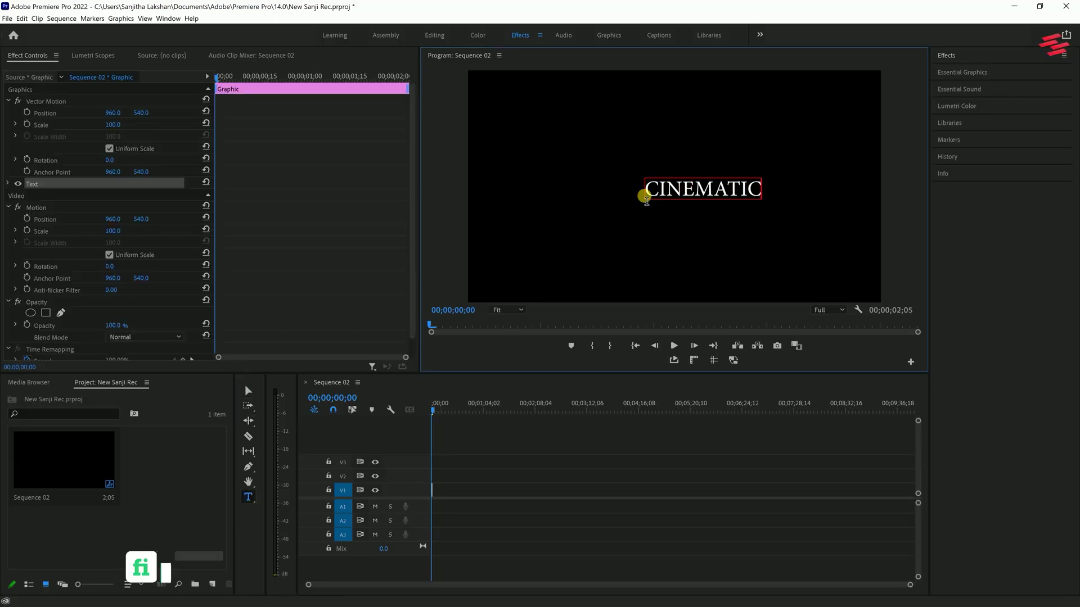
pyautogui.hotkey('ctrl', 'a')
pyautogui.click(999, 72)
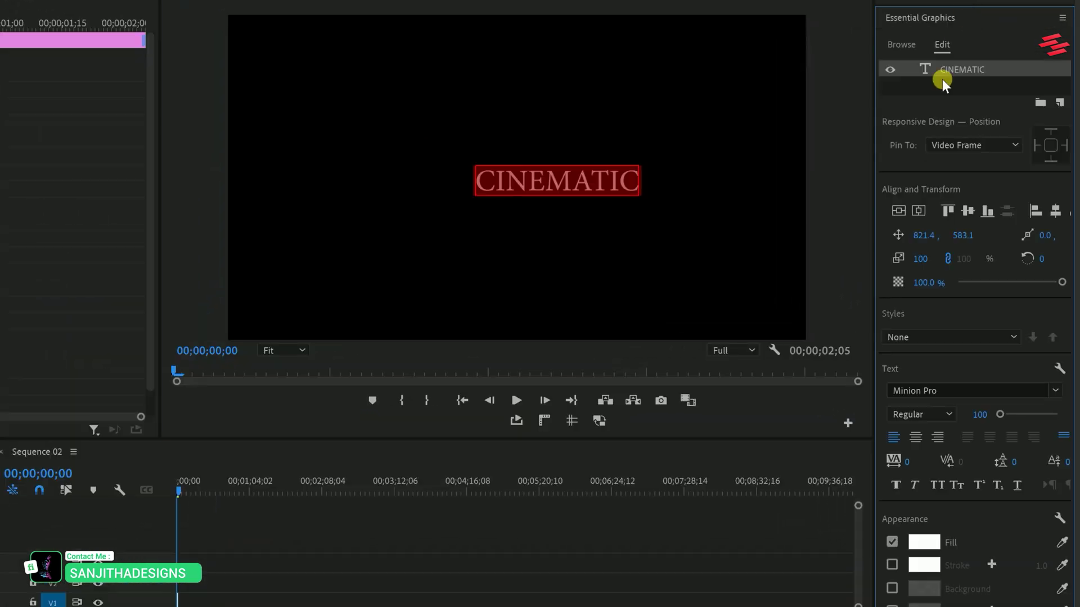
pyautogui.click(917, 436)
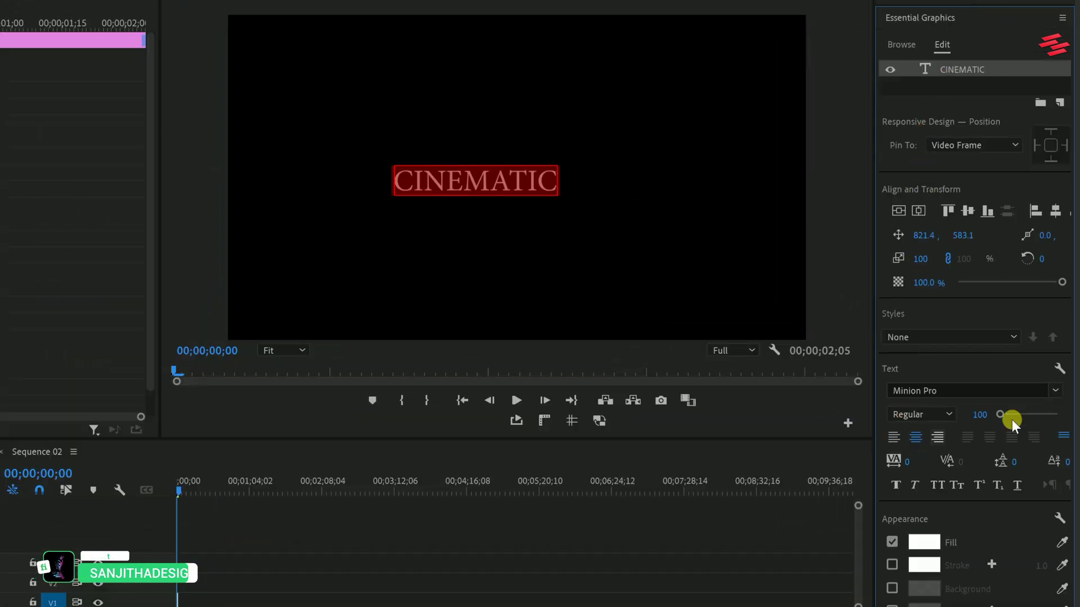
# Set the CINEMATIC text to Helvetica Compressed at size 200 and center it in the frame
pyautogui.click(1054, 389)
pyautogui.scroll(-10, 967, 496)
pyautogui.scroll(15, 928, 506)
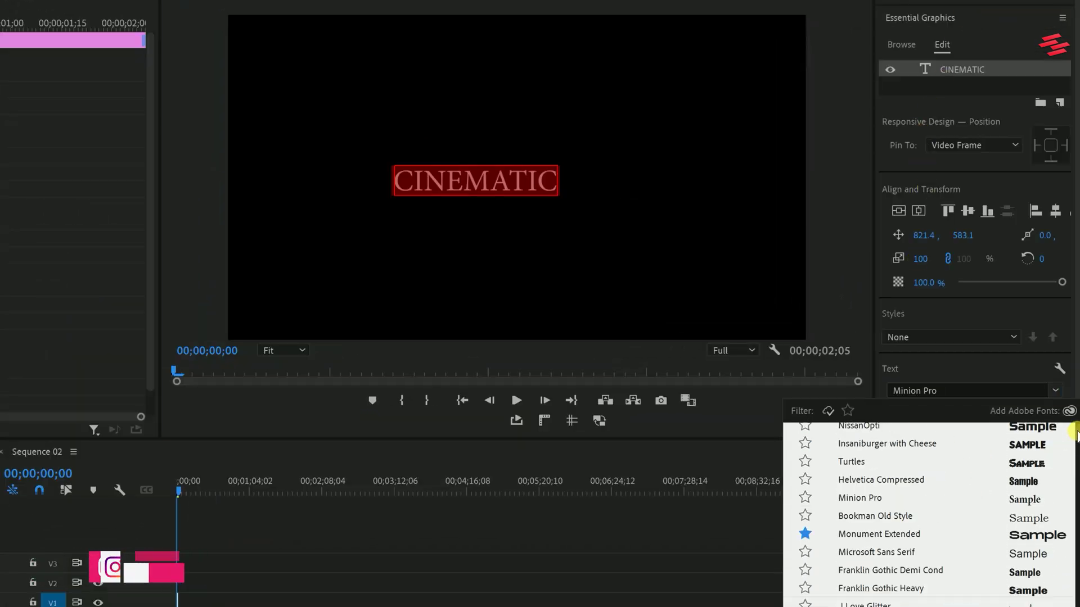
pyautogui.click(1025, 481)
pyautogui.moveTo(1002, 413); pyautogui.dragTo(1002, 414)
pyautogui.click(980, 415)
pyautogui.write('200')
pyautogui.press('Return')
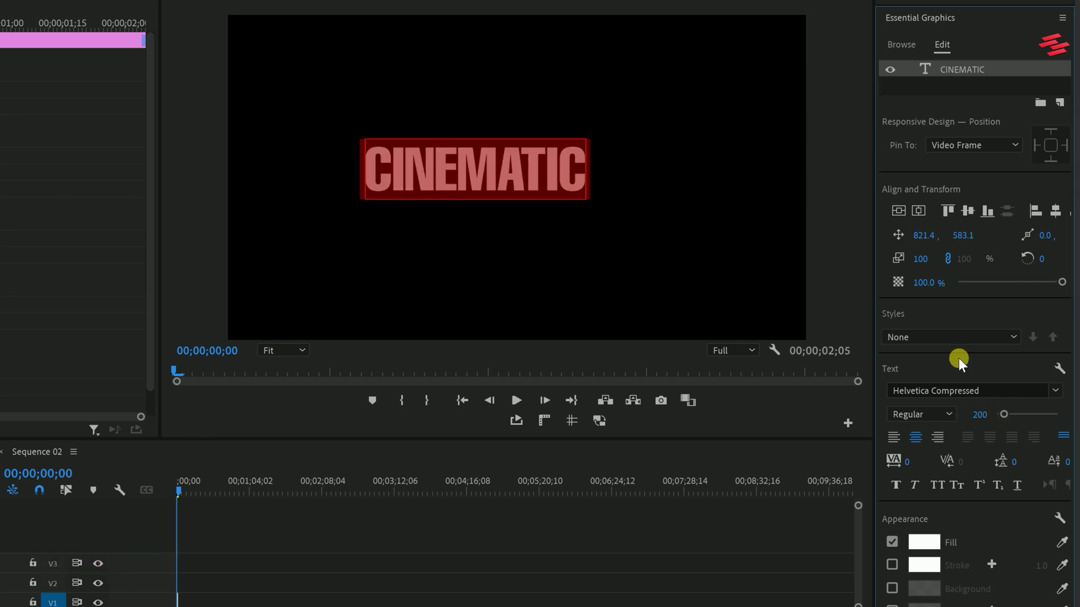
pyautogui.click(917, 211)
pyautogui.click(899, 211)
# Duplicate the CINEMATIC text layer within the same graphic and select the lower of the two layers
pyautogui.rightClick(952, 70)
pyautogui.click(959, 111)
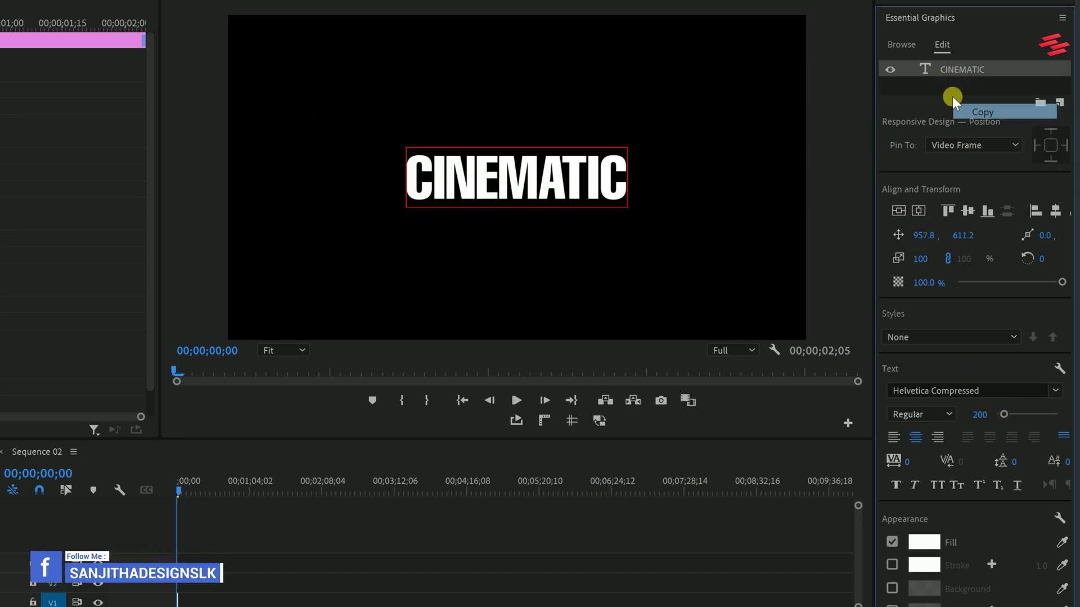
pyautogui.click(943, 85)
pyautogui.rightClick(944, 86)
pyautogui.click(976, 141)
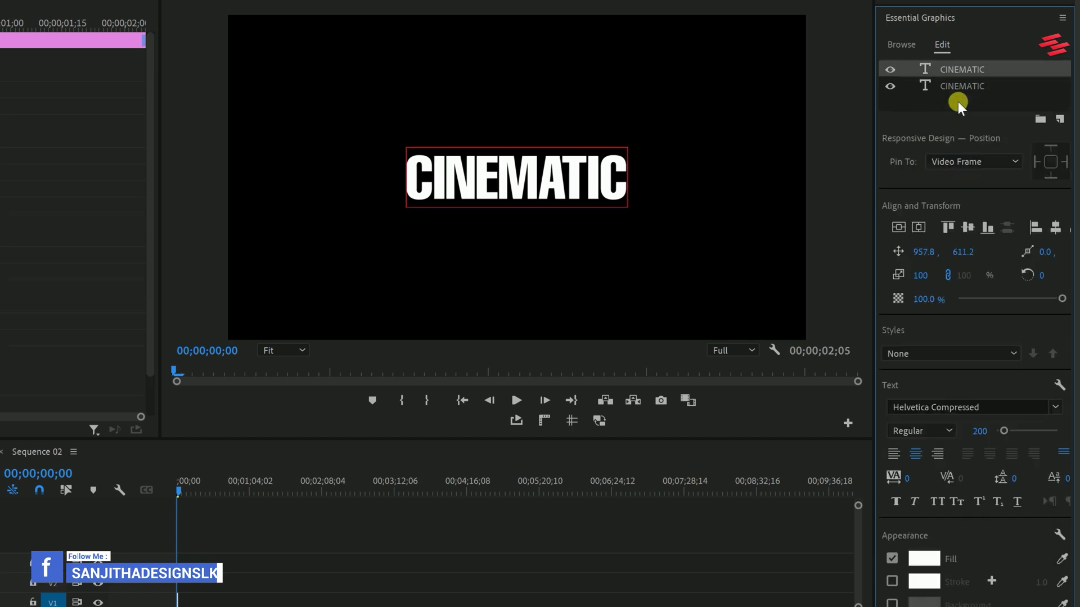
pyautogui.click(953, 86)
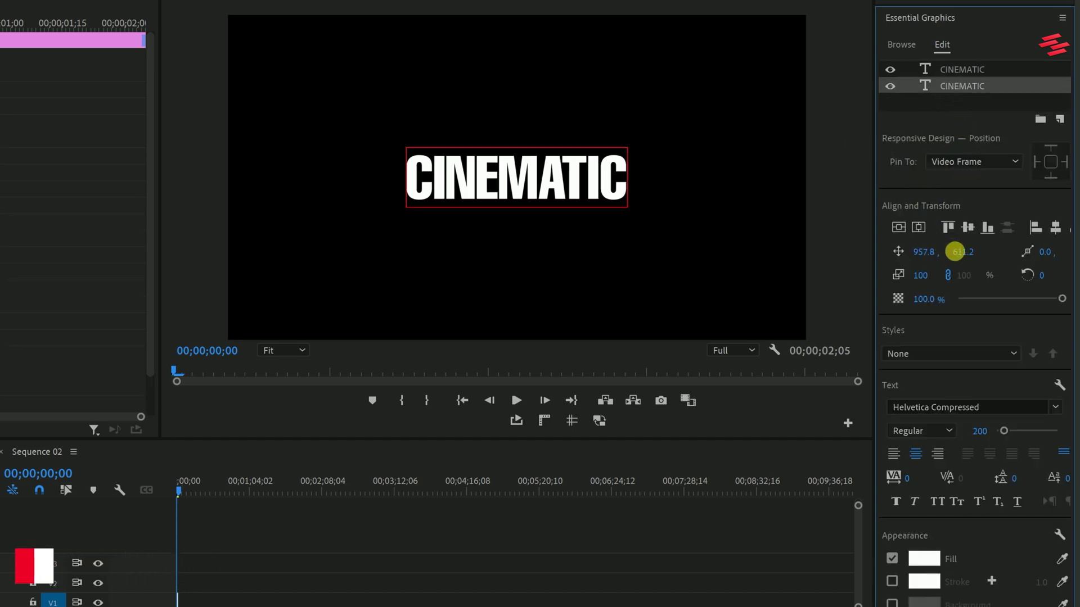
# Move the lower CINEMATIC layer down to a vertical position of 802.2 and replace its text with "TRAILER"
pyautogui.moveTo(955, 251); pyautogui.dragTo(964, 244)
pyautogui.doubleClick(512, 239)
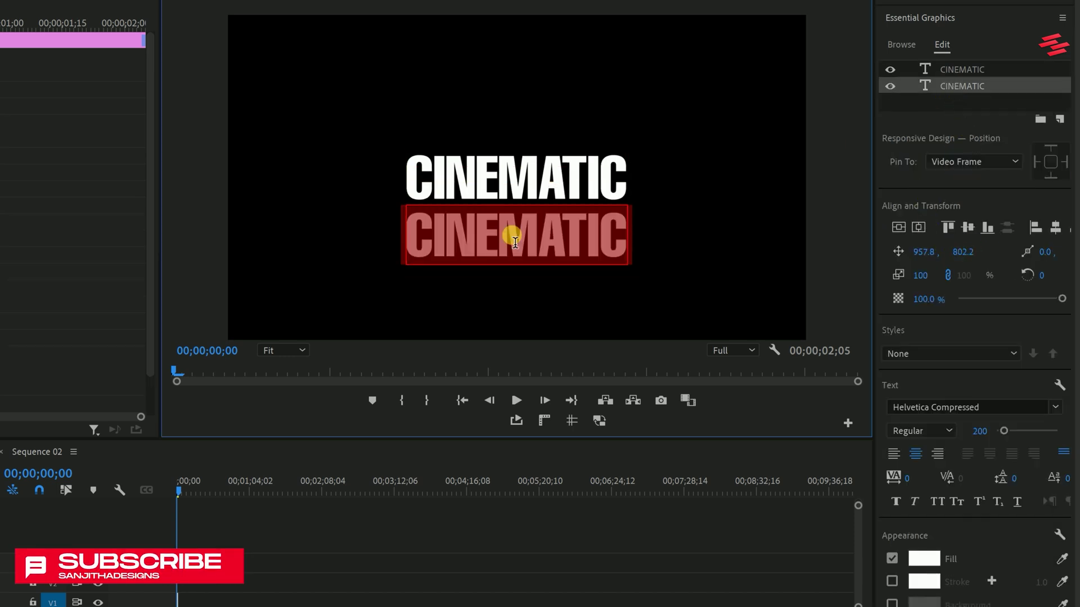
pyautogui.write('TRAILER')
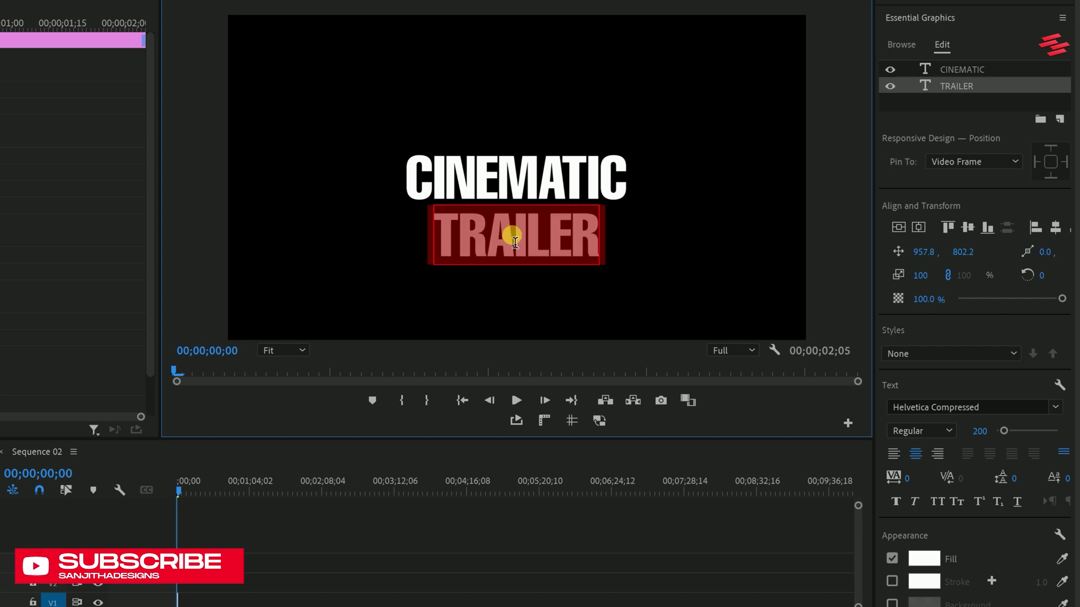
# Set the TRAILER text to Helvetica Light at size 82 with 360 tracking, and raise it to vertical position 689.2 under CINEMATIC
pyautogui.click(1056, 406)
pyautogui.click(1020, 470)
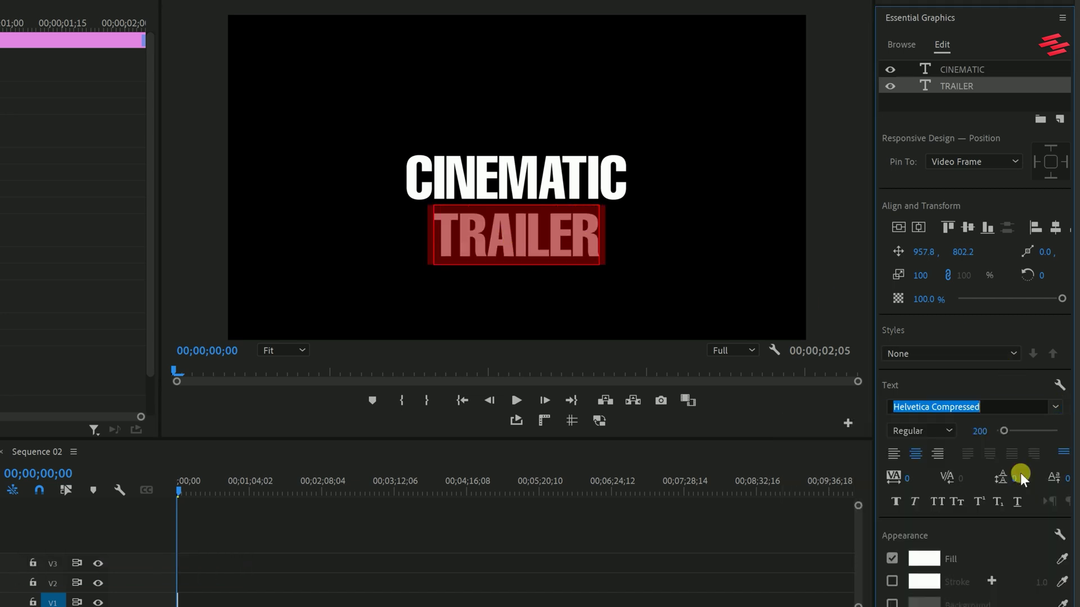
pyautogui.moveTo(1014, 434); pyautogui.dragTo(974, 434)
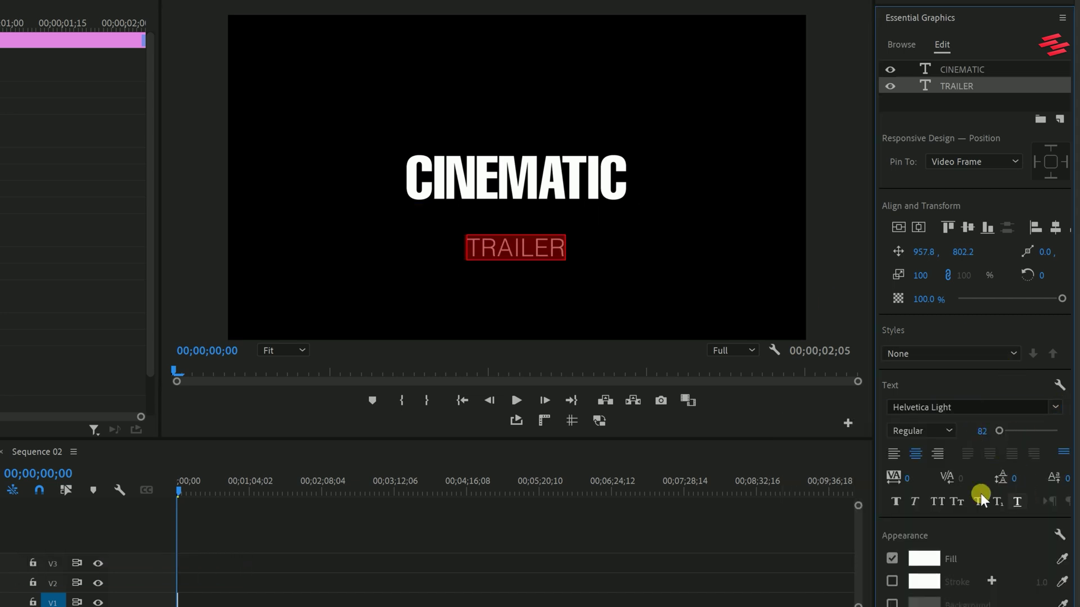
pyautogui.moveTo(906, 479); pyautogui.dragTo(919, 476)
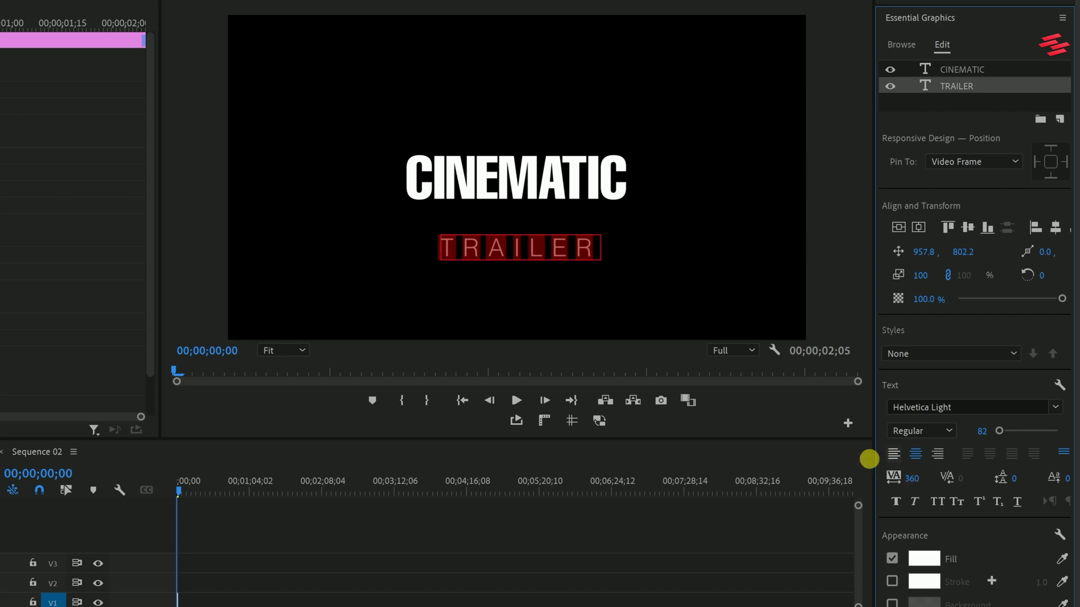
pyautogui.moveTo(966, 252); pyautogui.dragTo(903, 252)
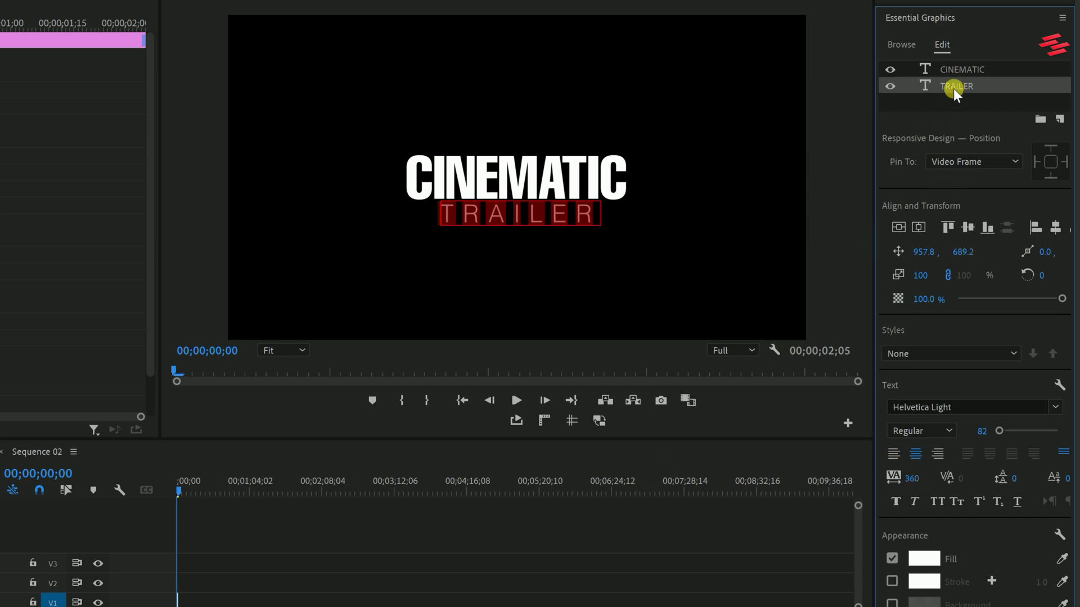
# Deselect the text layers and extend the graphic clip on track V1 to a duration of 00;00;12;09
pyautogui.click(953, 104)
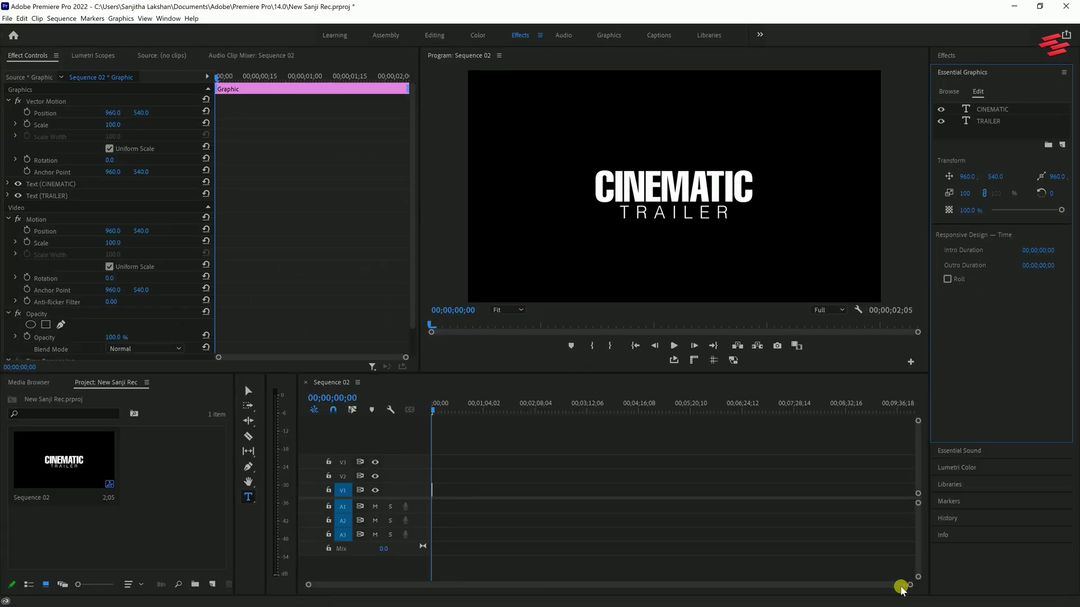
pyautogui.moveTo(910, 585); pyautogui.dragTo(682, 585)
pyautogui.moveTo(449, 490); pyautogui.dragTo(531, 490)
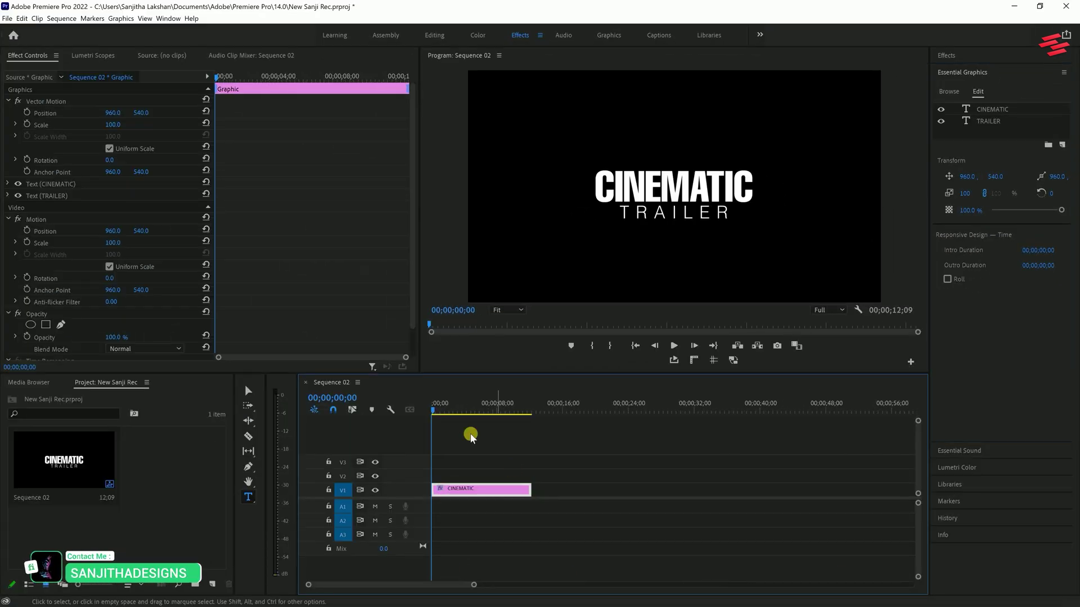
# Raise the whole title by setting the graphic's Vector Motion vertical position to 498.0
pyautogui.click(43, 221)
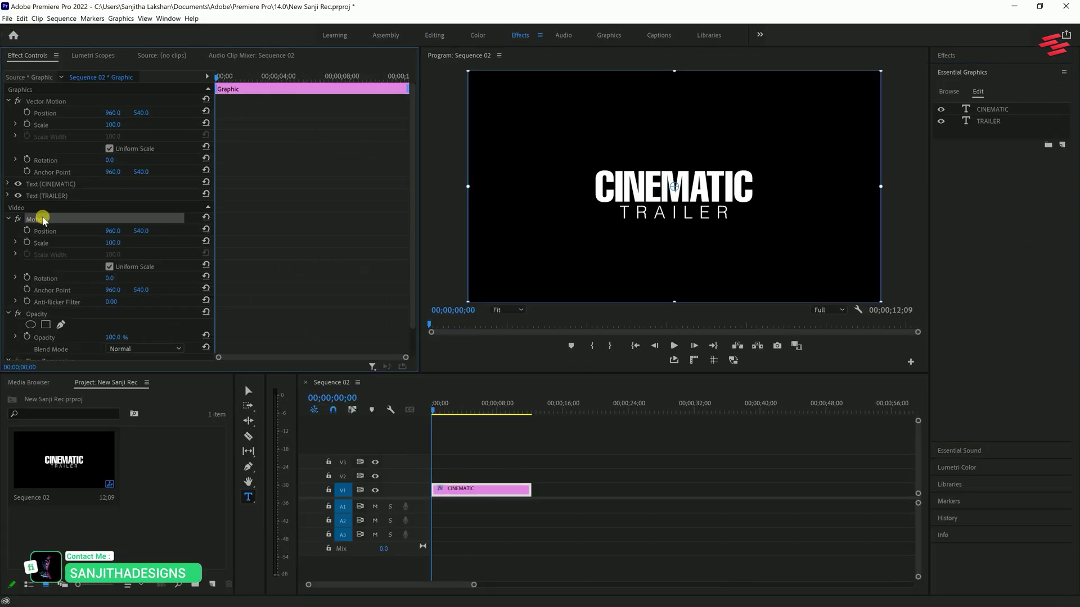
pyautogui.click(45, 102)
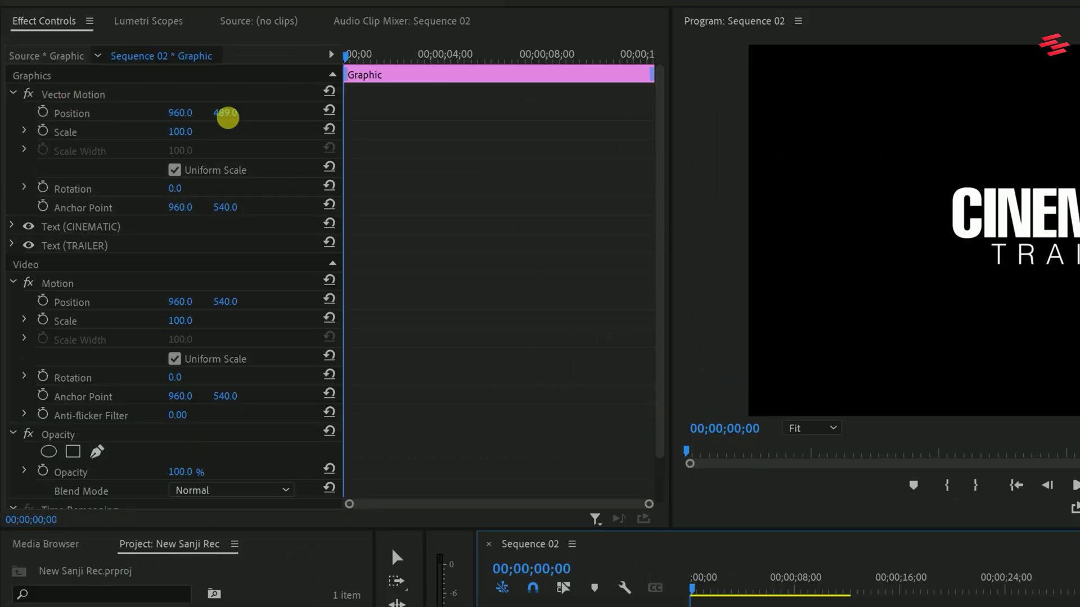
pyautogui.moveTo(227, 113); pyautogui.dragTo(203, 113)
# Enable keyframing for the Motion Scale at 00;00;01;07, adding a keyframe at that time
pyautogui.hotkey('shift', 'Right')
pyautogui.hotkey('shift', 'Right')
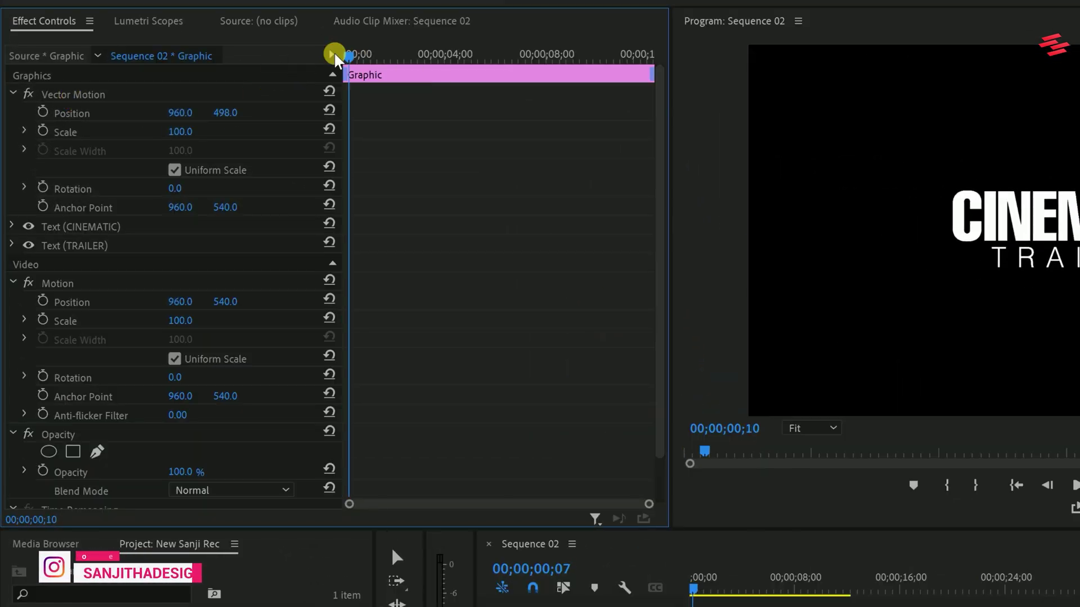
pyautogui.moveTo(344, 53); pyautogui.dragTo(378, 56)
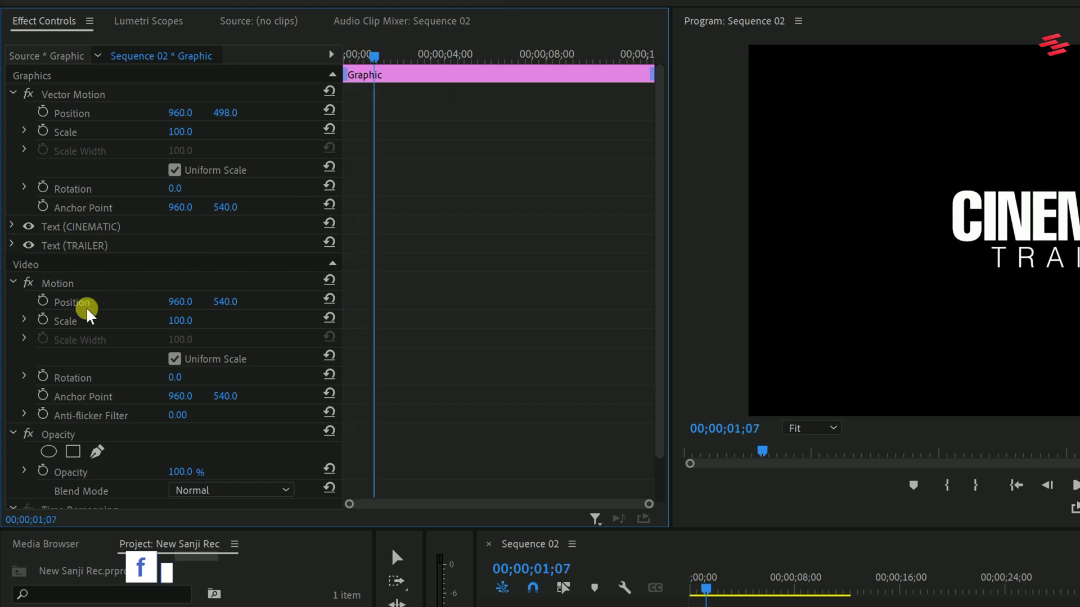
pyautogui.click(41, 321)
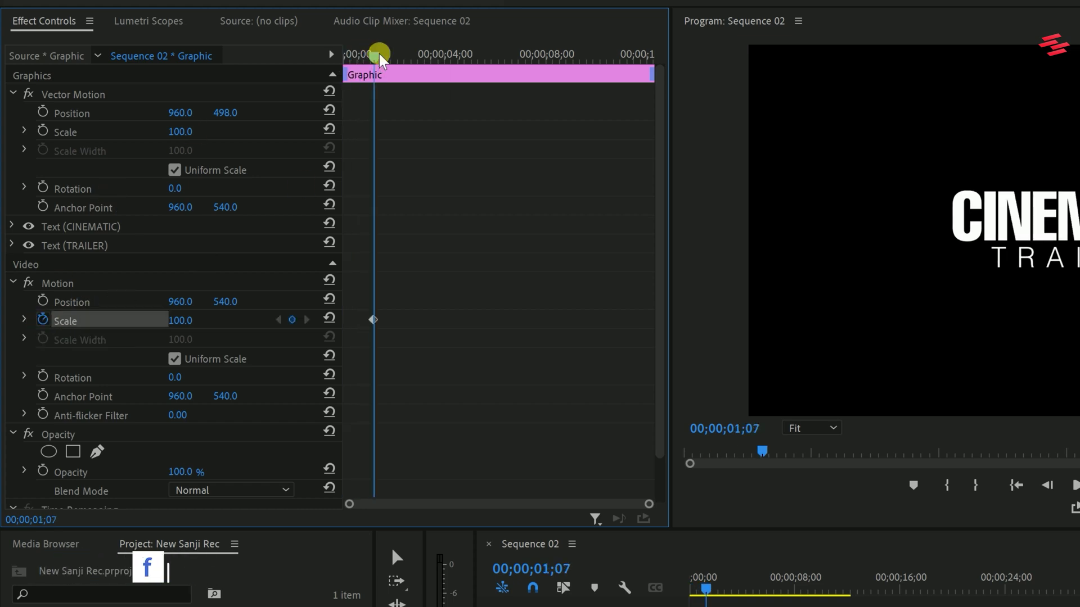
# Add a Motion Scale keyframe at the very start of the clip with a value of 124
pyautogui.moveTo(378, 54); pyautogui.dragTo(333, 58)
pyautogui.click(182, 322)
pyautogui.write('130')
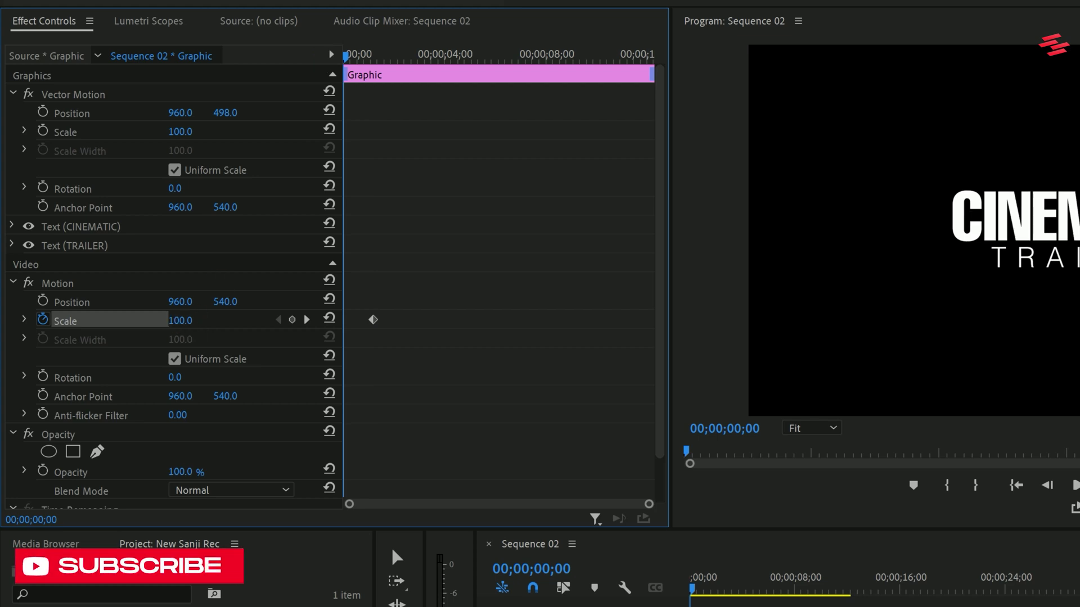
pyautogui.press('Return')
pyautogui.moveTo(202, 321); pyautogui.dragTo(198, 324)
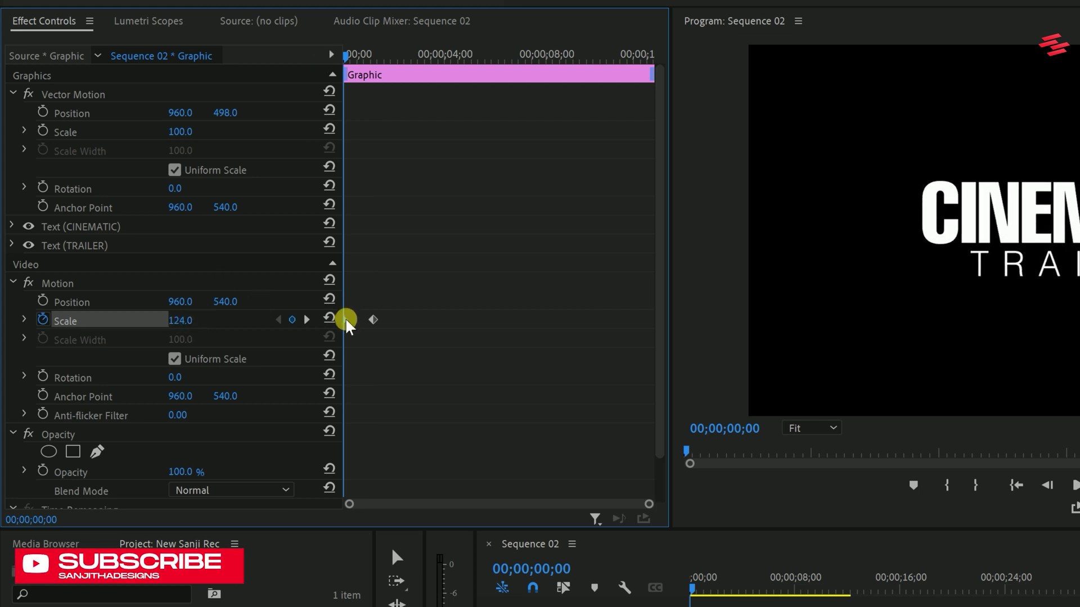
# Apply easing to both Motion Scale keyframes, the one at the clip start and the one at 00;00;01;07
pyautogui.rightClick(345, 320)
pyautogui.click(402, 547)
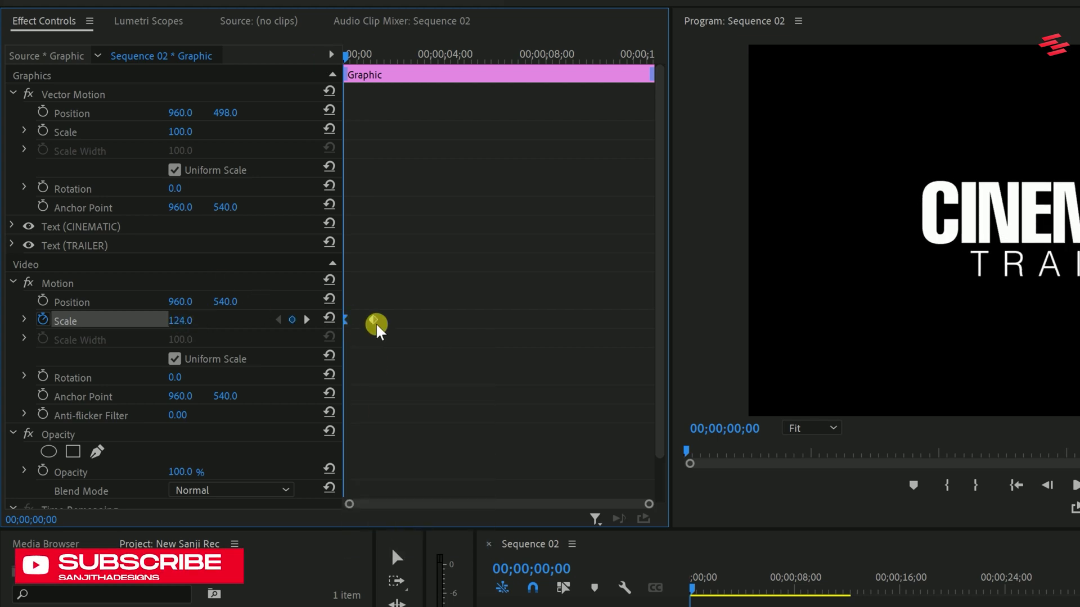
pyautogui.rightClick(373, 319)
pyautogui.click(406, 530)
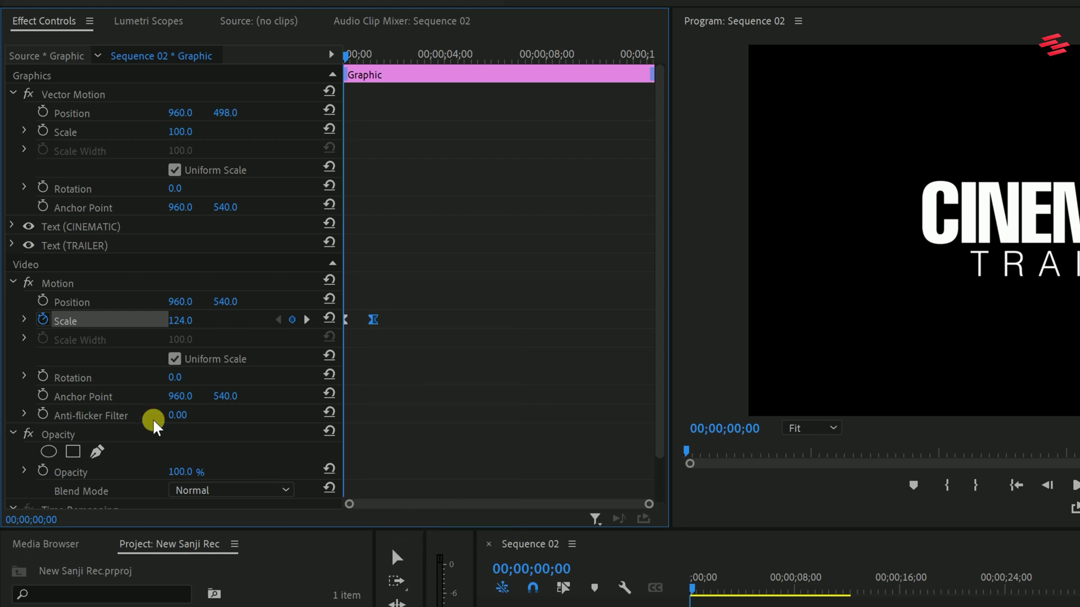
# Lengthen the second Scale keyframe's velocity handle so the curve peaks early, and preview the scale animation
pyautogui.click(24, 319)
pyautogui.moveTo(649, 502); pyautogui.dragTo(505, 504)
pyautogui.moveTo(375, 414); pyautogui.dragTo(383, 412)
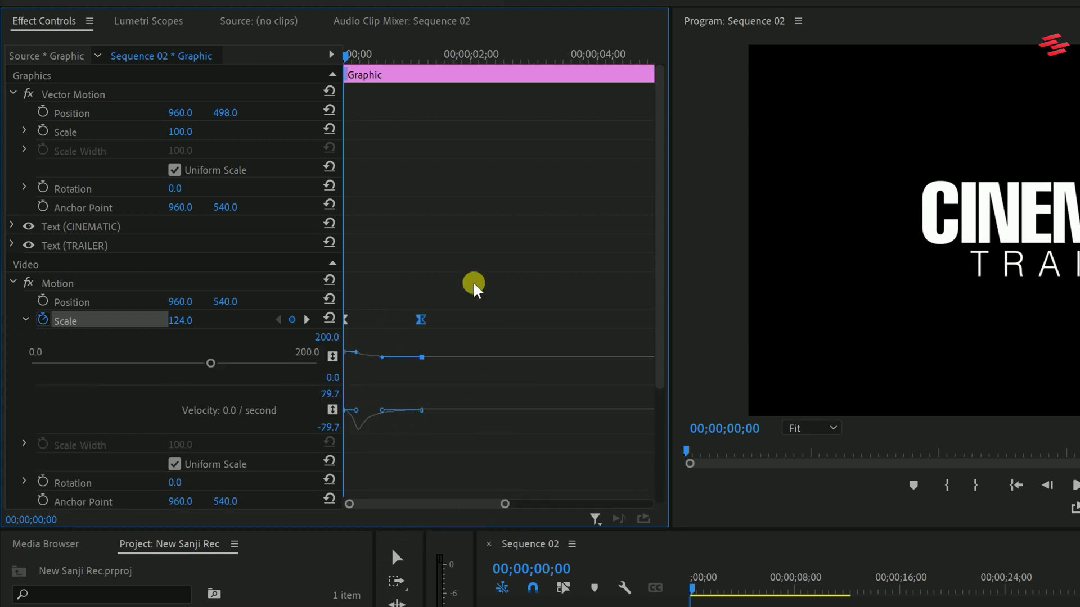
pyautogui.press('space')
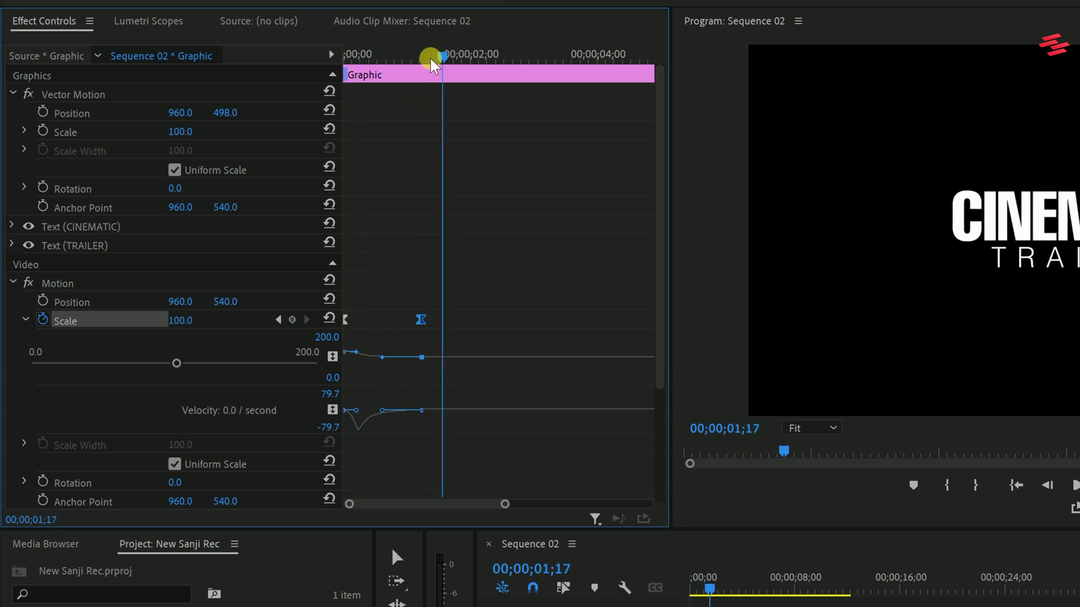
pyautogui.moveTo(431, 58); pyautogui.dragTo(283, 55)
pyautogui.click(24, 318)
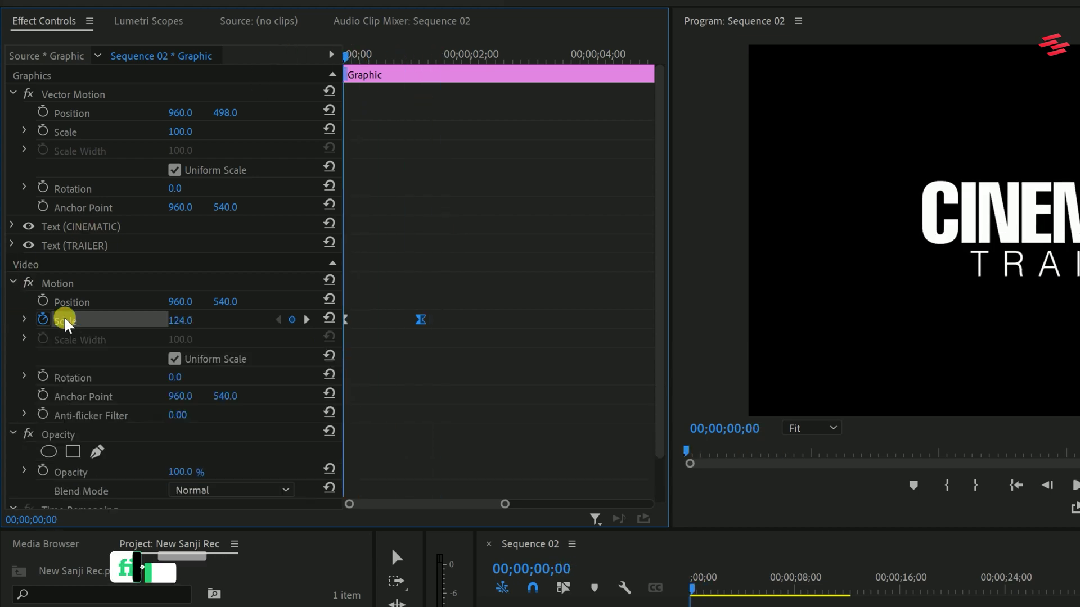
# Draw a slanted four-point opacity mask over the middle of the title and set its feather to about 105
pyautogui.scroll(-2, 659, 400)
pyautogui.moveTo(658, 396); pyautogui.dragTo(659, 399)
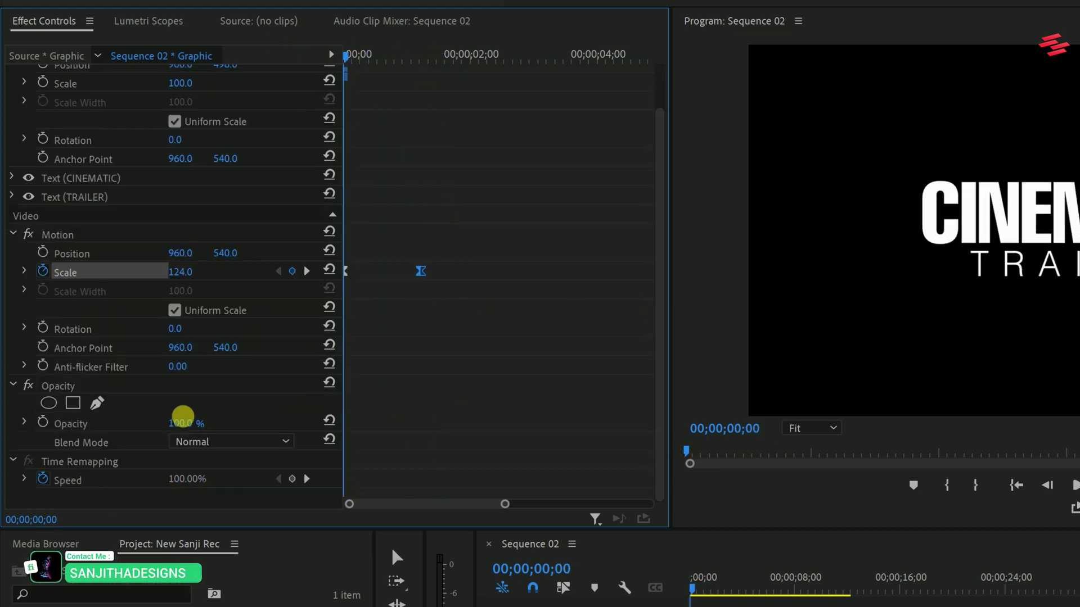
pyautogui.click(94, 403)
pyautogui.click(1054, 127)
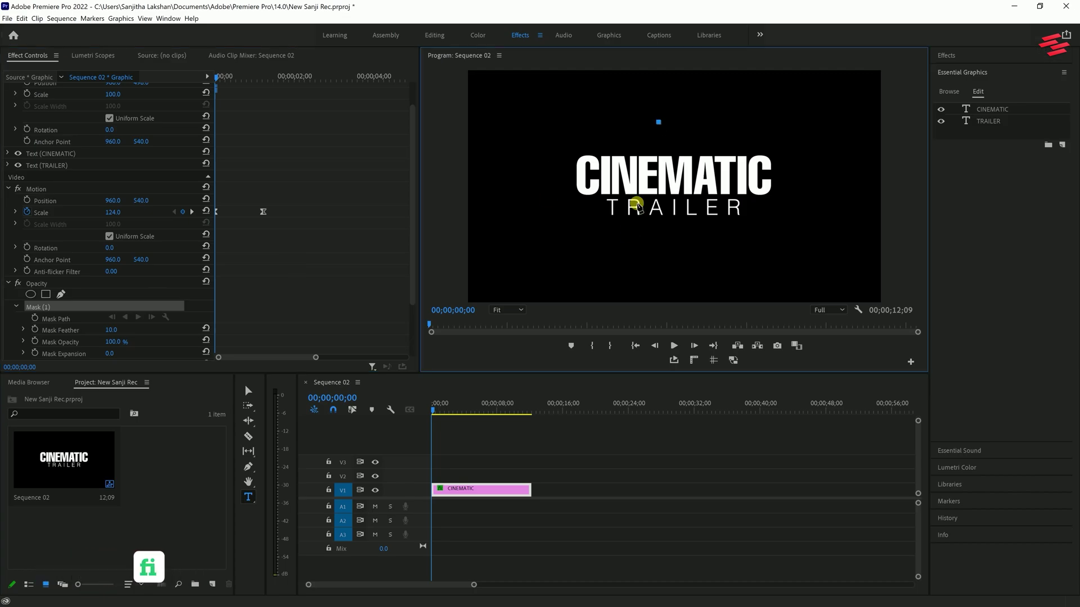
pyautogui.click(677, 255)
pyautogui.click(707, 122)
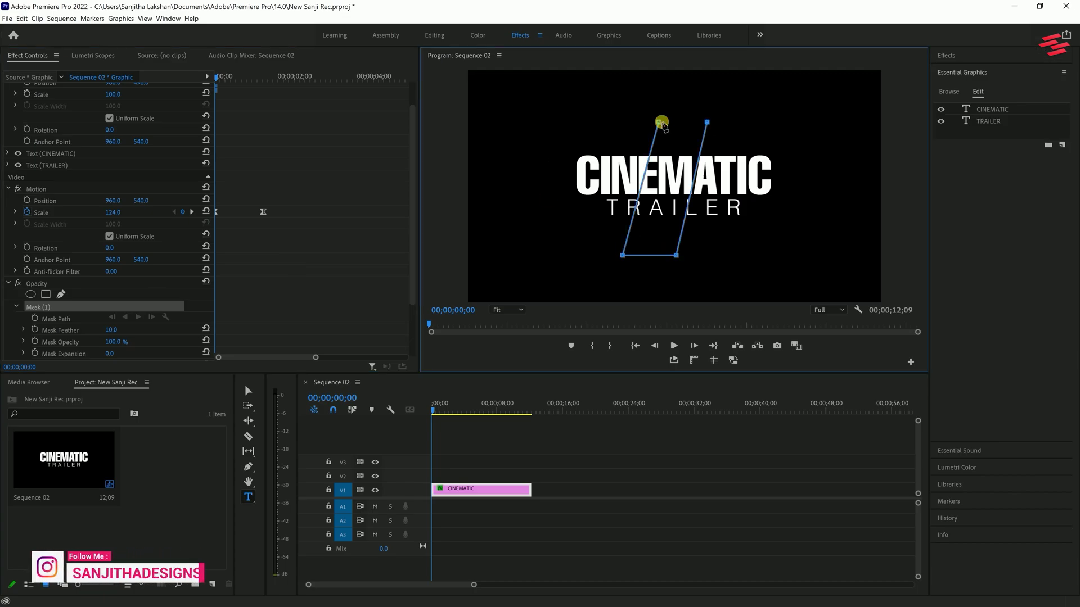
pyautogui.click(659, 122)
pyautogui.moveTo(412, 238); pyautogui.dragTo(414, 272)
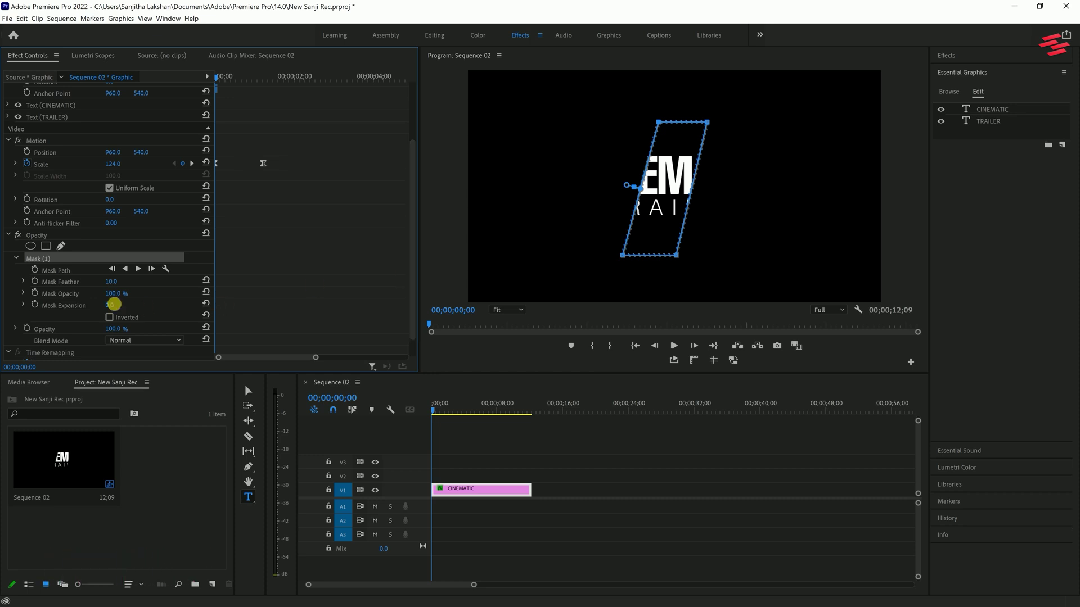
pyautogui.moveTo(112, 281); pyautogui.dragTo(165, 281)
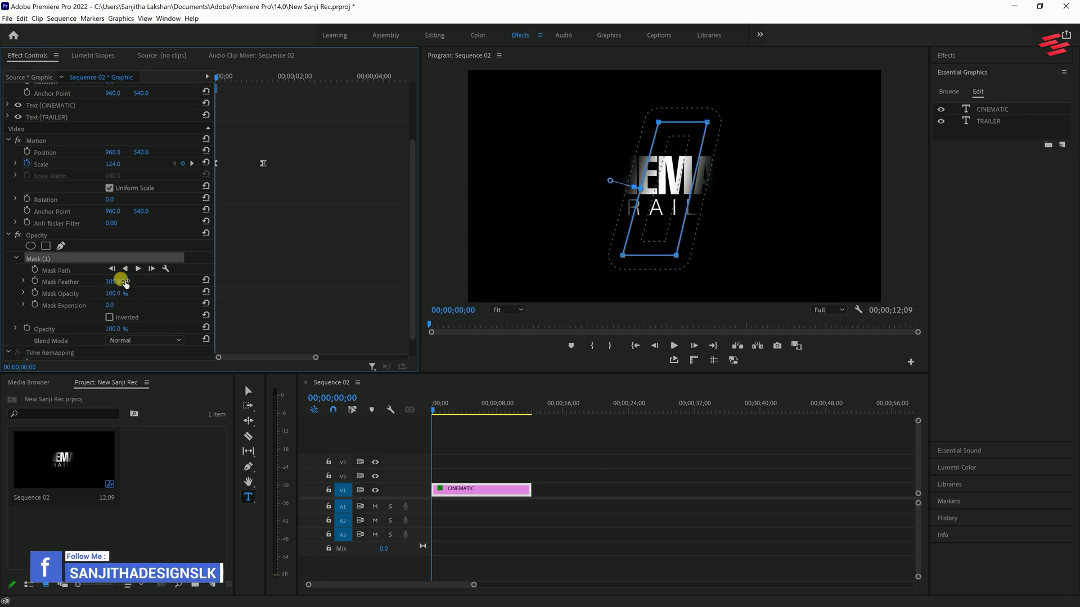
# Enable keyframing for the Mask Path at the clip start and move the mask left of the text
pyautogui.click(35, 271)
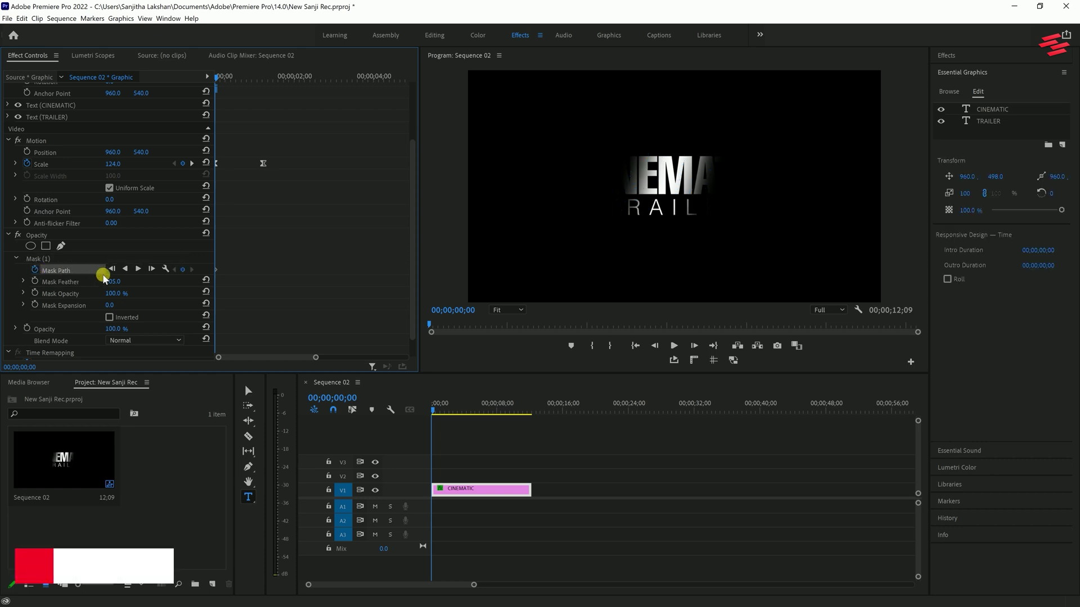
pyautogui.click(38, 258)
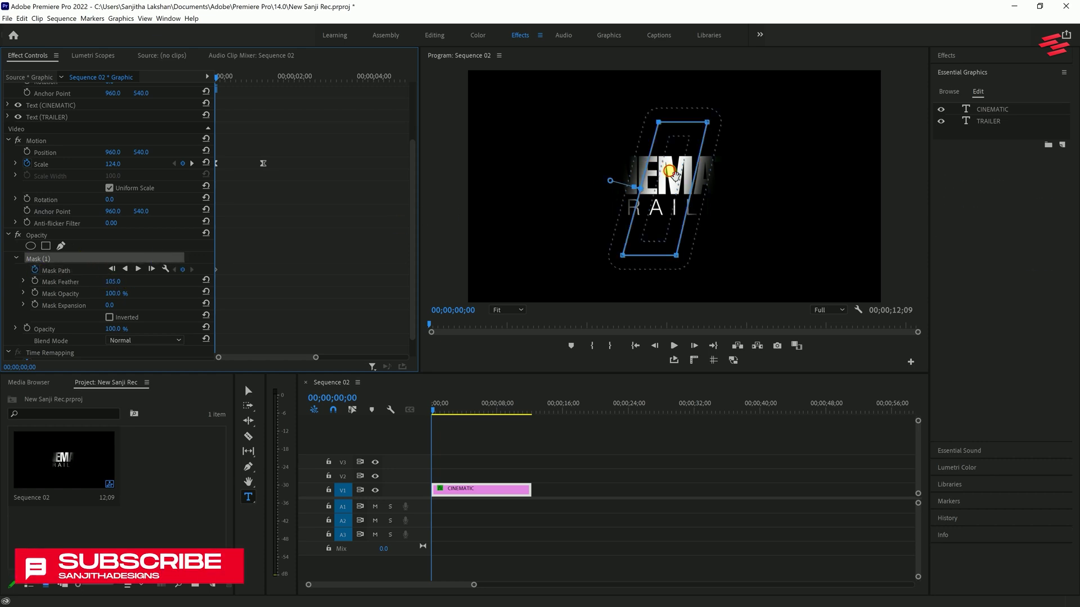
pyautogui.moveTo(590, 175); pyautogui.dragTo(517, 176)
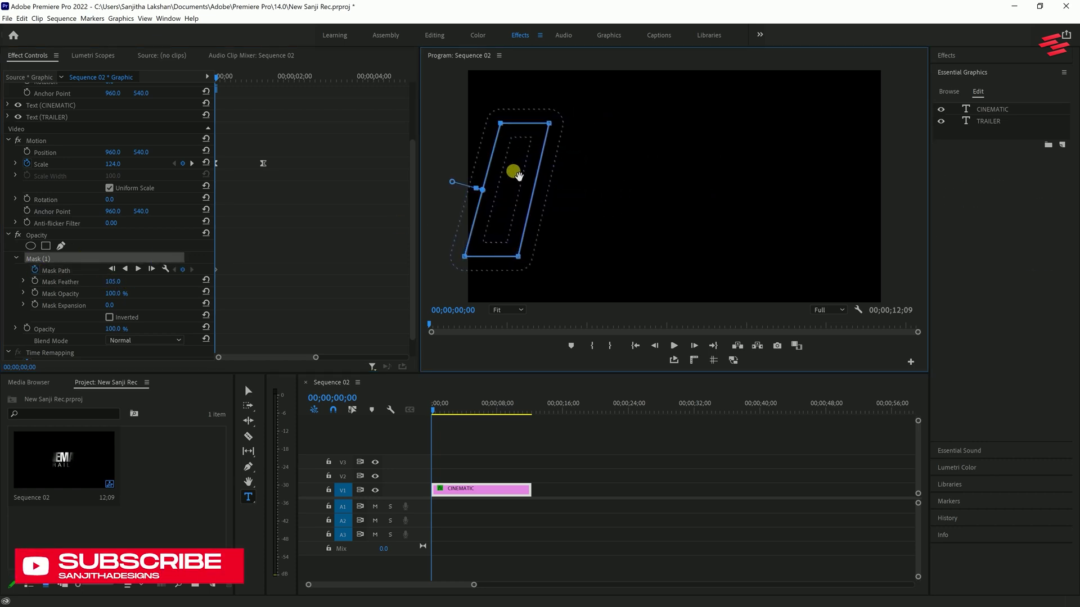
# At 00;00;02;10, move the mask across to the right side of the title and play the reveal from the start
pyautogui.moveTo(222, 77); pyautogui.dragTo(308, 85)
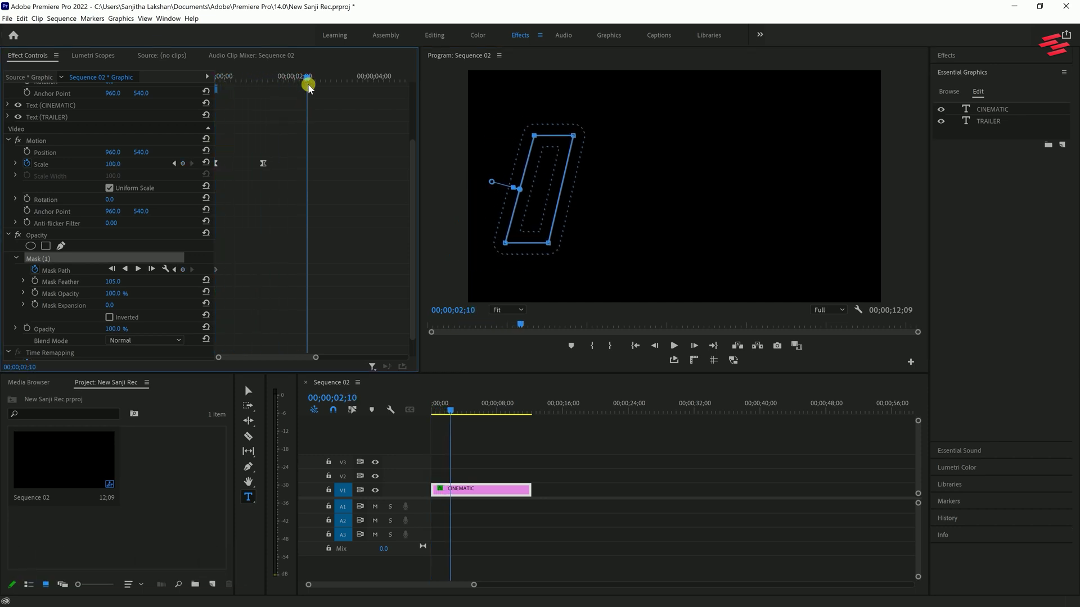
pyautogui.moveTo(554, 163); pyautogui.dragTo(809, 169)
pyautogui.moveTo(309, 78); pyautogui.dragTo(160, 75)
pyautogui.press('space')
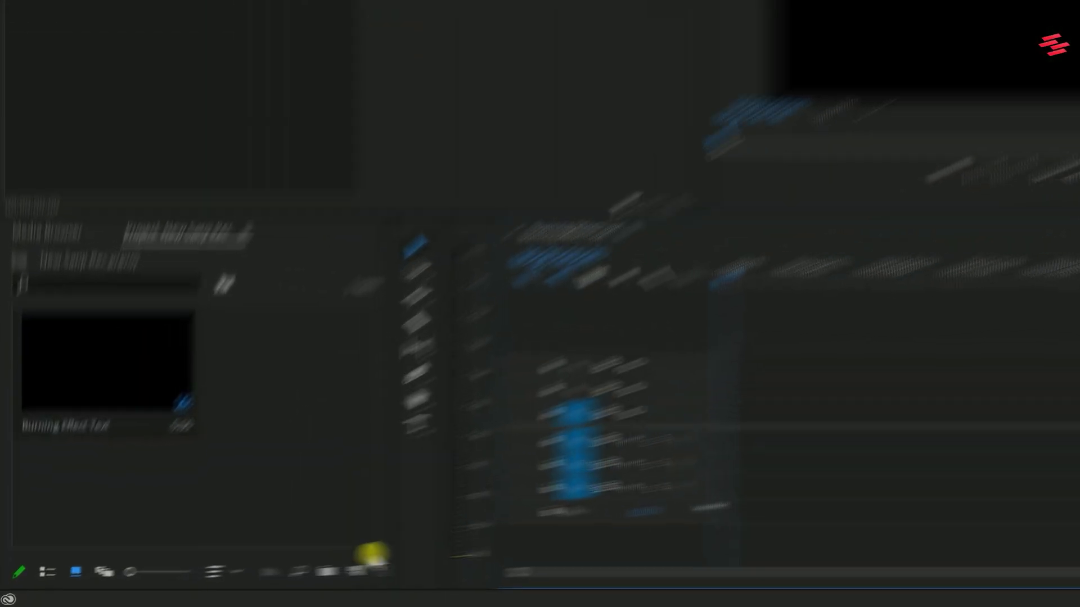
# Create a Black Video item with the default video settings in the project
pyautogui.click(212, 585)
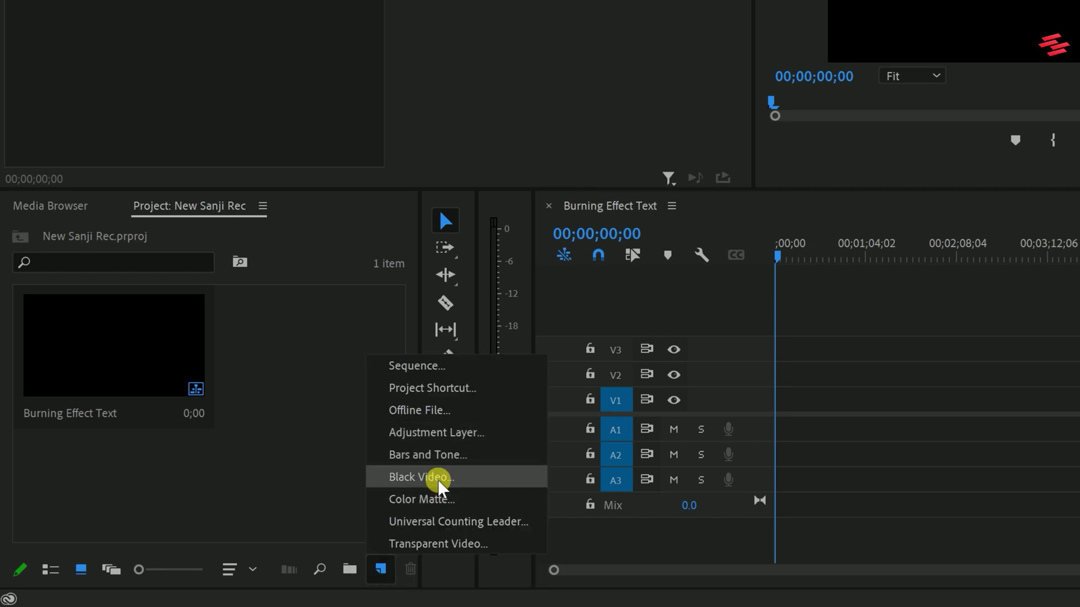
pyautogui.click(430, 477)
pyautogui.click(554, 349)
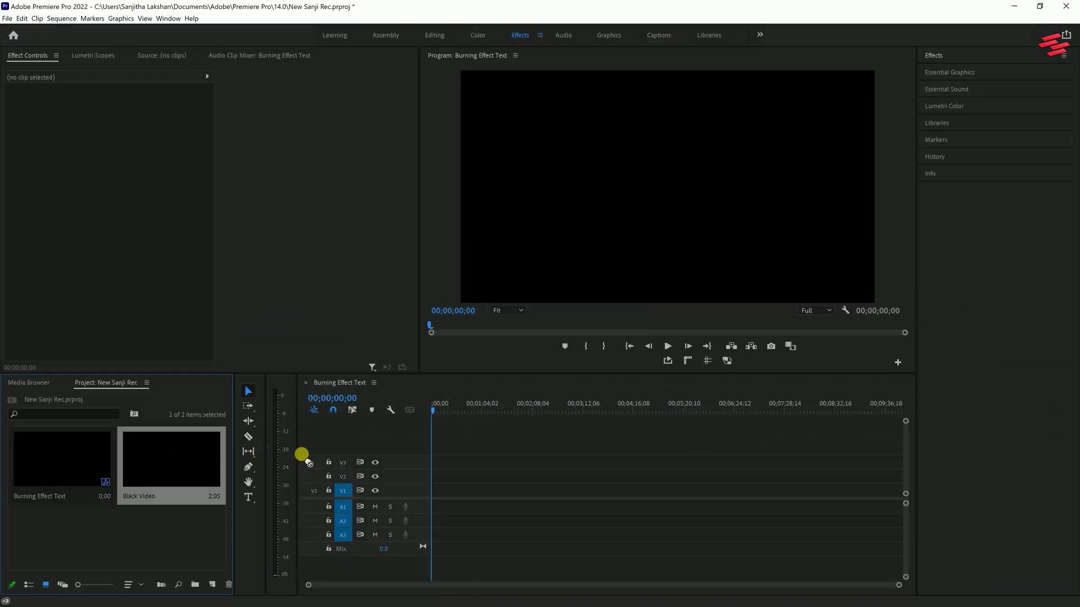
# Place the Black Video at the start of track V3 with a duration of 00;00;08;00 and target that track
pyautogui.moveTo(302, 454); pyautogui.dragTo(437, 463)
pyautogui.moveTo(894, 588); pyautogui.dragTo(686, 581)
pyautogui.moveTo(451, 458); pyautogui.dragTo(390, 403)
pyautogui.click(342, 463)
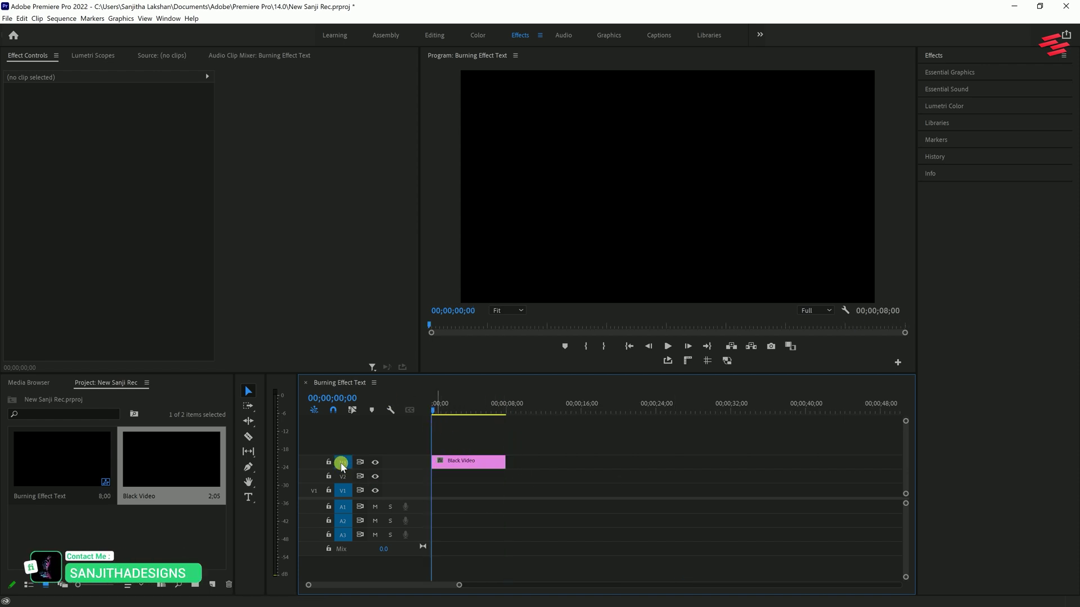
# Find the Circle video effect by searching for "circle" and apply it to the Black Video clip
pyautogui.click(485, 464)
pyautogui.click(943, 57)
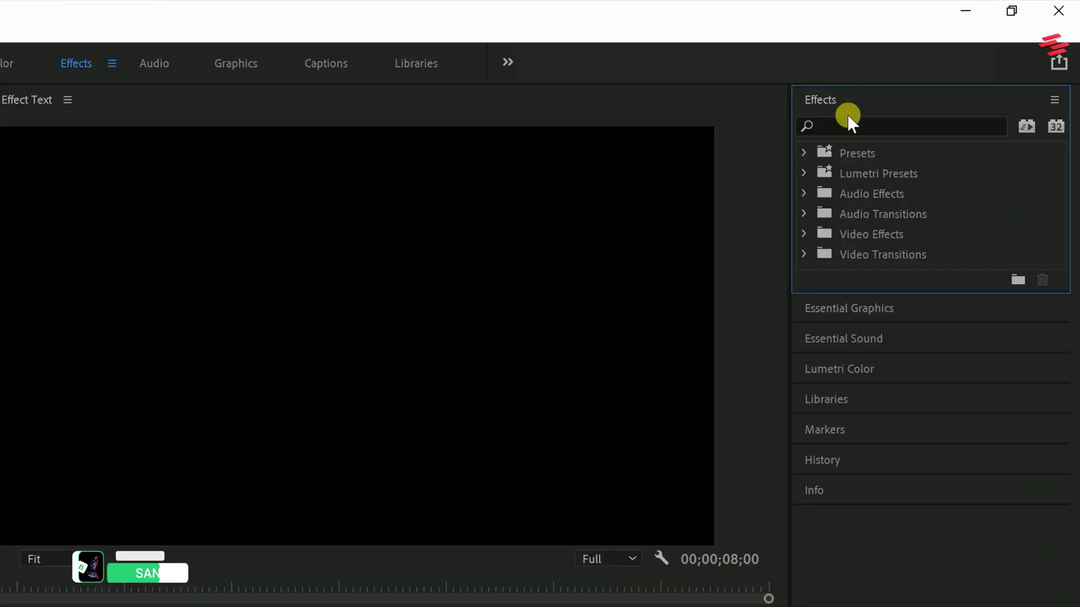
pyautogui.click(855, 127)
pyautogui.write('circle')
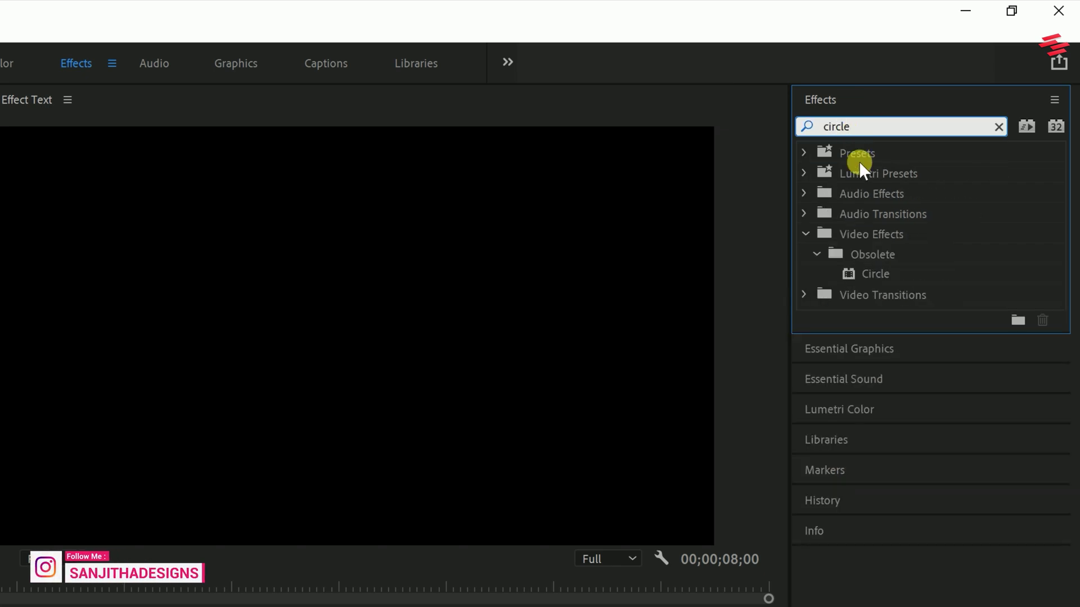
pyautogui.doubleClick(870, 272)
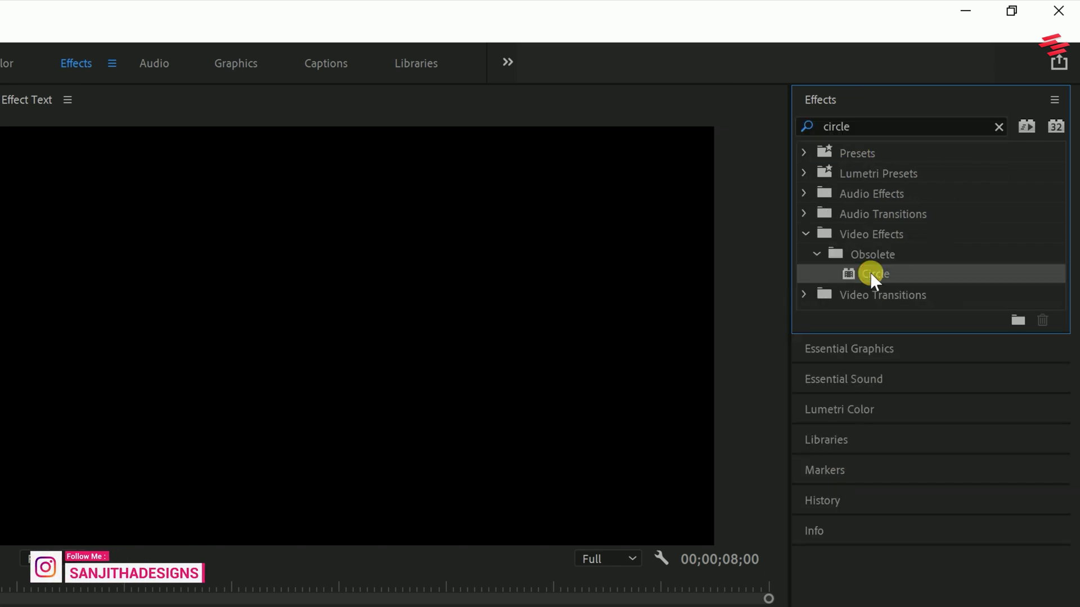
# Find the Turbulent Displace effect by searching for "turbule" and apply it to the Black Video clip
pyautogui.click(801, 126)
pyautogui.write('t')
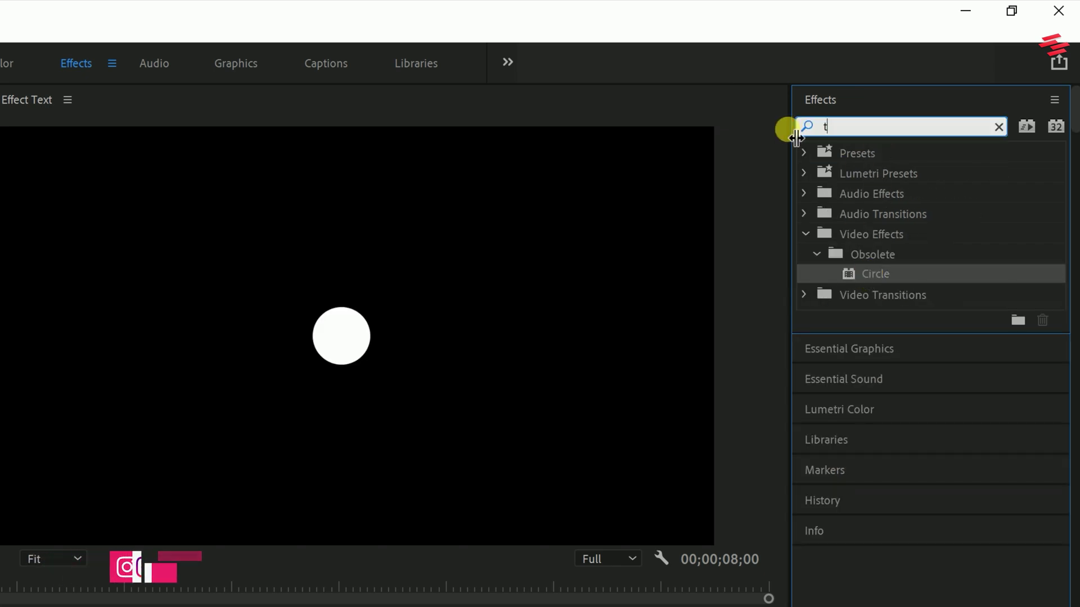
pyautogui.write('urbule')
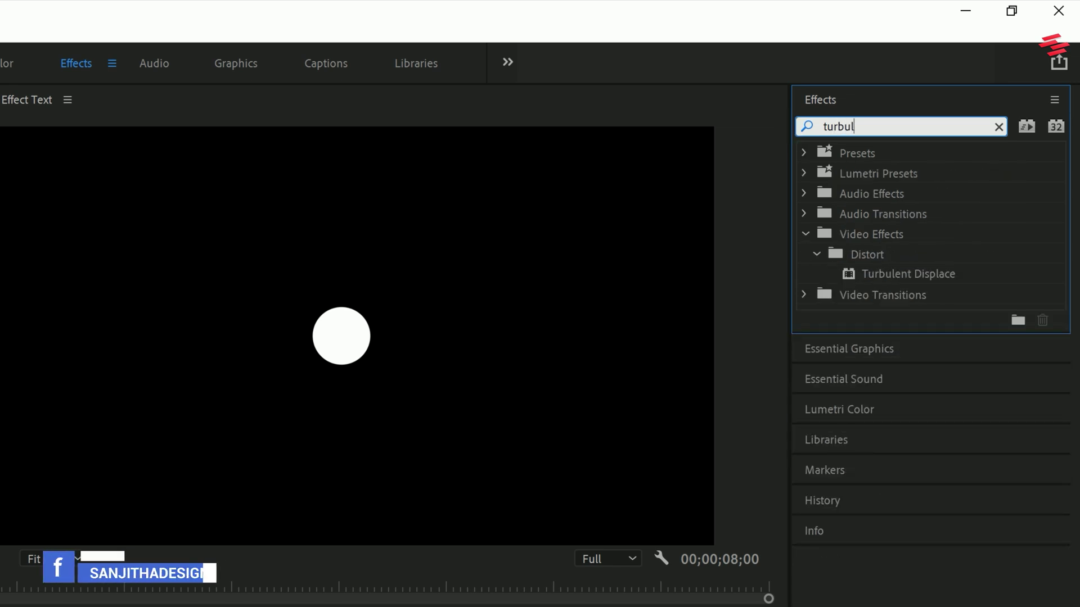
pyautogui.click(894, 274)
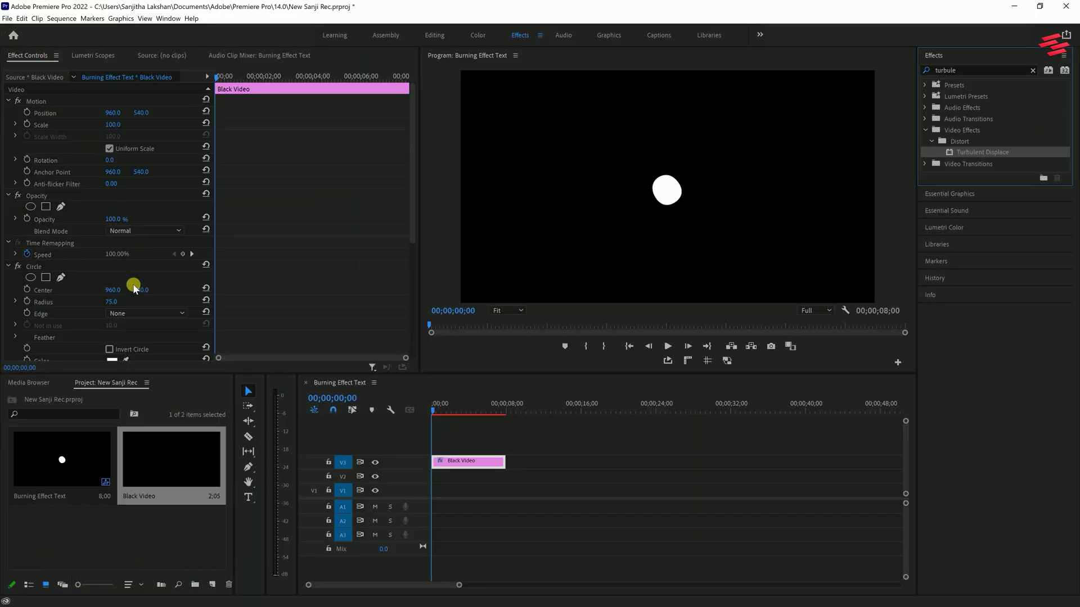
# Keyframe the Circle effect's Radius on the Black Video from 0 at the start to 1034 at the clip's end
pyautogui.moveTo(113, 304); pyautogui.dragTo(126, 303)
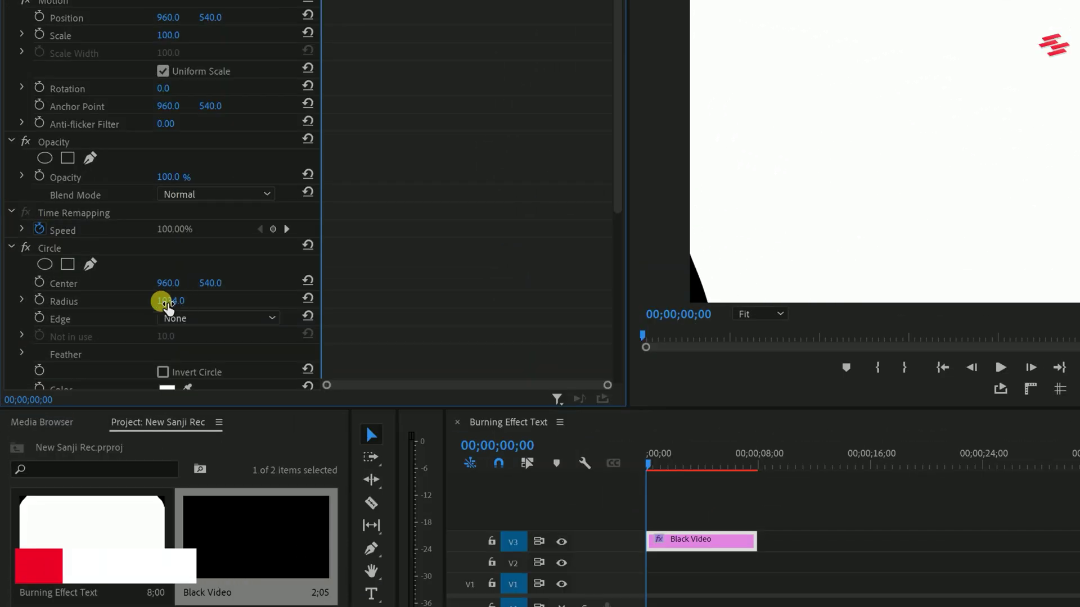
pyautogui.click(39, 299)
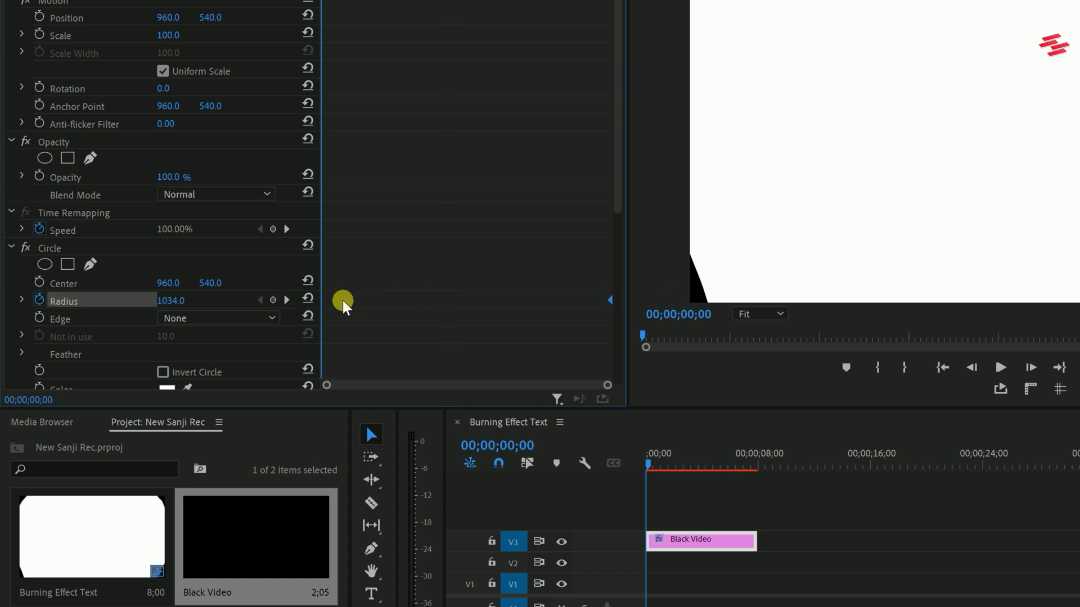
pyautogui.click(166, 301)
pyautogui.write('0')
pyautogui.press('Return')
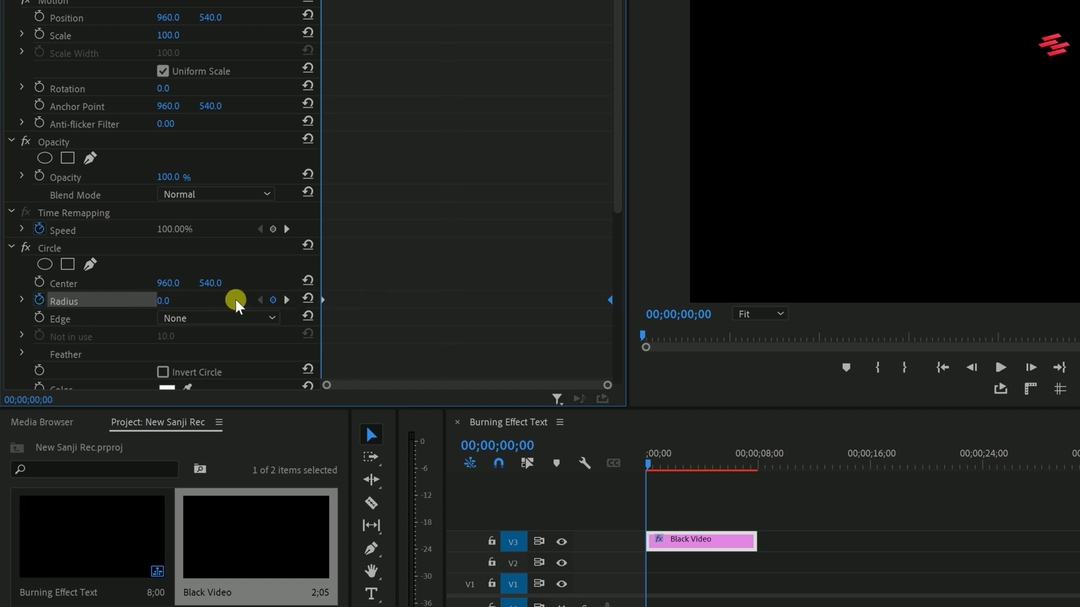
pyautogui.moveTo(254, 74); pyautogui.dragTo(194, 72)
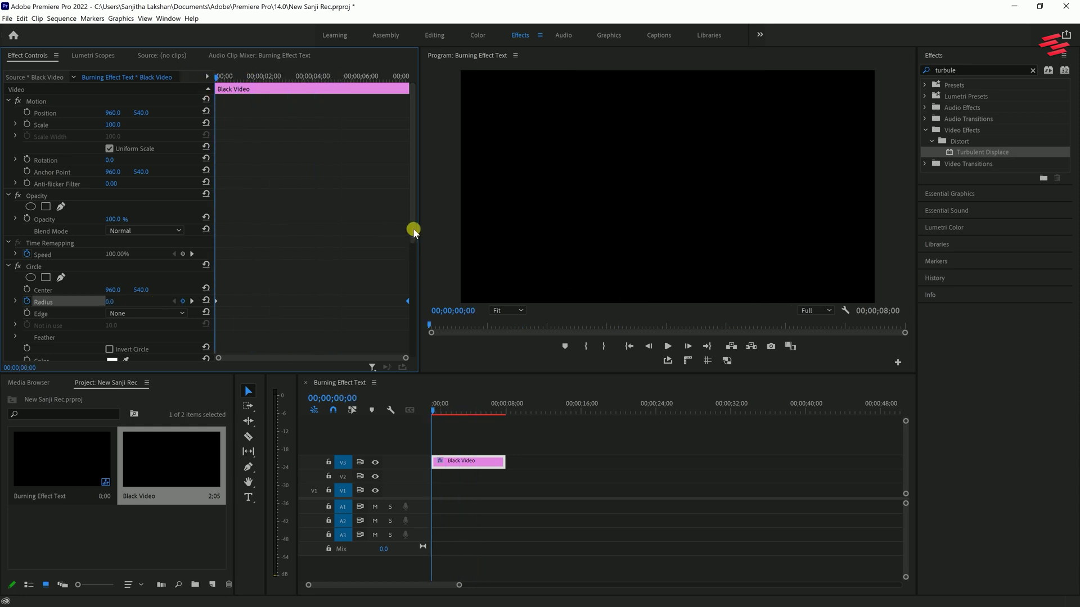
# Set the Black Video's Turbulent Displace to Amount 300, Complexity 10 and Evolution 50
pyautogui.moveTo(413, 230); pyautogui.dragTo(412, 344)
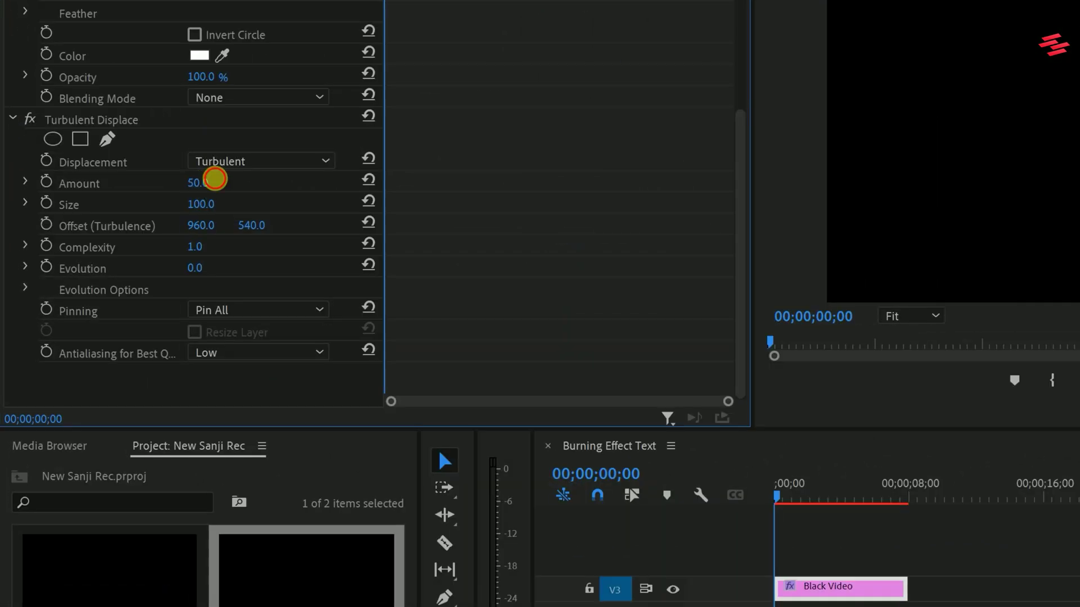
pyautogui.click(215, 179)
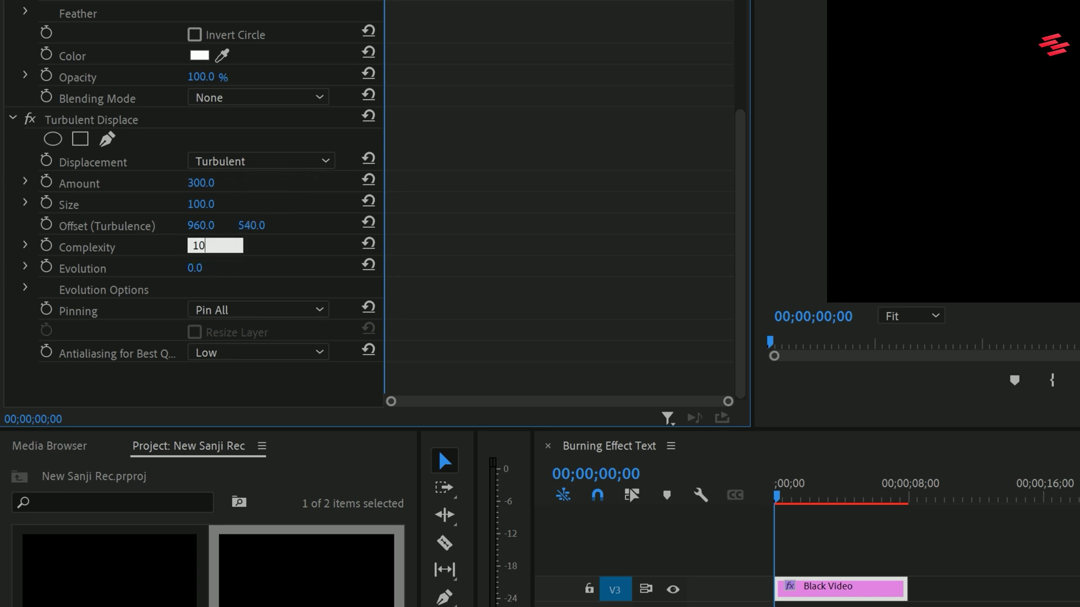
pyautogui.click(212, 267)
pyautogui.write('50')
pyautogui.press('Return')
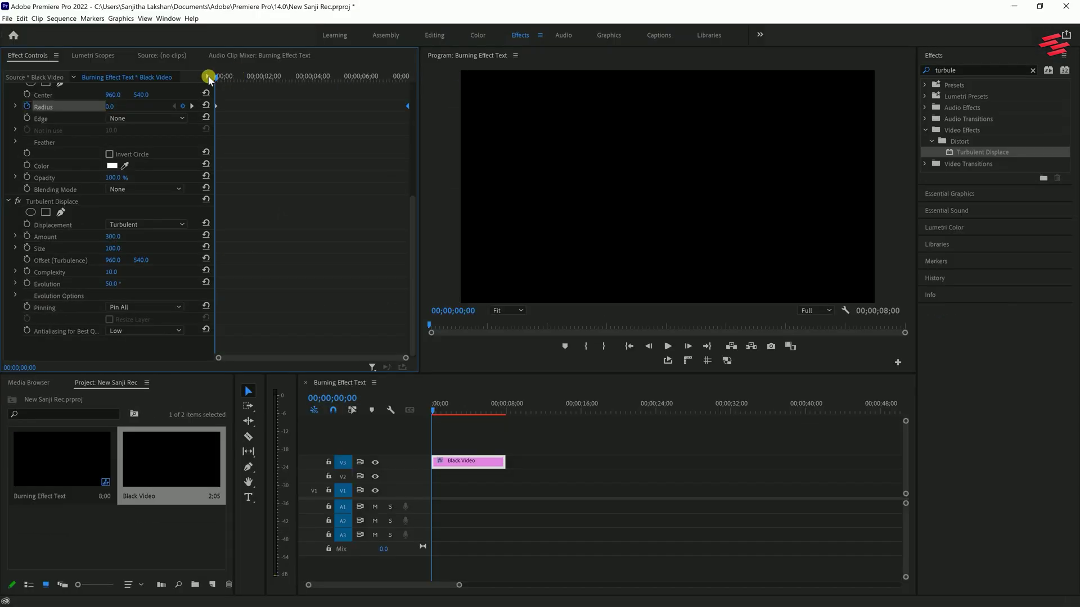
# Add a text layer reading "SUBSCRIBE" near the middle of the frame with the Type tool
pyautogui.click(247, 497)
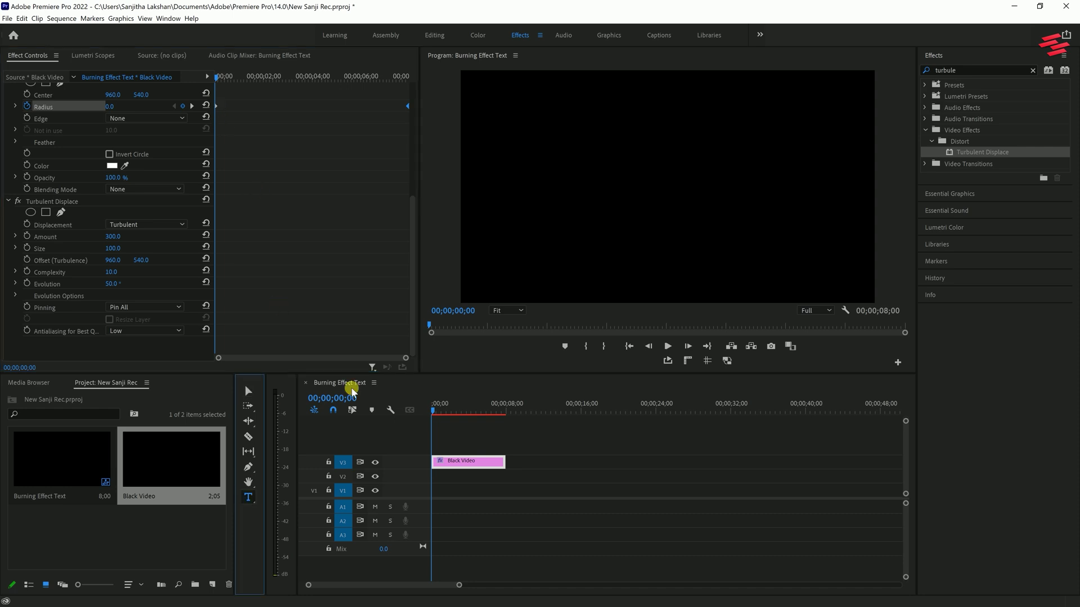
pyautogui.click(621, 184)
pyautogui.write('SUBSCRIBE')
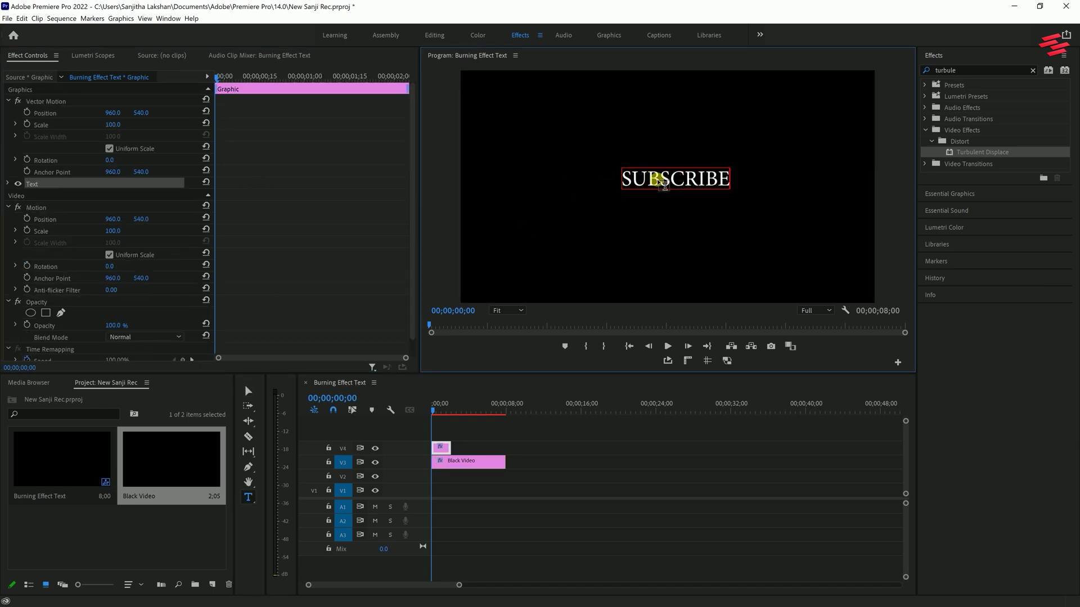
# Style the SUBSCRIBE text as centre-aligned Helvetica Compressed at size 293 and centre it in the frame
pyautogui.click(951, 194)
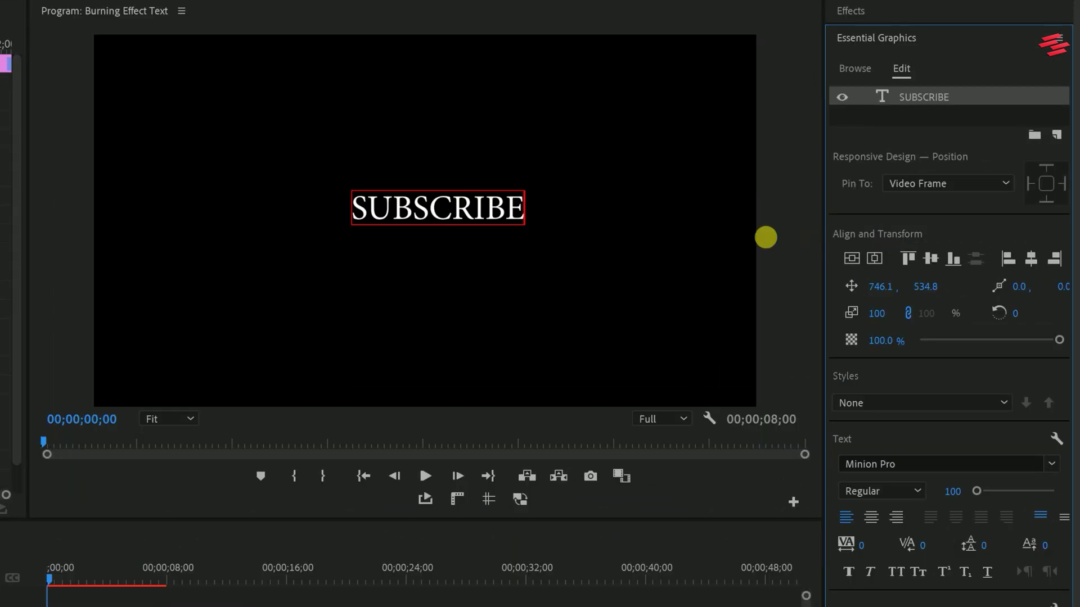
pyautogui.click(870, 516)
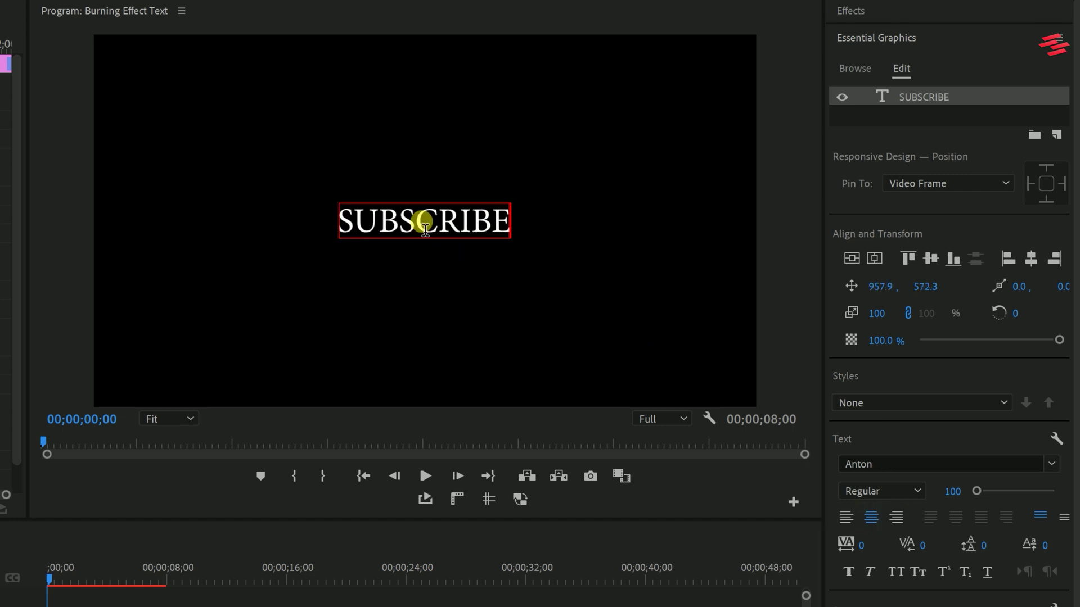
pyautogui.doubleClick(417, 220)
pyautogui.click(1051, 463)
pyautogui.moveTo(1077, 606); pyautogui.dragTo(1078, 521)
pyautogui.scroll(-15, 1013, 550)
pyautogui.click(1013, 550)
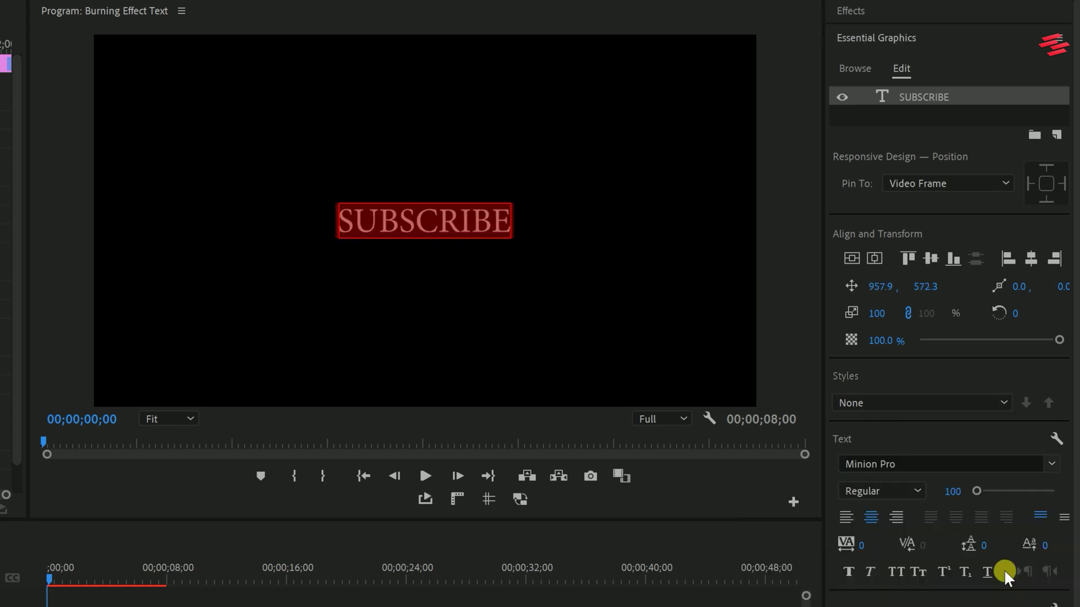
pyautogui.moveTo(977, 493); pyautogui.dragTo(985, 491)
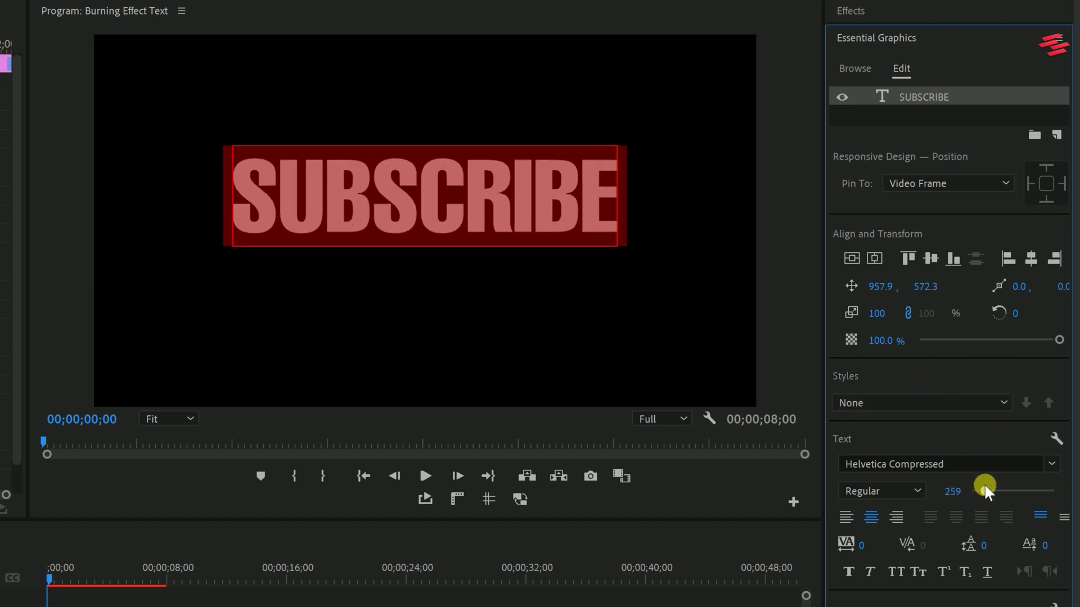
pyautogui.click(874, 260)
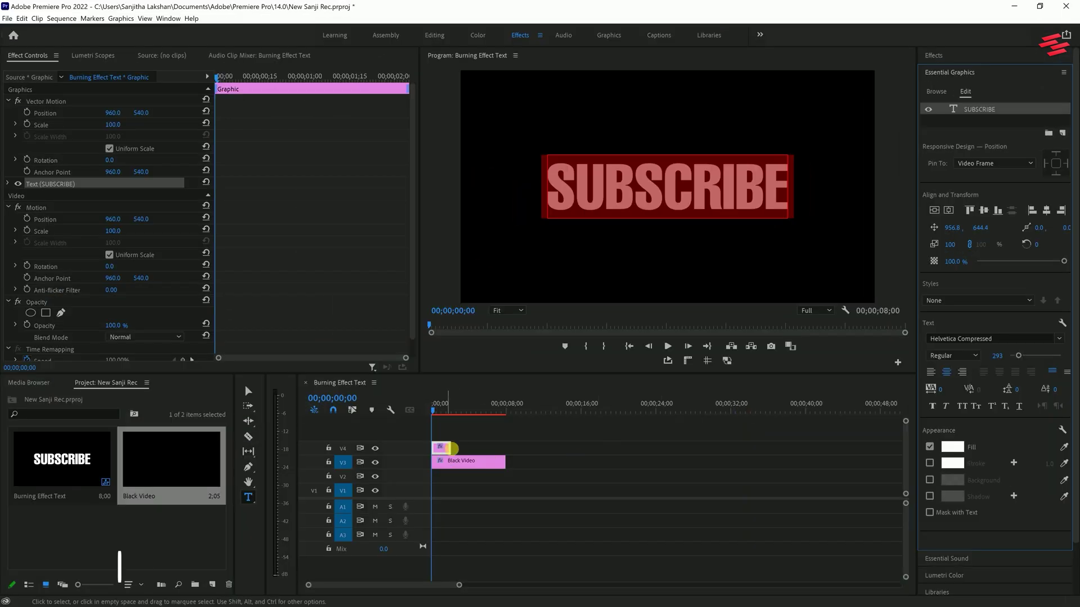
# Place the SUBSCRIBE clip on track V2, extended to the Black Video's length, and apply the Track Matte Key effect, searching for "track"
pyautogui.moveTo(450, 448); pyautogui.dragTo(459, 475)
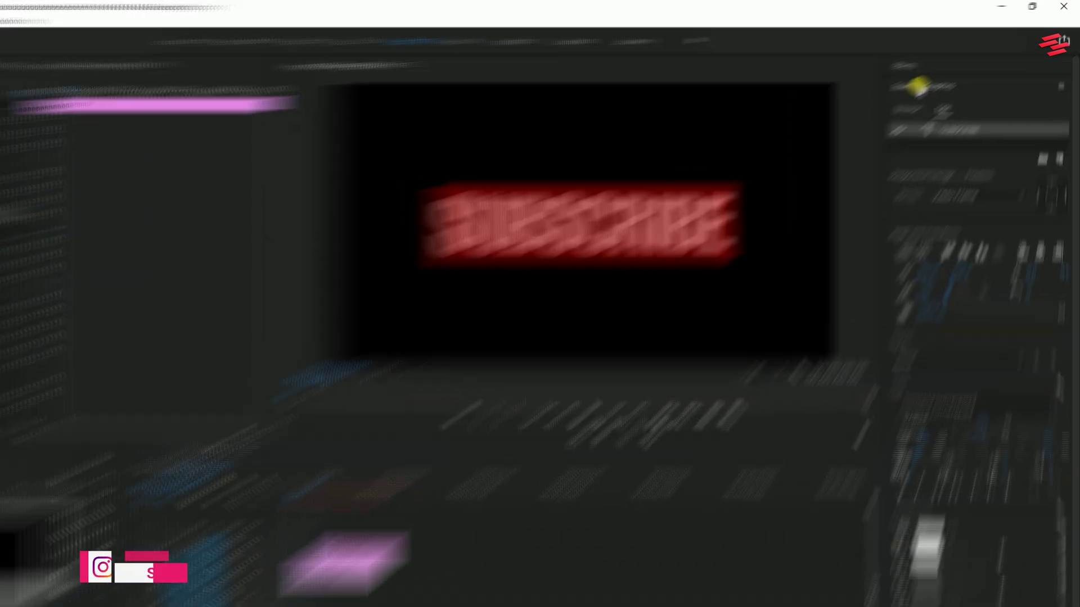
pyautogui.click(945, 73)
pyautogui.click(938, 56)
pyautogui.moveTo(968, 70); pyautogui.dragTo(927, 72)
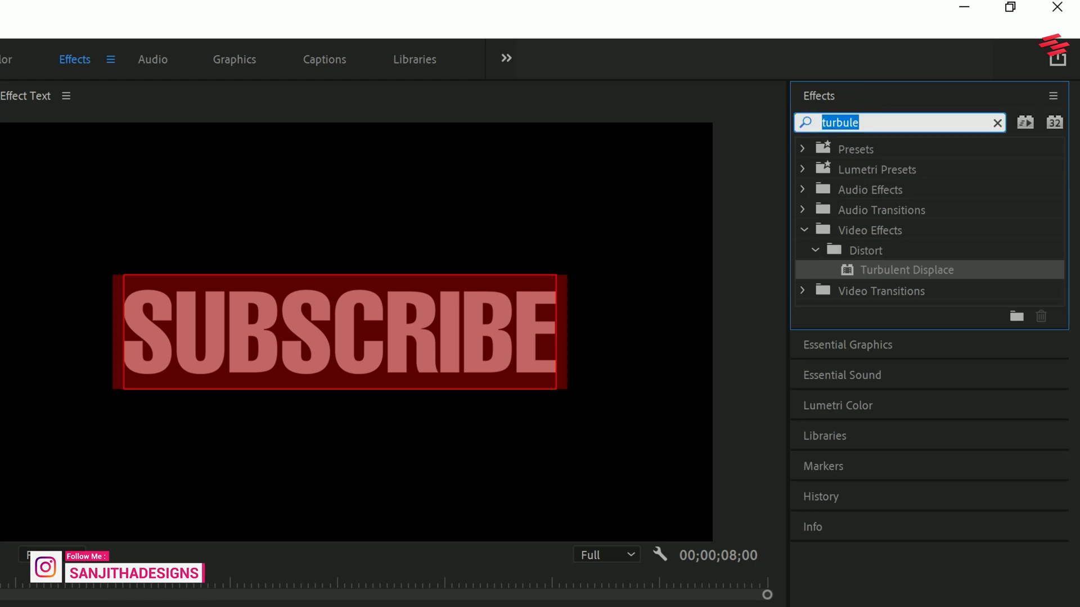
pyautogui.write('track')
pyautogui.click(915, 269)
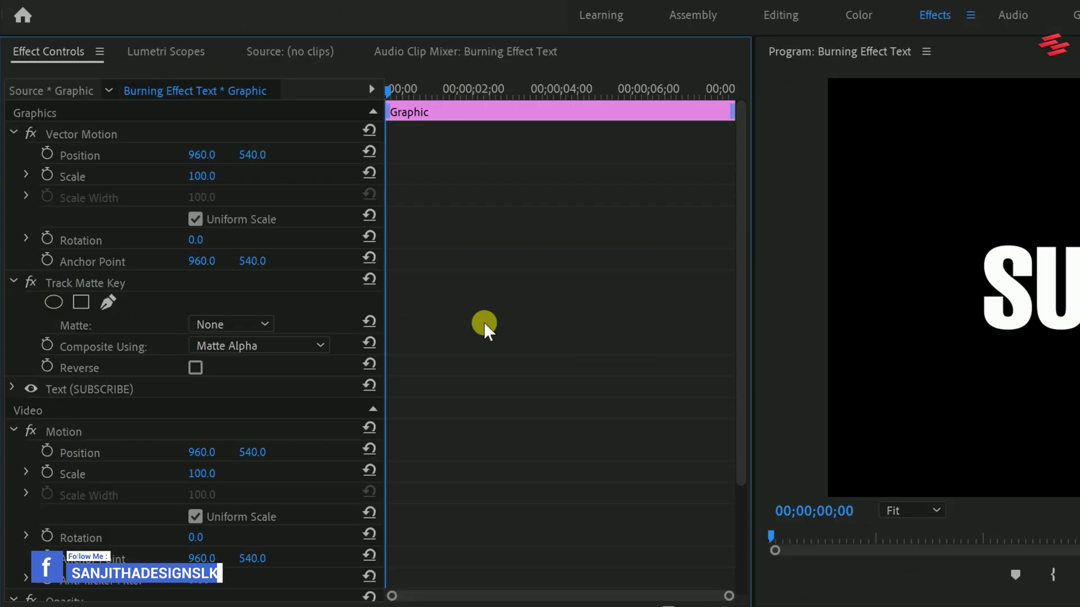
# Set the Track Matte Key's matte to Video 3 and enable Reverse
pyautogui.click(240, 324)
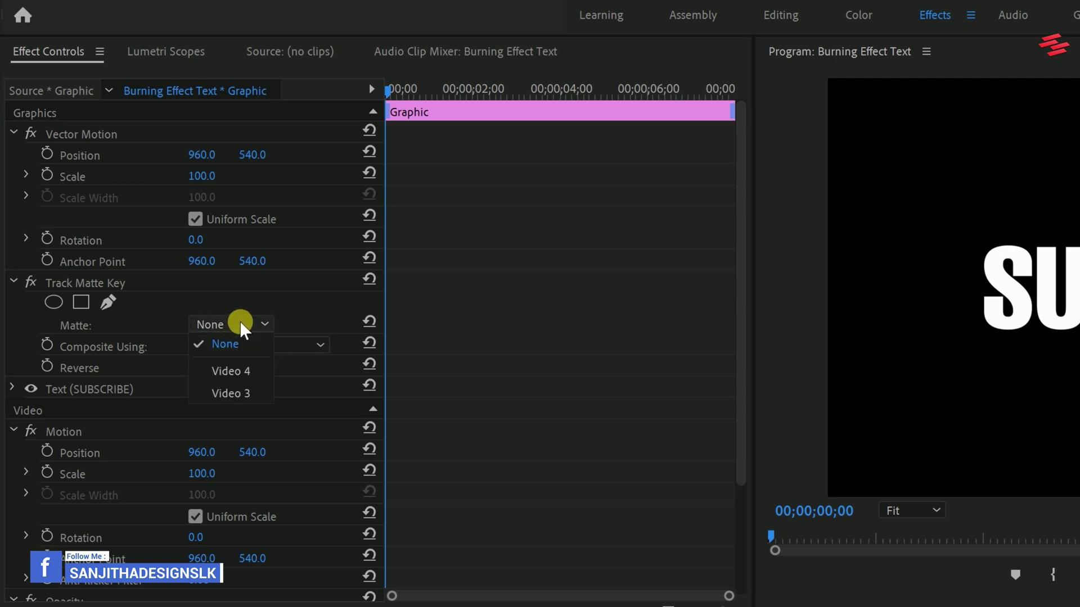
pyautogui.click(245, 392)
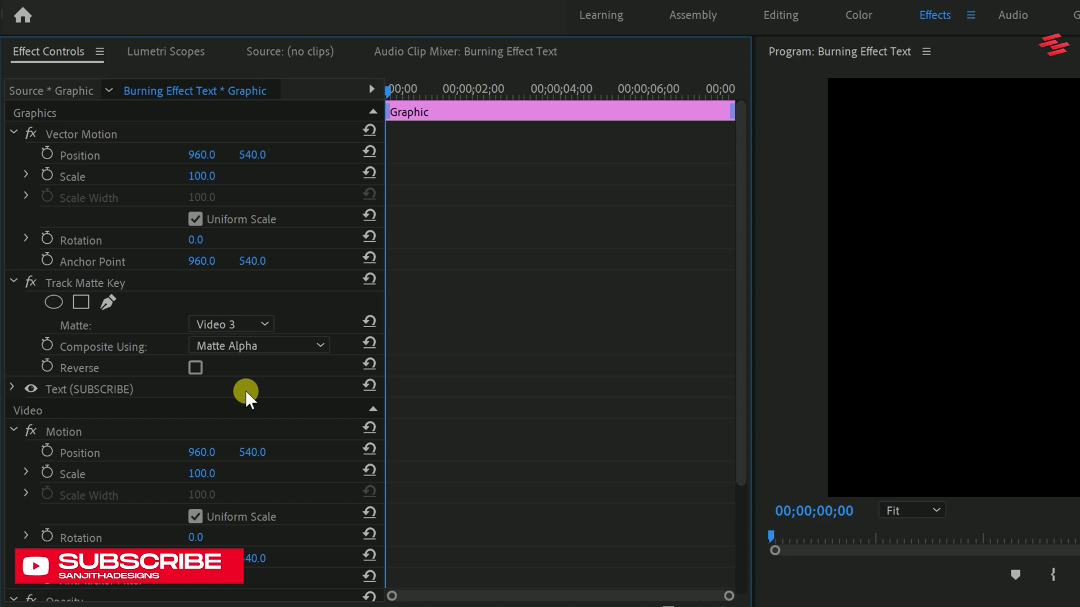
pyautogui.click(195, 368)
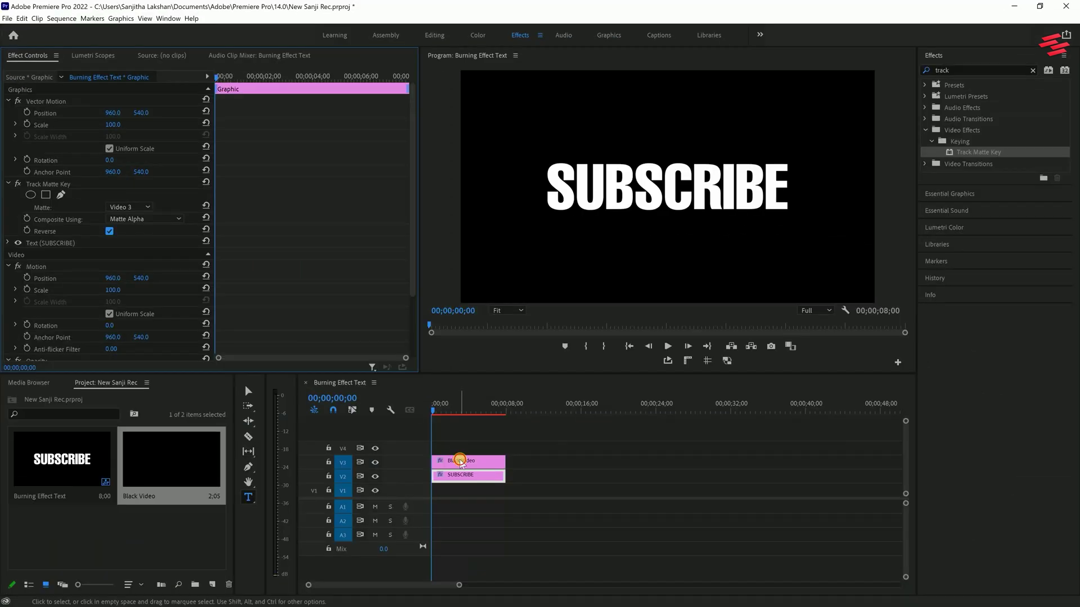
# Duplicate the Black Video clip onto track V4 and apply Gaussian Blur to the copy with Blurriness 100
pyautogui.moveTo(458, 462); pyautogui.dragTo(460, 453)
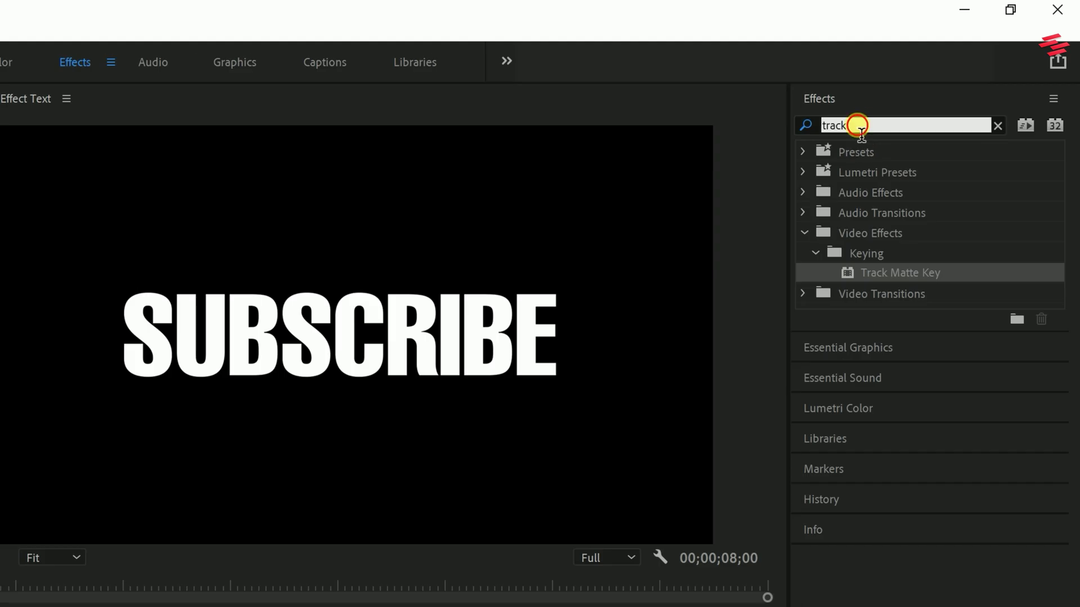
pyautogui.doubleClick(950, 70)
pyautogui.write('gaus')
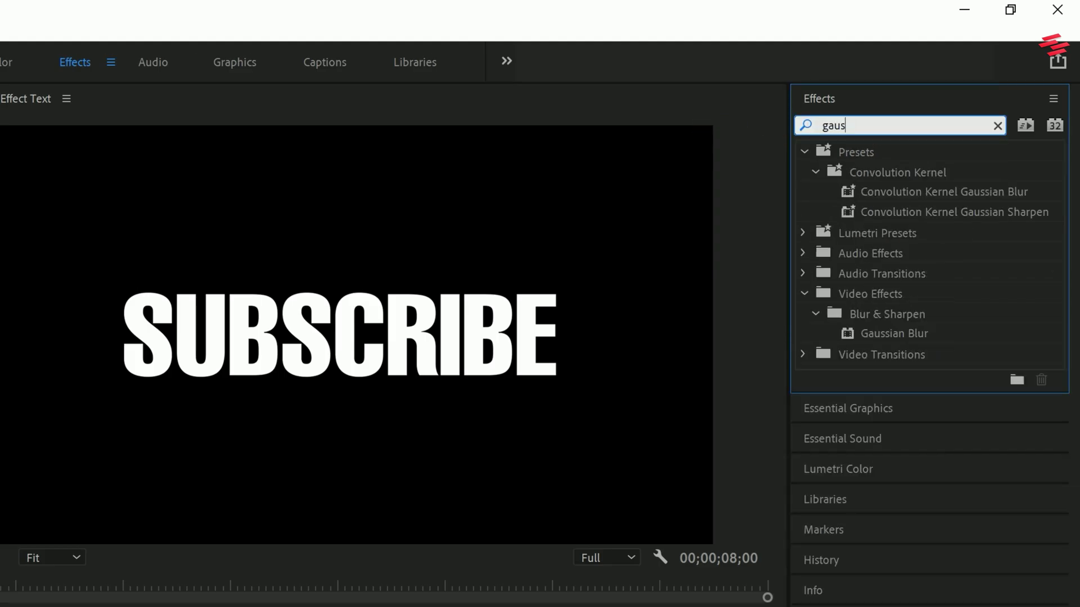
pyautogui.click(890, 332)
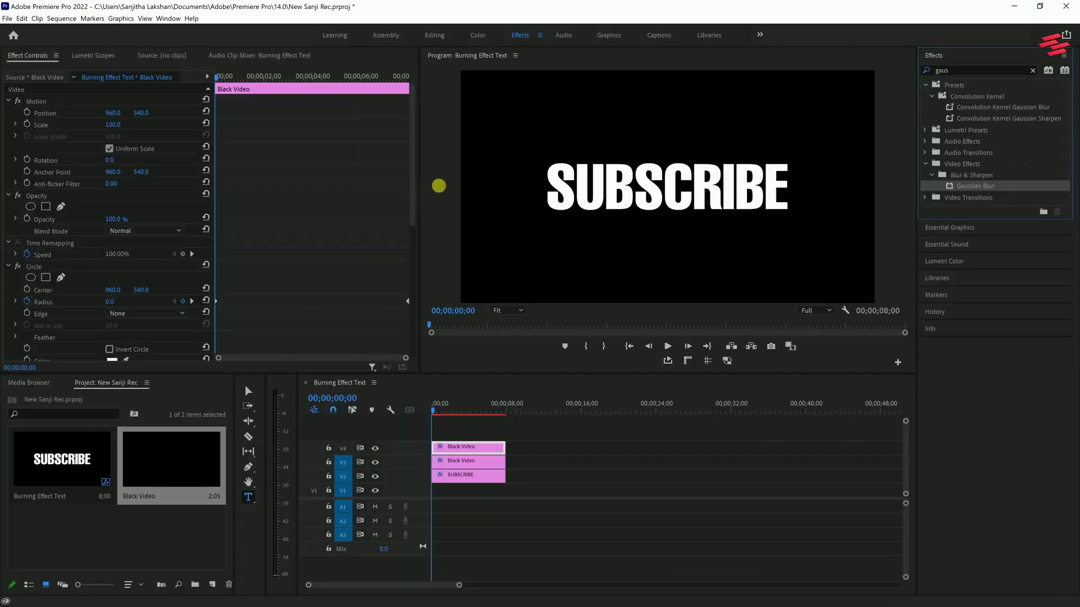
pyautogui.moveTo(412, 191); pyautogui.dragTo(415, 323)
pyautogui.click(122, 307)
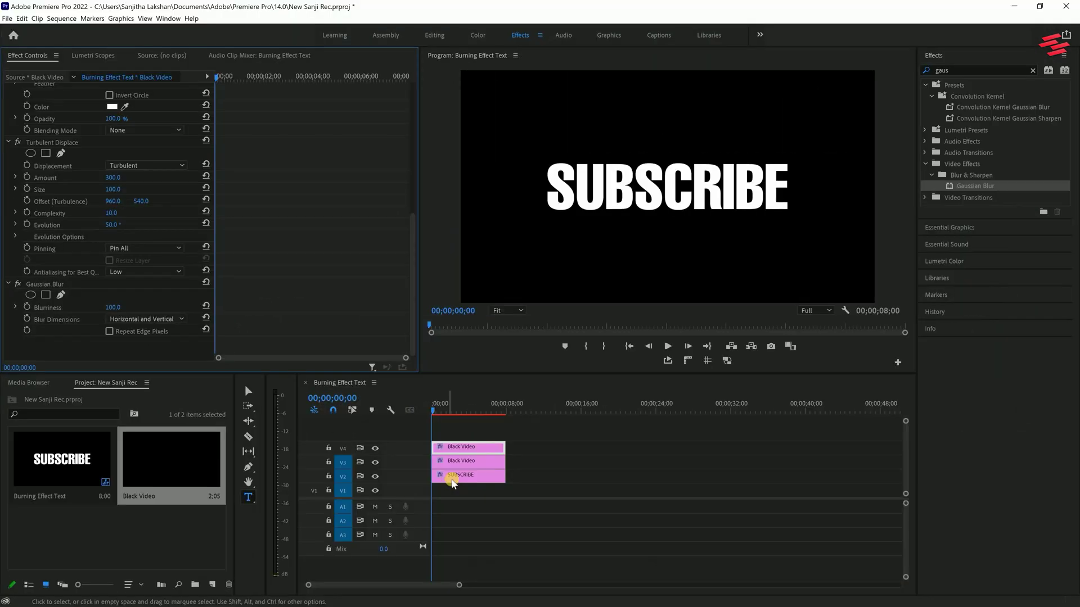
# Duplicate the Track Matte Key effect on the SUBSCRIBE clip and set the copy's matte to Video 4
pyautogui.click(448, 478)
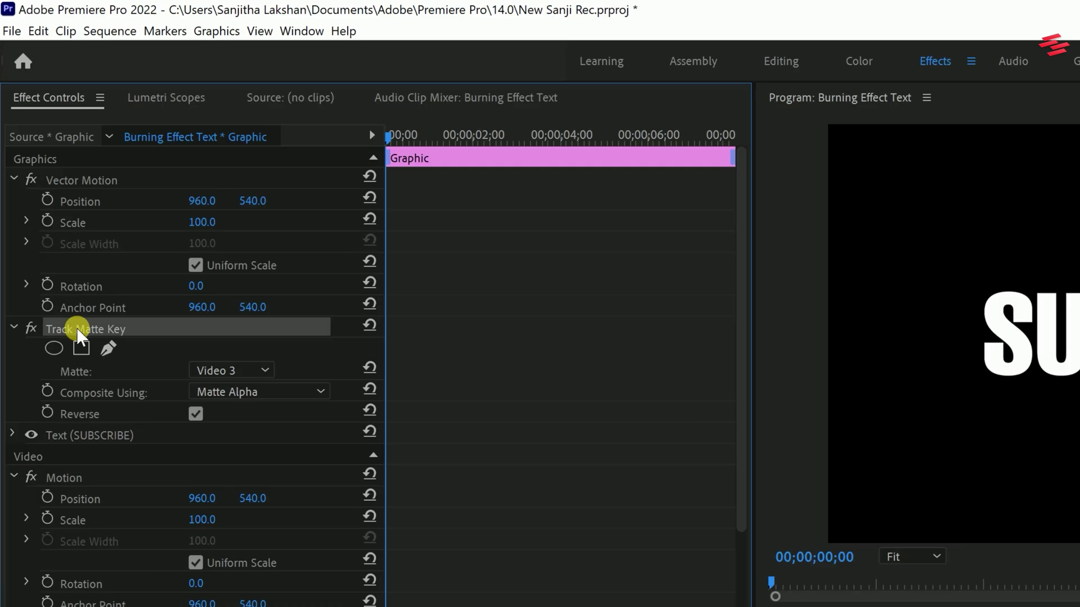
pyautogui.rightClick(72, 280)
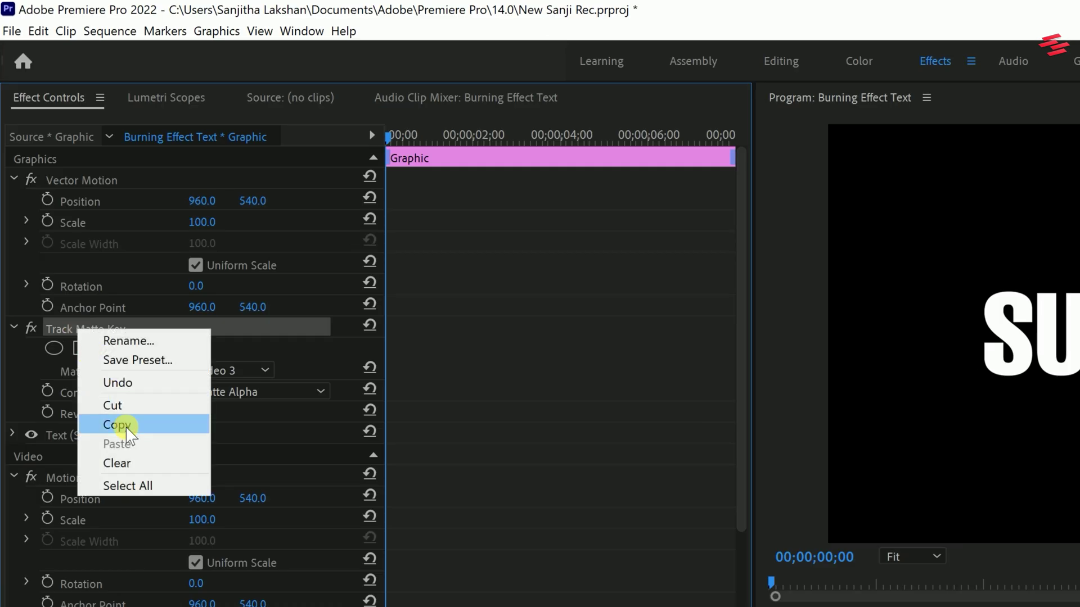
pyautogui.click(75, 360)
pyautogui.hotkey('ctrl', 'v')
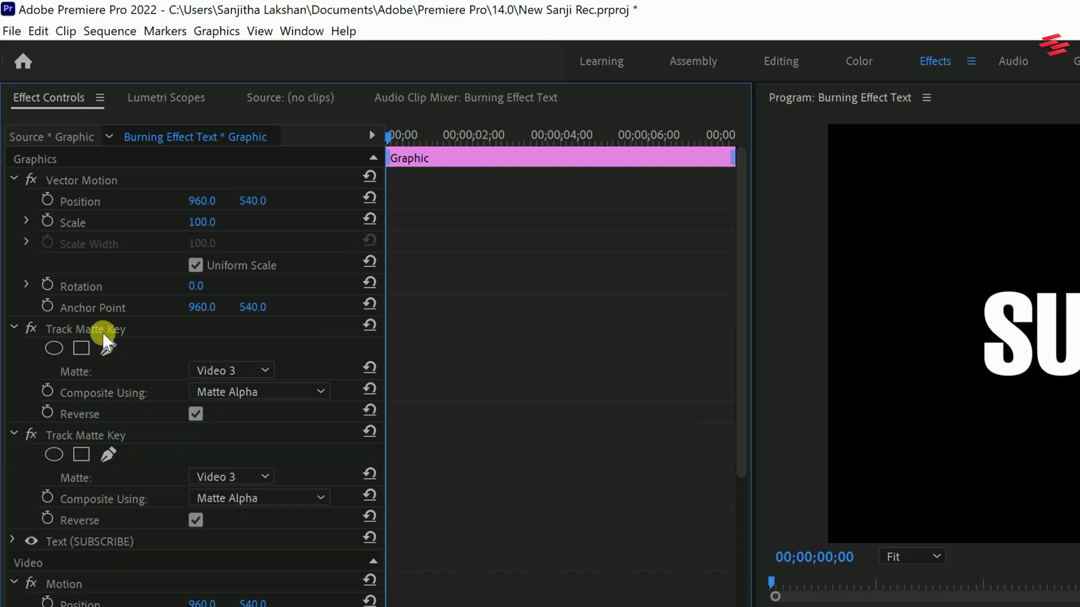
pyautogui.click(99, 434)
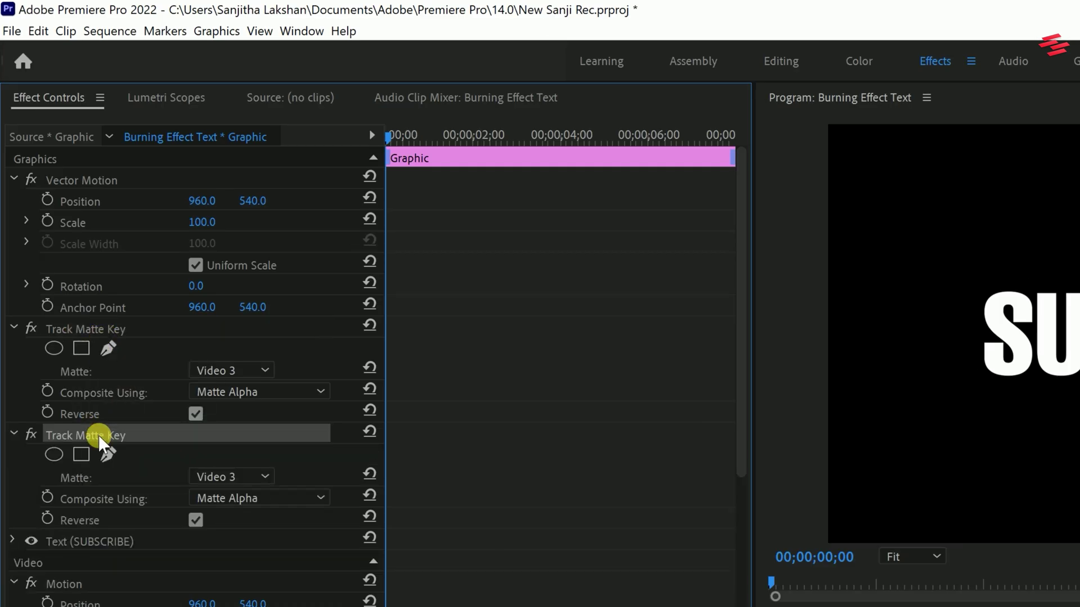
pyautogui.click(204, 474)
pyautogui.click(229, 519)
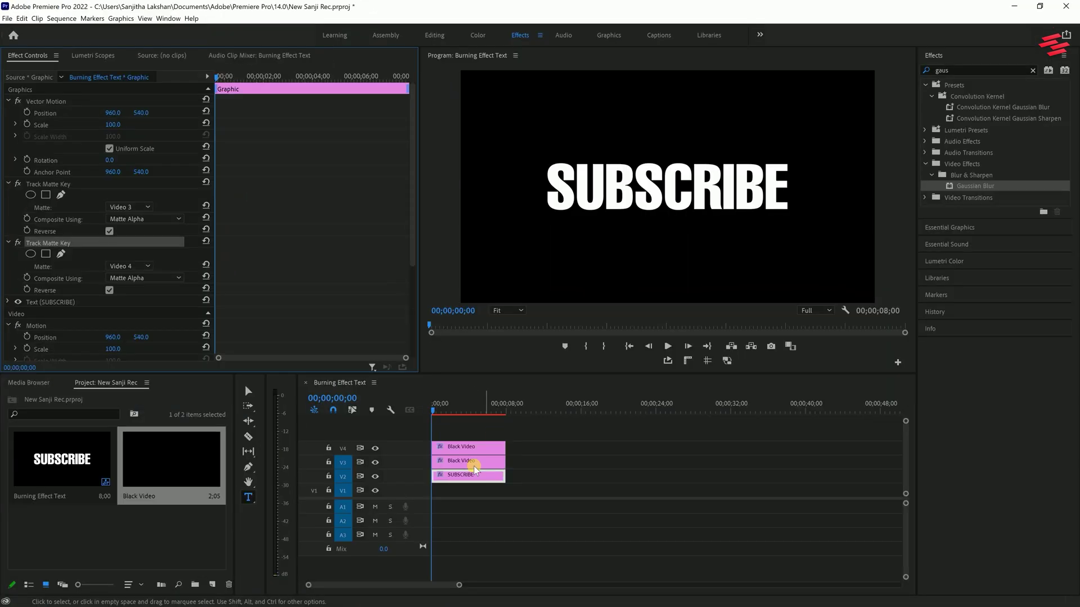
# Duplicate the Black Video clip from V3 onto the tracks above V4 and apply the Invert video effect, searching for "invert"
pyautogui.click(472, 461)
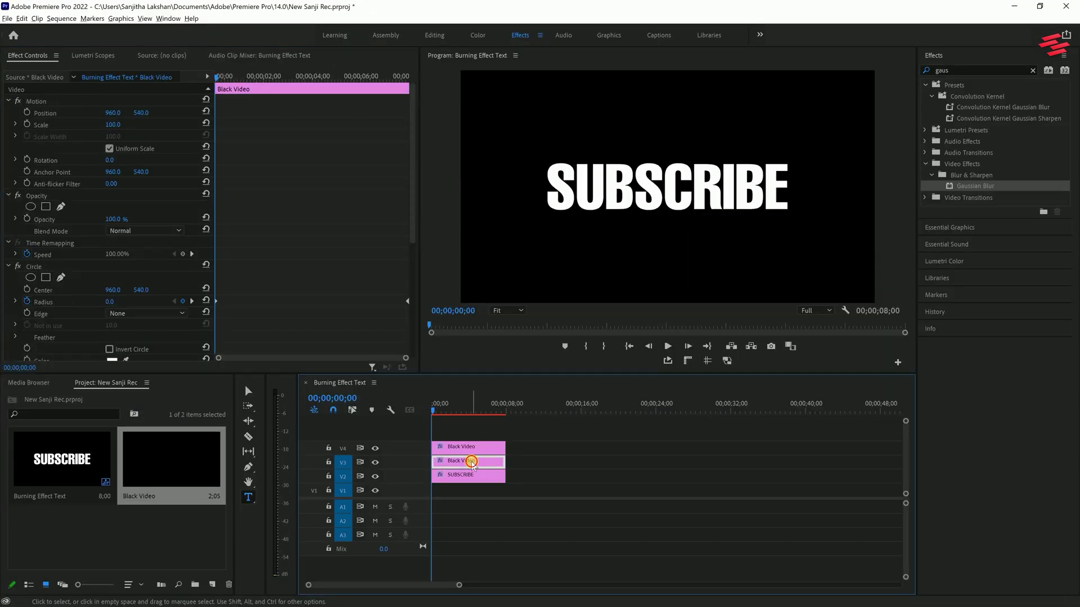
pyautogui.moveTo(472, 462); pyautogui.dragTo(467, 421)
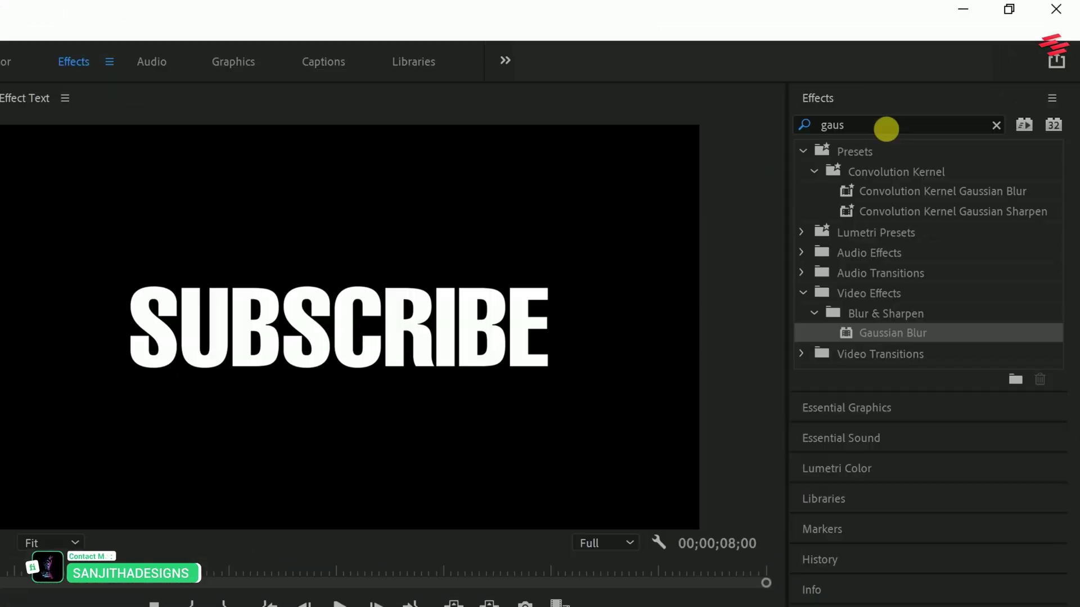
pyautogui.doubleClick(886, 129)
pyautogui.write('invert')
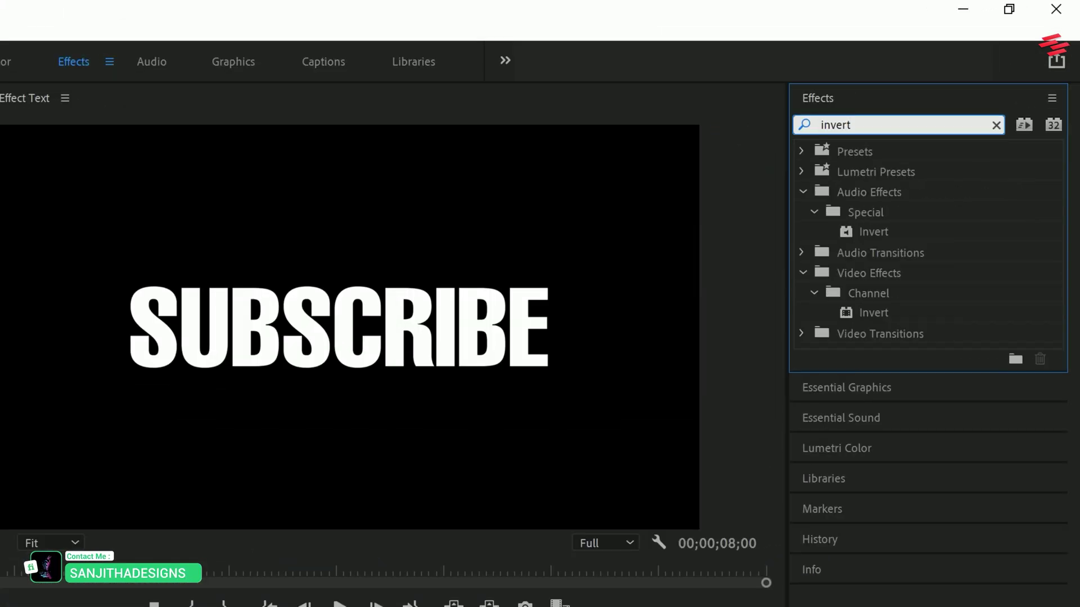
pyautogui.click(869, 312)
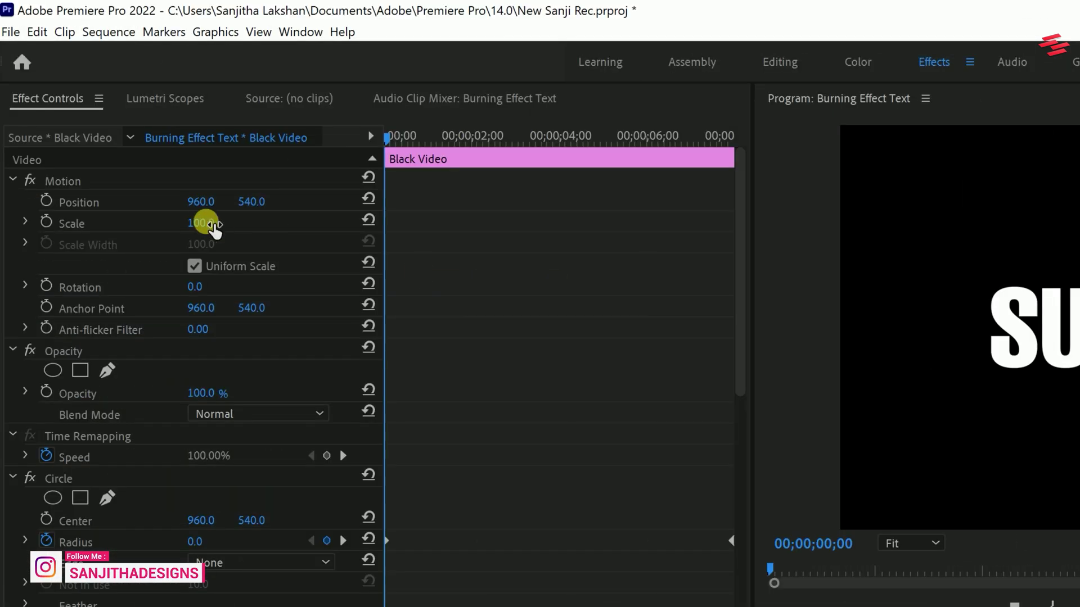
# Set the Scale of the Black Video clip on V6 to 96 and scrub to 00;00;02;19 to preview the burn edge
pyautogui.click(204, 222)
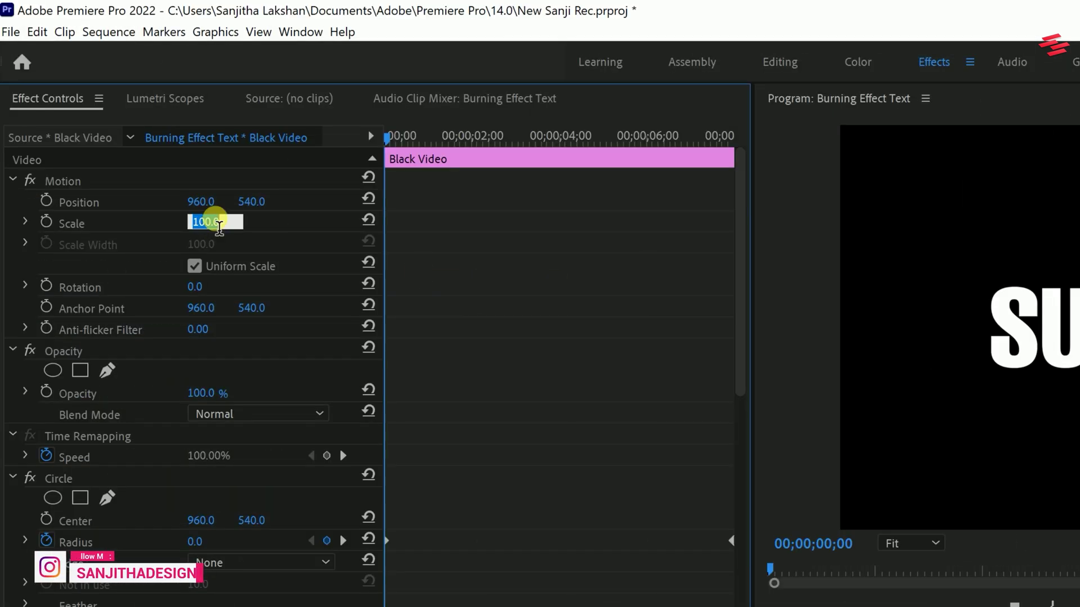
pyautogui.write('96')
pyautogui.press('Return')
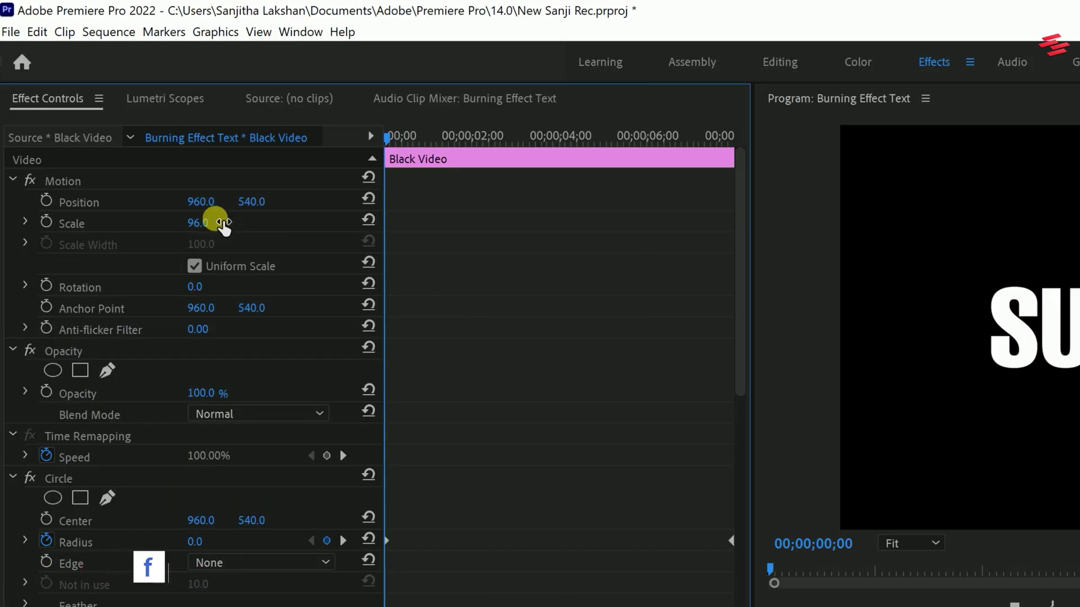
pyautogui.moveTo(596, 140); pyautogui.dragTo(631, 140)
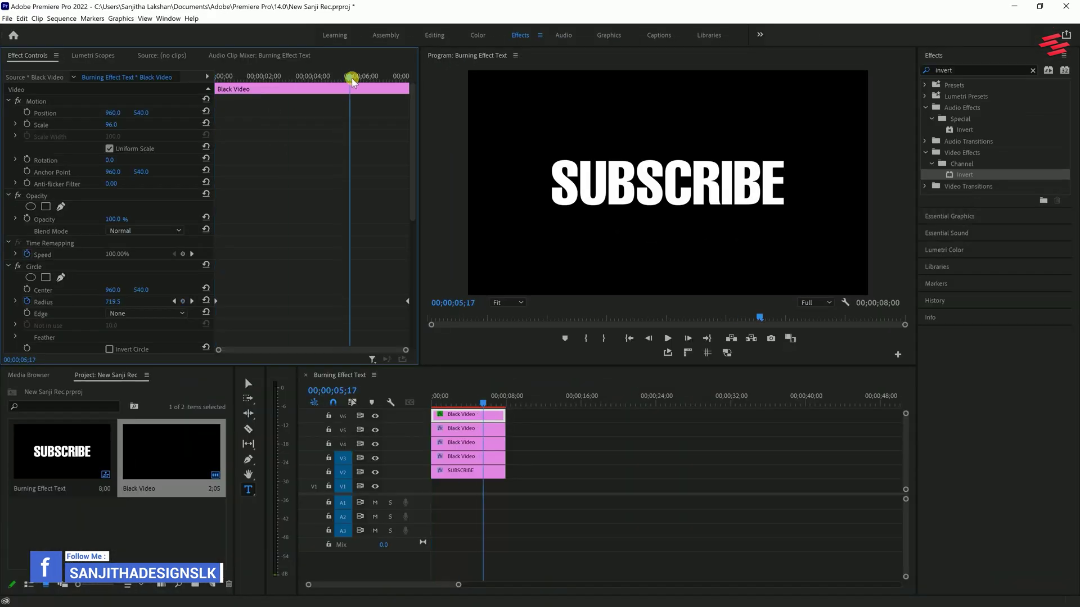
pyautogui.moveTo(351, 81); pyautogui.dragTo(281, 81)
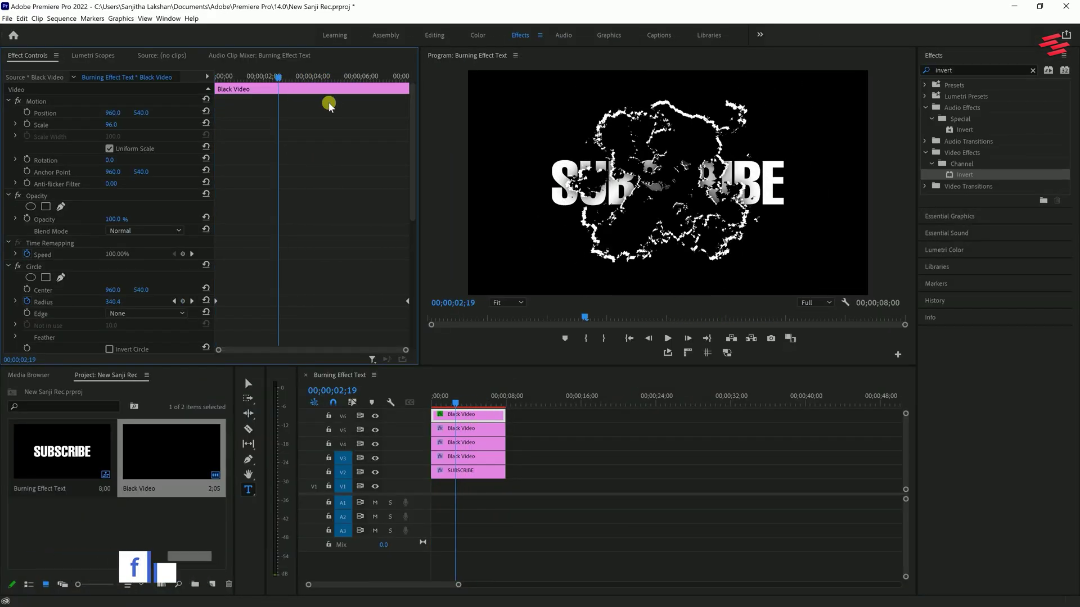
# Nest the two Black Video clips on V5 and V6 into a sequence named BURN
pyautogui.keyDown('shift'); pyautogui.click(475, 431); pyautogui.keyUp('shift')
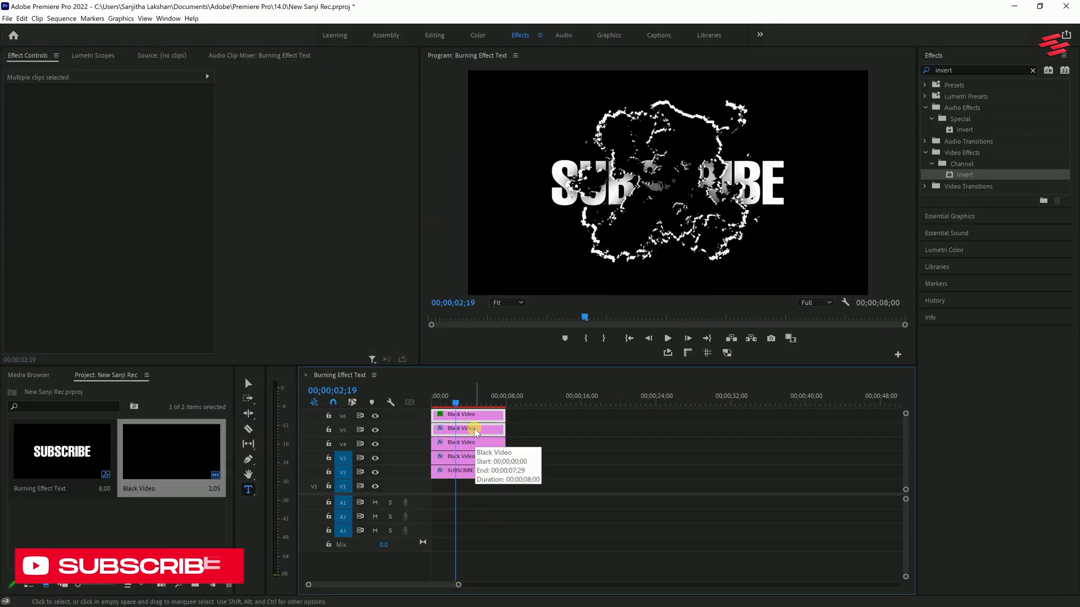
pyautogui.rightClick(476, 430)
pyautogui.click(488, 390)
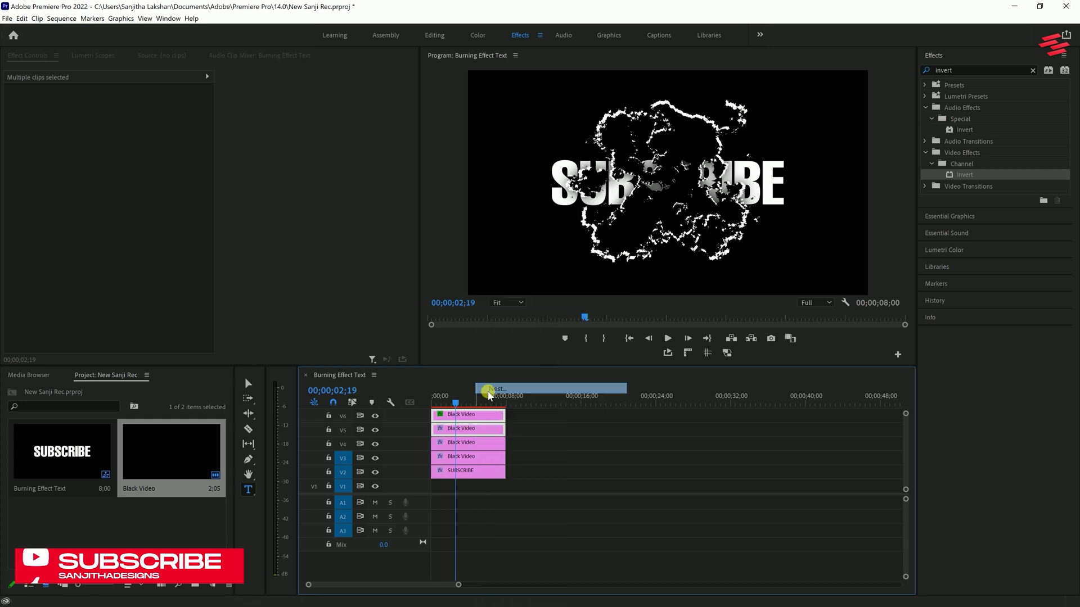
pyautogui.press('Return')
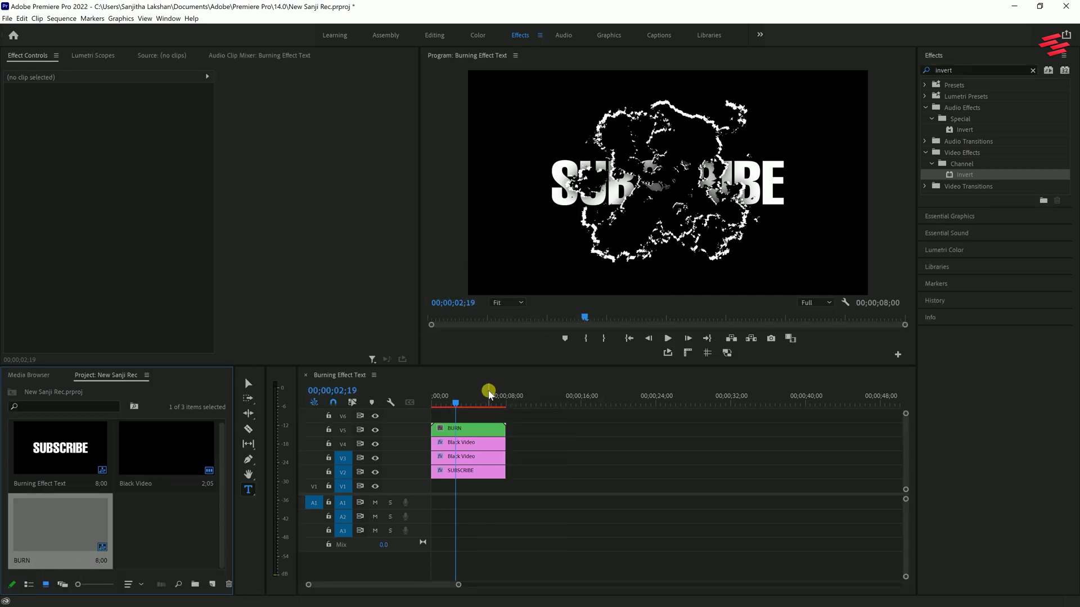
# Duplicate the SUBSCRIBE clip onto track V1 and change the copy's text fill to orange-red
pyautogui.moveTo(475, 470); pyautogui.dragTo(474, 482)
pyautogui.click(8, 302)
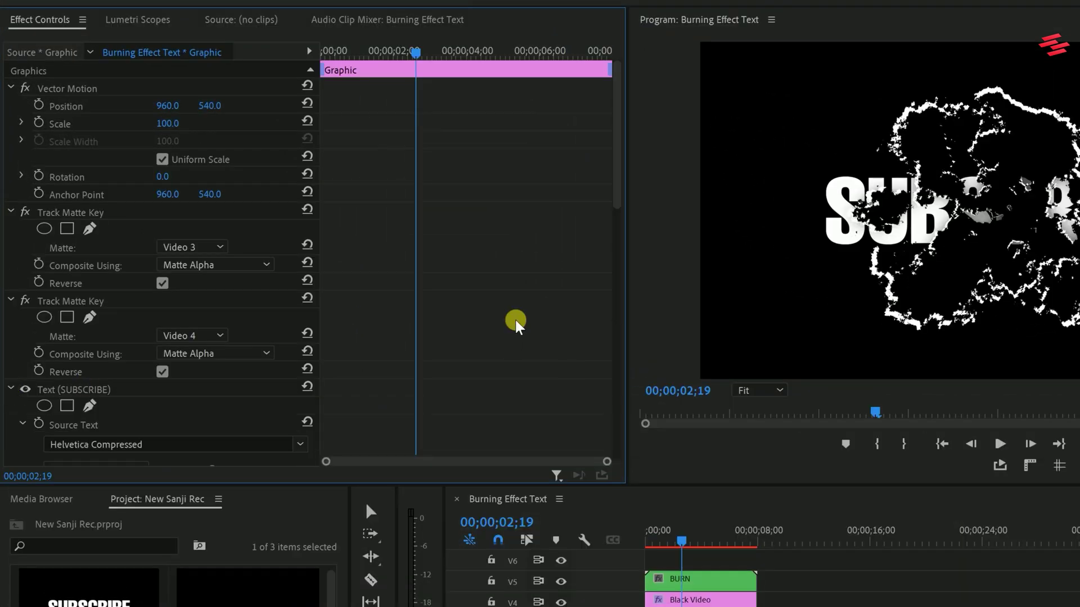
pyautogui.moveTo(617, 168); pyautogui.dragTo(618, 286)
pyautogui.click(83, 314)
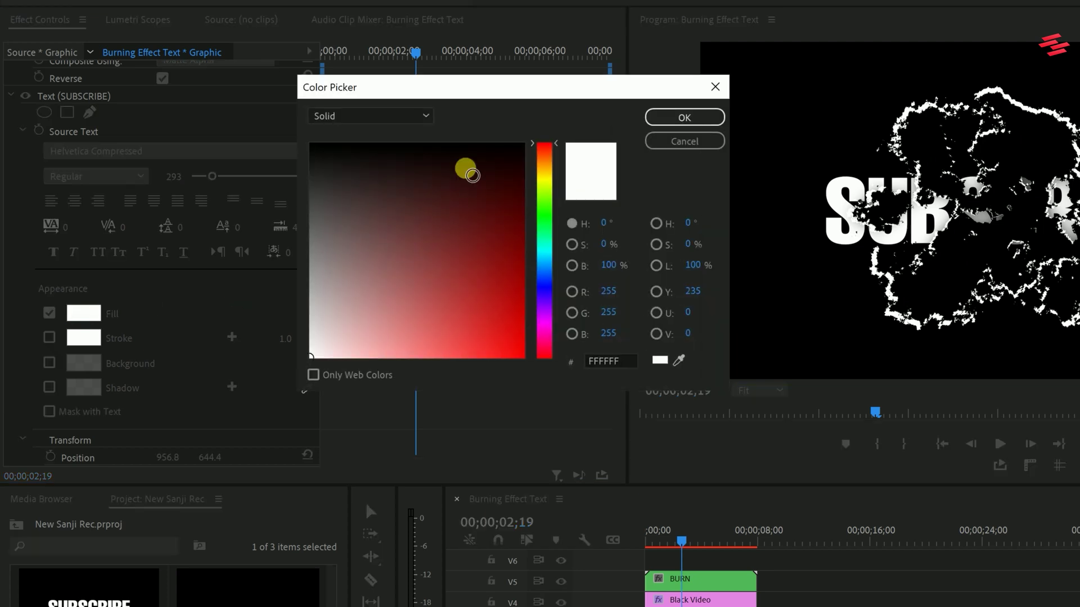
pyautogui.moveTo(544, 159); pyautogui.dragTo(545, 151)
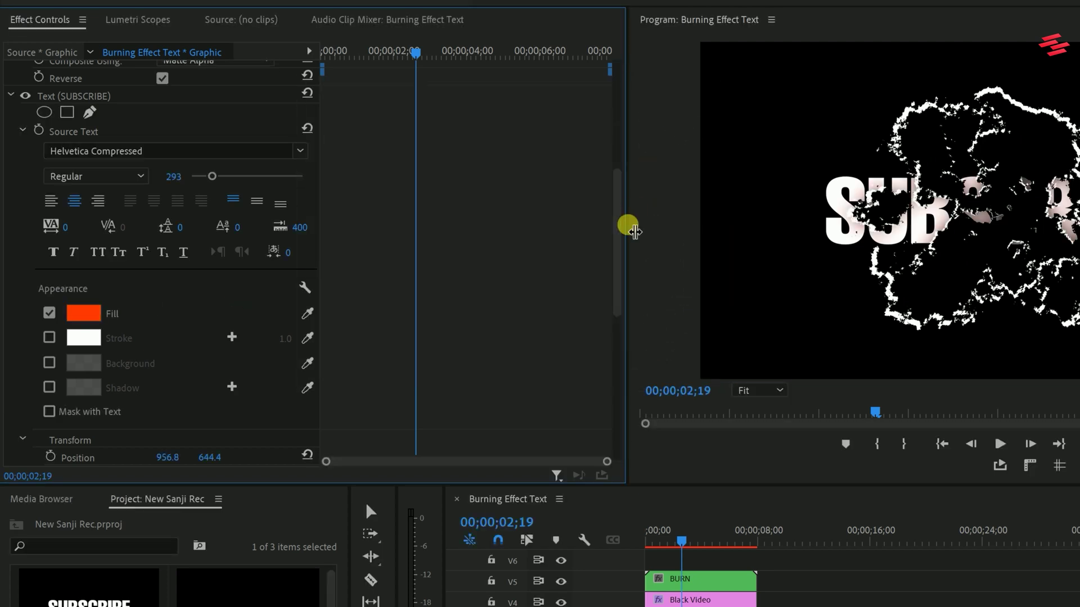
# Delete the second Track Matte Key effect from the SUBSCRIBE clip on V1
pyautogui.moveTo(617, 222); pyautogui.dragTo(617, 140)
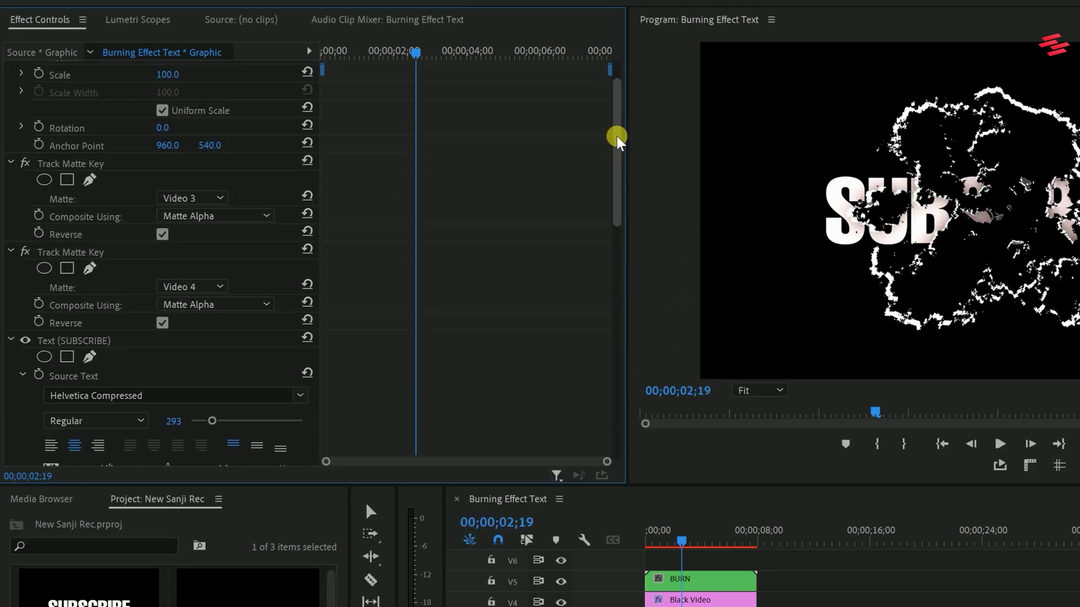
pyautogui.click(94, 254)
pyautogui.press('Delete')
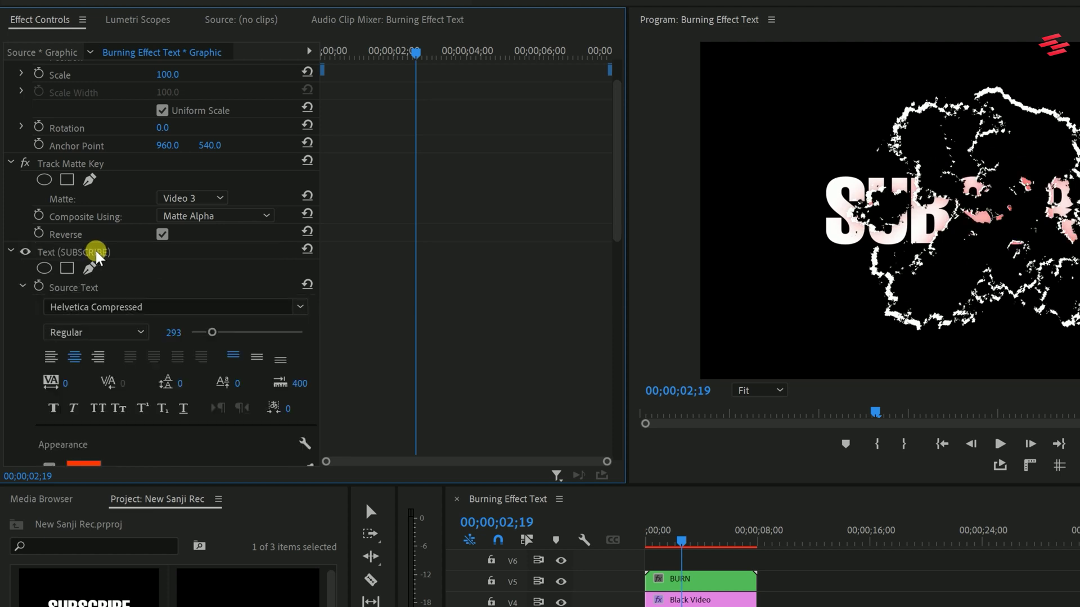
# Set the remaining Track Matte Key to Video 5 using Matte Luma with Reverse off, and play the sequence from the start
pyautogui.click(174, 197)
pyautogui.click(197, 259)
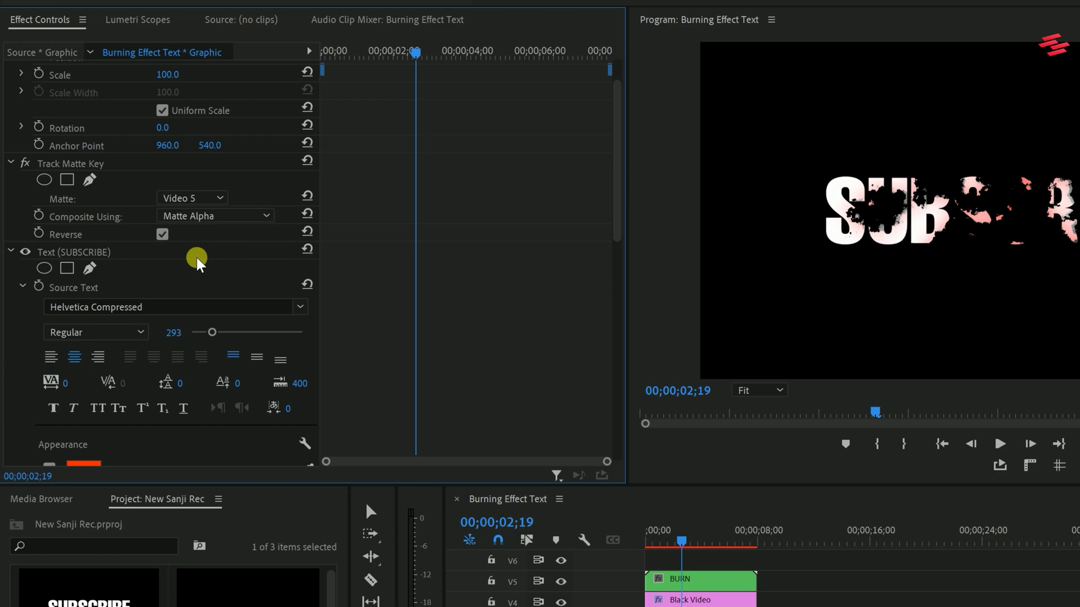
pyautogui.click(214, 216)
pyautogui.click(213, 250)
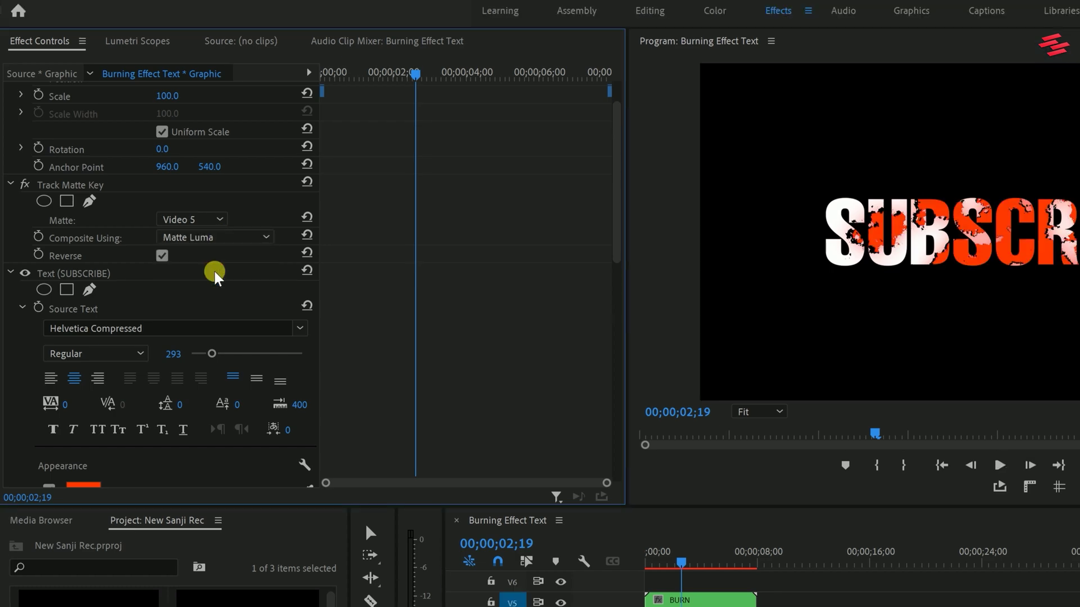
pyautogui.click(160, 256)
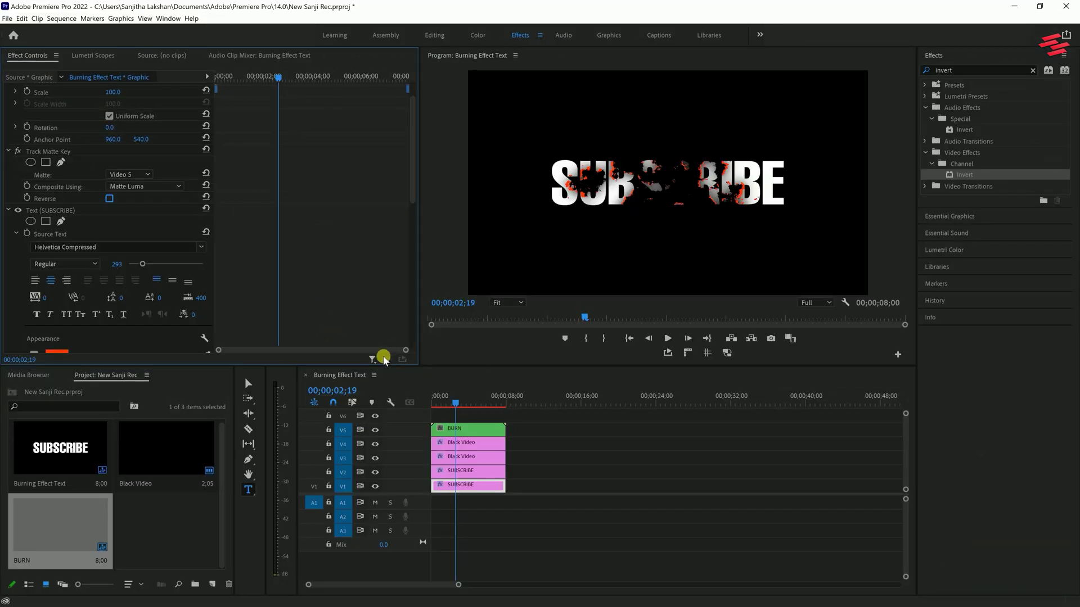
pyautogui.moveTo(456, 403); pyautogui.dragTo(429, 404)
pyautogui.press('space')
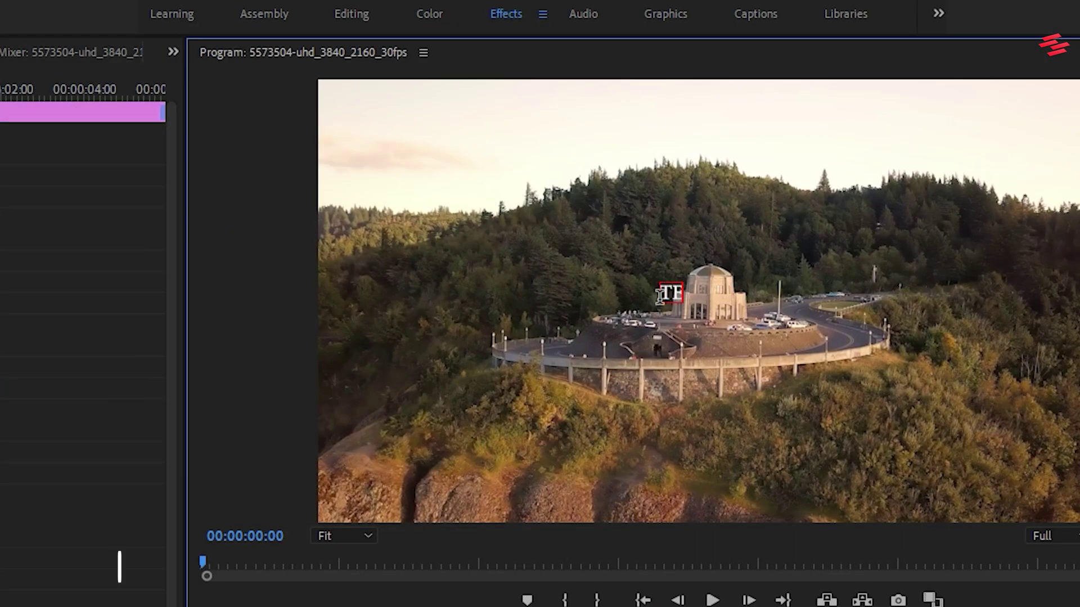
# Write the title TEXT over the drone footage and set its font to Monument Extended
pyautogui.write('XT')
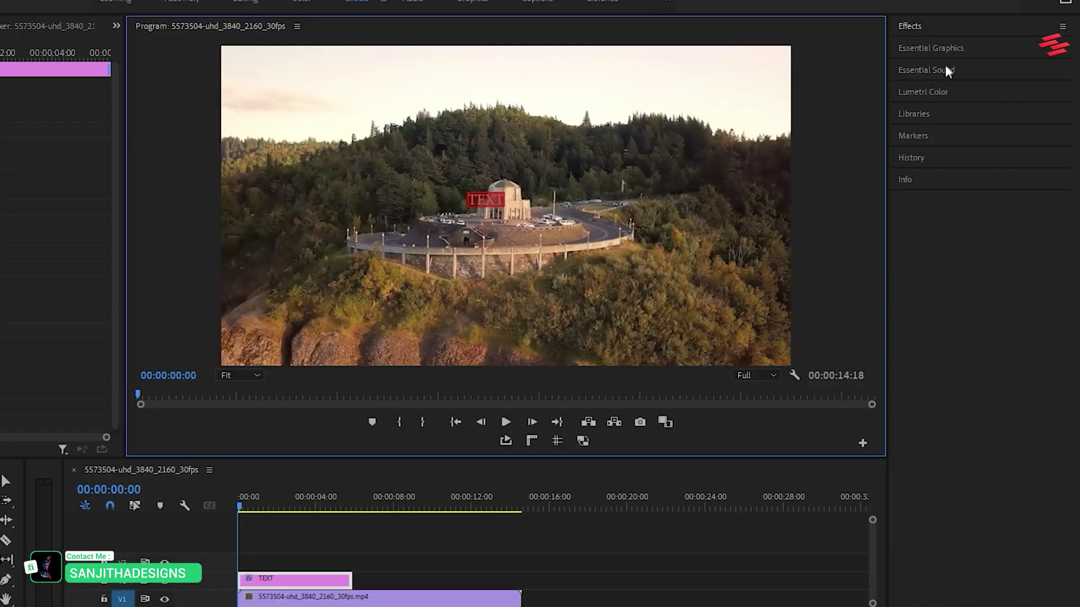
pyautogui.click(948, 51)
pyautogui.click(928, 440)
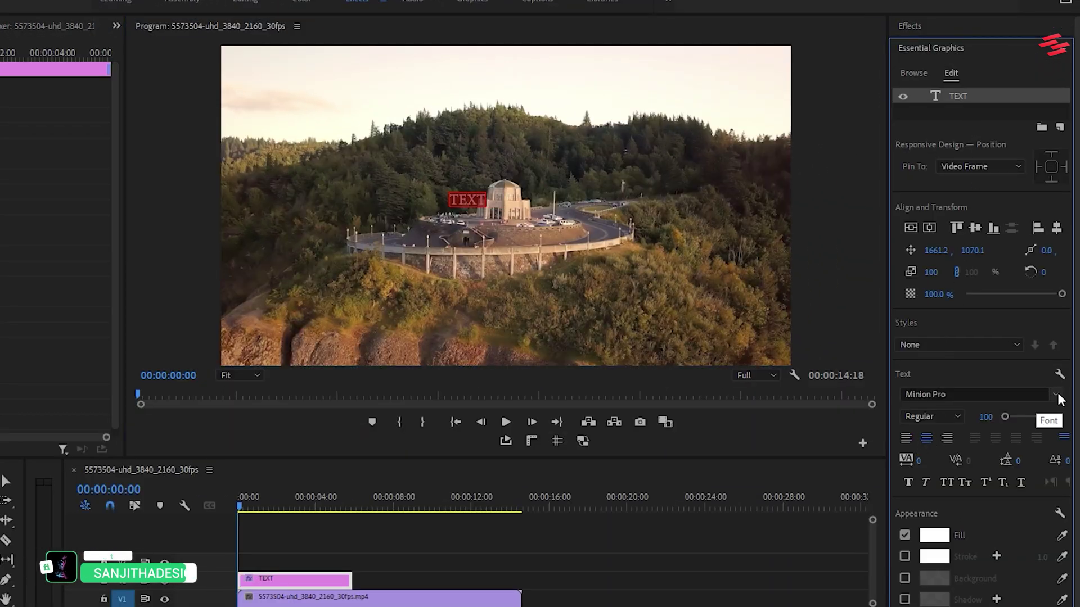
pyautogui.click(1055, 394)
pyautogui.scroll(3, 1011, 556)
pyautogui.scroll(-3, 1011, 556)
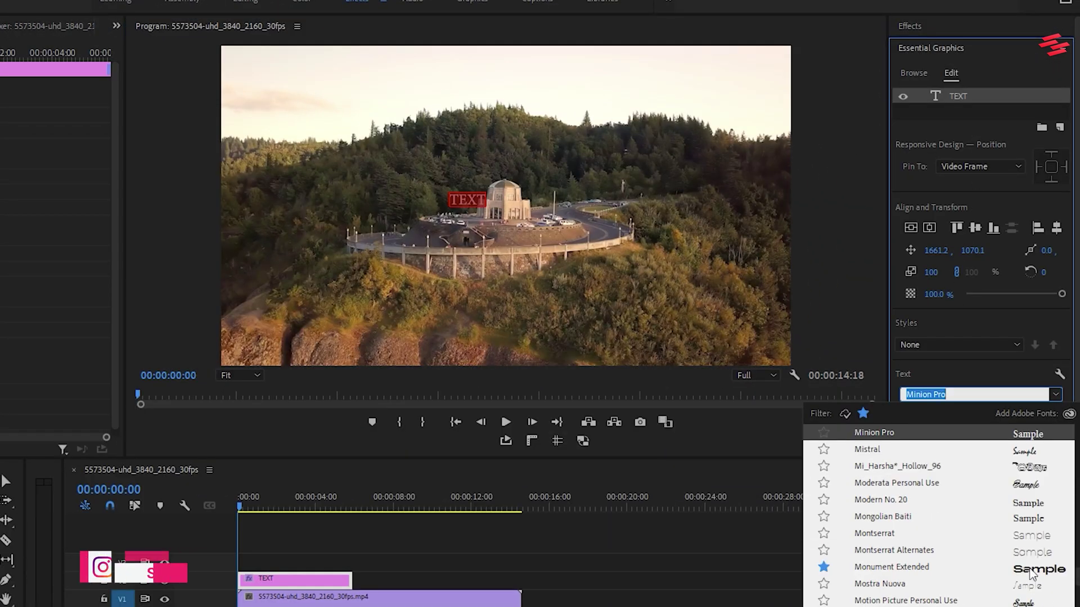
pyautogui.click(1012, 567)
# Enlarge the TEXT title to size 473, centre it over the building, and scrub through the footage to check the placement
pyautogui.moveTo(1006, 417); pyautogui.dragTo(1015, 414)
pyautogui.click(929, 227)
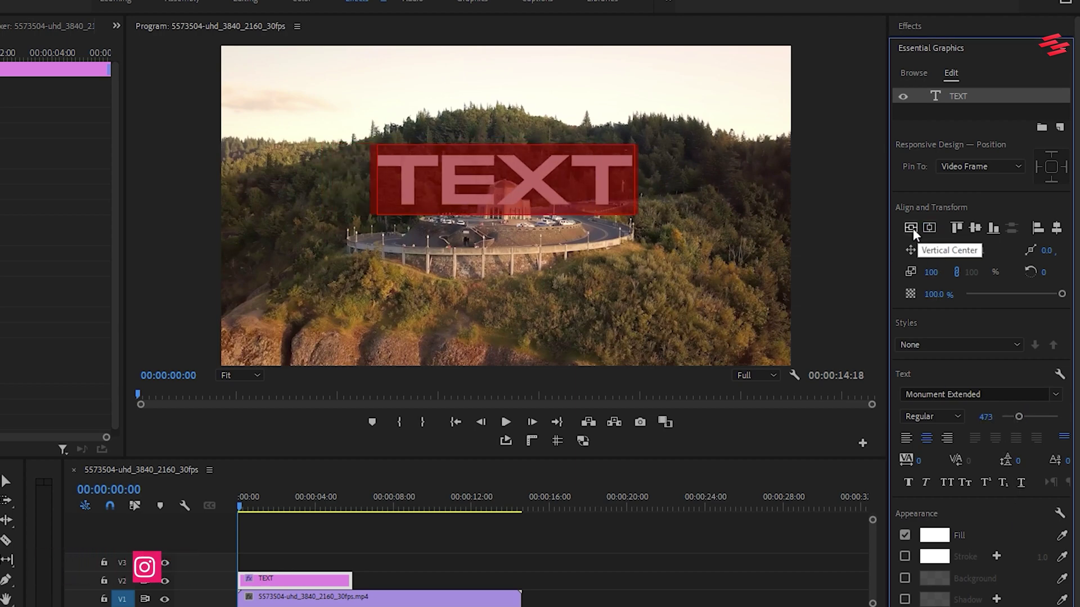
pyautogui.moveTo(973, 251)
pyautogui.mouseDown()
pyautogui.moveTo(938, 250)
pyautogui.moveTo(984, 251)
pyautogui.mouseUp()
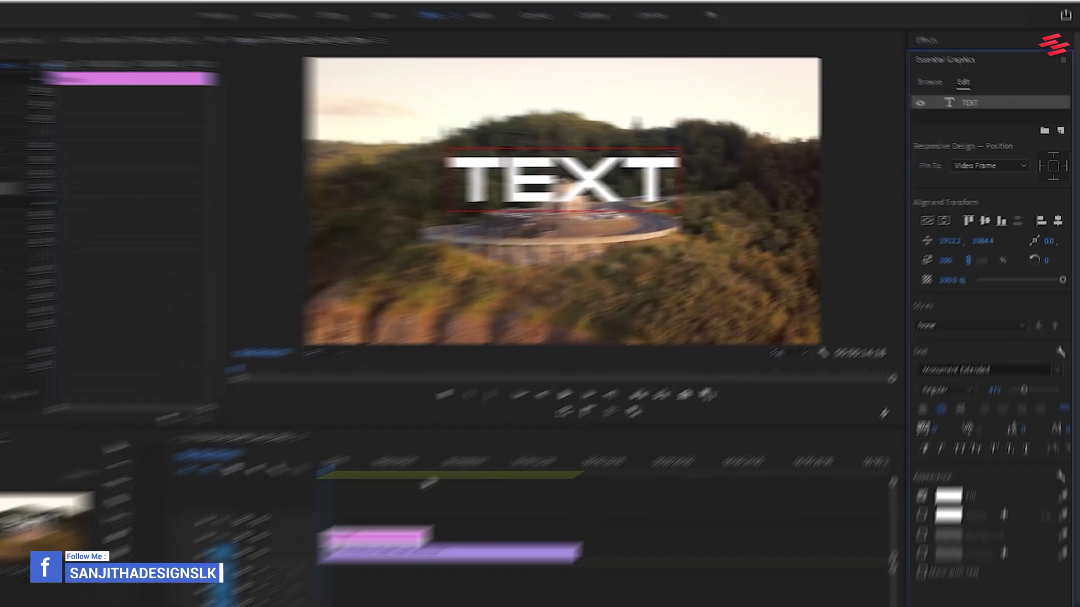
pyautogui.moveTo(242, 506); pyautogui.dragTo(338, 507)
pyautogui.moveTo(508, 428); pyautogui.dragTo(430, 428)
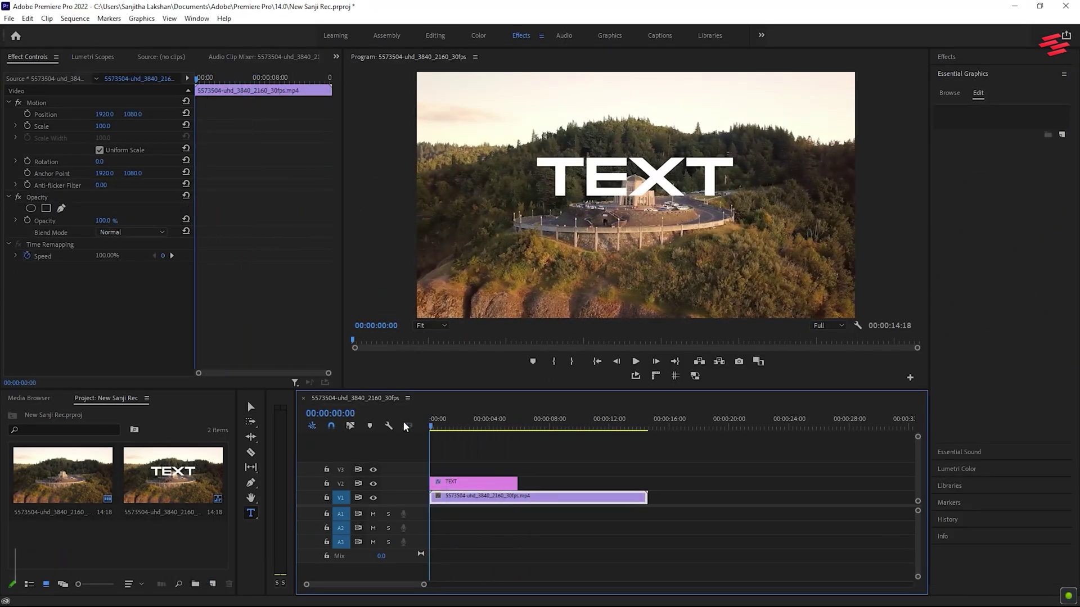
# Lower the opacity of the TEXT clip to 12% with the preview zoomed to 75% on the building
pyautogui.click(454, 482)
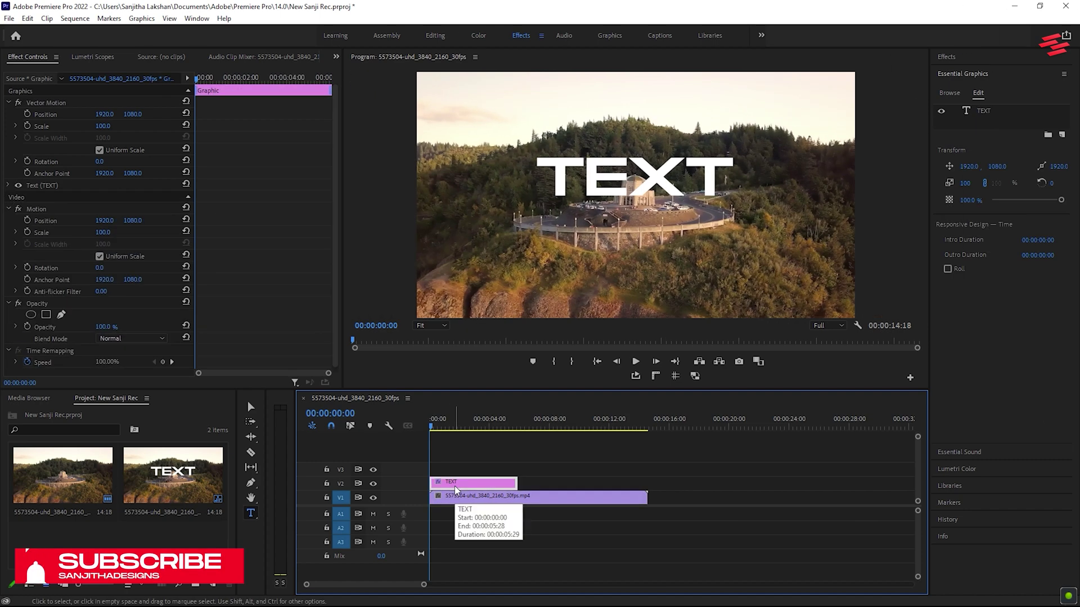
pyautogui.click(436, 325)
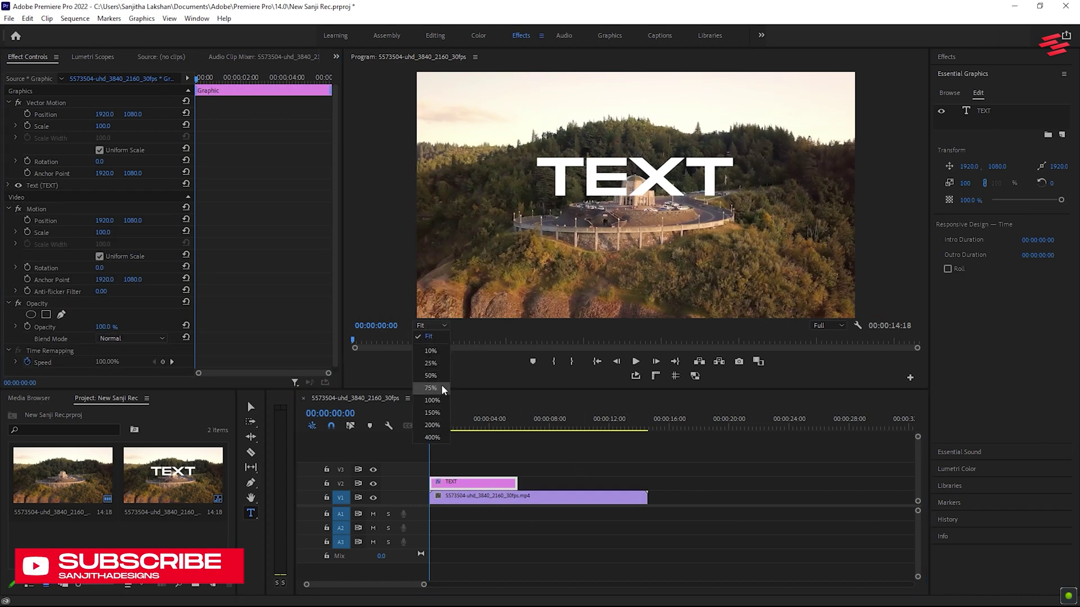
pyautogui.click(441, 392)
pyautogui.moveTo(595, 316); pyautogui.dragTo(551, 319)
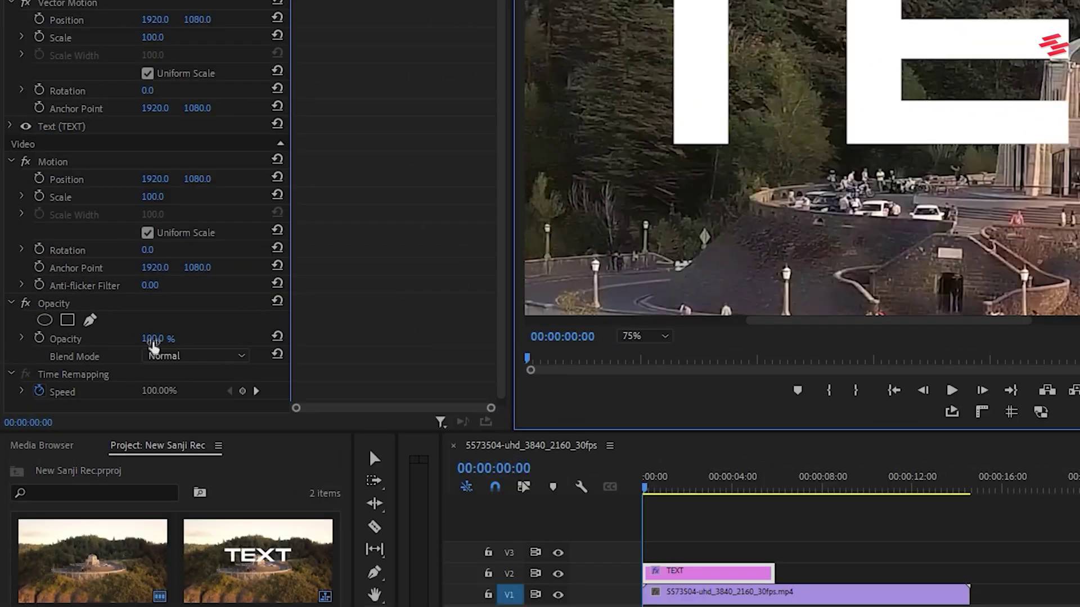
pyautogui.moveTo(153, 342); pyautogui.dragTo(118, 342)
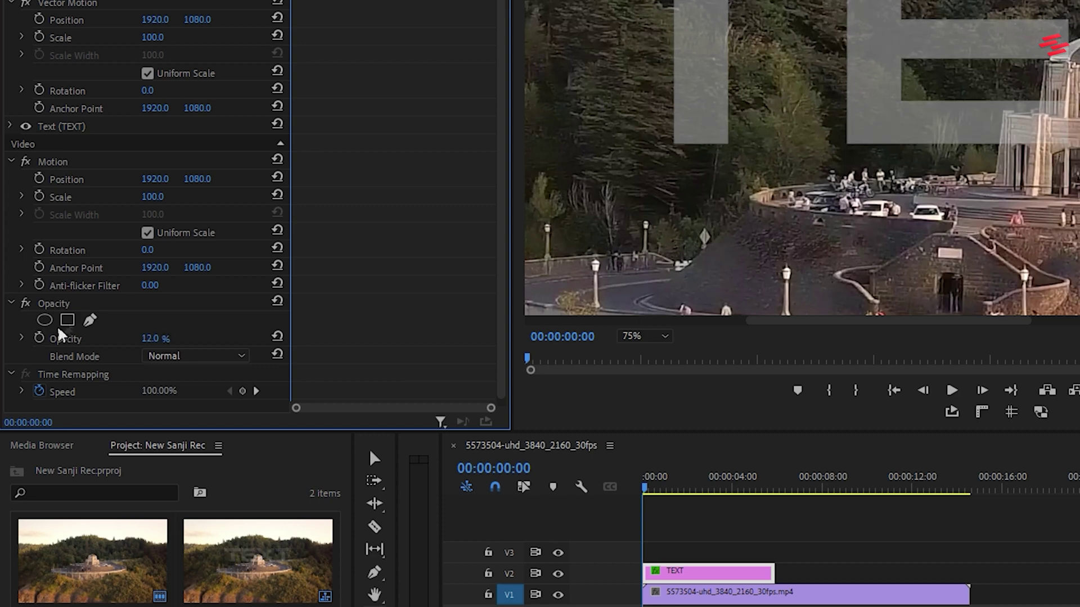
# Draw a closed Pen mask around the domed building on the TEXT clip's Opacity and invert the mask
pyautogui.click(89, 320)
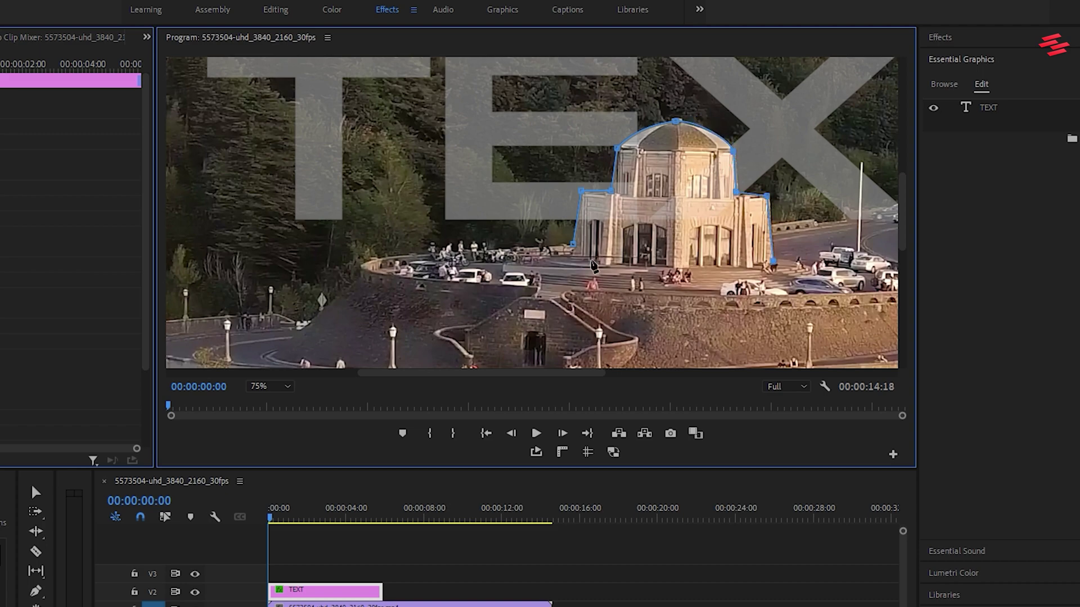
pyautogui.click(574, 247)
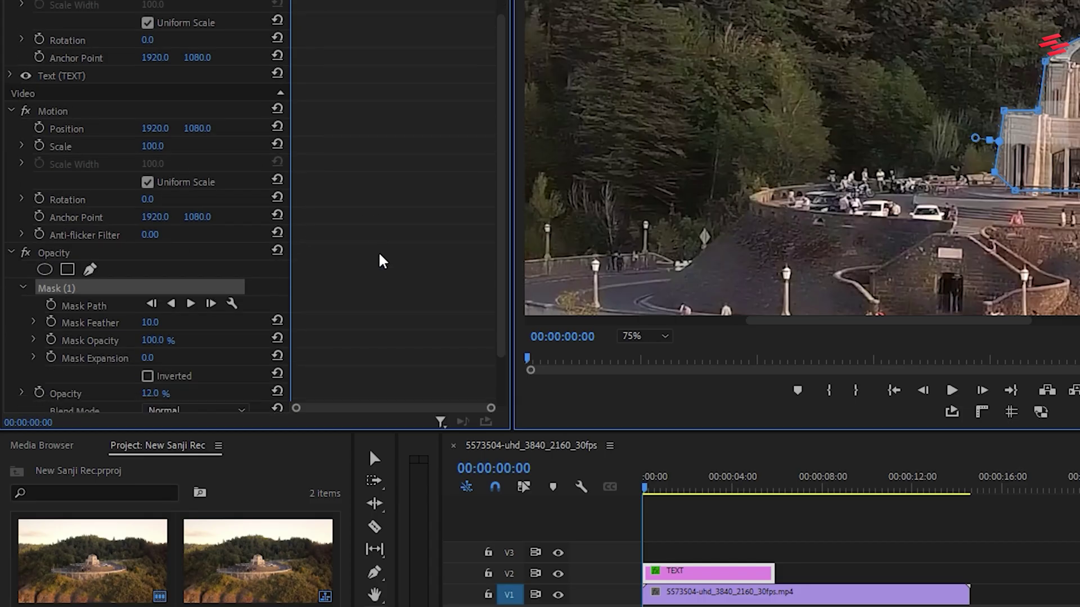
pyautogui.scroll(-1, 381, 260)
pyautogui.click(146, 343)
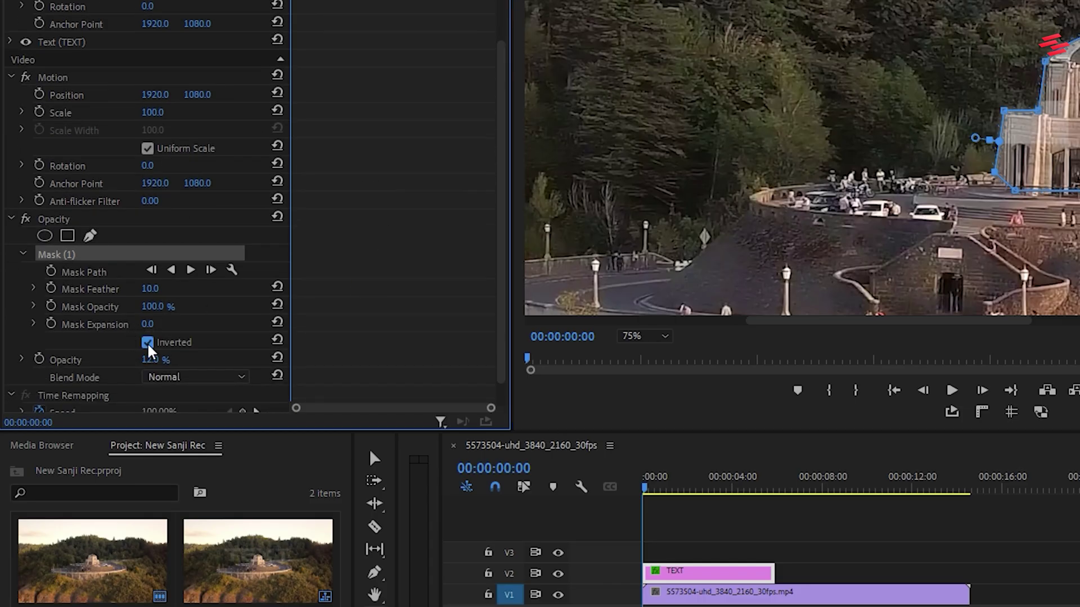
# Start keyframing the Mask Path at the first frame with a feather of 8, and realign the mask to the building from 00:00:00:05
pyautogui.click(51, 271)
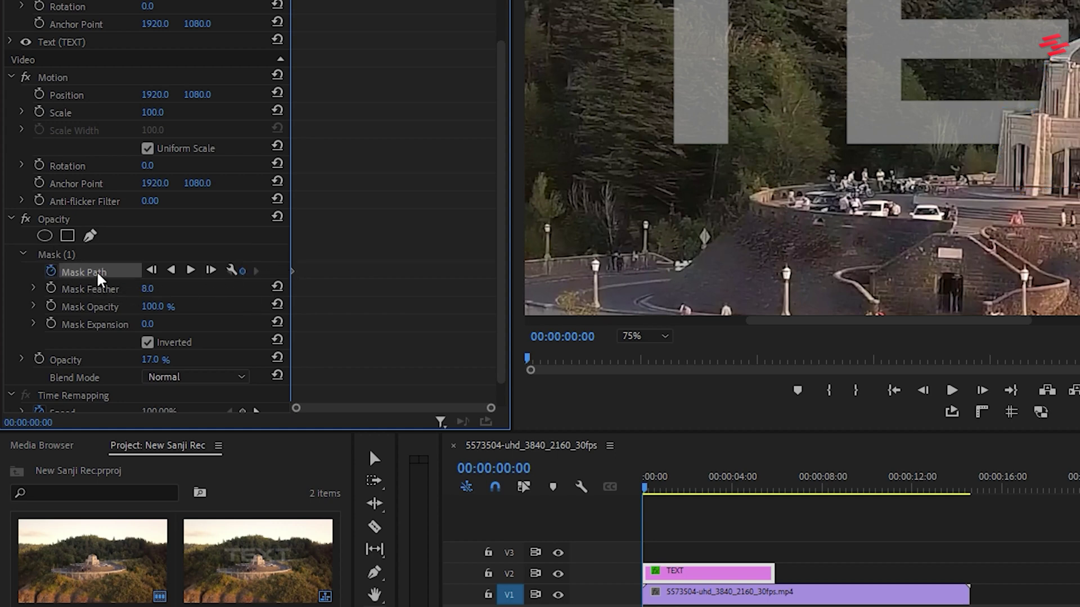
pyautogui.click(97, 253)
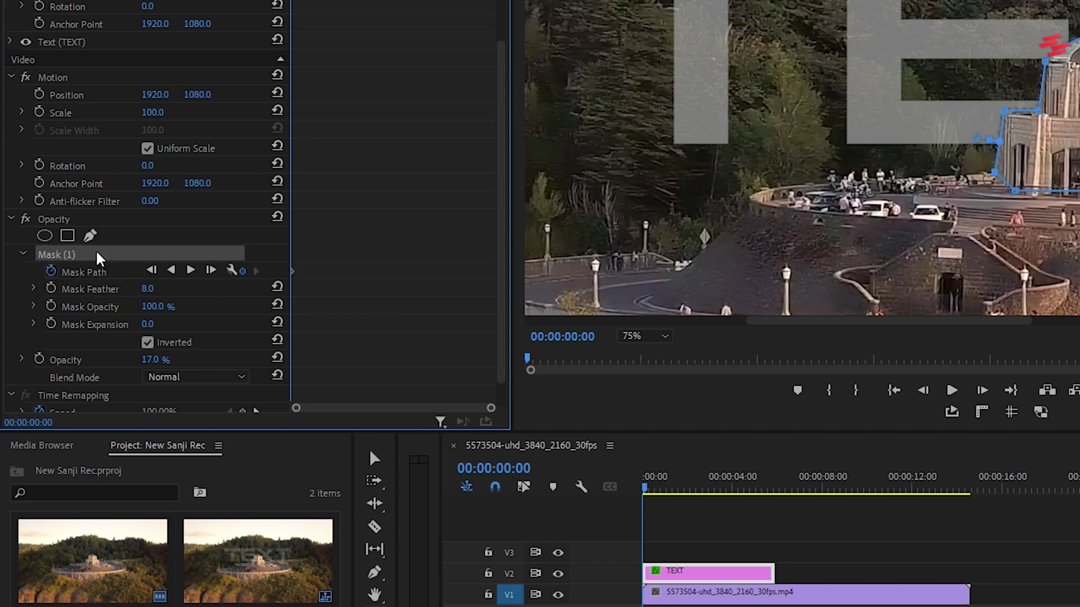
pyautogui.hotkey('shift', 'Right')
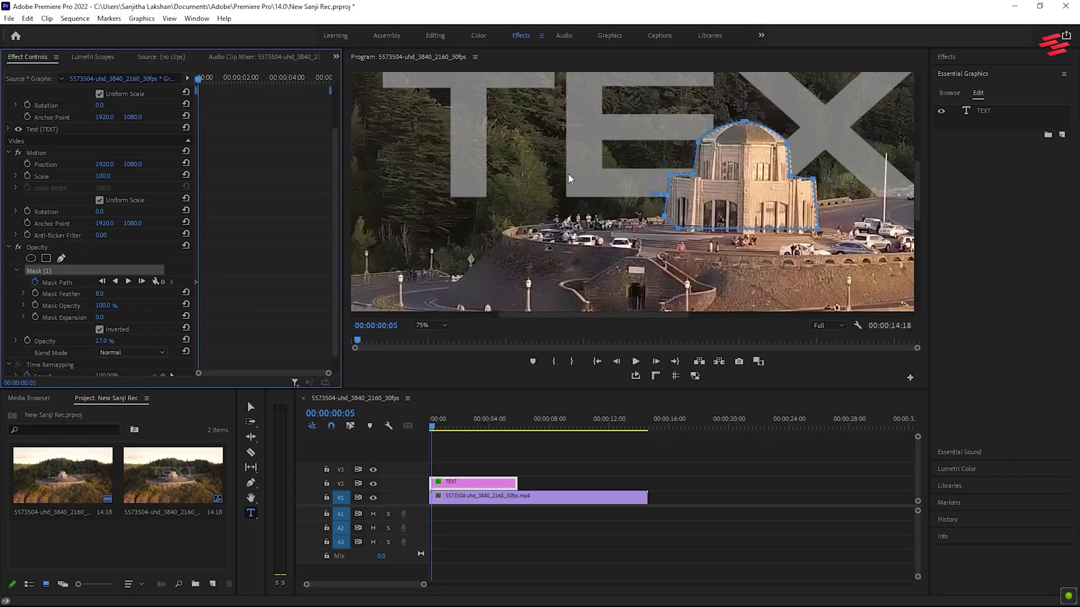
pyautogui.moveTo(791, 183); pyautogui.dragTo(792, 164)
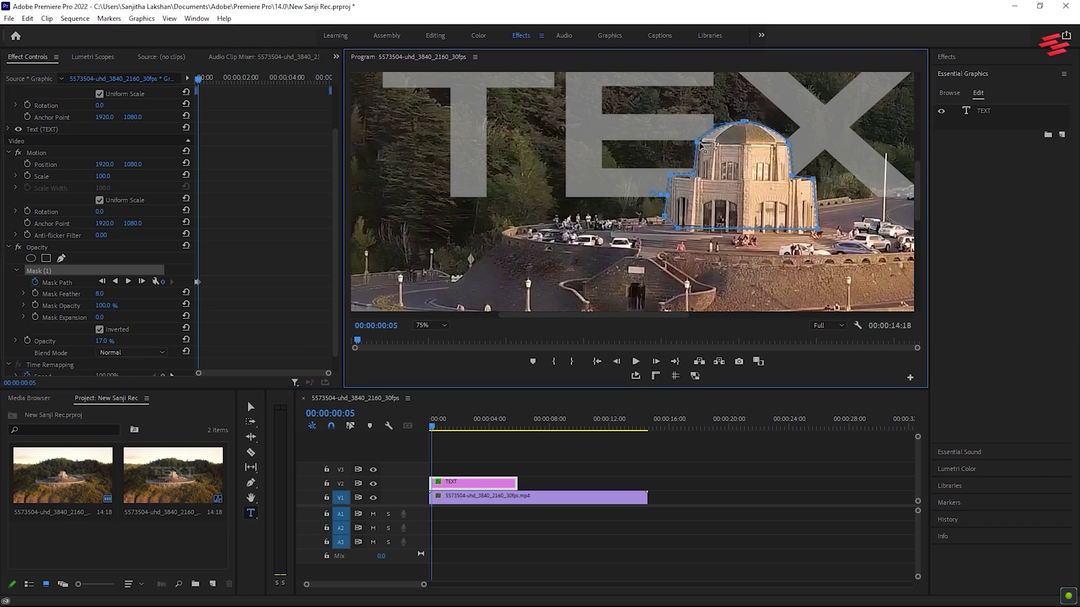
pyautogui.click(128, 281)
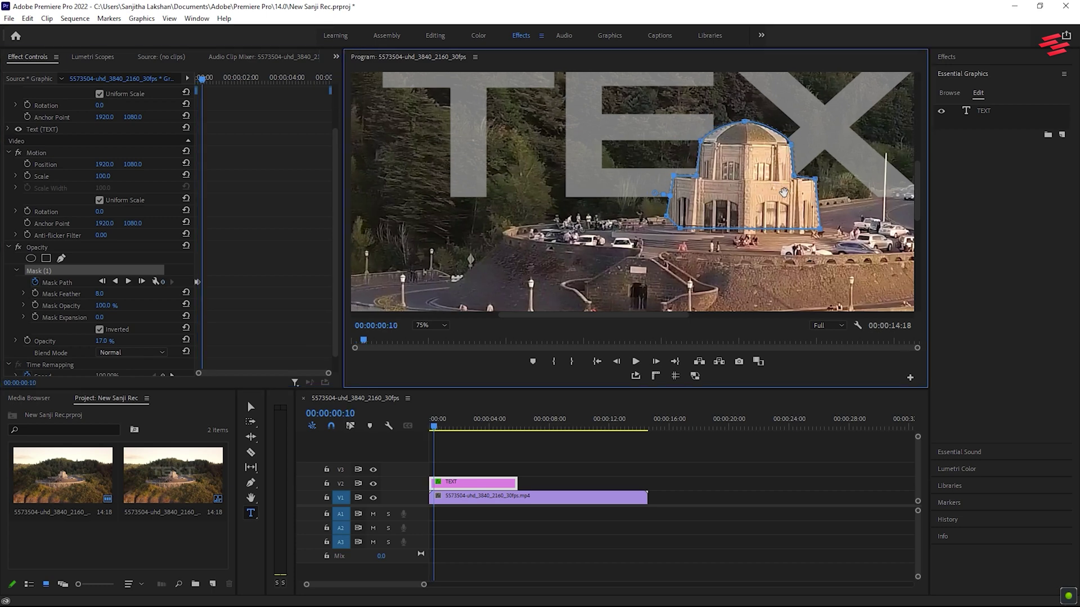
# Advance through the TEXT clip in five-frame jumps, shifting the mask to follow the domed building up to the clip's end
pyautogui.hotkey('shift', 'Right')
pyautogui.hotkey('shift', 'Right')
pyautogui.hotkey('shift', 'Right')
pyautogui.hotkey('shift', 'Right')
pyautogui.hotkey('shift', 'Right')
pyautogui.hotkey('shift', 'Right')
pyautogui.hotkey('shift', 'Right')
pyautogui.hotkey('shift', 'Right')
pyautogui.hotkey('shift', 'Right')
pyautogui.hotkey('shift', 'Right')
pyautogui.hotkey('shift', 'Right')
pyautogui.hotkey('shift', 'Right')
pyautogui.hotkey('shift', 'Right')
pyautogui.hotkey('shift', 'Right')
pyautogui.hotkey('shift', 'Right')
pyautogui.hotkey('shift', 'Right')
pyautogui.click(92, 270)
pyautogui.hotkey('shift', 'Right')
pyautogui.hotkey('shift', 'Right')
pyautogui.hotkey('shift', 'Right')
pyautogui.hotkey('shift', 'Right')
pyautogui.hotkey('shift', 'Right')
pyautogui.hotkey('shift', 'Right')
pyautogui.click(713, 196)
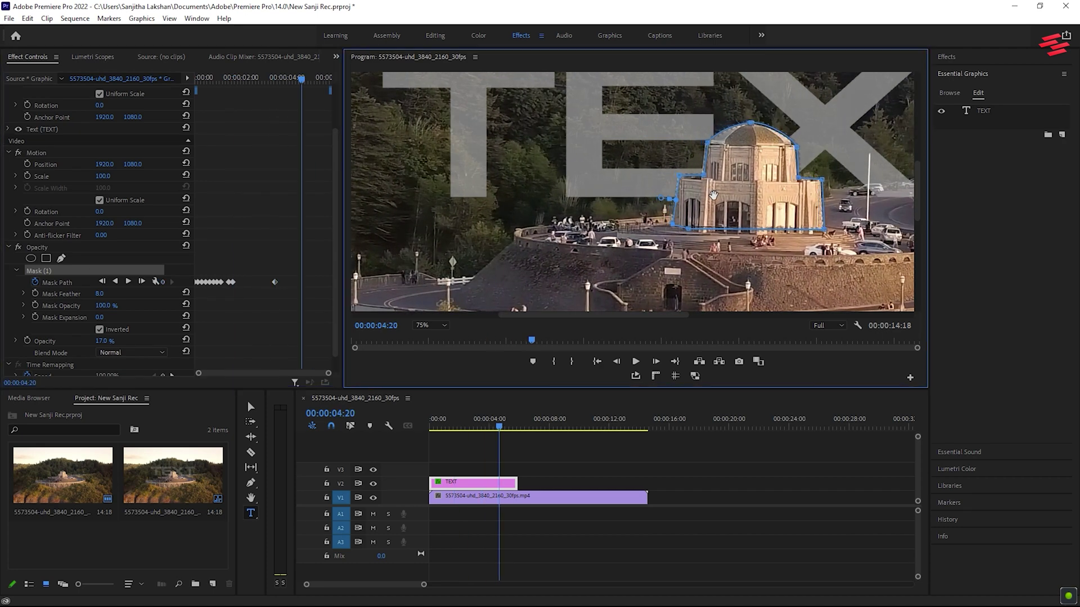
pyautogui.moveTo(713, 195); pyautogui.dragTo(711, 195)
pyautogui.press('space')
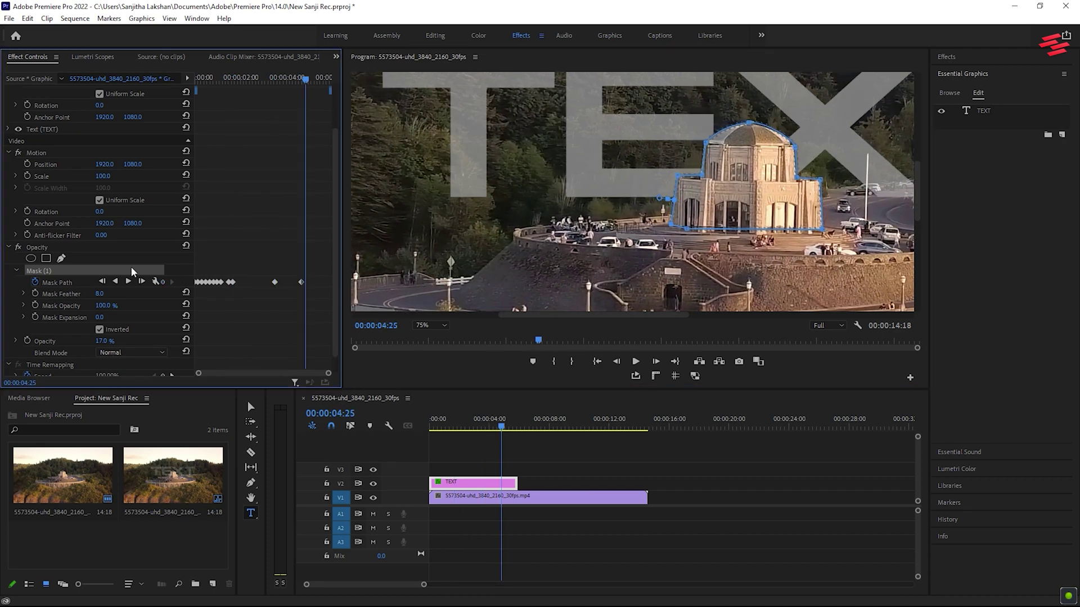
pyautogui.moveTo(726, 208); pyautogui.dragTo(725, 209)
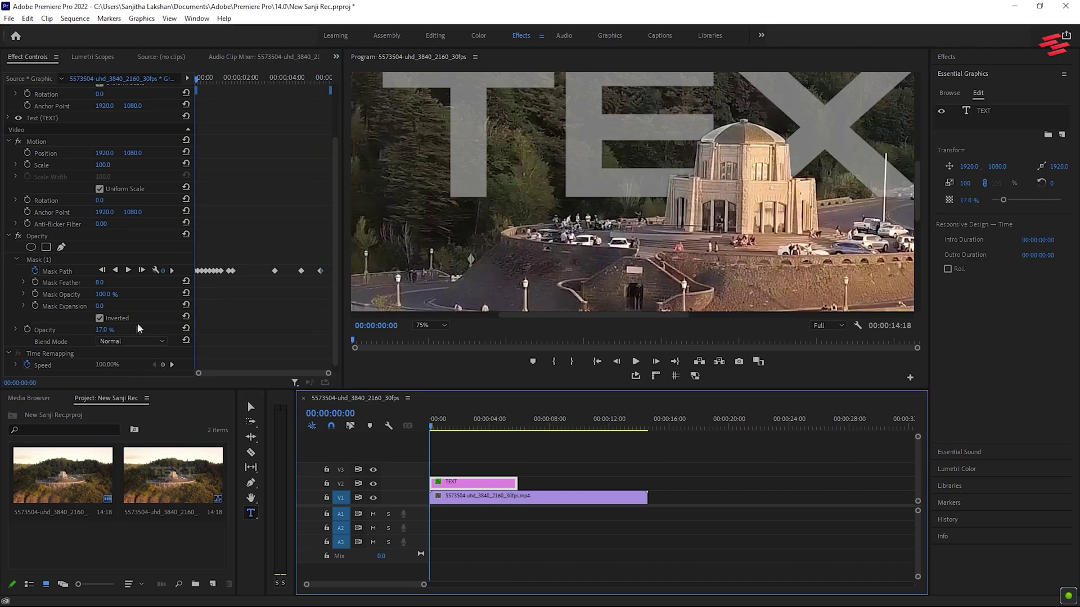
# Restore the TEXT clip's opacity to 100%, fit the preview to the window, and play the masked title from the start
pyautogui.moveTo(98, 331); pyautogui.dragTo(142, 328)
pyautogui.click(431, 325)
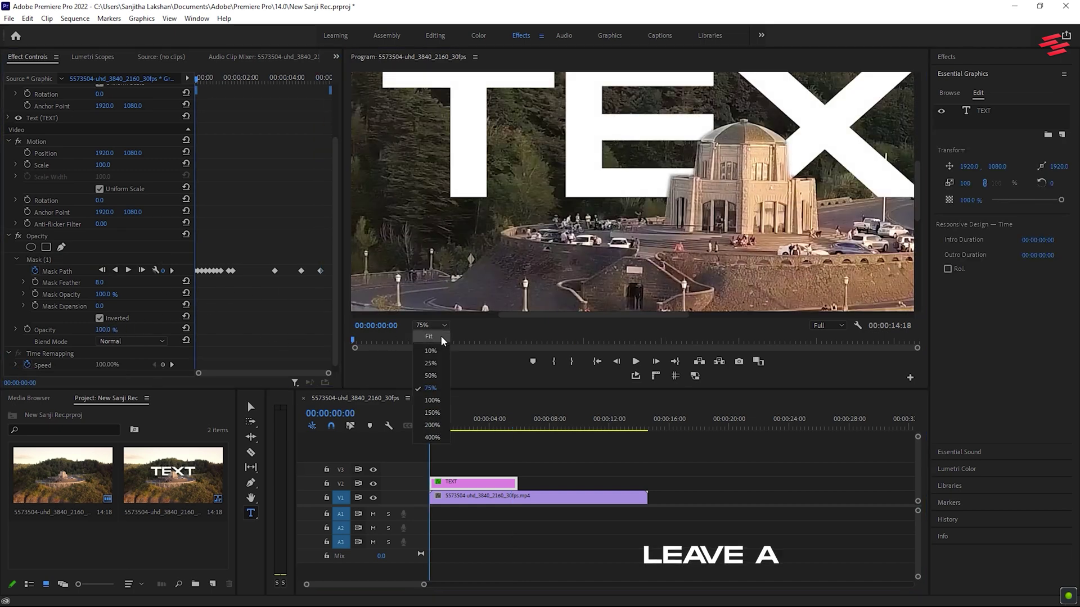
pyautogui.click(440, 338)
pyautogui.click(705, 472)
pyautogui.click(506, 497)
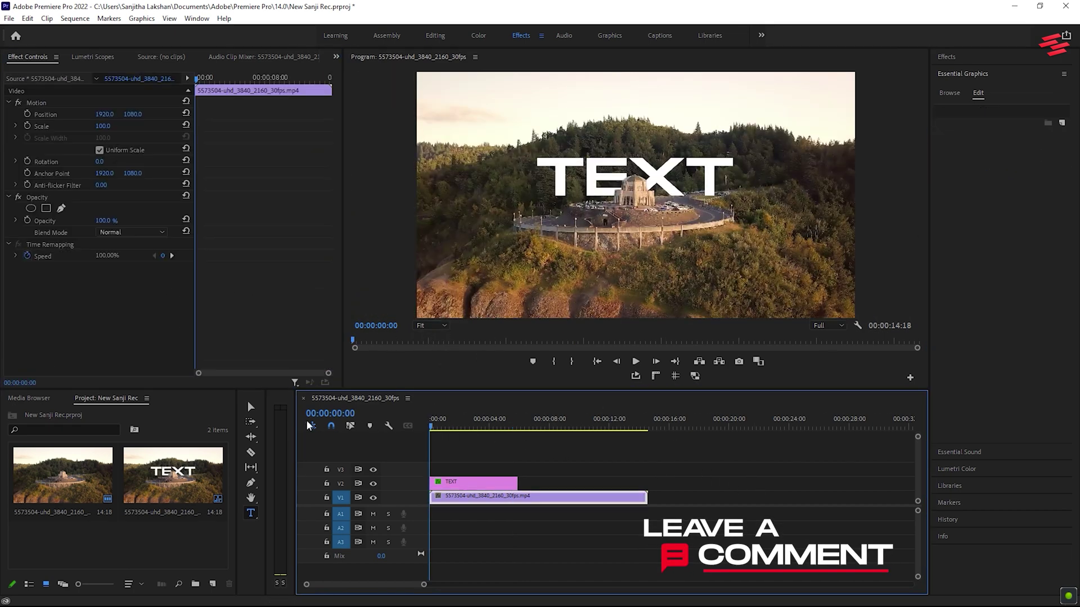
pyautogui.press('space')
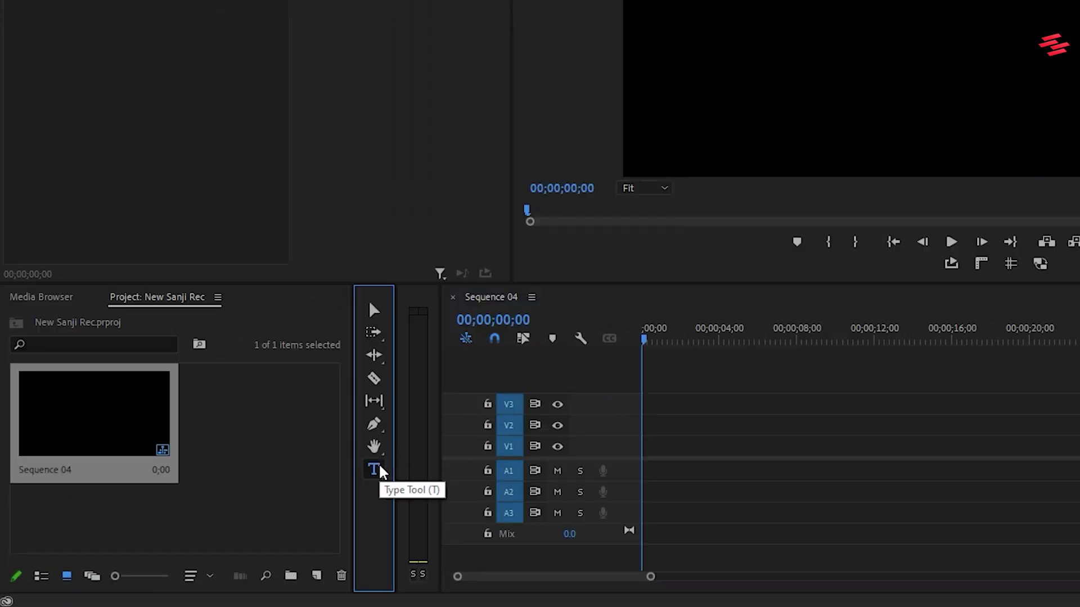
# Write the title Write On in the empty Sequence 04 and select all of its text
pyautogui.write('Writ')
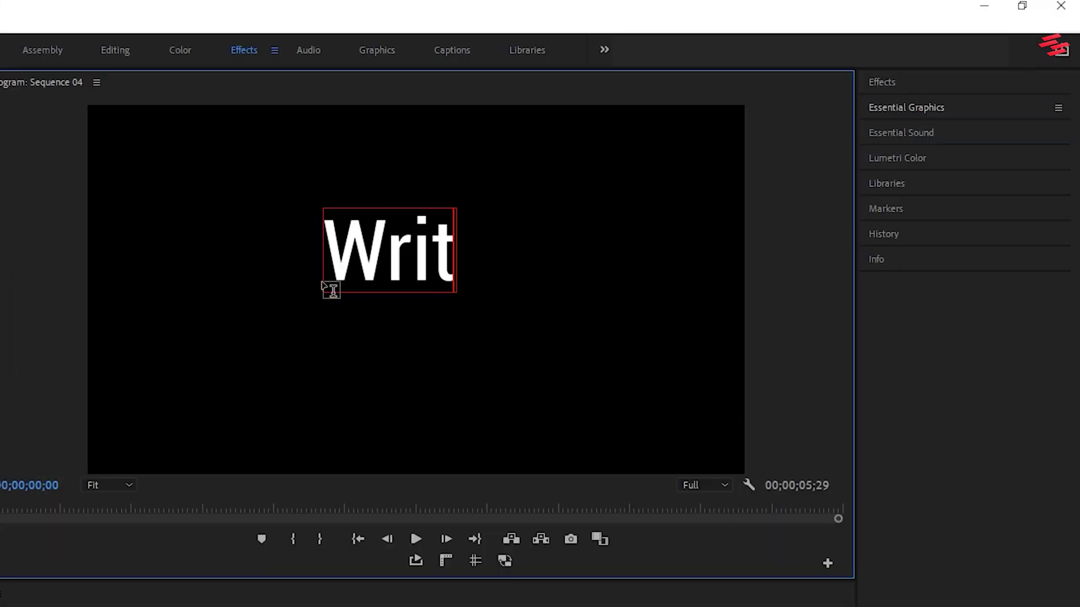
pyautogui.write('e On')
pyautogui.hotkey('ctrl', 'a')
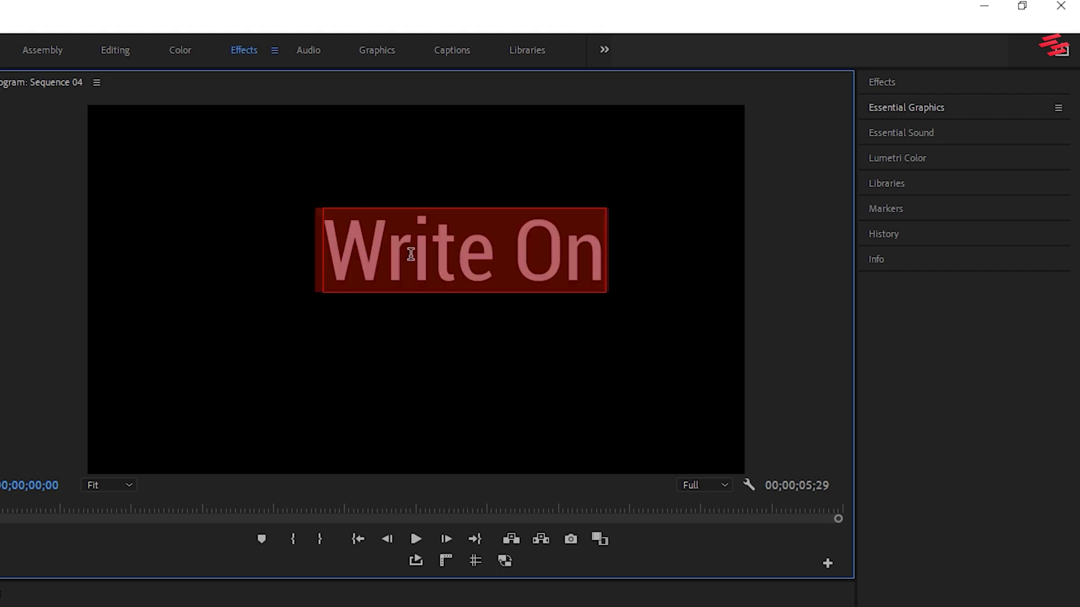
# Centre-align the Write On text, enlarge it to size 350, and centre it horizontally and vertically in the frame
pyautogui.click(906, 107)
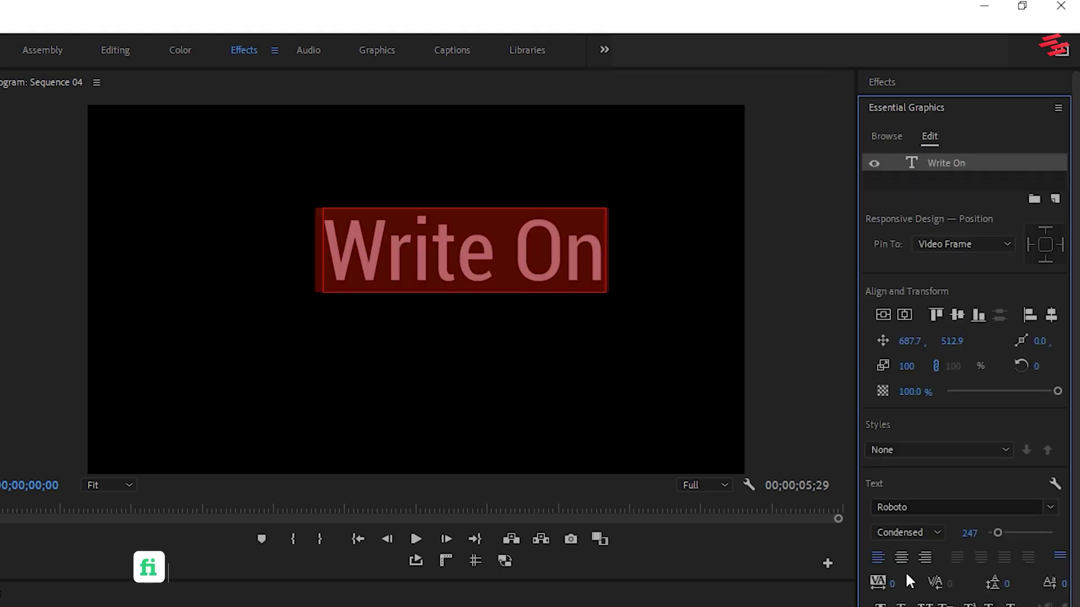
pyautogui.click(901, 557)
pyautogui.click(883, 314)
pyautogui.click(904, 314)
pyautogui.moveTo(997, 532); pyautogui.dragTo(1001, 533)
pyautogui.click(906, 315)
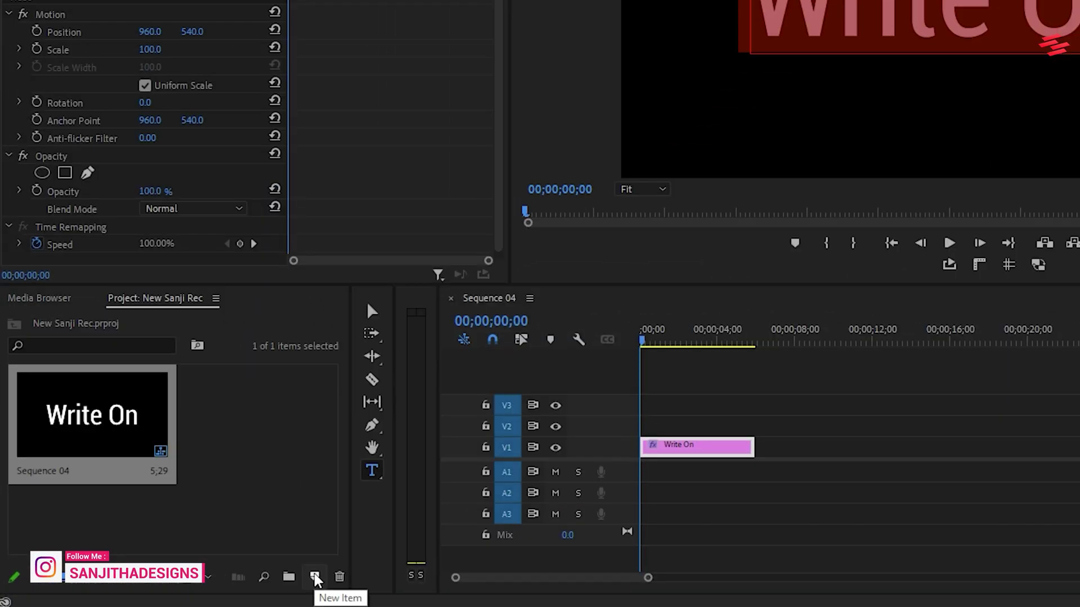
# Create a Transparent Video item with the default settings and place it on V2 above the Write On clip
pyautogui.click(315, 577)
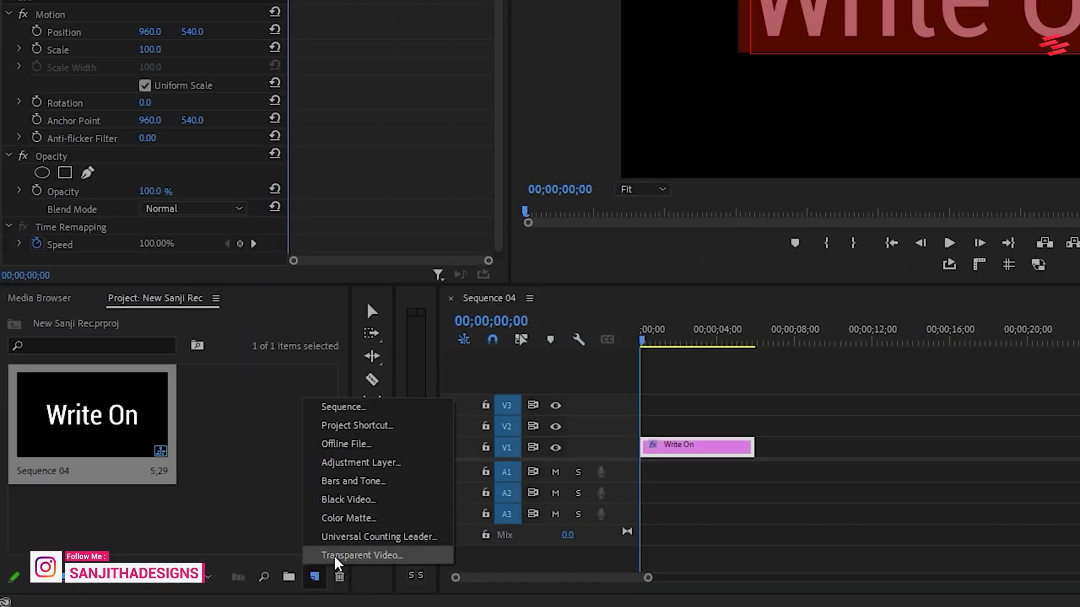
pyautogui.click(336, 554)
pyautogui.click(834, 206)
pyautogui.moveTo(311, 403); pyautogui.dragTo(663, 424)
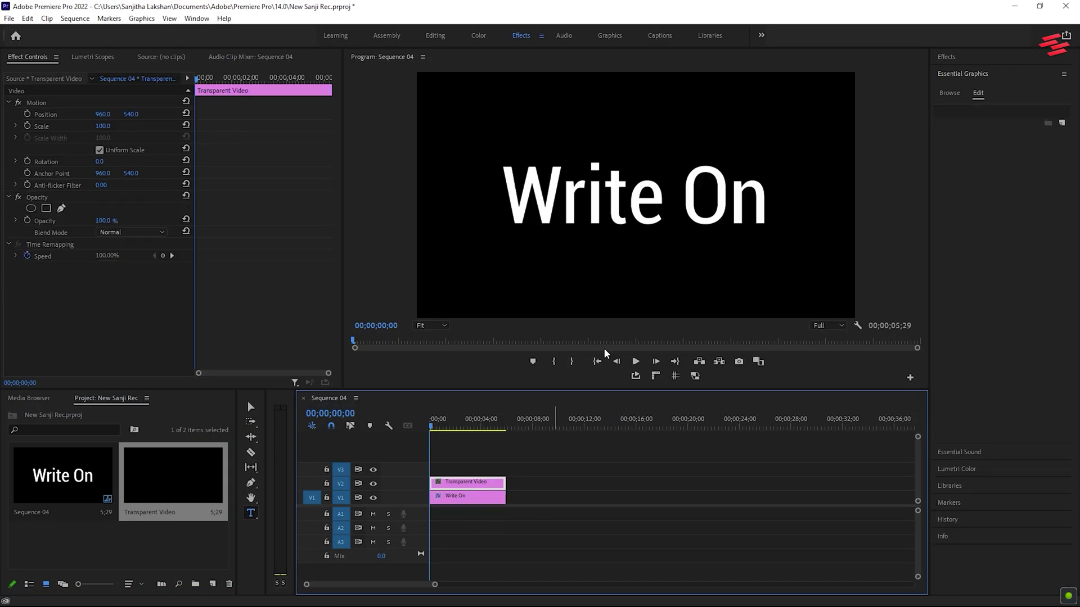
# Find the Write-on video effect and apply it to the Transparent Video clip
pyautogui.click(956, 58)
pyautogui.write('write')
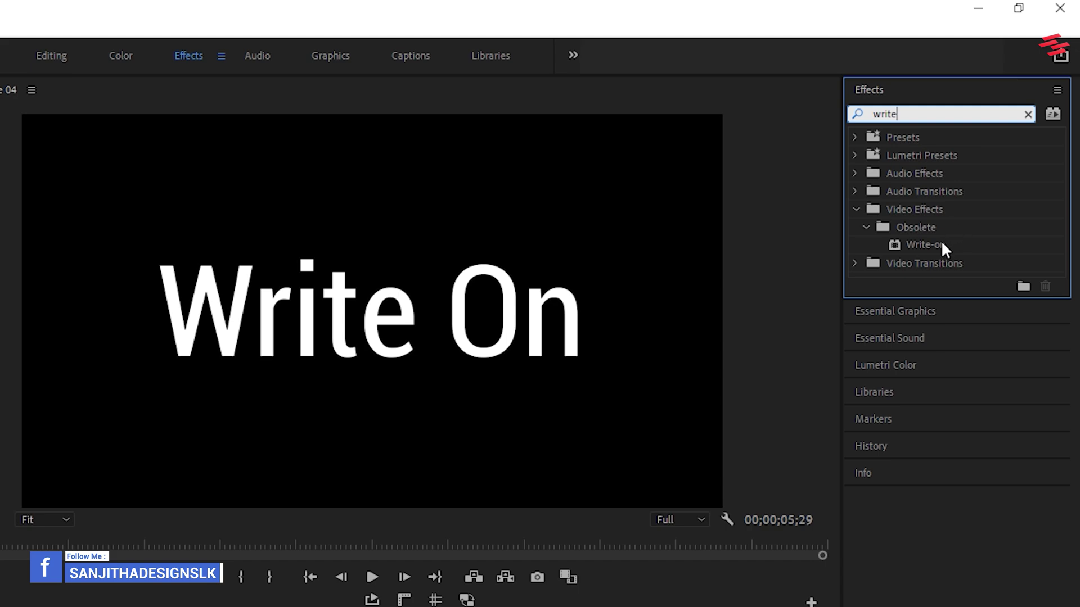
pyautogui.moveTo(942, 245); pyautogui.dragTo(479, 484)
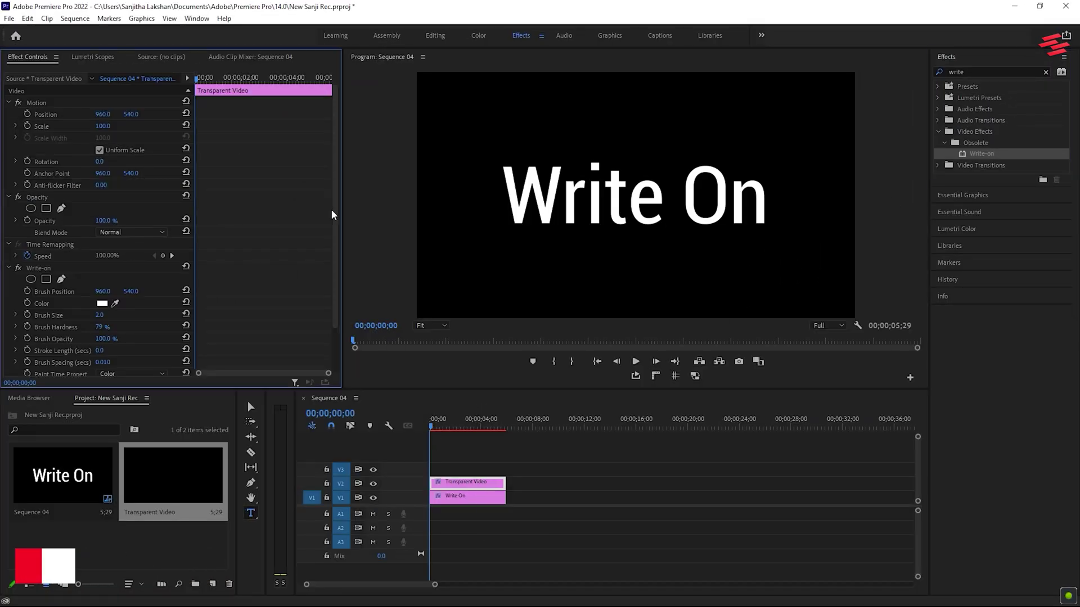
# Give the Write-on brush a red colour, size 44, stroke length 5 and spacing 0.001
pyautogui.moveTo(335, 215); pyautogui.dragTo(336, 290)
pyautogui.click(134, 309)
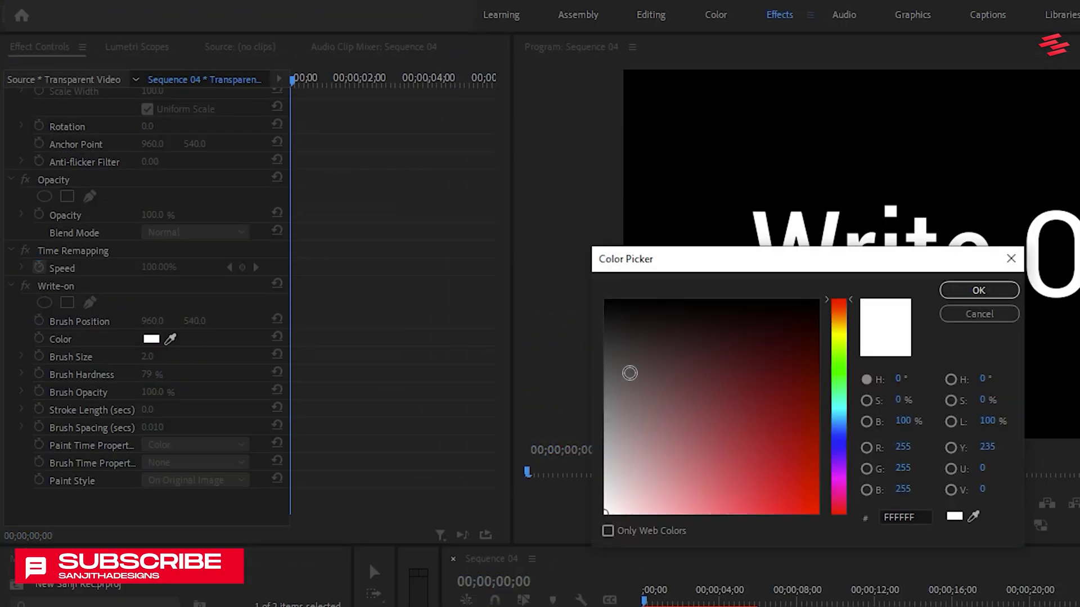
pyautogui.moveTo(629, 374); pyautogui.dragTo(819, 514)
pyautogui.click(979, 289)
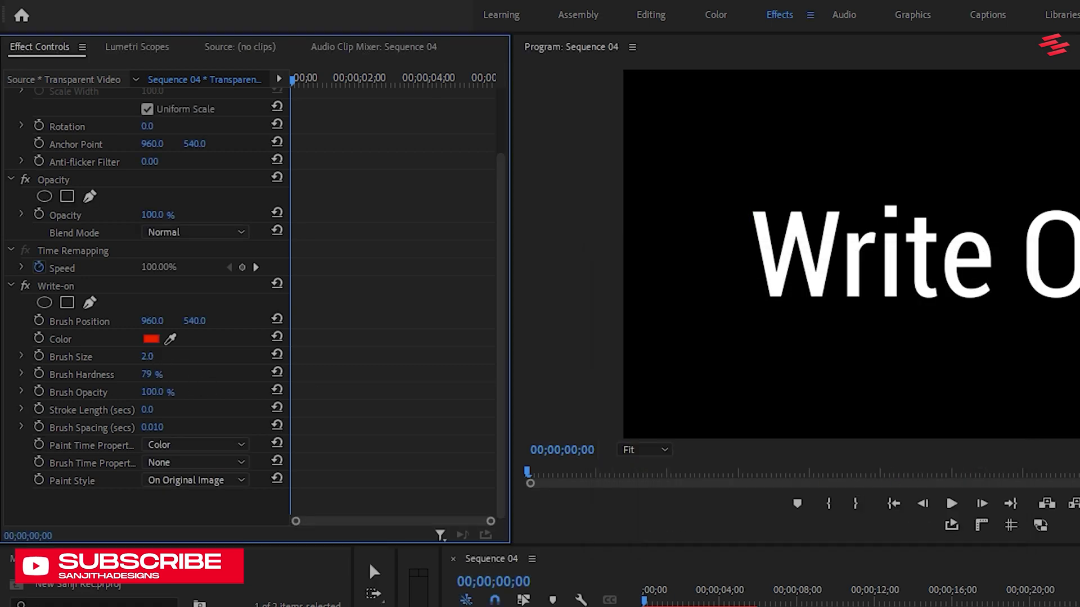
pyautogui.moveTo(147, 357); pyautogui.dragTo(162, 360)
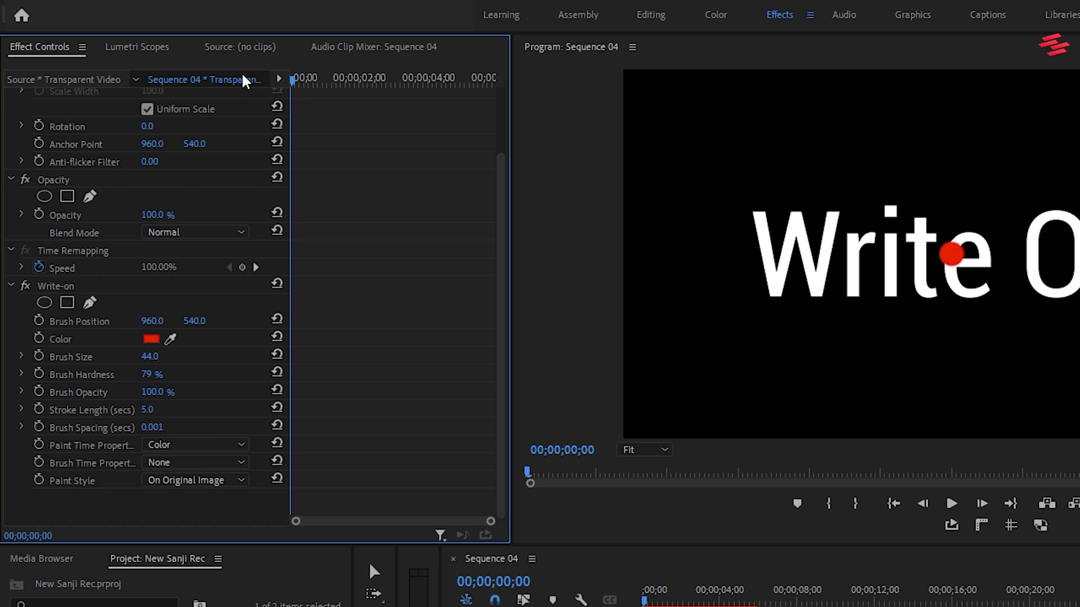
# Start keyframing Brush Position at the first frame and place the brush at the upper start of the W, about 387, 370
pyautogui.click(39, 323)
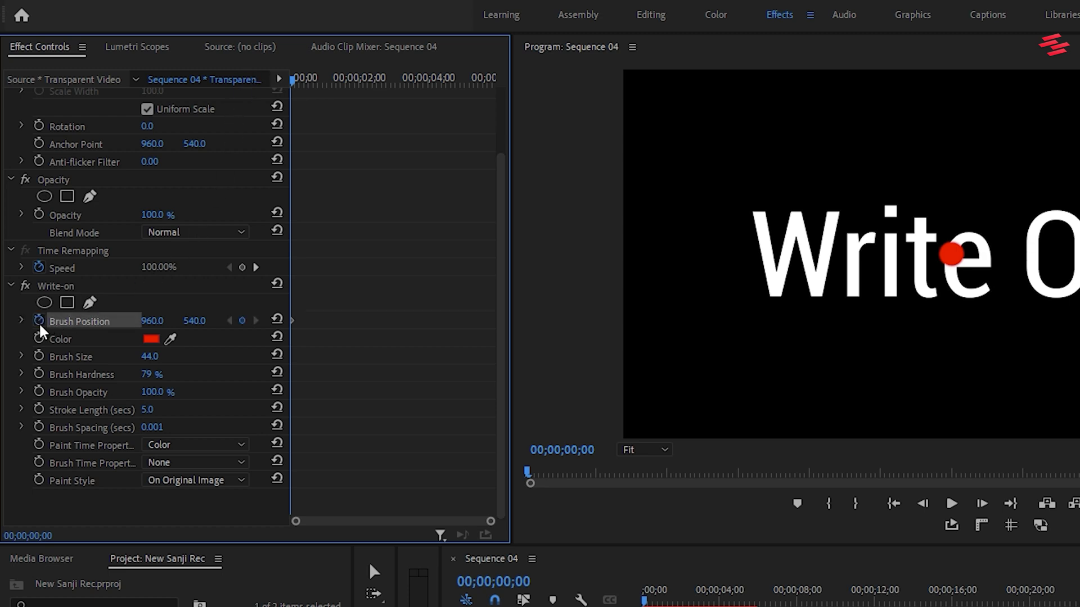
pyautogui.click(61, 288)
pyautogui.moveTo(951, 256); pyautogui.dragTo(951, 260)
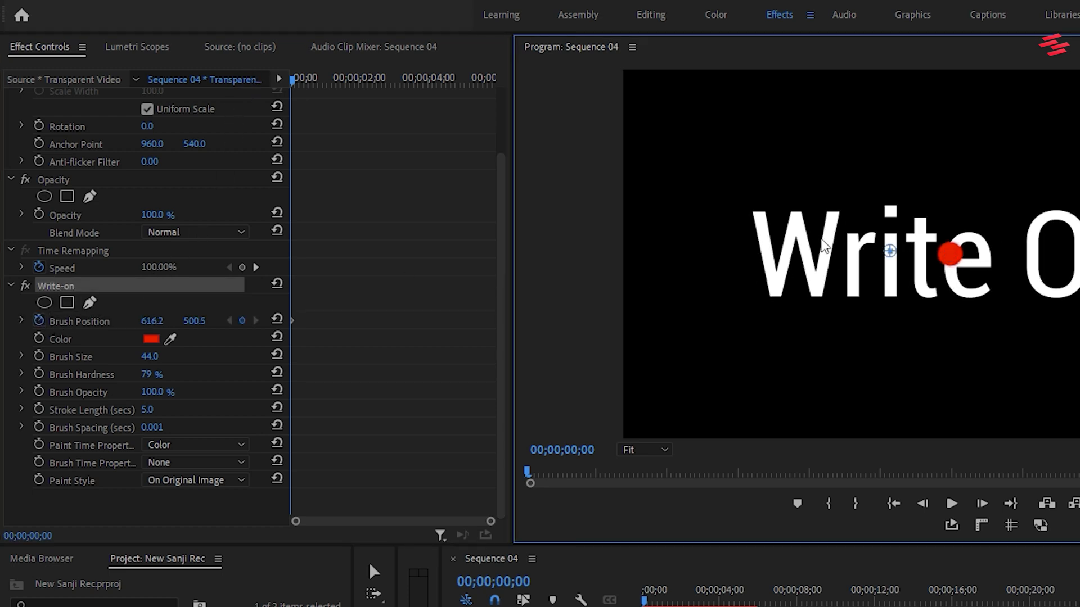
pyautogui.moveTo(824, 245); pyautogui.dragTo(764, 221)
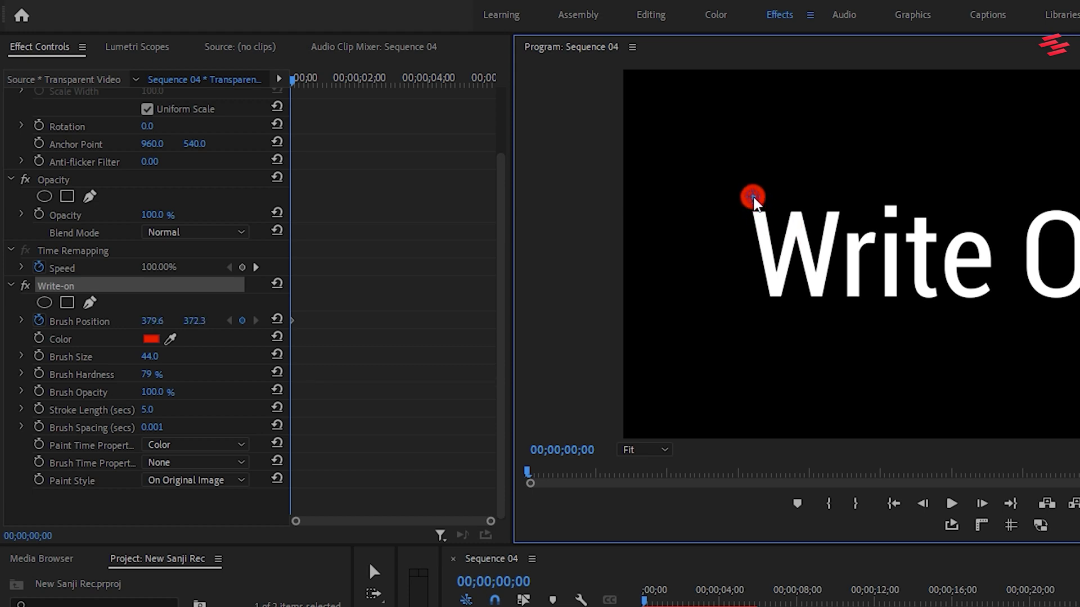
# Trace the Write On letters with the brush, moving it along the strokes every five frames until the last n is covered
pyautogui.click(138, 288)
pyautogui.hotkey('shift', 'Right')
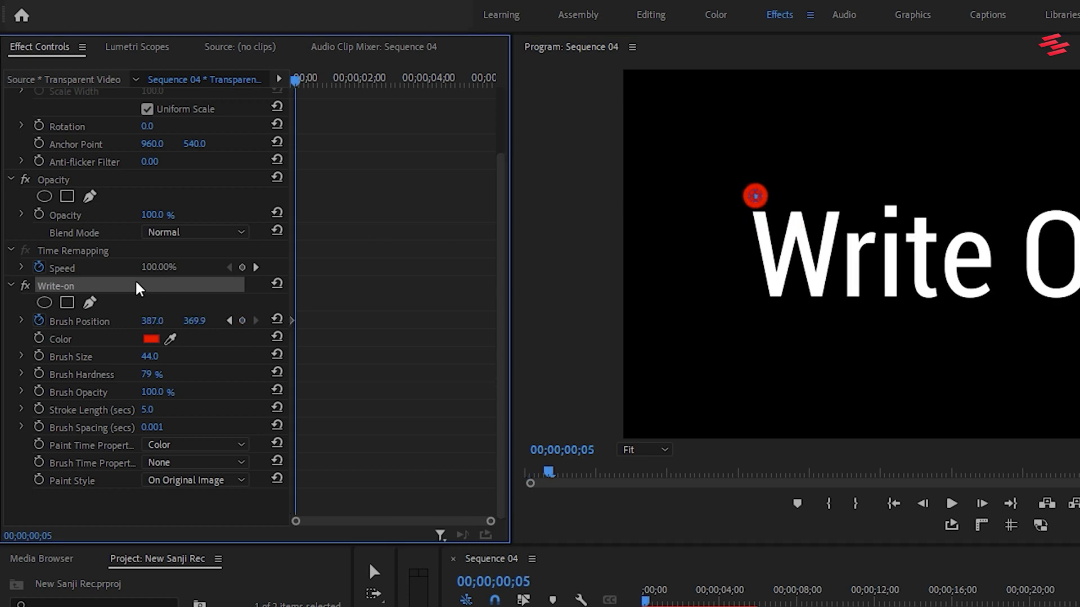
pyautogui.moveTo(755, 196); pyautogui.dragTo(776, 294)
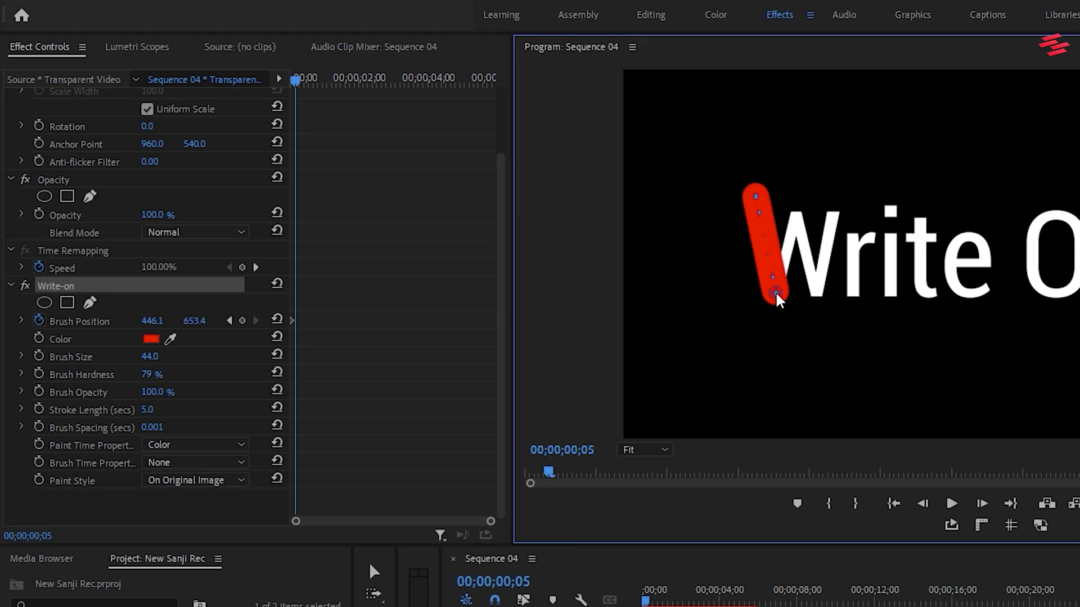
pyautogui.click(167, 290)
pyautogui.hotkey('shift', 'Right')
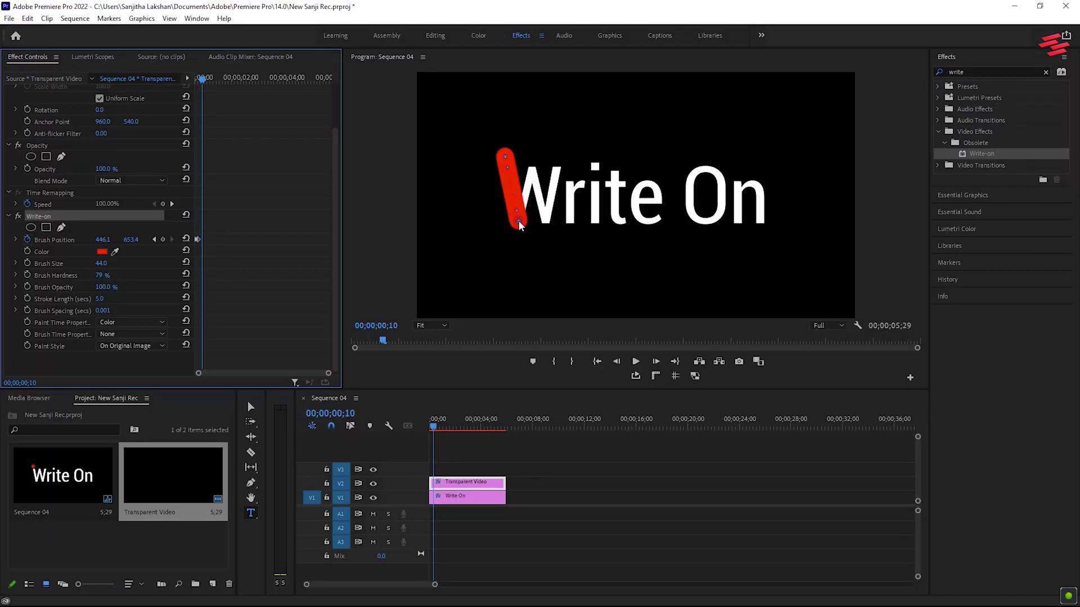
pyautogui.moveTo(776, 293); pyautogui.dragTo(787, 237)
pyautogui.moveTo(534, 169)
pyautogui.mouseDown()
pyautogui.moveTo(557, 164)
pyautogui.moveTo(581, 186)
pyautogui.moveTo(595, 225)
pyautogui.moveTo(617, 173)
pyautogui.moveTo(709, 222)
pyautogui.moveTo(722, 189)
pyautogui.moveTo(761, 218)
pyautogui.mouseUp()
pyautogui.hotkey('shift', 'Right')
pyautogui.hotkey('shift', 'Right')
pyautogui.hotkey('shift', 'Right')
pyautogui.hotkey('shift', 'Right')
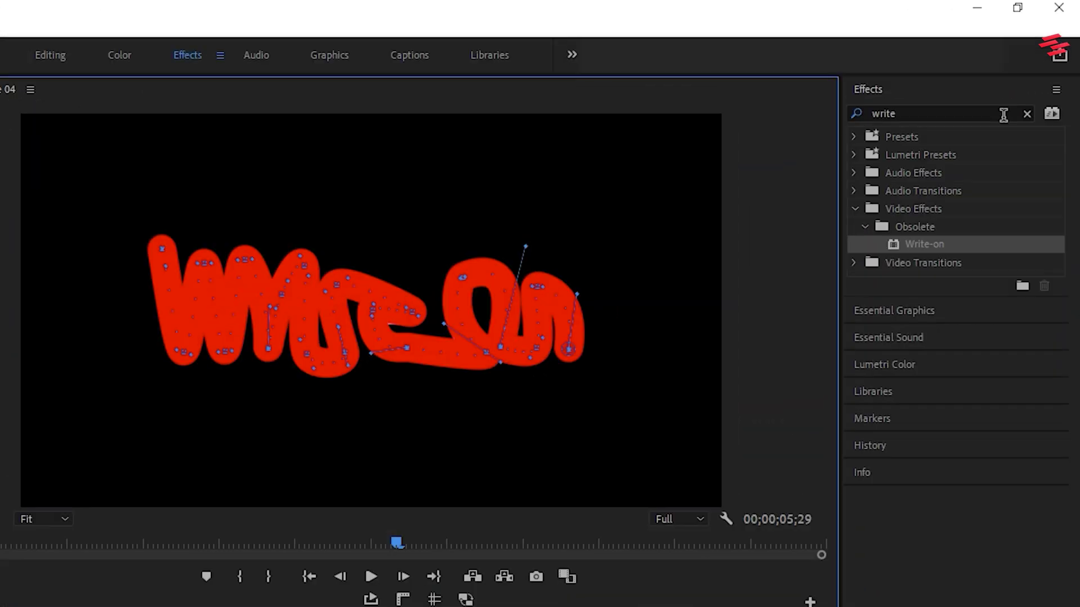
# Find the Track Matte Key effect and apply it to the Write On text clip on V1
pyautogui.moveTo(1029, 73); pyautogui.dragTo(881, 75)
pyautogui.write('track')
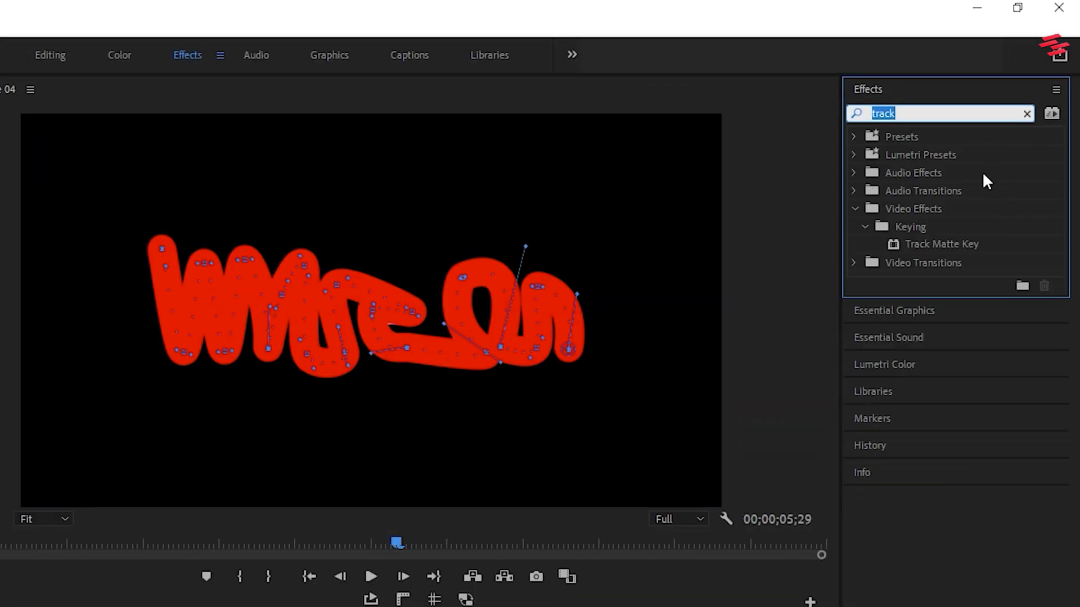
pyautogui.click(965, 244)
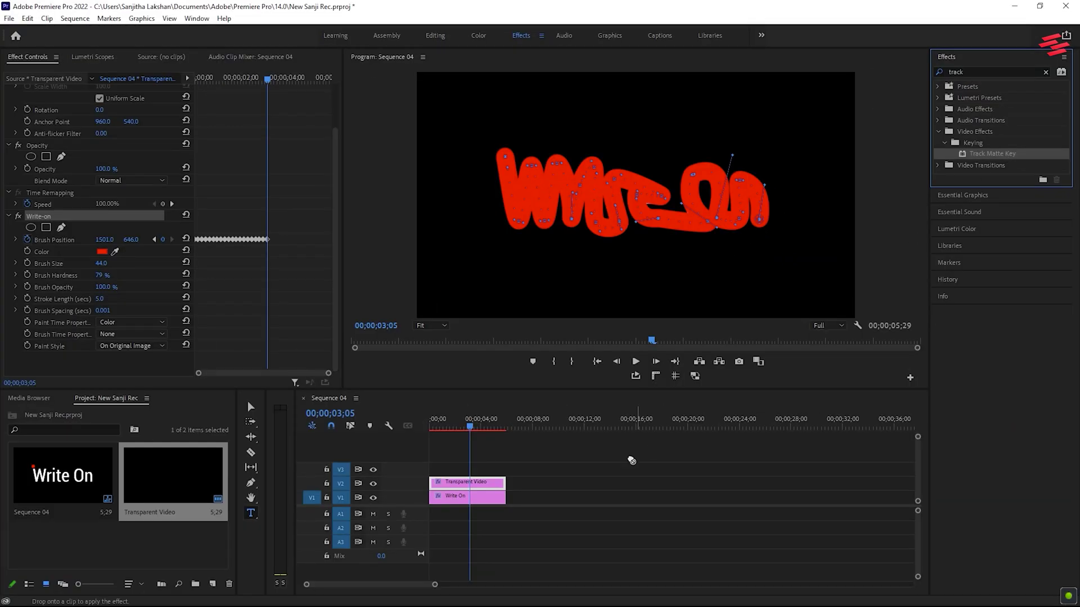
pyautogui.moveTo(490, 501); pyautogui.dragTo(490, 501)
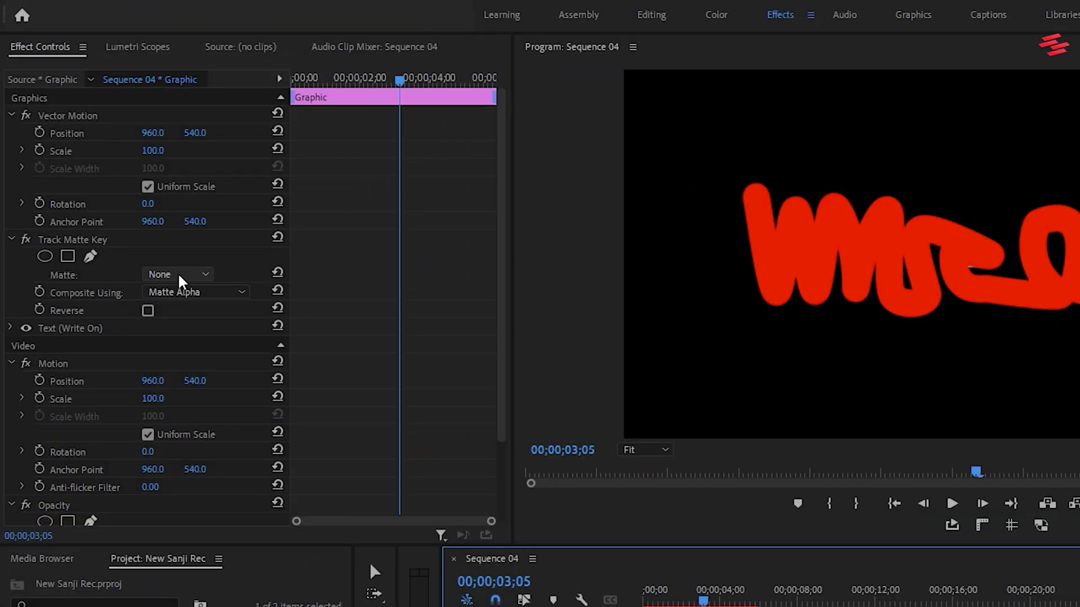
# Set the Track Matte Key's matte to Video 2 and play the handwriting reveal from the start
pyautogui.click(179, 275)
pyautogui.click(185, 333)
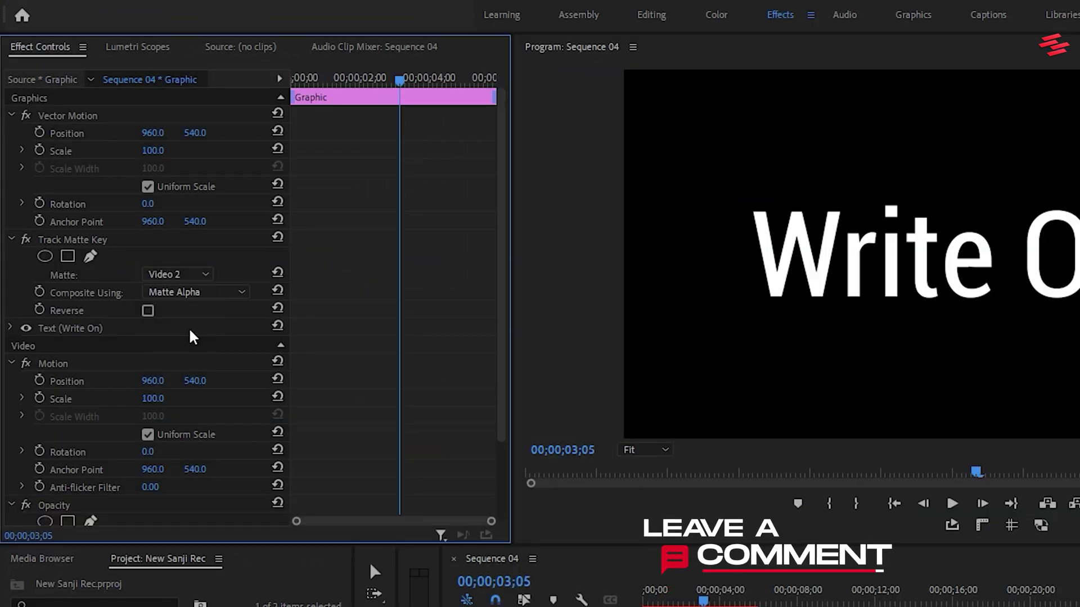
pyautogui.moveTo(360, 81); pyautogui.dragTo(285, 79)
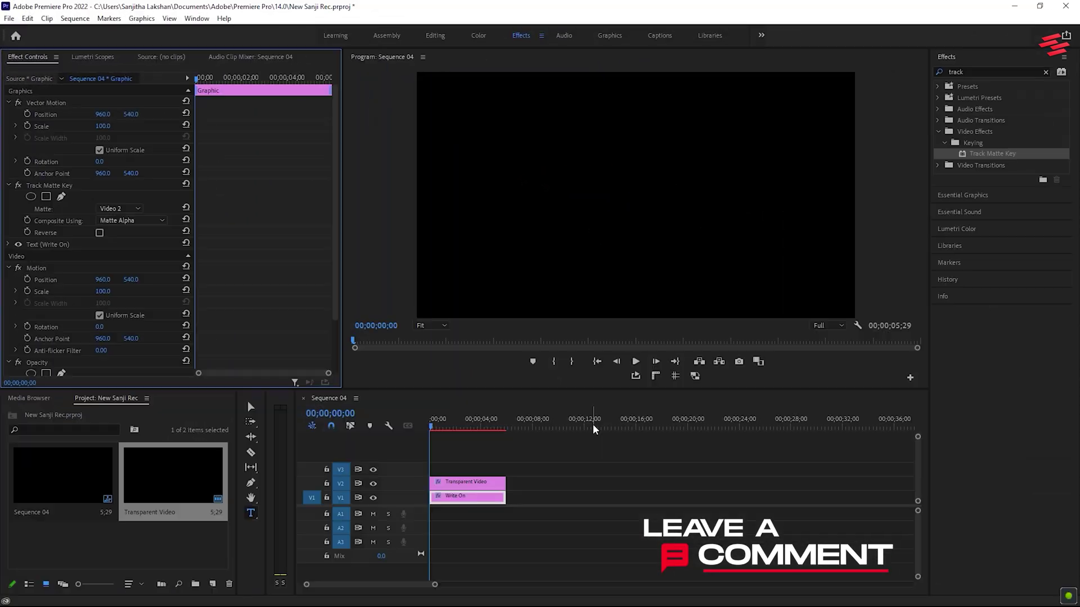
pyautogui.press('space')
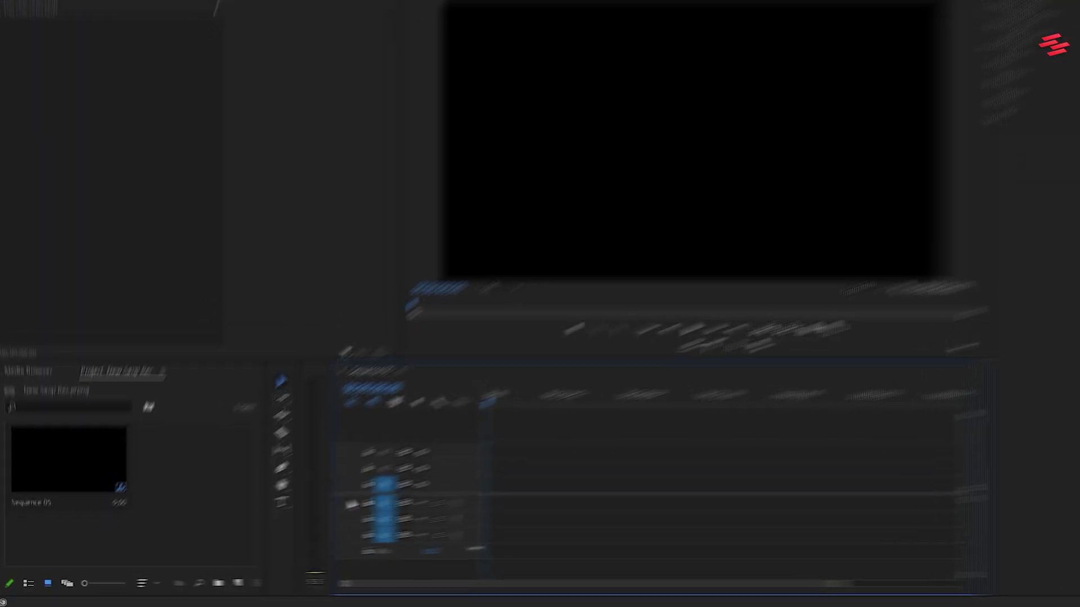
# Add the title FADE TEXT to the empty sequence and select all of its characters
pyautogui.click(337, 482)
pyautogui.click(810, 37)
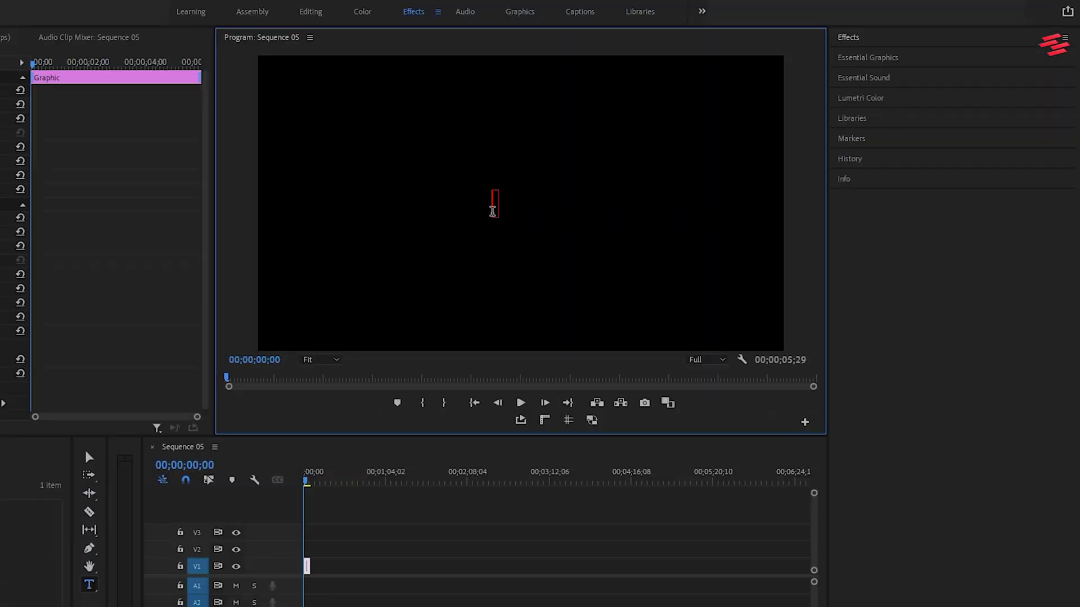
pyautogui.moveTo(493, 206); pyautogui.dragTo(632, 212)
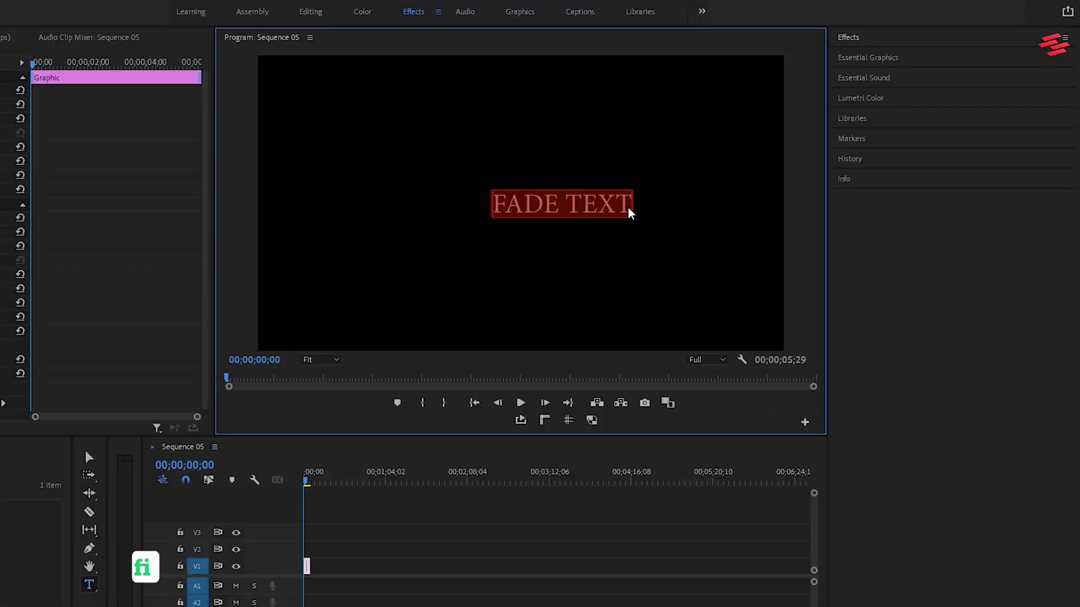
# Center-align the FADE TEXT title, set it in Roboto Black at size 244, and center it in the frame
pyautogui.click(882, 58)
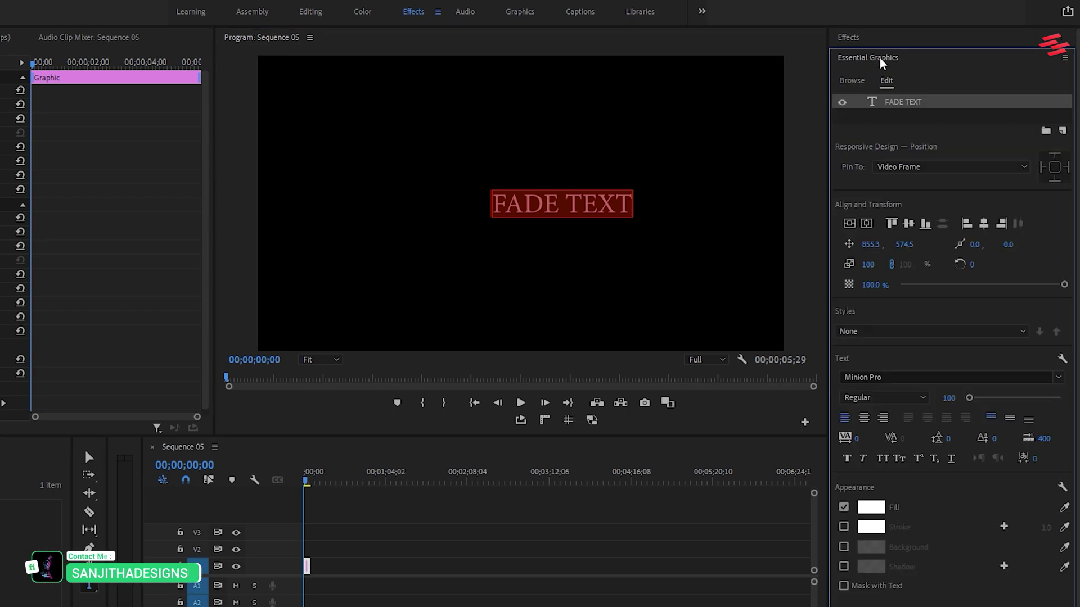
pyautogui.click(864, 417)
pyautogui.click(1058, 378)
pyautogui.write('robo')
pyautogui.click(964, 430)
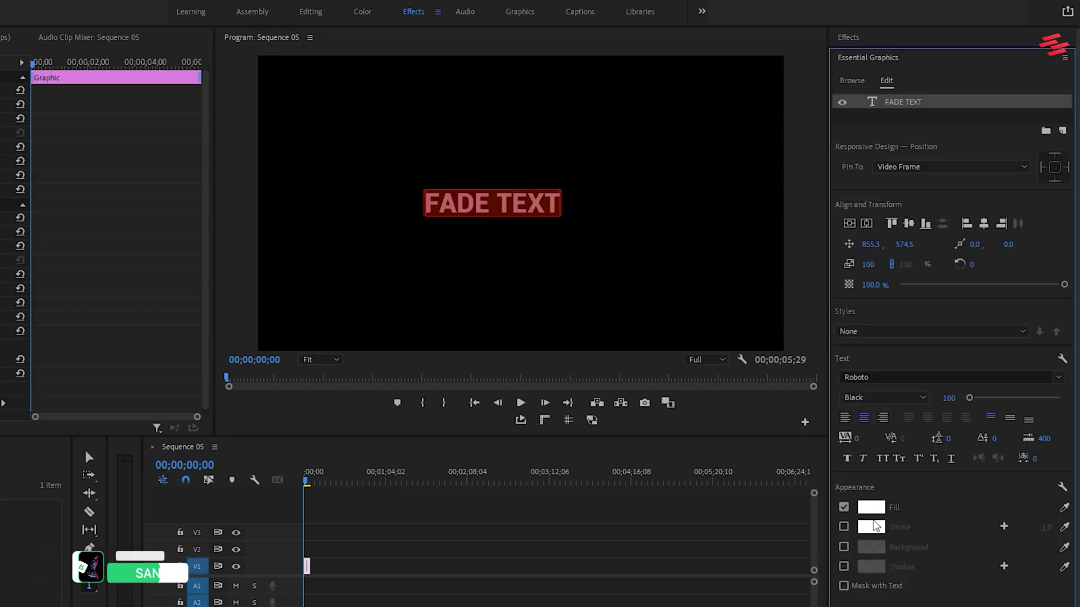
pyautogui.moveTo(969, 398); pyautogui.dragTo(985, 397)
pyautogui.click(849, 223)
pyautogui.click(867, 223)
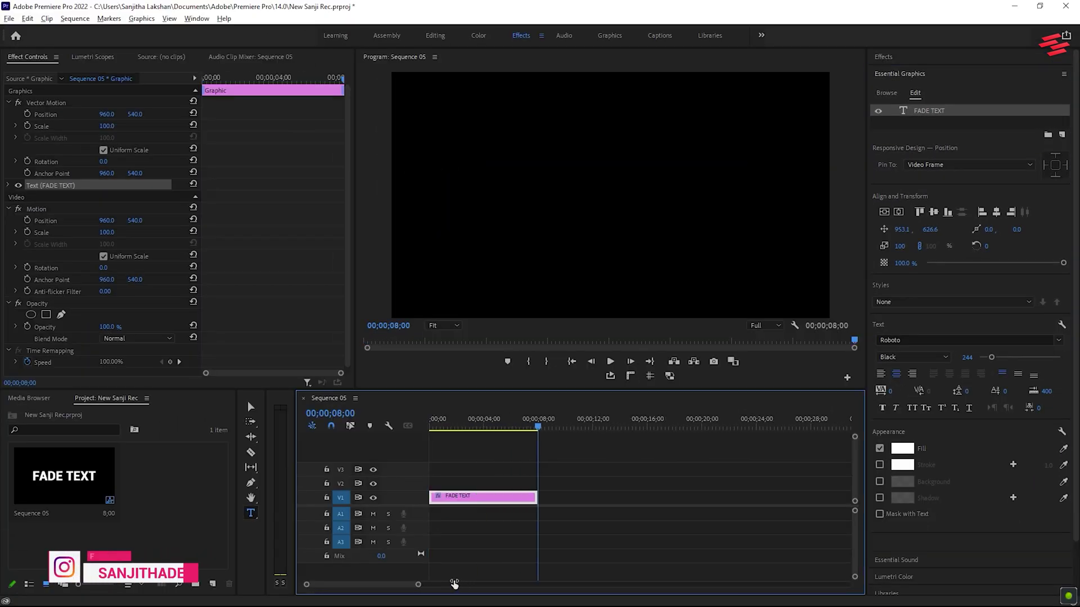
# Find the Linear Wipe effect and apply it twice to the FADE TEXT clip on V1
pyautogui.click(473, 426)
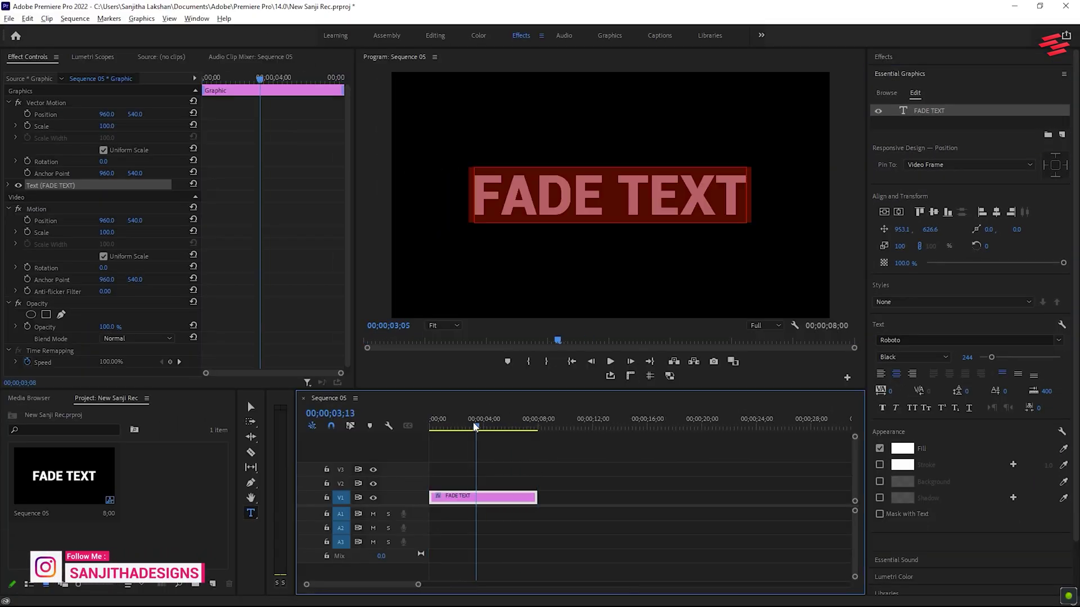
pyautogui.click(894, 57)
pyautogui.click(903, 69)
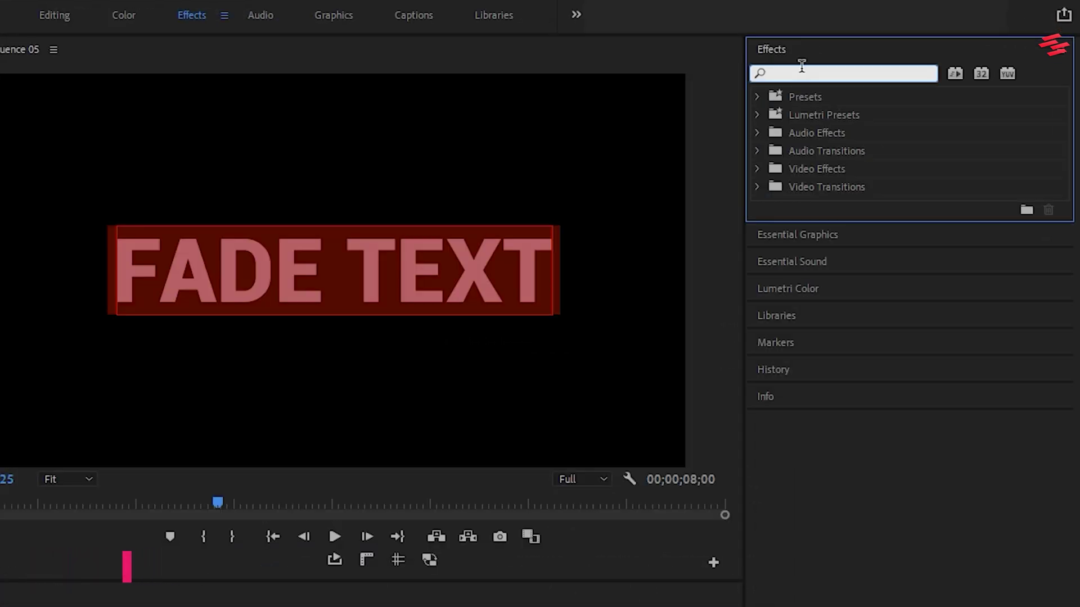
pyautogui.write('linear')
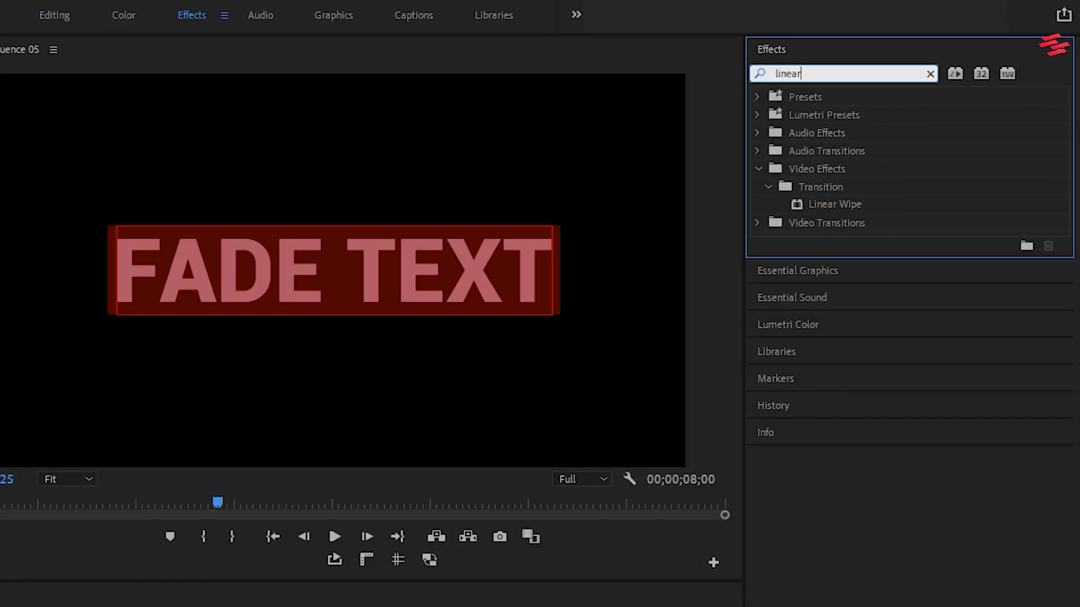
pyautogui.moveTo(835, 204); pyautogui.dragTo(476, 500)
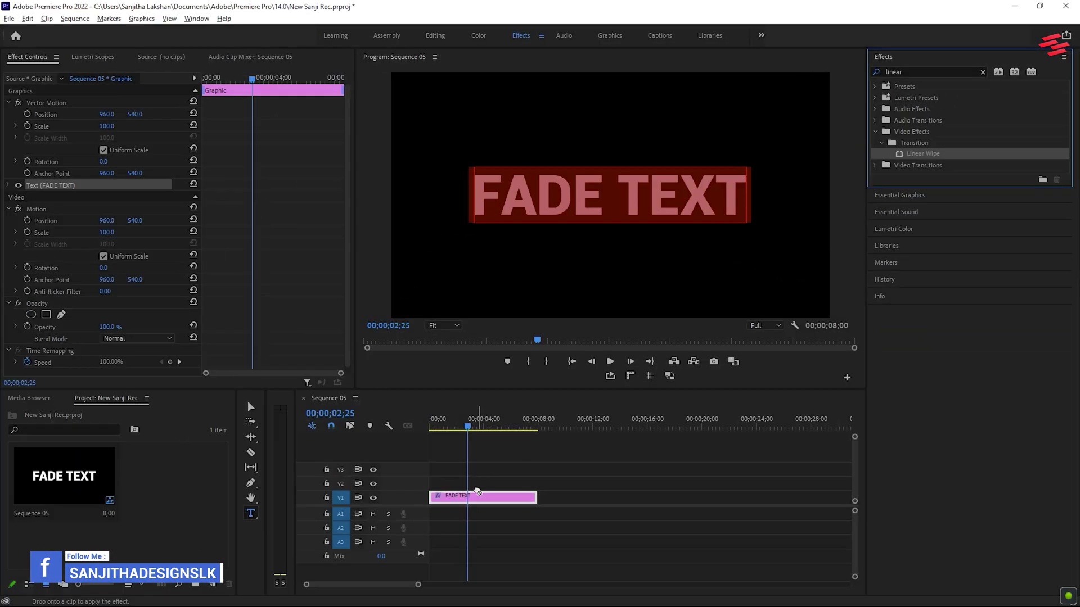
pyautogui.moveTo(931, 158); pyautogui.dragTo(483, 499)
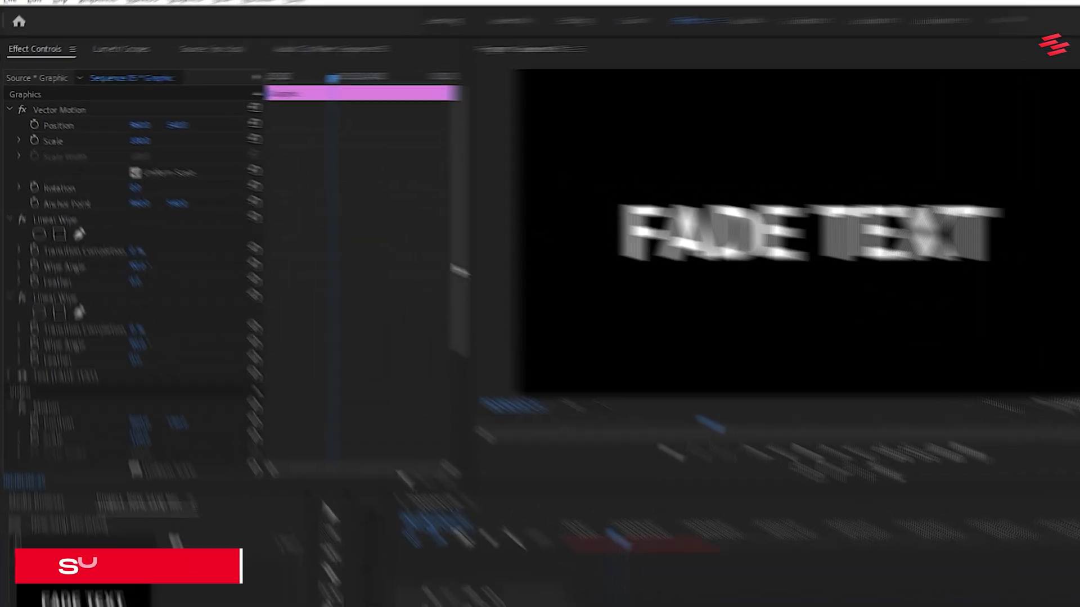
# Return to the first frame and set the first Linear Wipe's Wipe Angle to -90° and Feather to 750
pyautogui.moveTo(348, 222); pyautogui.dragTo(350, 248)
pyautogui.scroll(2, 524, 337)
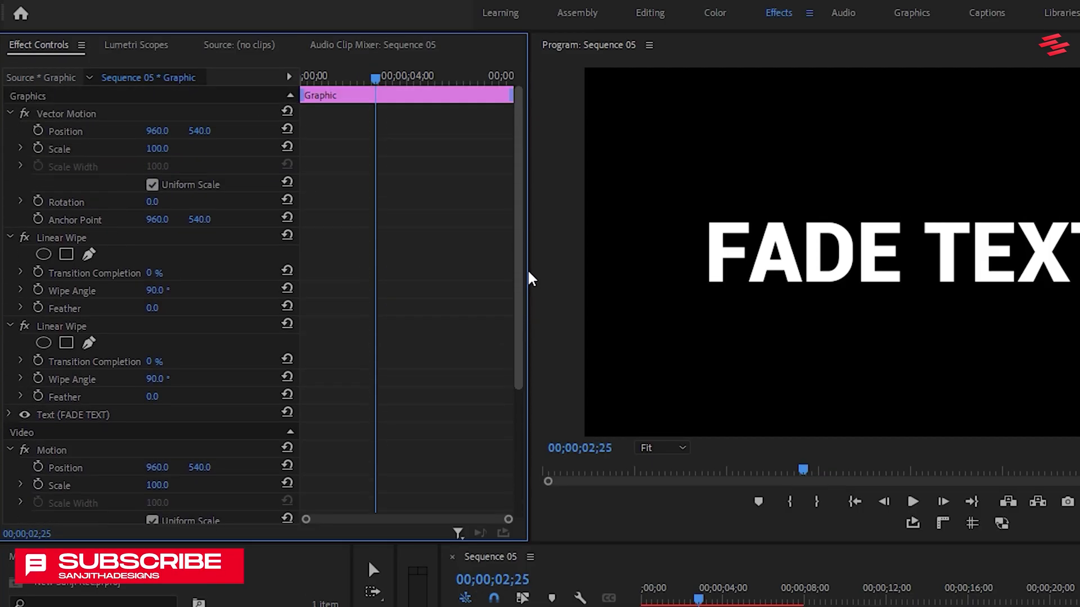
pyautogui.moveTo(375, 78); pyautogui.dragTo(283, 82)
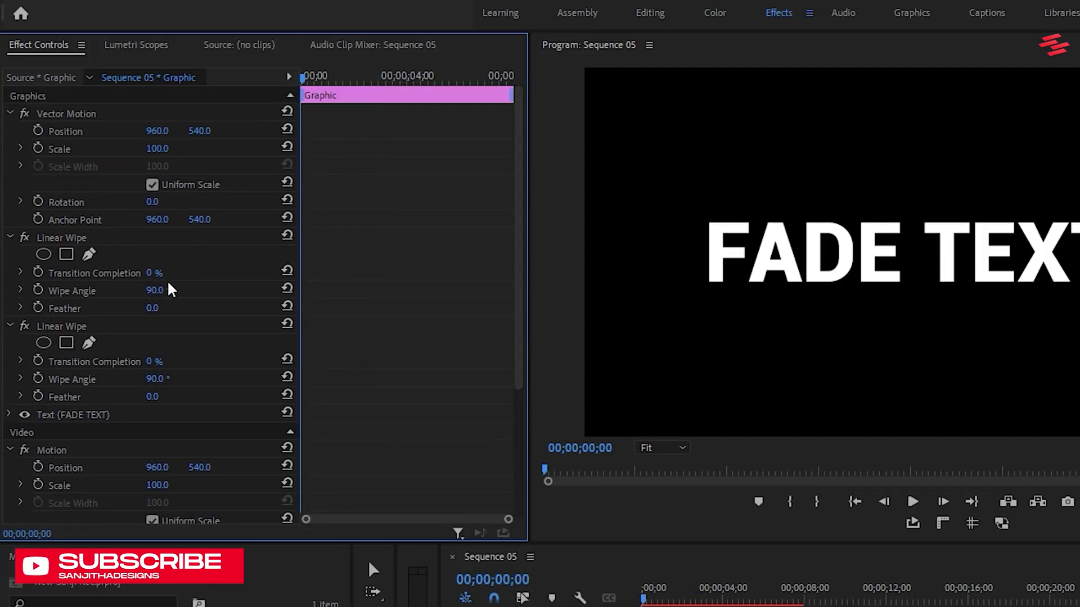
pyautogui.write('-90')
pyautogui.press('Return')
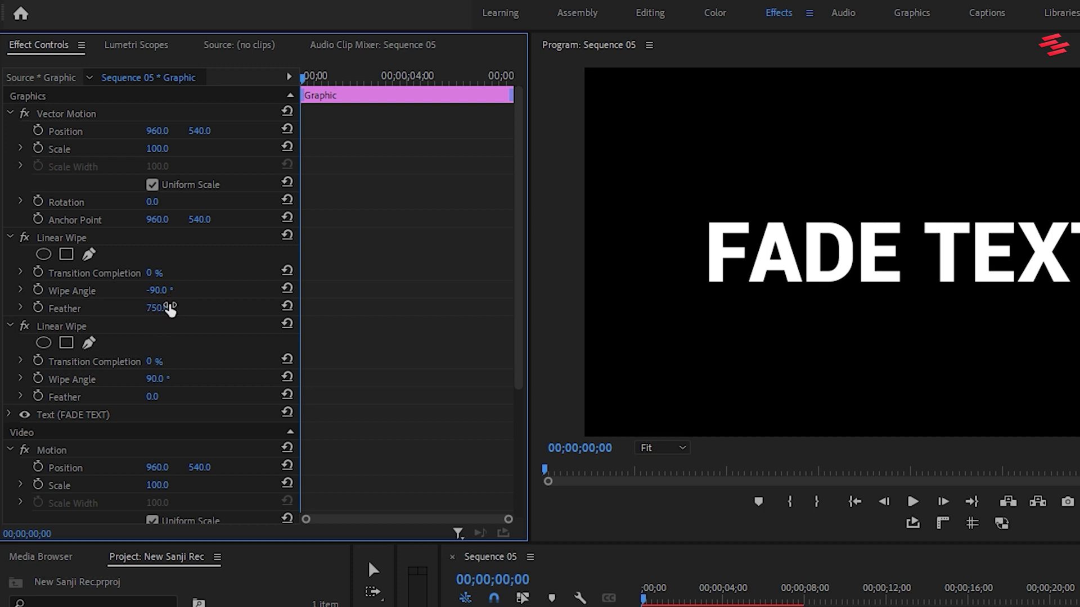
# Keyframe the first Linear Wipe's Transition Completion from 100% at the first frame to 0% at 00;00;03;00
pyautogui.click(37, 273)
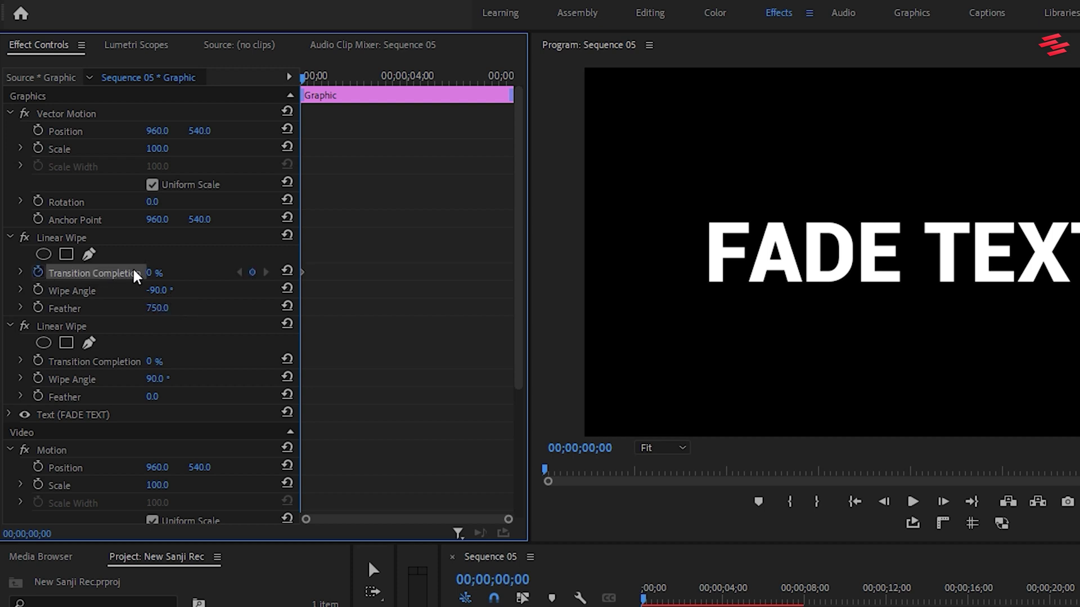
pyautogui.write('100')
pyautogui.press('Return')
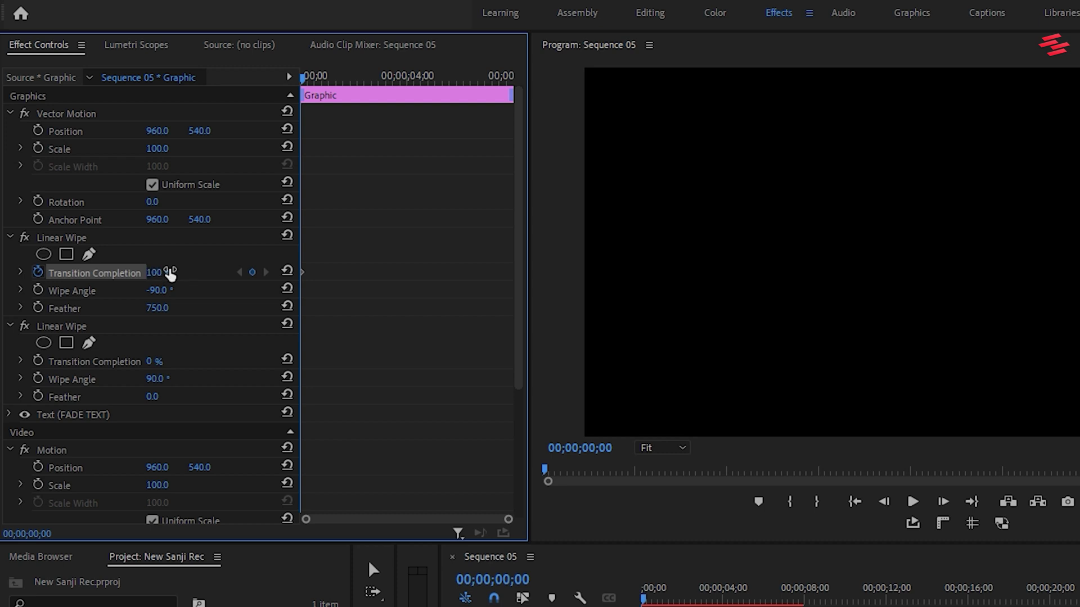
pyautogui.moveTo(306, 79); pyautogui.dragTo(387, 91)
pyautogui.press('Left')
pyautogui.press('Left')
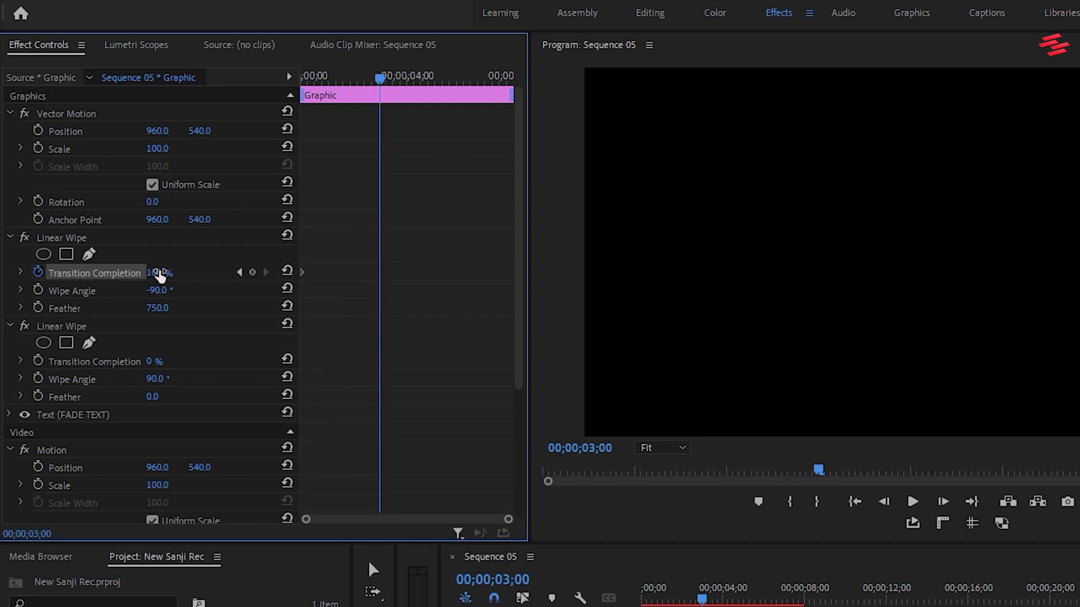
pyautogui.click(287, 272)
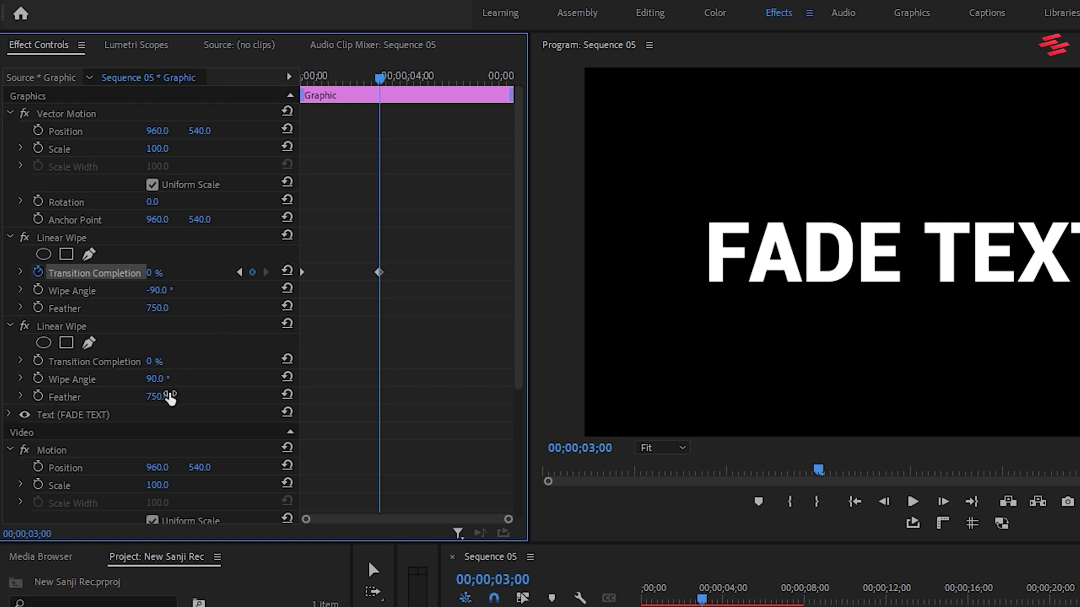
# With Feather at 750, keyframe the second Linear Wipe's Transition Completion from 0% at 00;00;03;00 to 100% at 00;00;06;00, and play the fade
pyautogui.click(38, 361)
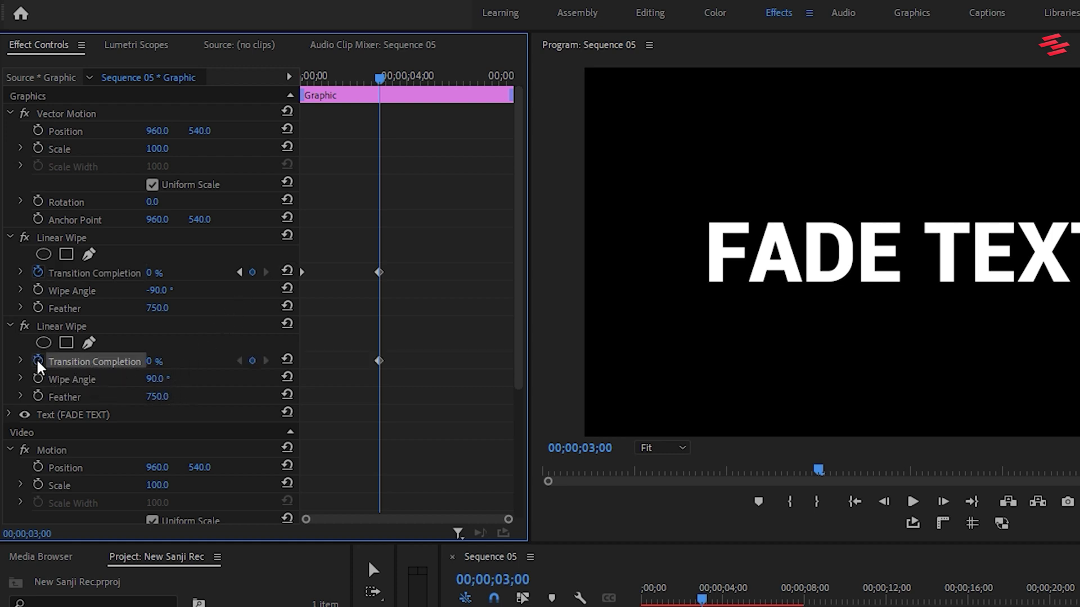
pyautogui.moveTo(376, 82); pyautogui.dragTo(459, 80)
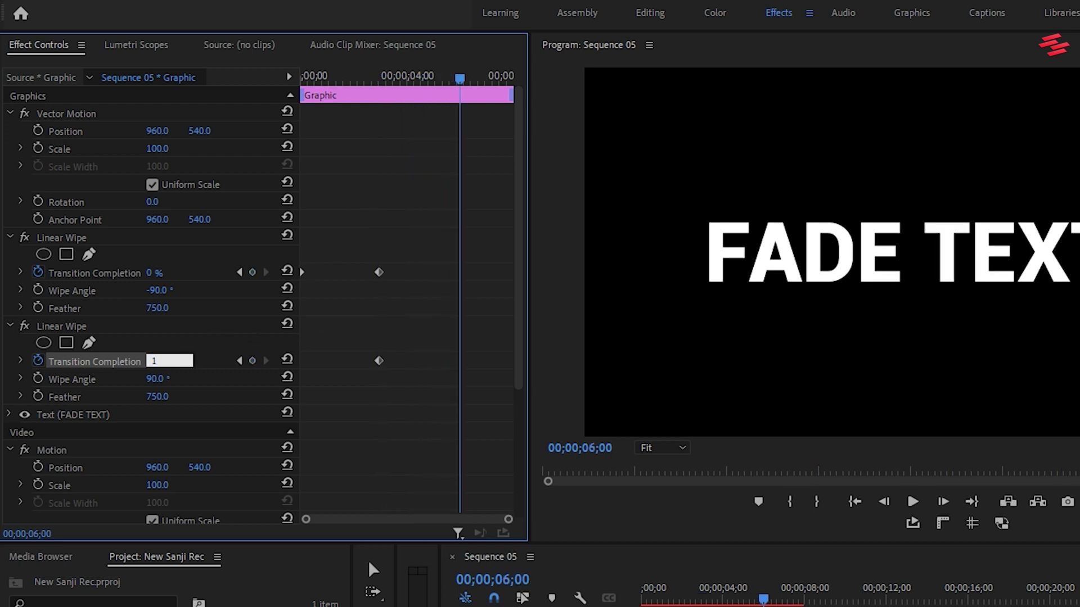
pyautogui.write('100')
pyautogui.press('Return')
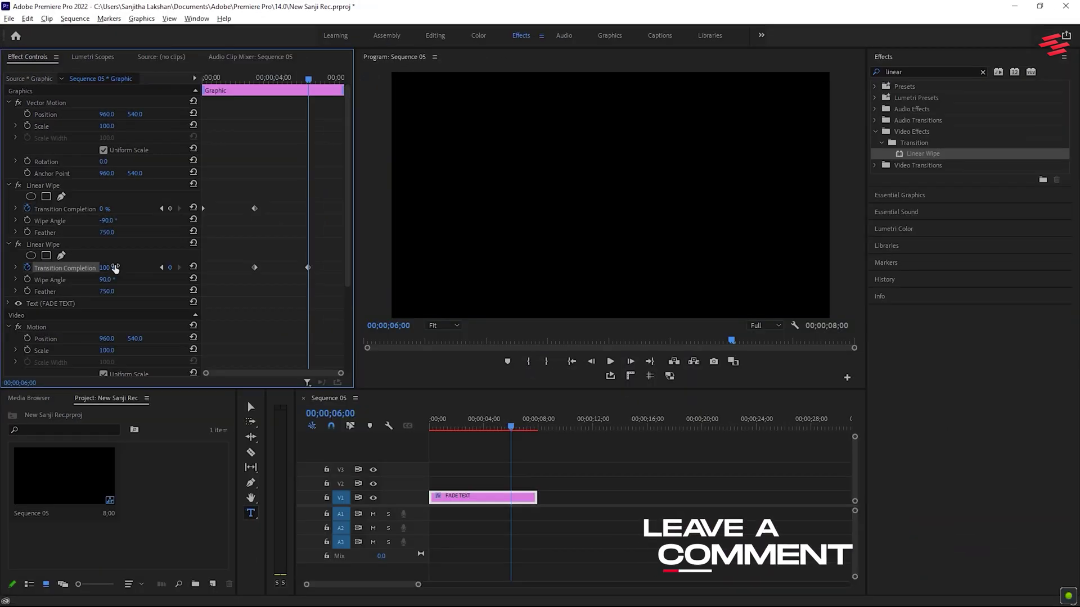
pyautogui.moveTo(482, 428); pyautogui.dragTo(390, 428)
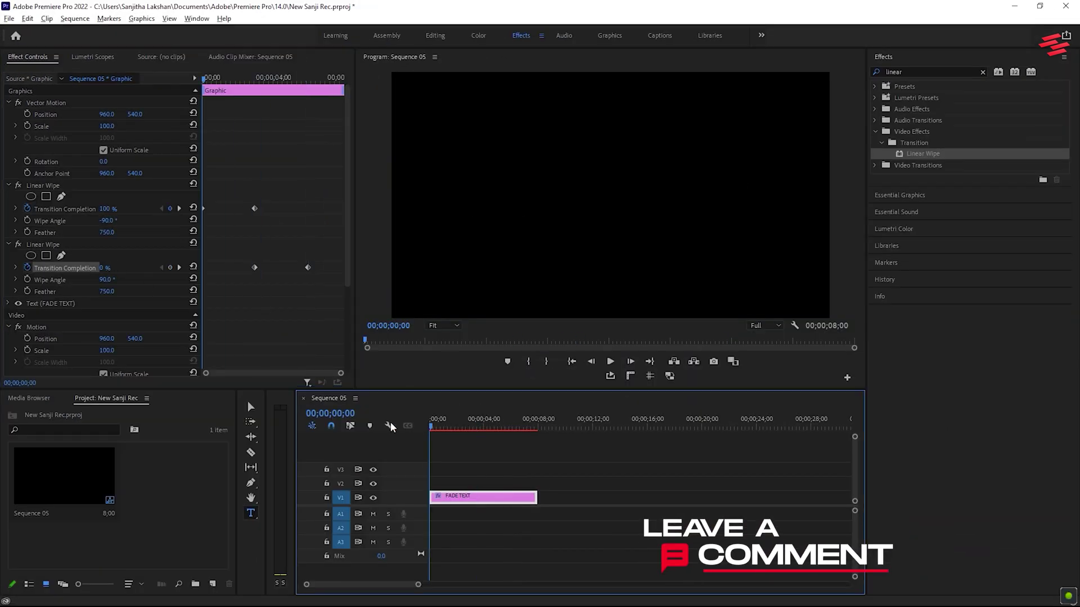
pyautogui.press('space')
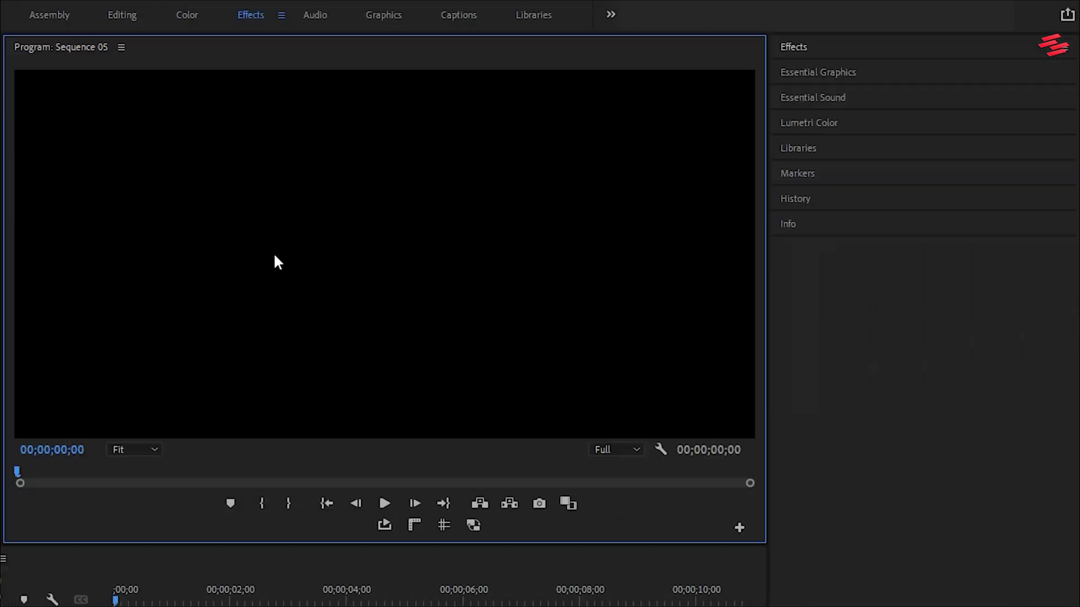
# Add the title CUT, center-align its text, and center it horizontally and vertically in the frame
pyautogui.click(274, 255)
pyautogui.write('CUT')
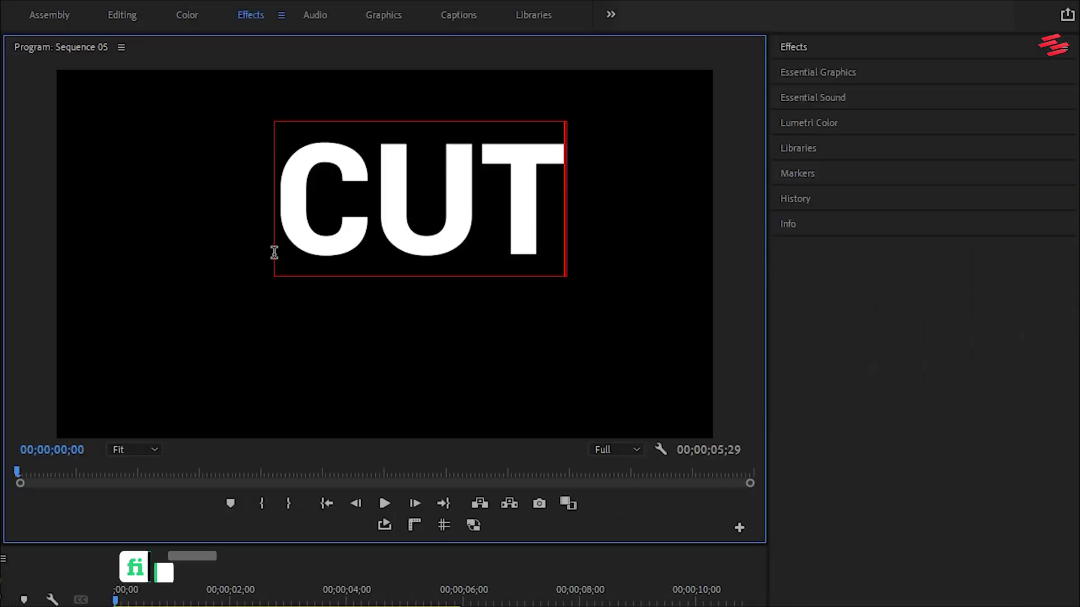
pyautogui.moveTo(272, 253); pyautogui.dragTo(544, 254)
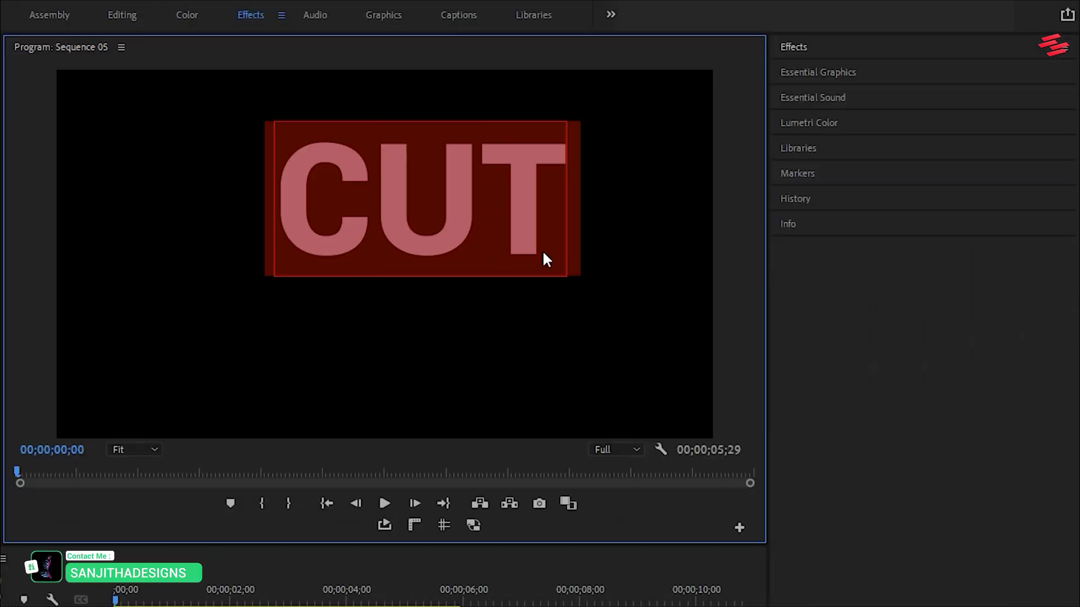
pyautogui.click(842, 71)
pyautogui.click(812, 522)
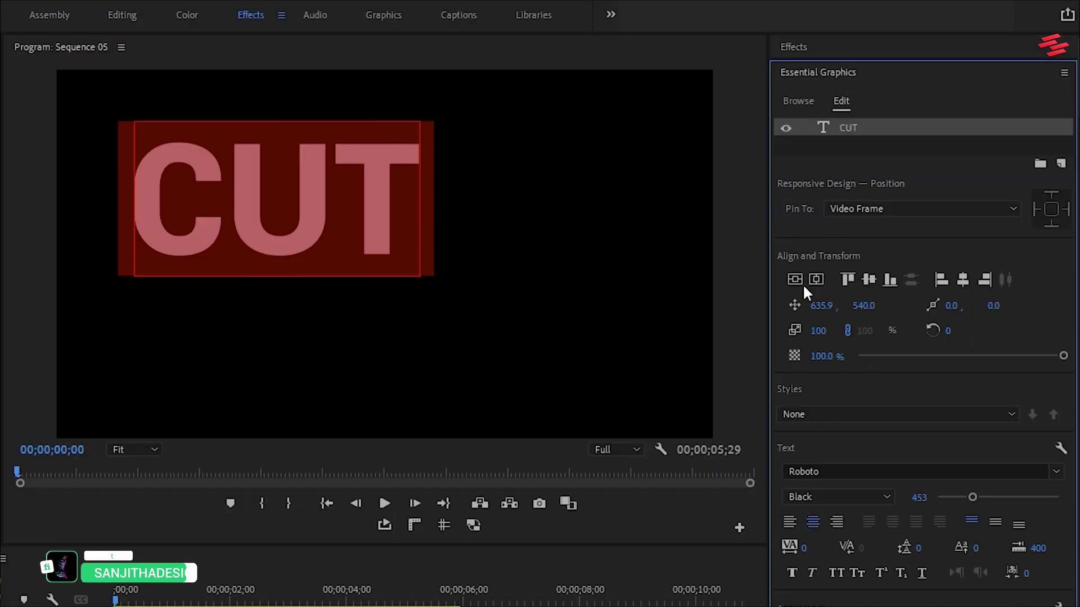
pyautogui.click(795, 280)
pyautogui.click(816, 279)
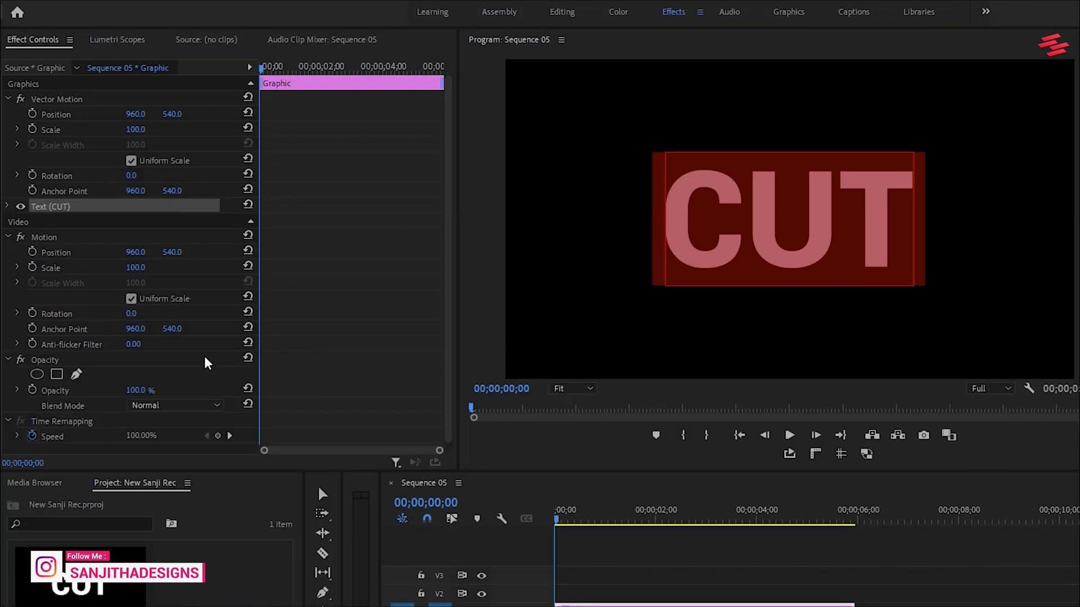
# Draw a four-point Opacity mask around the upper part of CUT with a diagonal lower edge, and set Mask Feather to 0
pyautogui.click(77, 374)
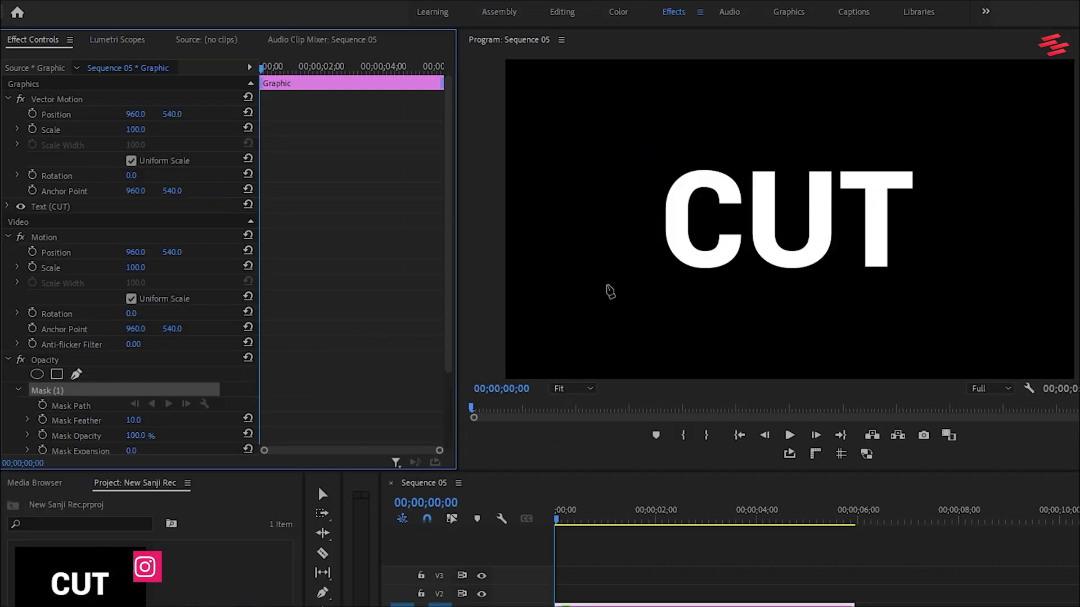
pyautogui.click(625, 286)
pyautogui.click(942, 174)
pyautogui.click(943, 126)
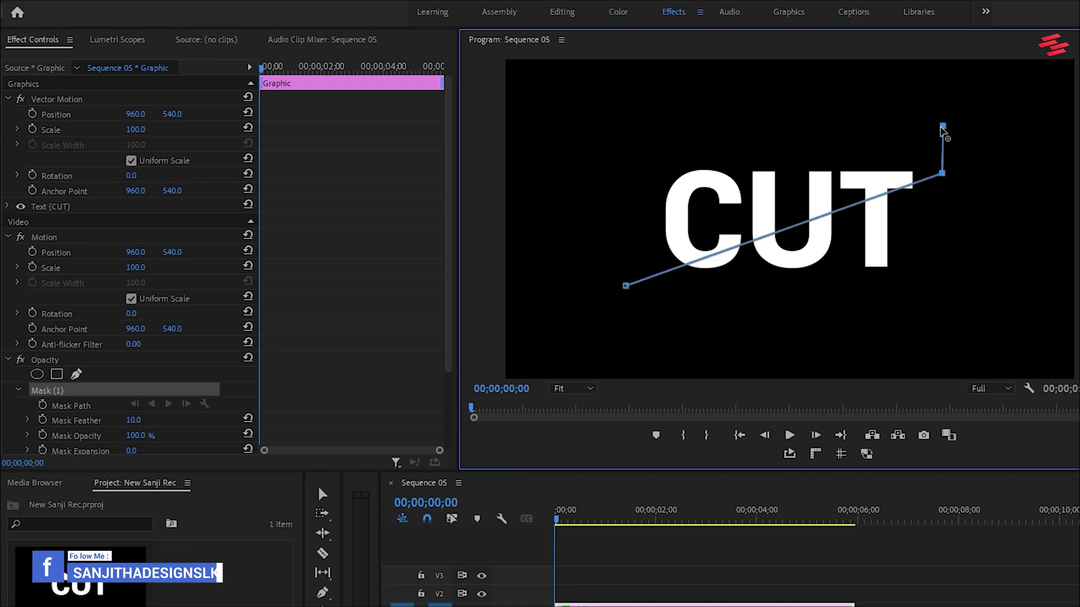
pyautogui.click(623, 129)
pyautogui.click(625, 286)
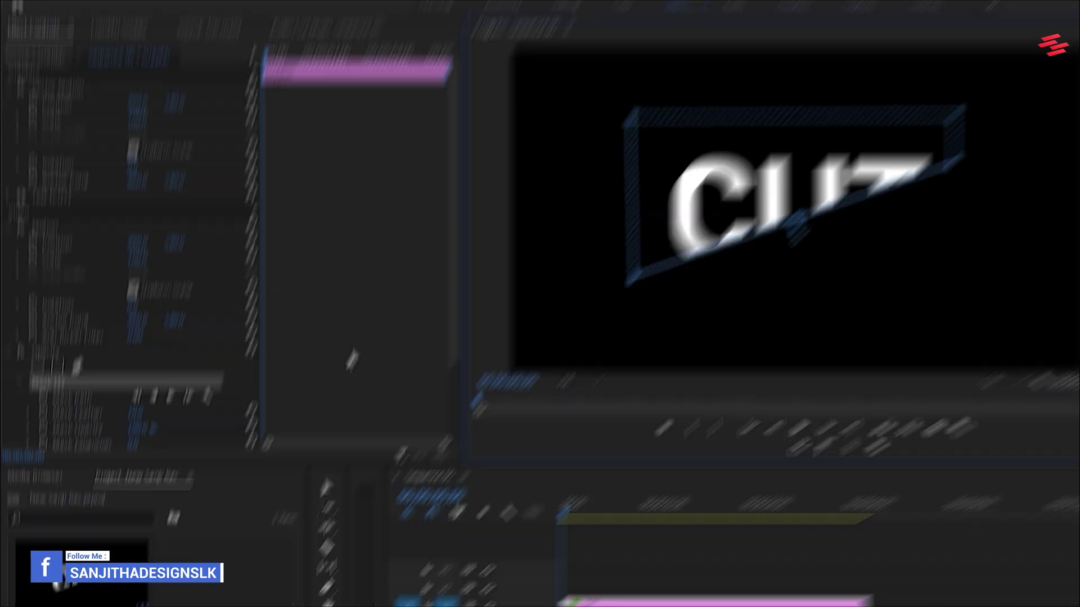
pyautogui.click(135, 420)
pyautogui.write('0')
pyautogui.press('Return')
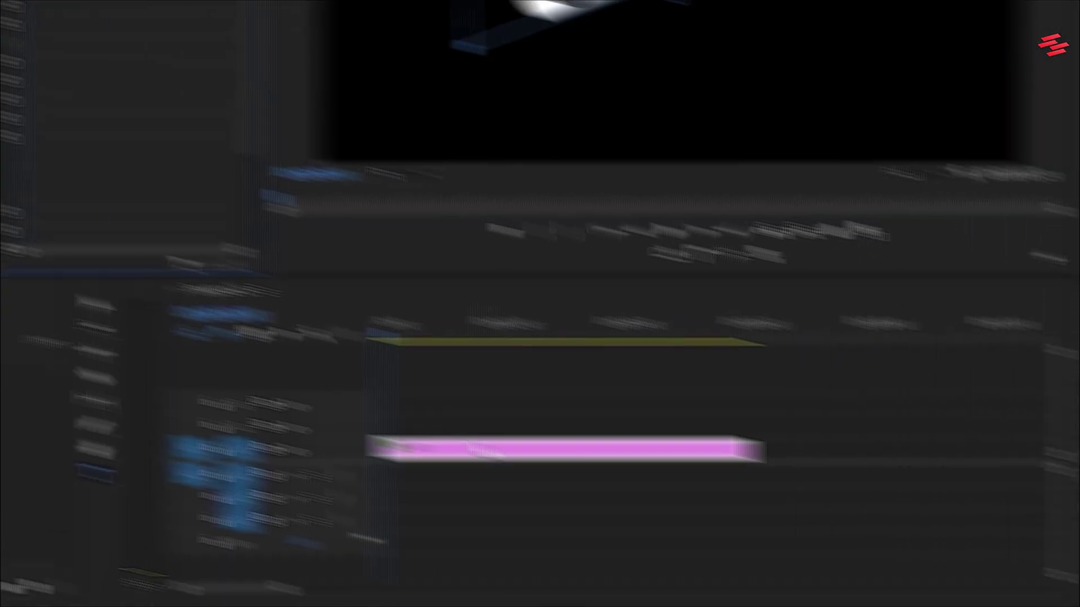
# Duplicate the CUT clip onto the track above and invert the Opacity mask on one copy
pyautogui.press('alt')
pyautogui.moveTo(433, 444); pyautogui.dragTo(434, 421)
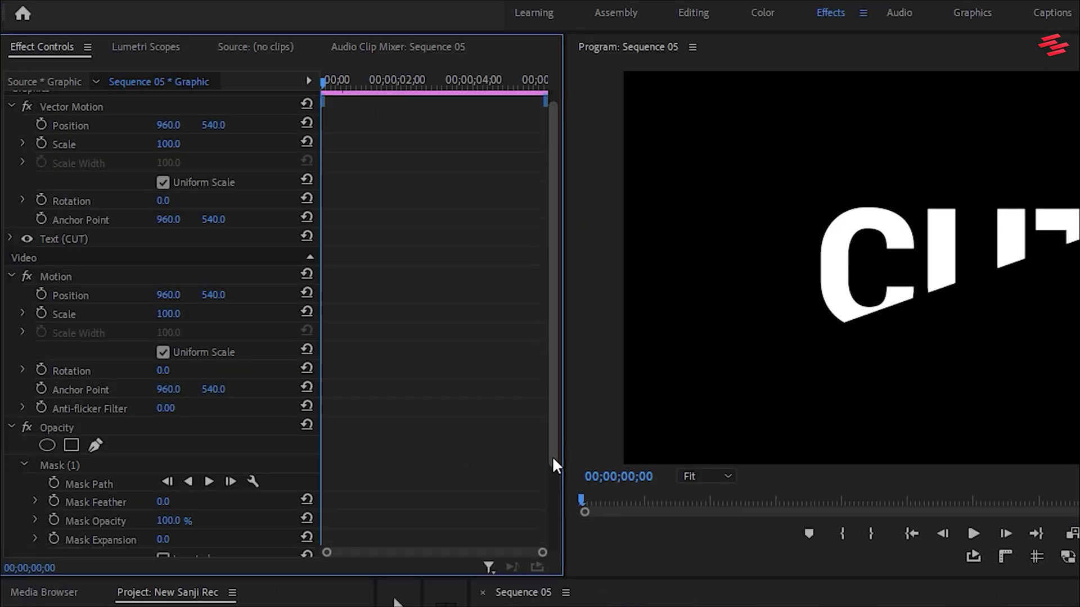
pyautogui.moveTo(552, 456); pyautogui.dragTo(548, 535)
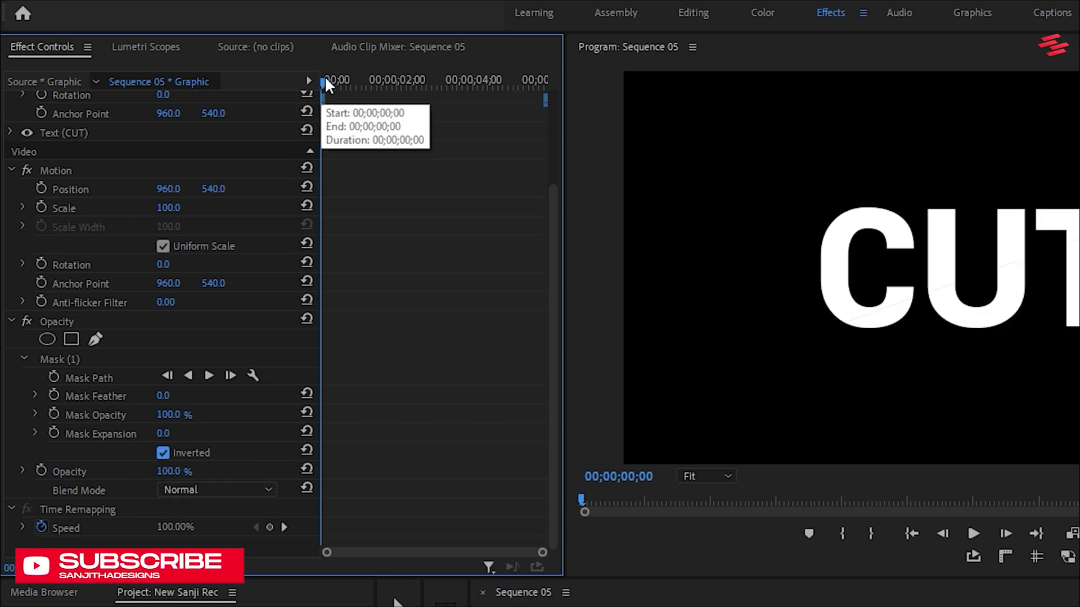
# Keyframe the Motion Position of both CUT clips at 960, 540 at 00;00;01;00
pyautogui.moveTo(325, 79); pyautogui.dragTo(358, 79)
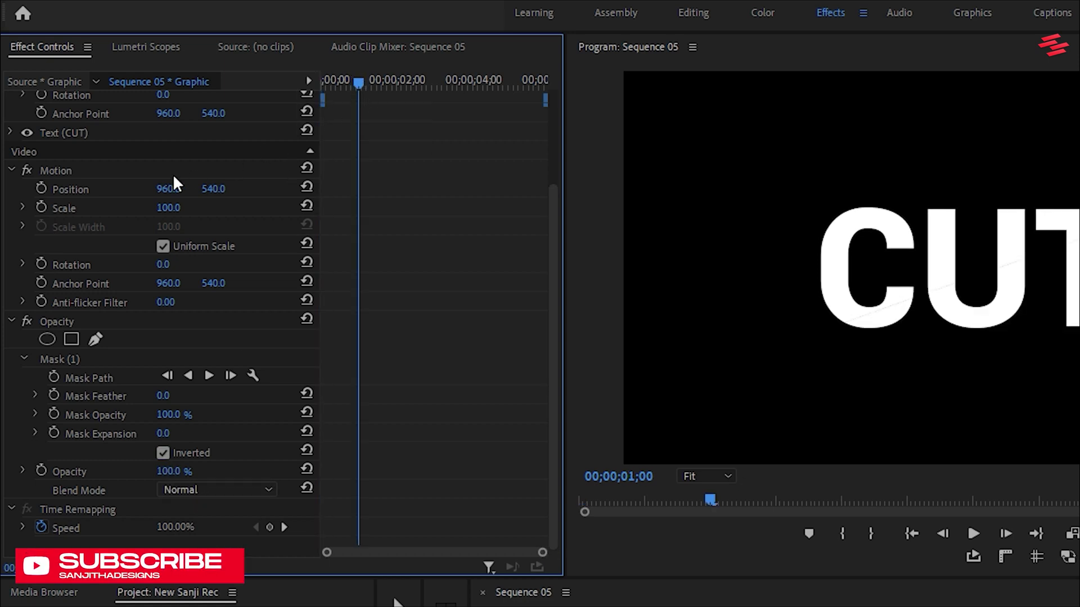
pyautogui.click(42, 187)
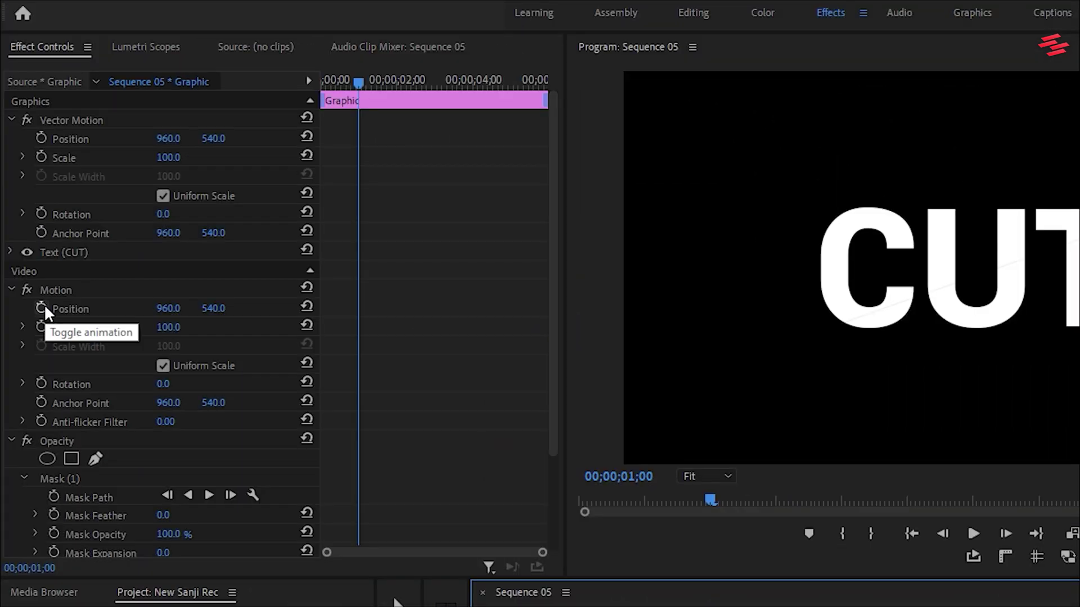
pyautogui.click(43, 308)
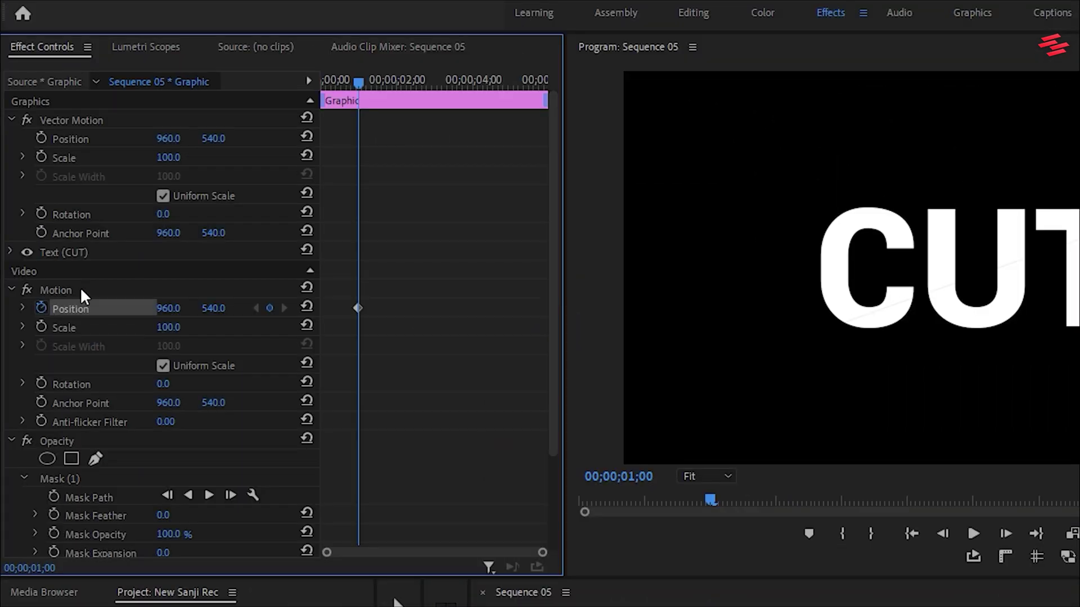
# At 00;00;01;20, offset the CUT halves by setting the upper clip's Position Y to 533 and the lower clip's Position to 975, 549
pyautogui.moveTo(383, 80); pyautogui.dragTo(383, 78)
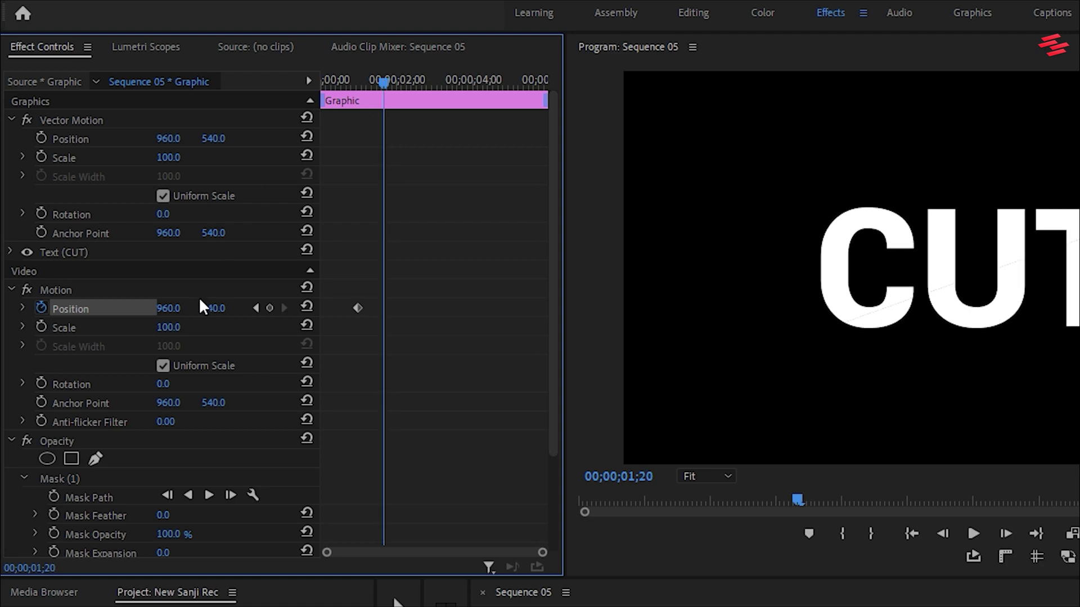
pyautogui.moveTo(177, 308); pyautogui.dragTo(201, 309)
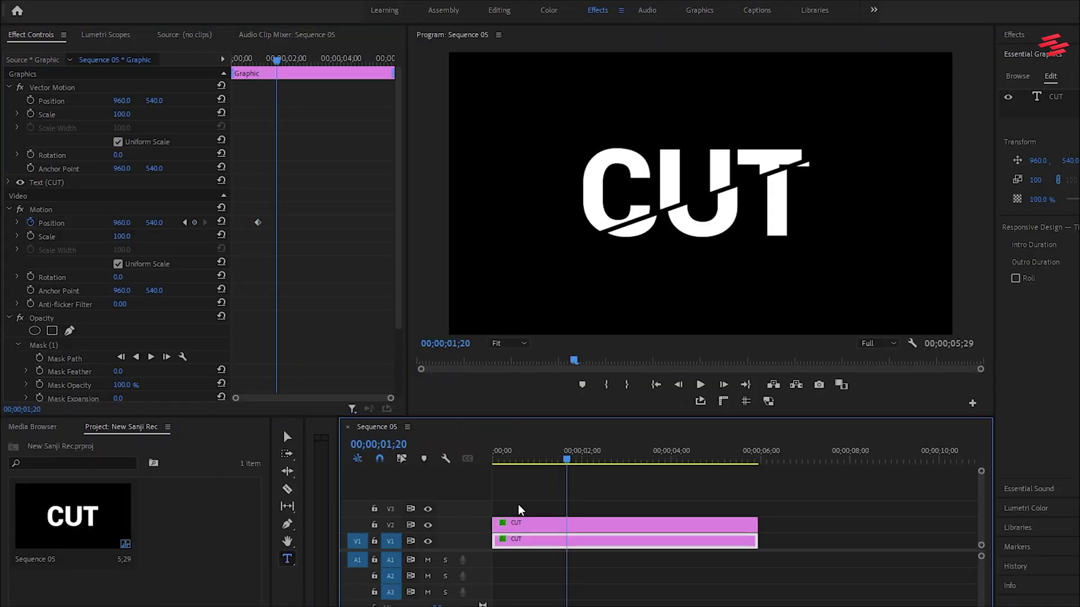
pyautogui.moveTo(121, 224); pyautogui.dragTo(156, 223)
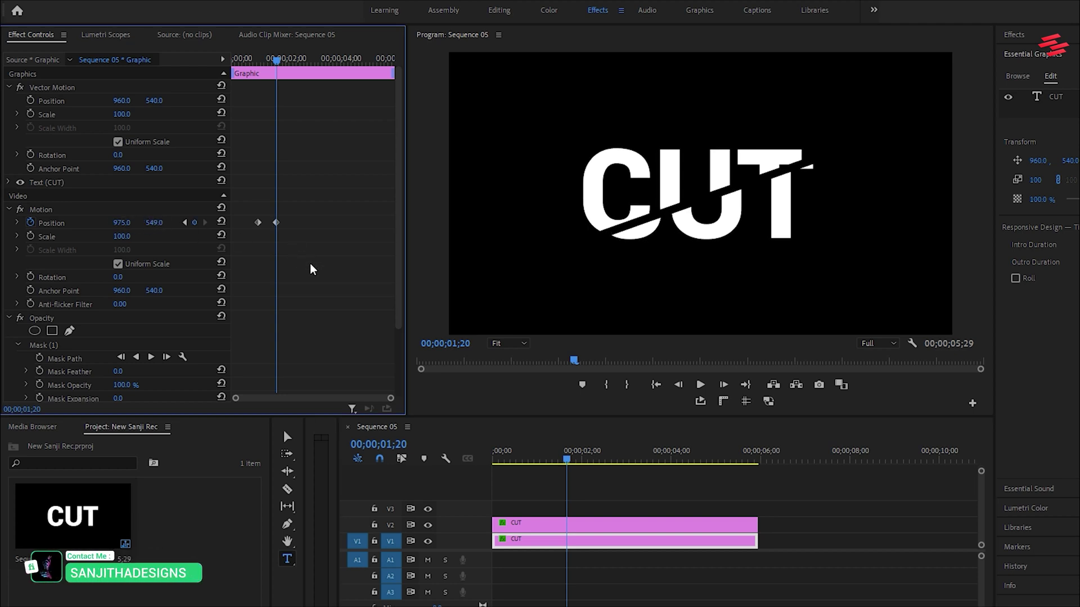
# Nest the upper CUT clip on V2, keeping the suggested name
pyautogui.rightClick(593, 524)
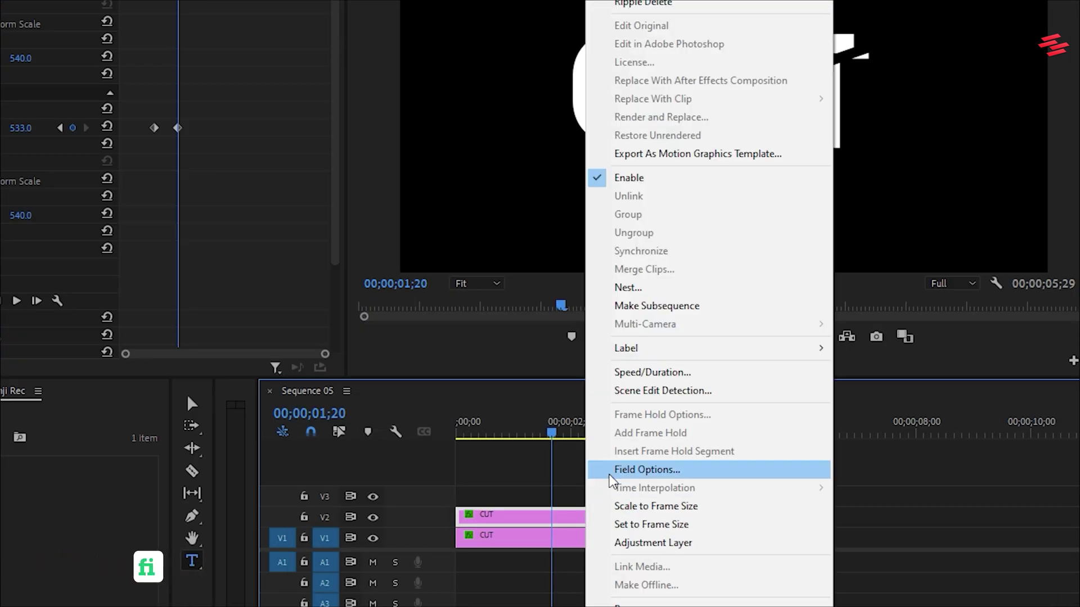
pyautogui.click(618, 288)
pyautogui.click(585, 276)
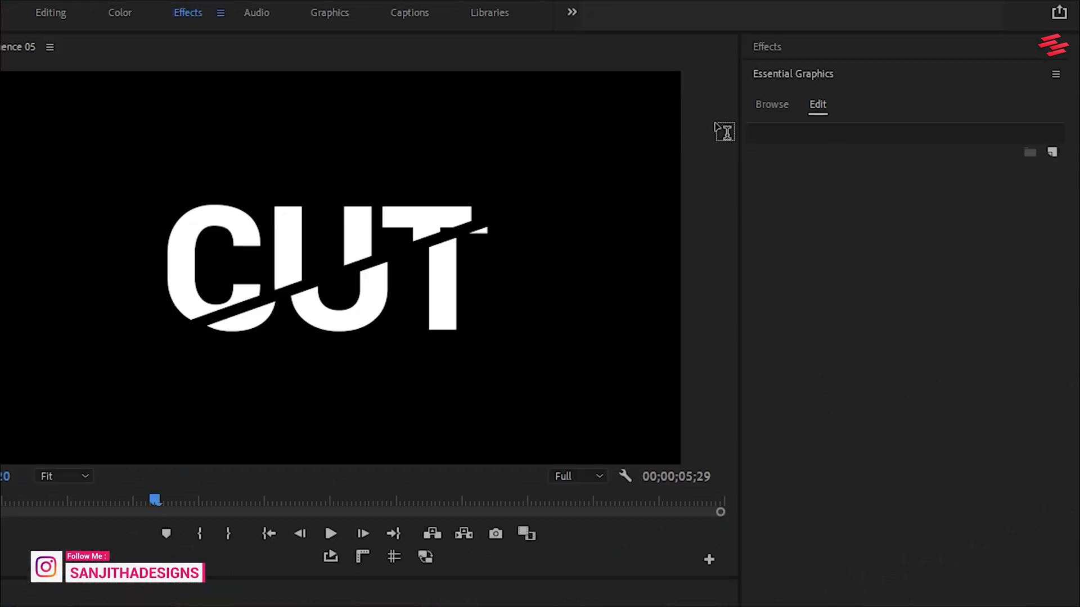
# Find the Drop Shadow effect and apply it to the nested CUT clip on V2
pyautogui.click(804, 49)
pyautogui.click(805, 68)
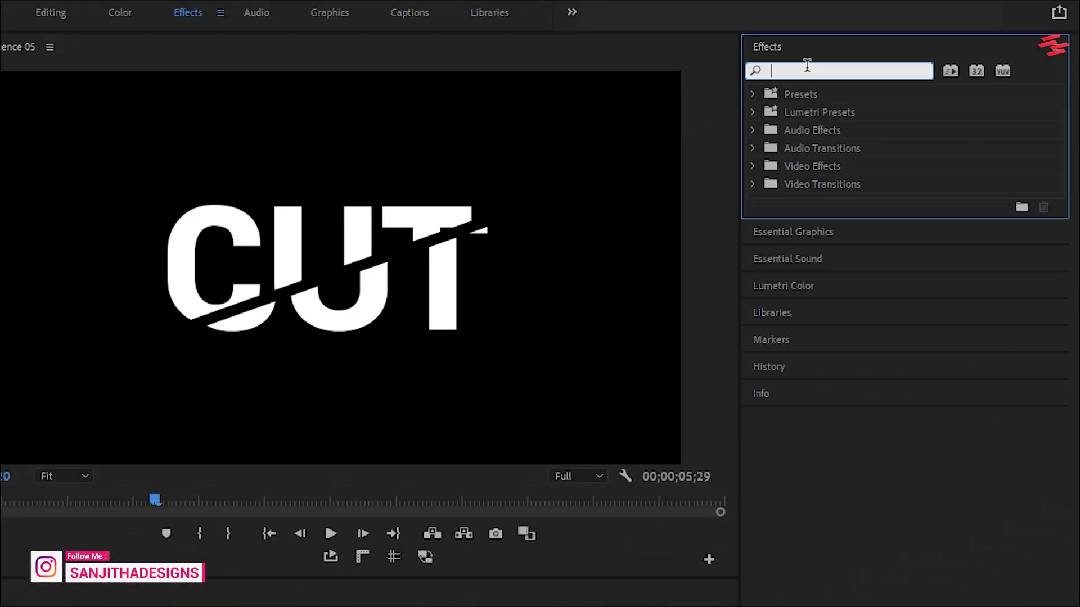
pyautogui.write('drop')
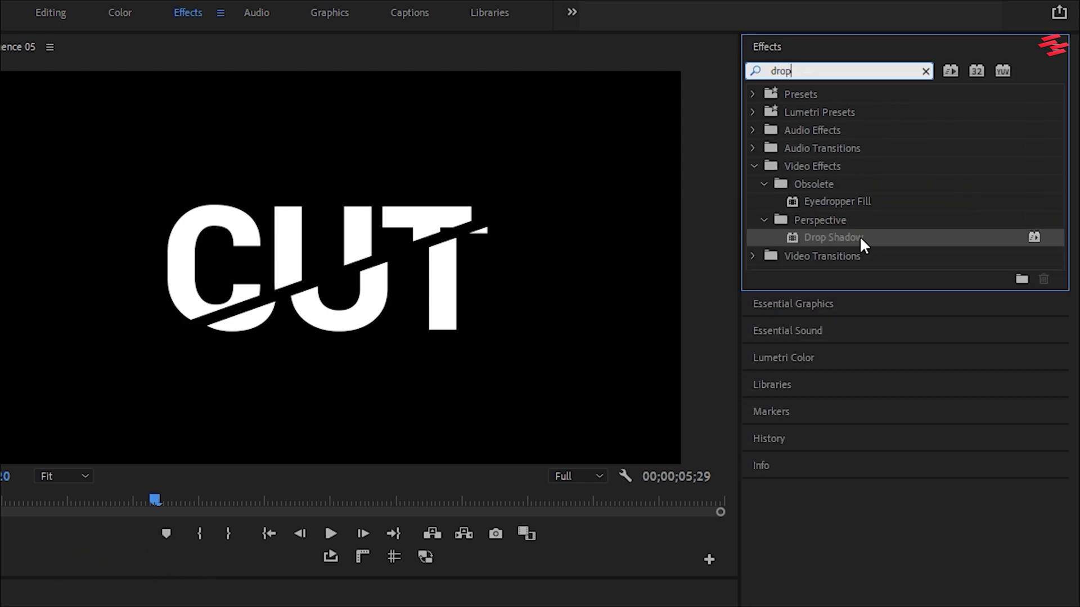
pyautogui.moveTo(863, 241); pyautogui.dragTo(520, 489)
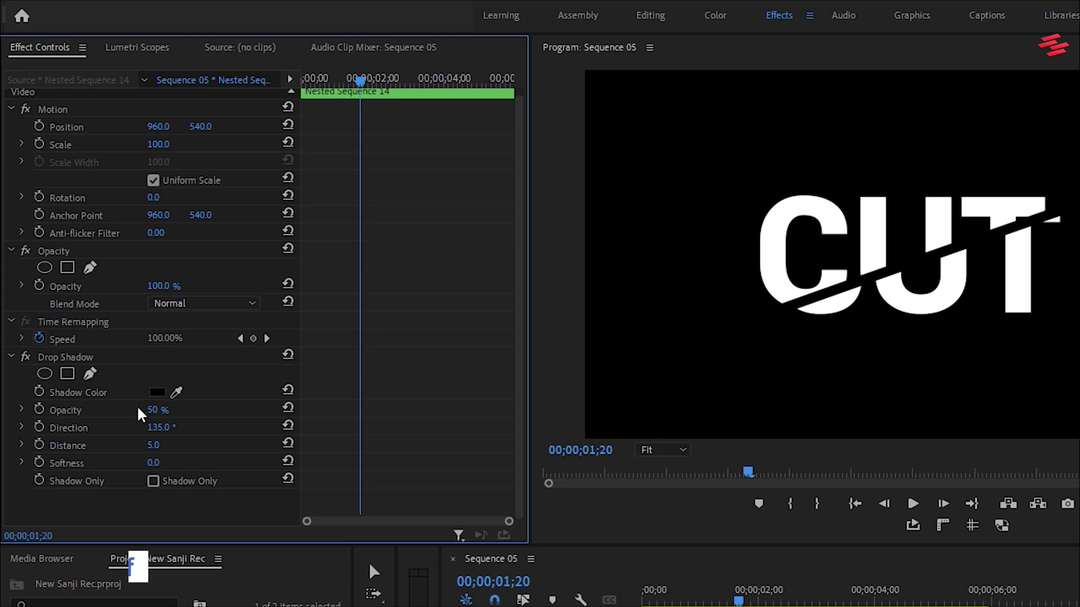
# Set the Drop Shadow's Opacity to 100% and its Direction to 150°
pyautogui.click(155, 410)
pyautogui.write('1')
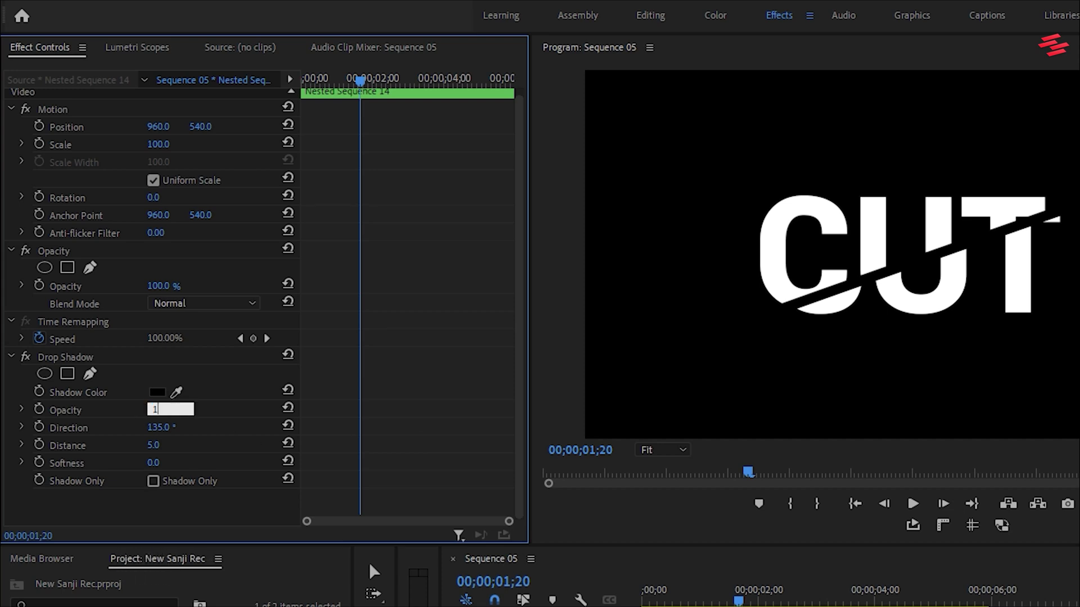
pyautogui.write('00')
pyautogui.press('Return')
pyautogui.click(166, 423)
pyautogui.write('1')
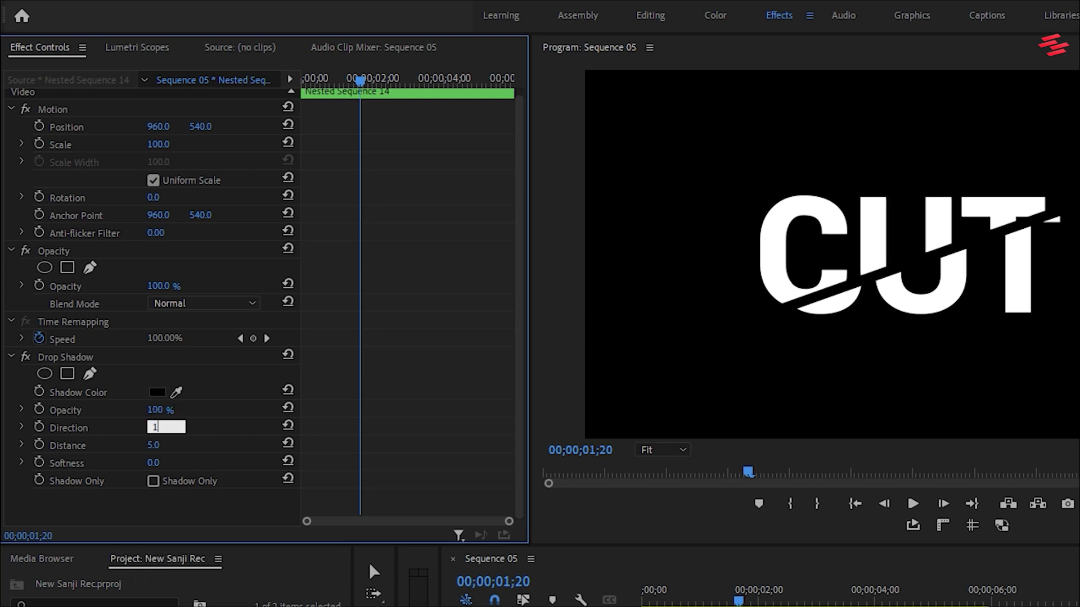
pyautogui.write('50')
pyautogui.press('Return')
# Set the Drop Shadow's Distance to 25 and its Softness to 20
pyautogui.click(155, 447)
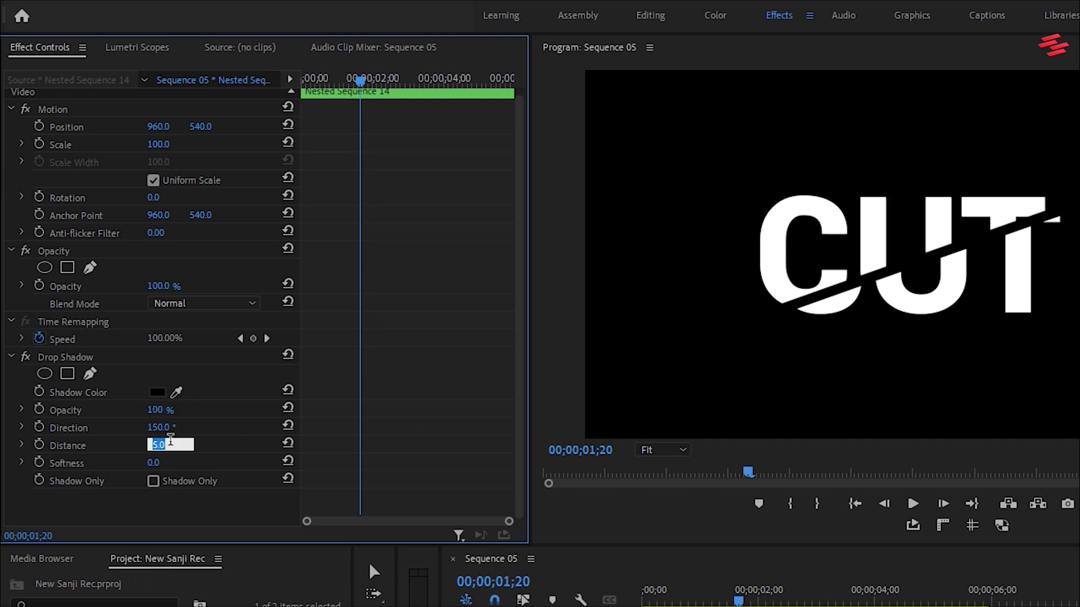
pyautogui.write('25')
pyautogui.press('Return')
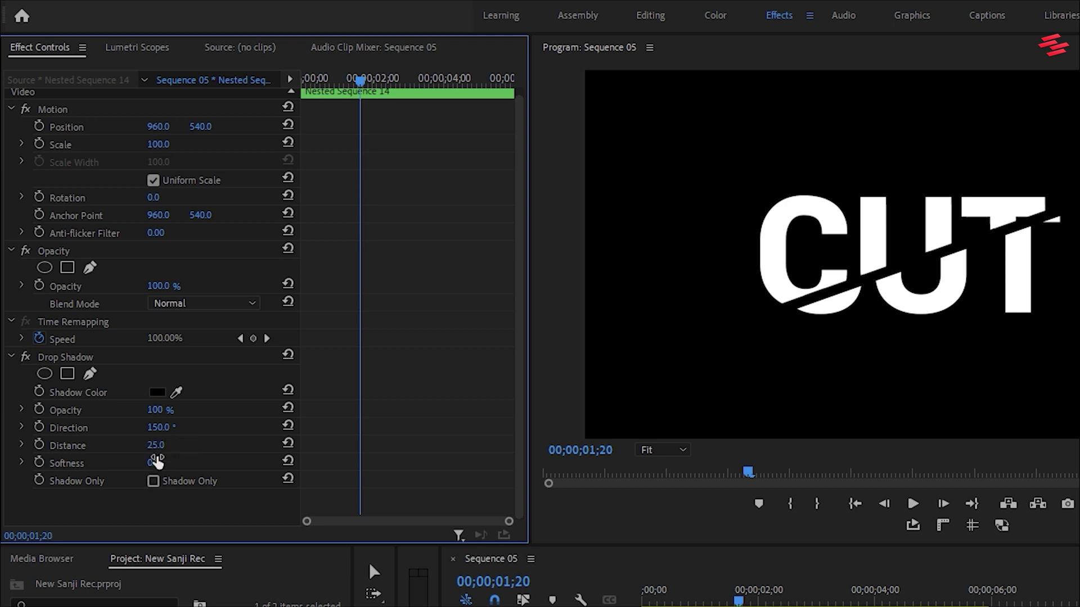
pyautogui.click(155, 462)
pyautogui.write('20')
pyautogui.press('Return')
# Duplicate the Drop Shadow effect on the nested clip and set the copy's Distance to 50 and Softness to 120
pyautogui.click(94, 360)
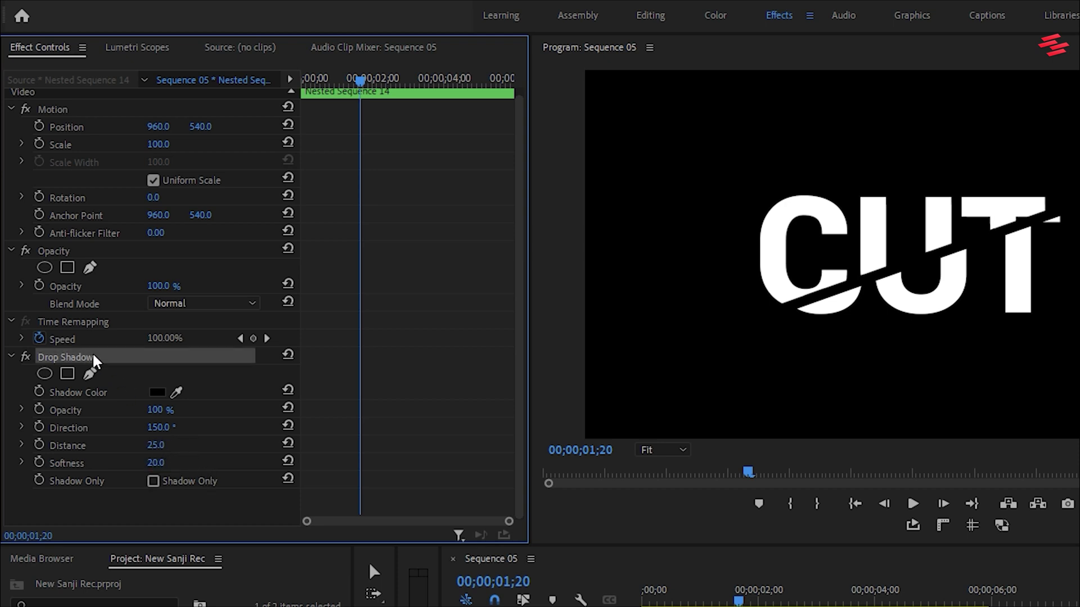
pyautogui.hotkey('ctrl', 'c')
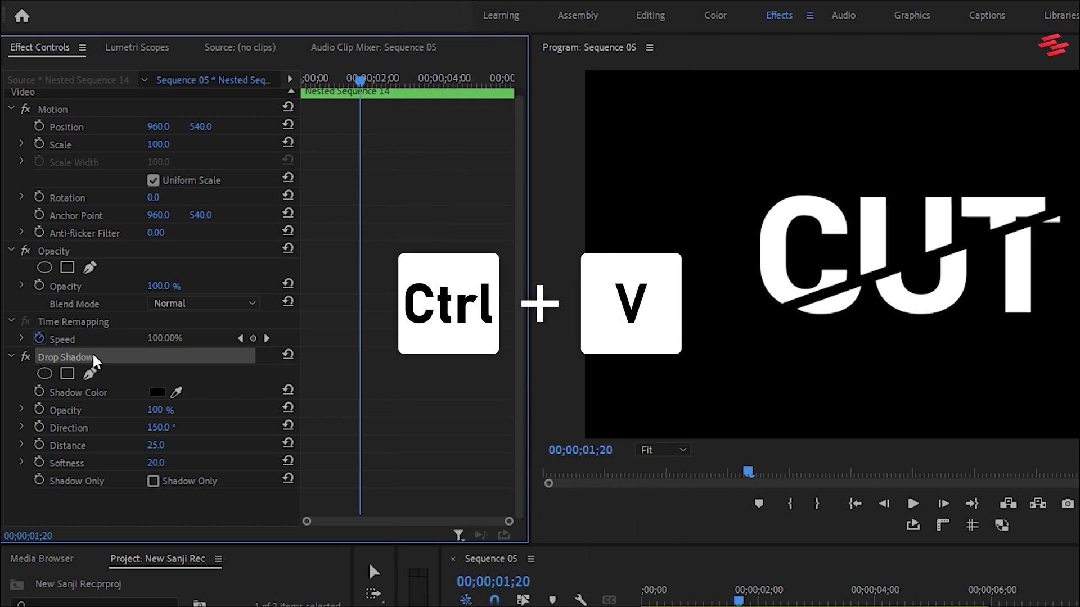
pyautogui.hotkey('ctrl', 'v')
pyautogui.moveTo(518, 374); pyautogui.dragTo(518, 465)
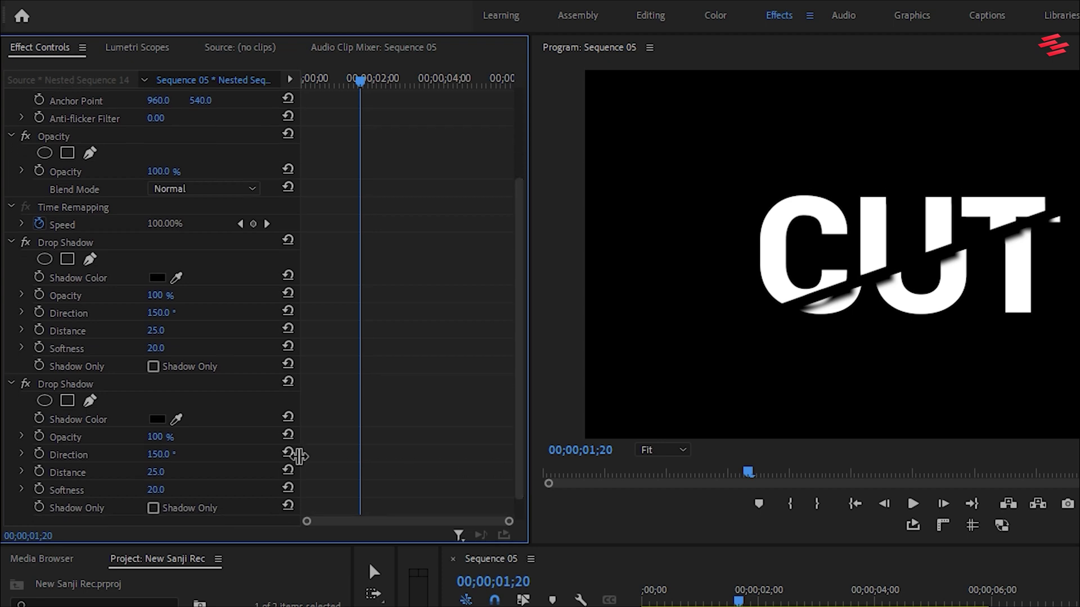
pyautogui.click(168, 470)
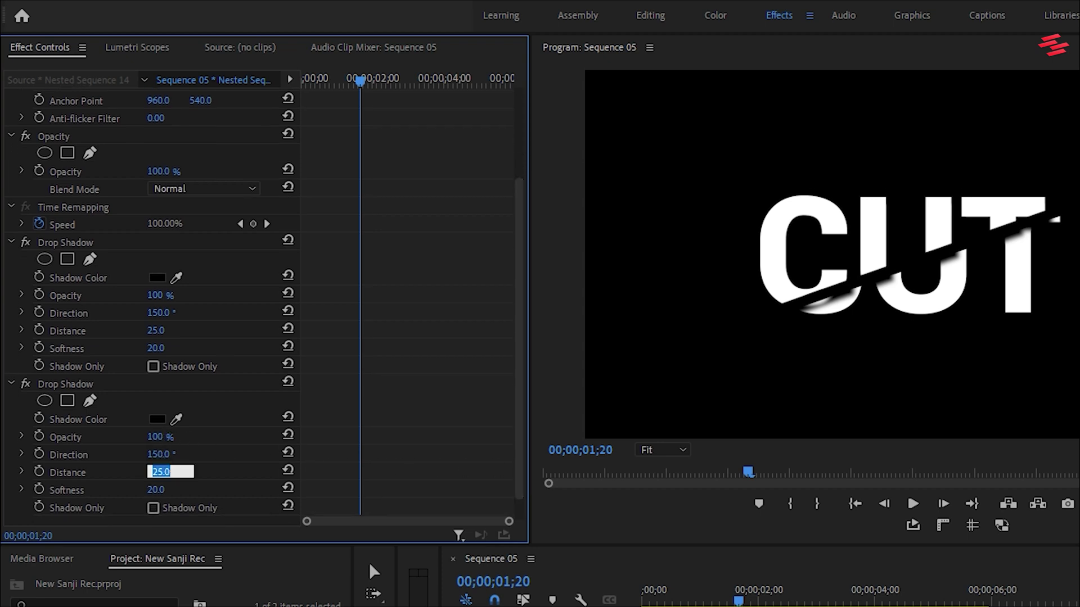
pyautogui.write('50')
pyautogui.press('Return')
pyautogui.click(156, 491)
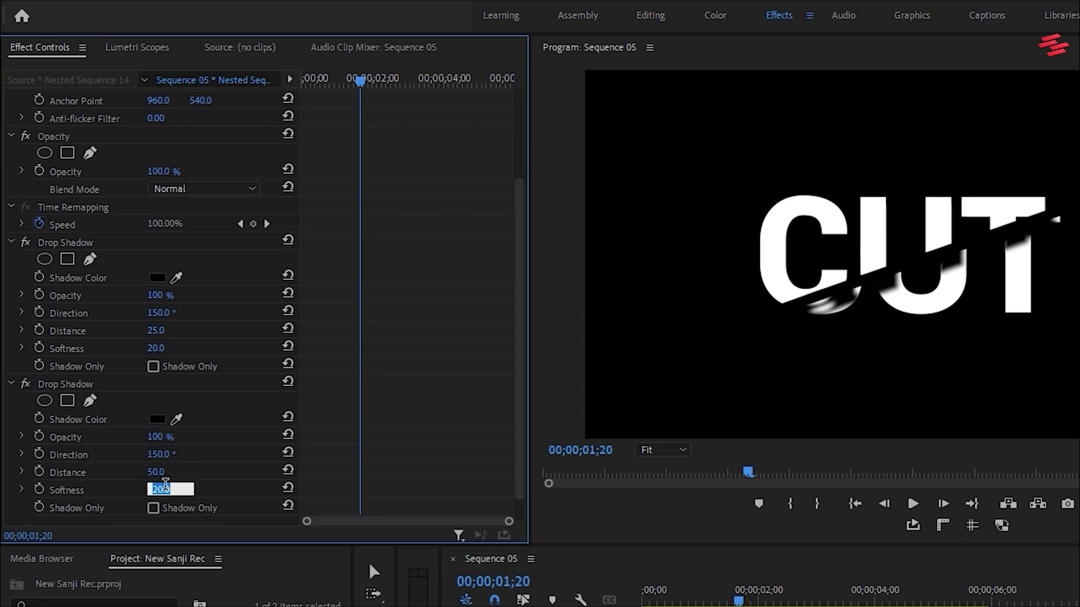
pyautogui.write('120')
pyautogui.press('Return')
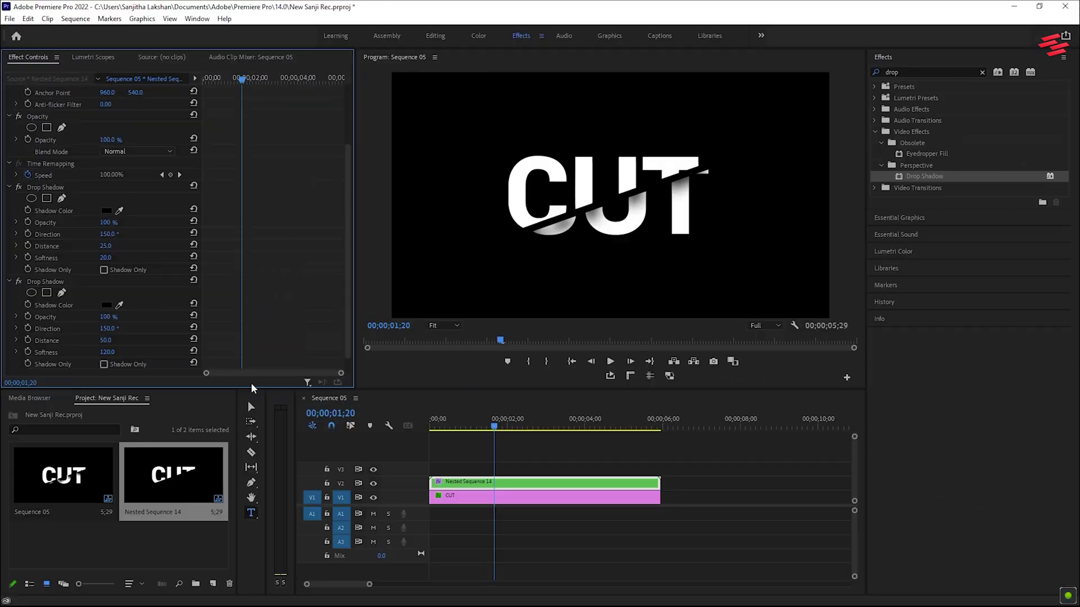
# At the lower CUT clip's first Position keyframe, 00;00;01;00, keyframe the Opacity of both Drop Shadows on the nested clip at 0%
pyautogui.click(452, 438)
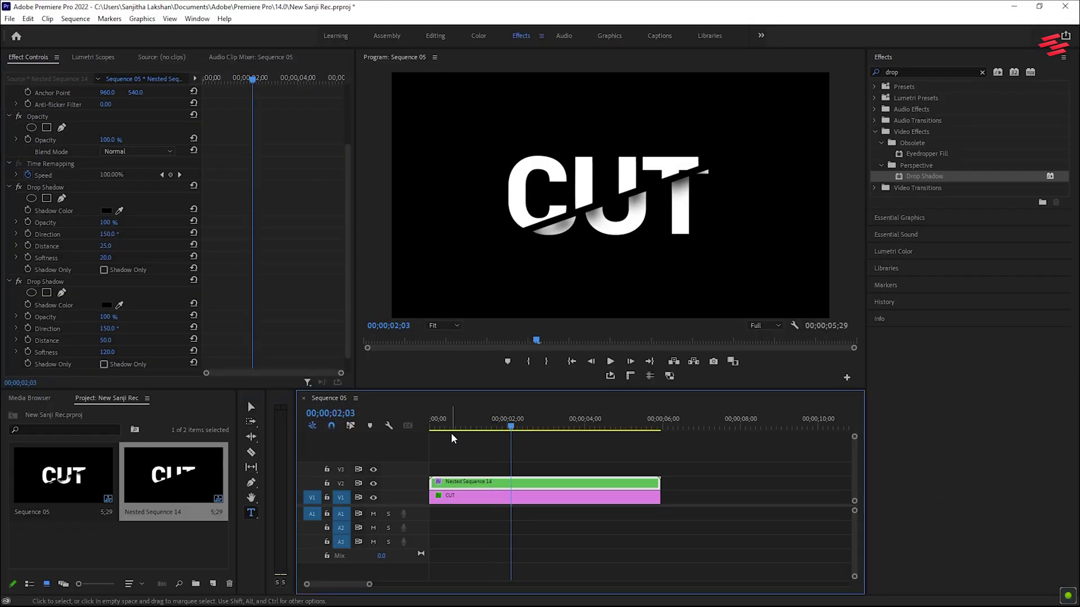
pyautogui.click(515, 499)
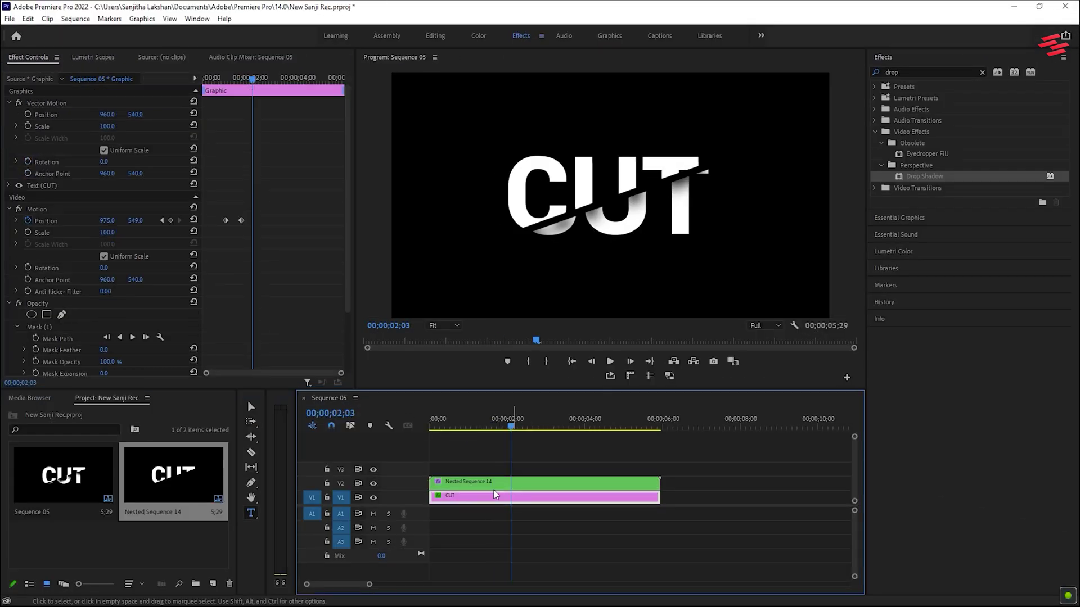
pyautogui.click(162, 222)
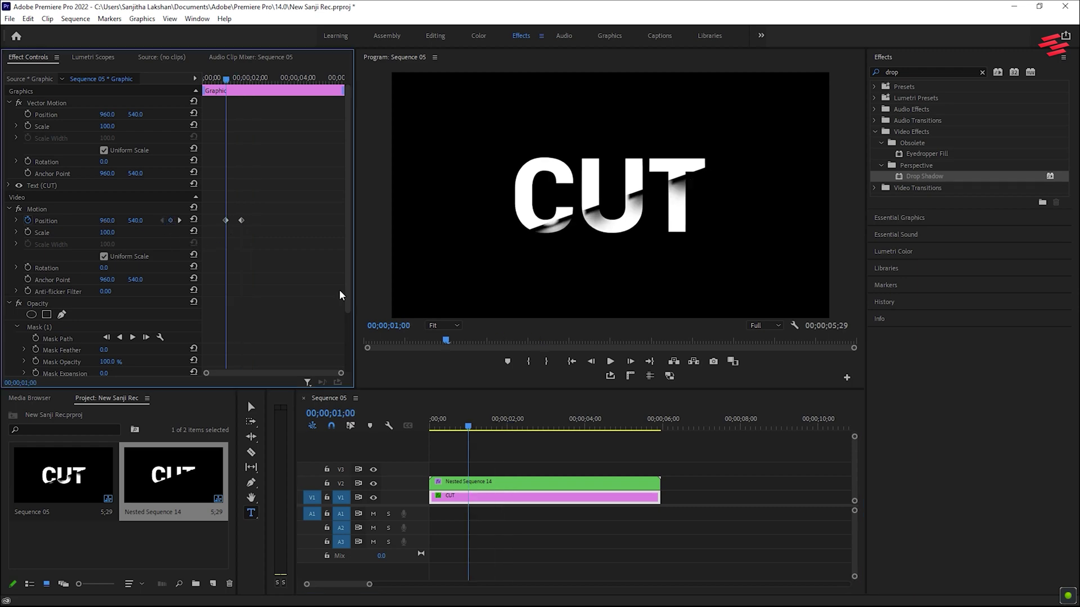
pyautogui.click(545, 487)
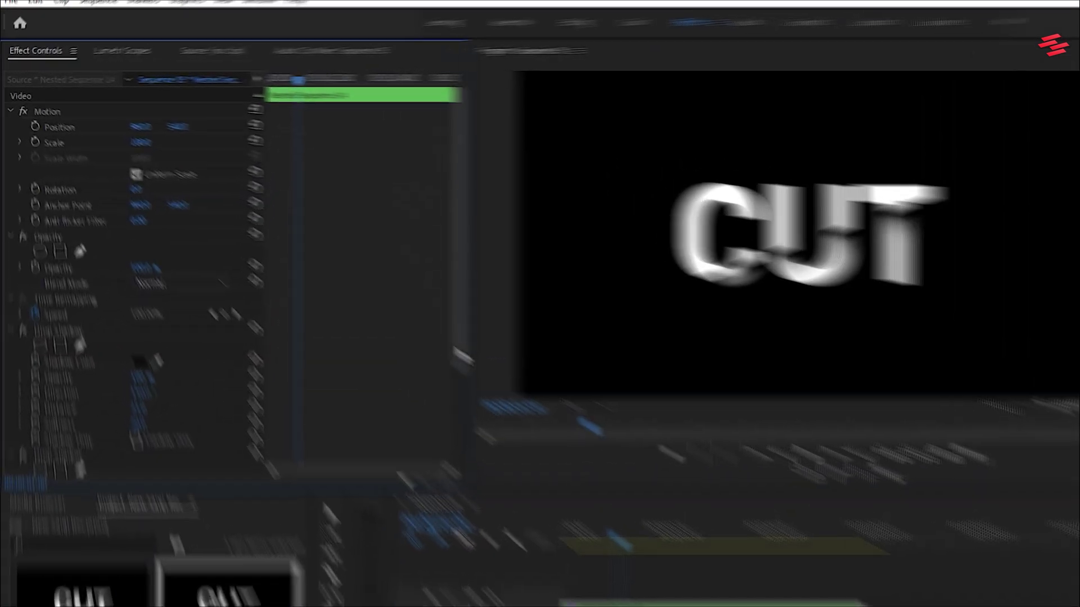
pyautogui.moveTo(347, 283); pyautogui.dragTo(355, 338)
pyautogui.scroll(-2, 238, 384)
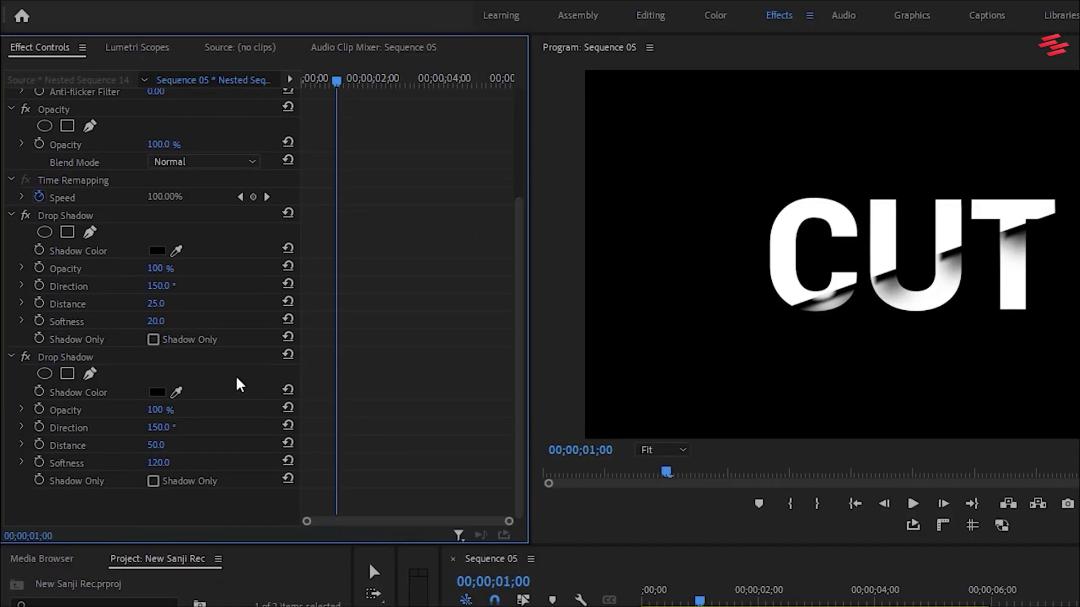
pyautogui.click(39, 268)
pyautogui.click(38, 409)
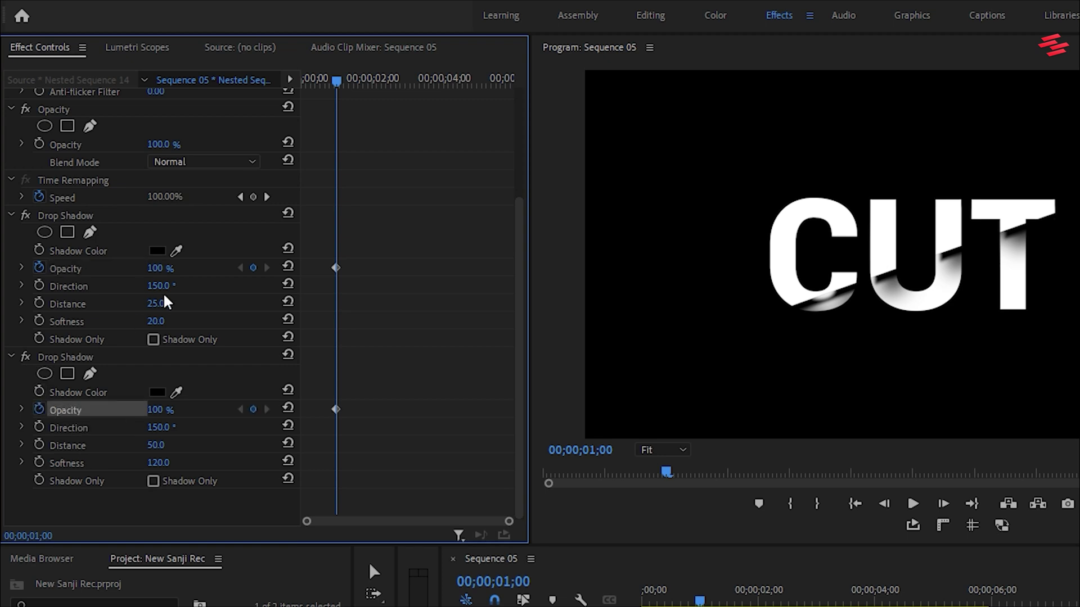
pyautogui.click(168, 267)
pyautogui.press('Return')
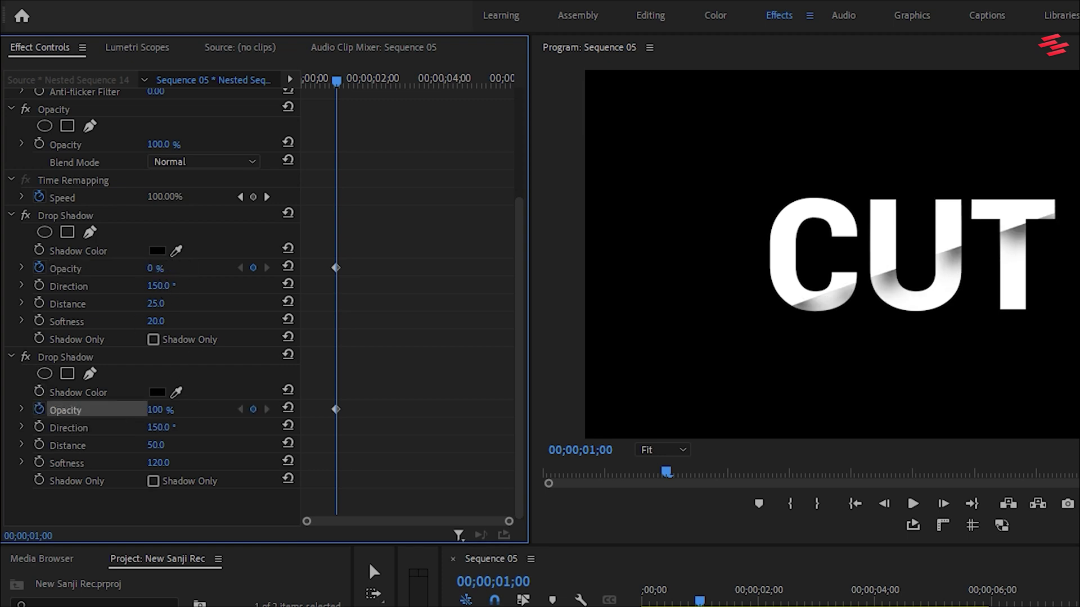
pyautogui.click(168, 409)
pyautogui.write('0')
pyautogui.press('Return')
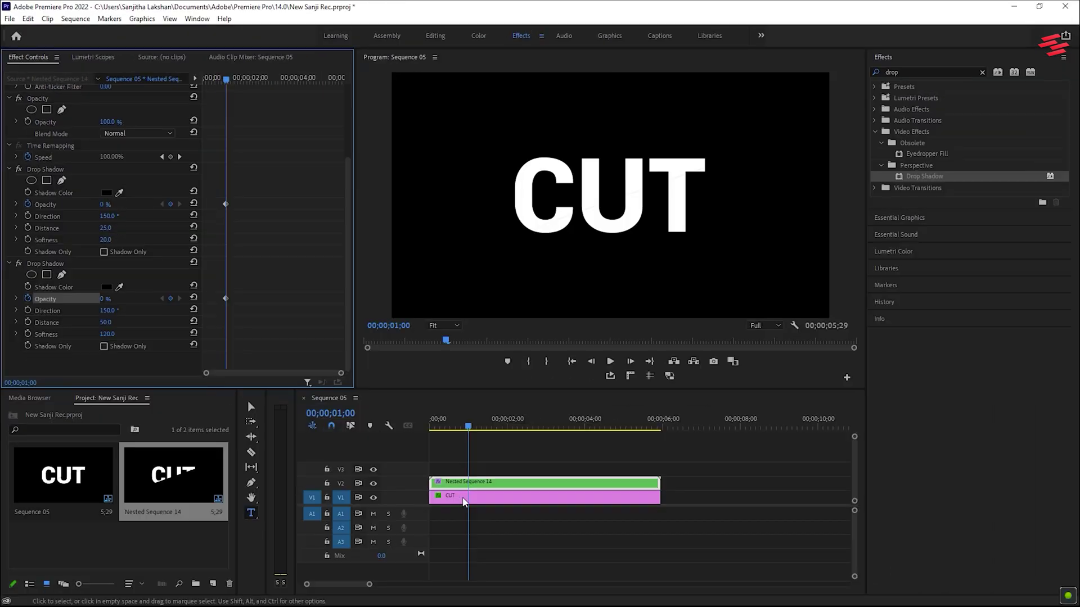
# At the lower CUT clip's second Position keyframe, 00;00;01;20, set the Opacity of both Drop Shadows on the nested clip to 100%
pyautogui.click(495, 502)
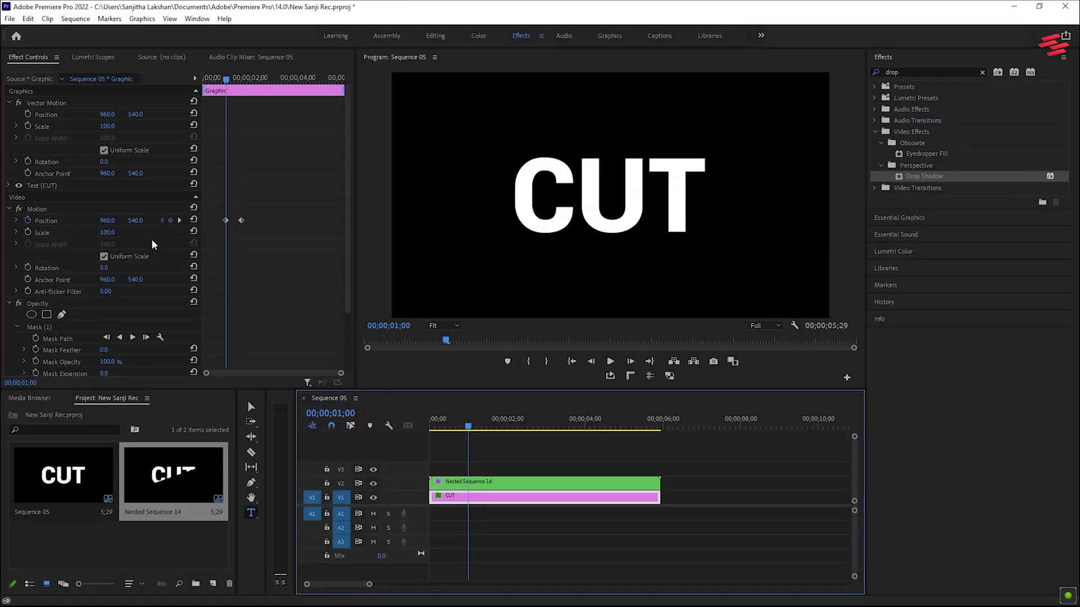
pyautogui.click(180, 221)
pyautogui.click(542, 485)
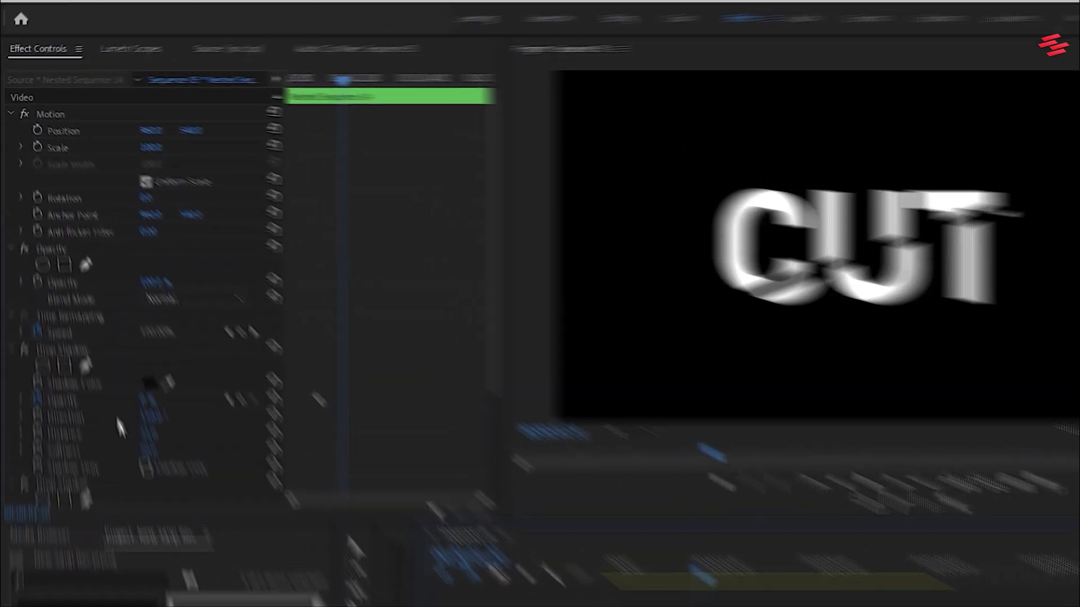
pyautogui.click(105, 303)
pyautogui.write('100')
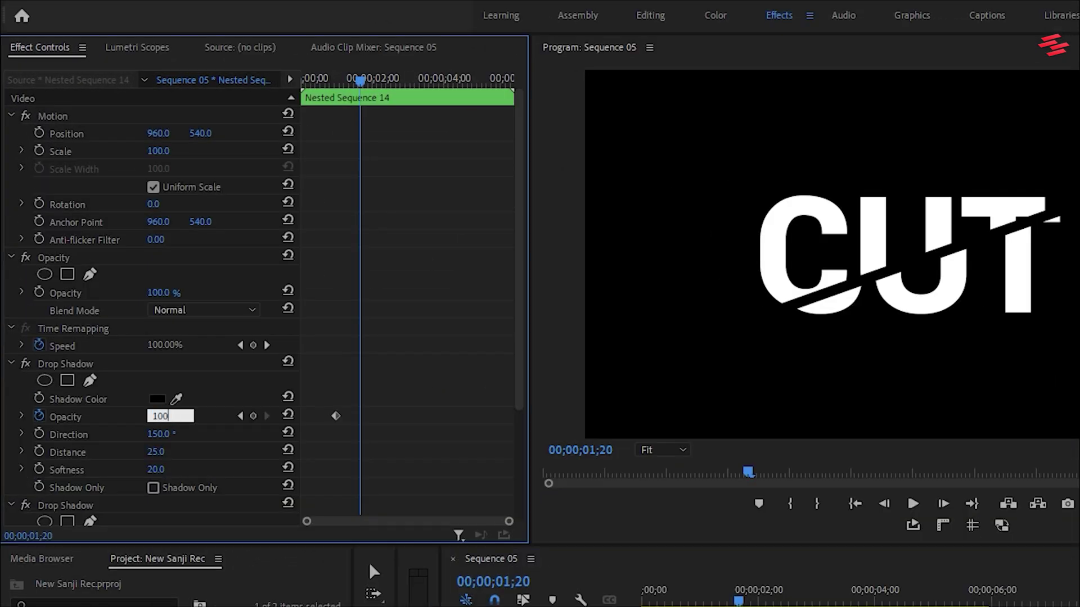
pyautogui.press('Return')
pyautogui.scroll(-3, 521, 473)
pyautogui.click(155, 410)
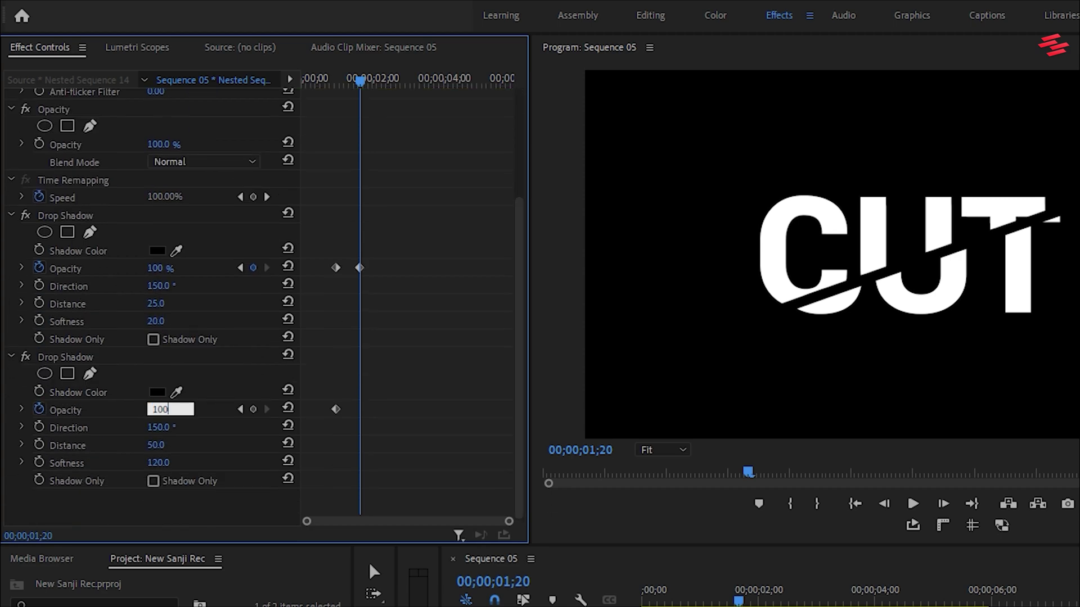
pyautogui.write('100')
pyautogui.press('Return')
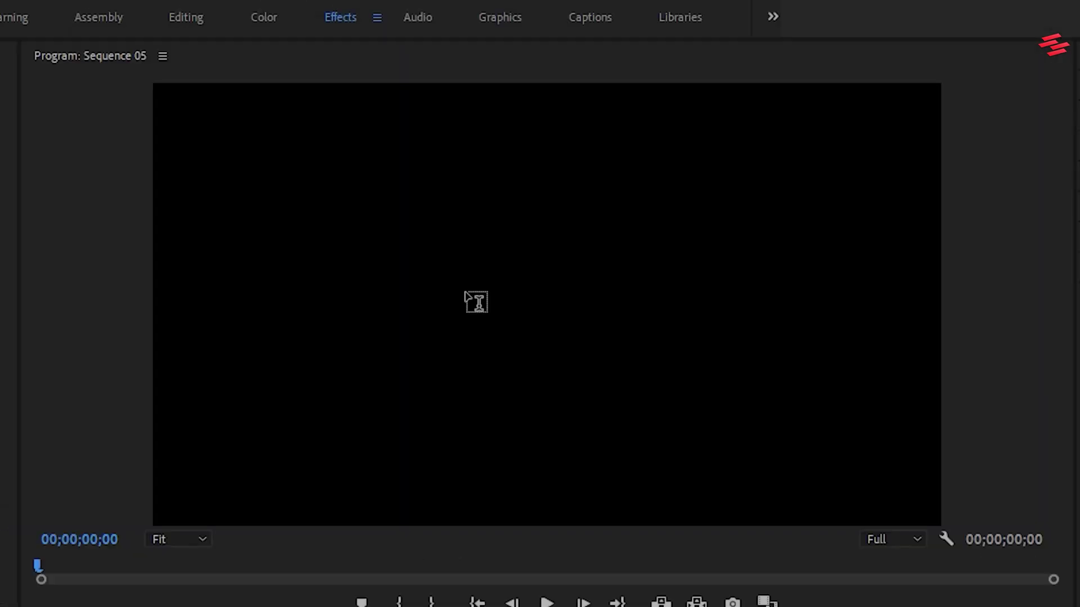
# Add a TEXT title, centre-align its text, and centre it vertically and horizontally in the frame
pyautogui.click(465, 291)
pyautogui.write('TEXT')
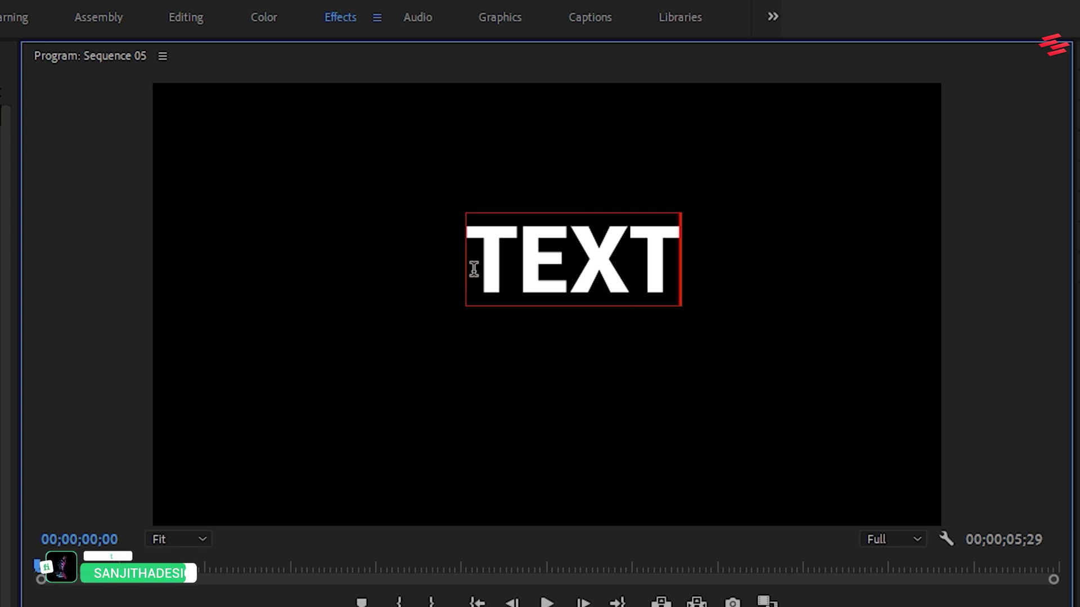
pyautogui.moveTo(473, 269); pyautogui.dragTo(707, 276)
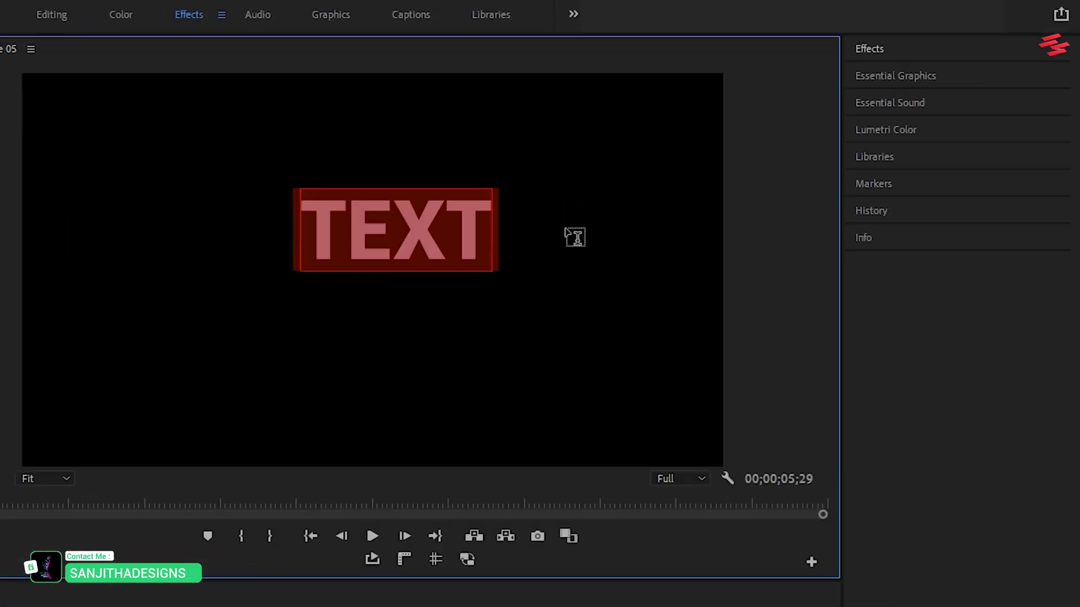
pyautogui.click(893, 78)
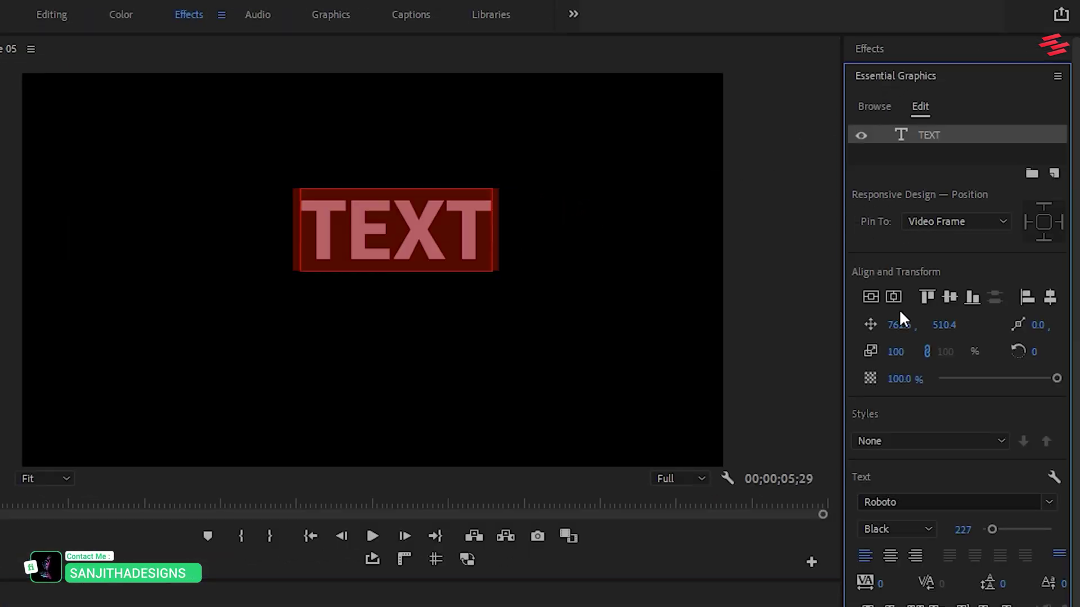
pyautogui.click(890, 556)
pyautogui.click(870, 296)
pyautogui.click(893, 297)
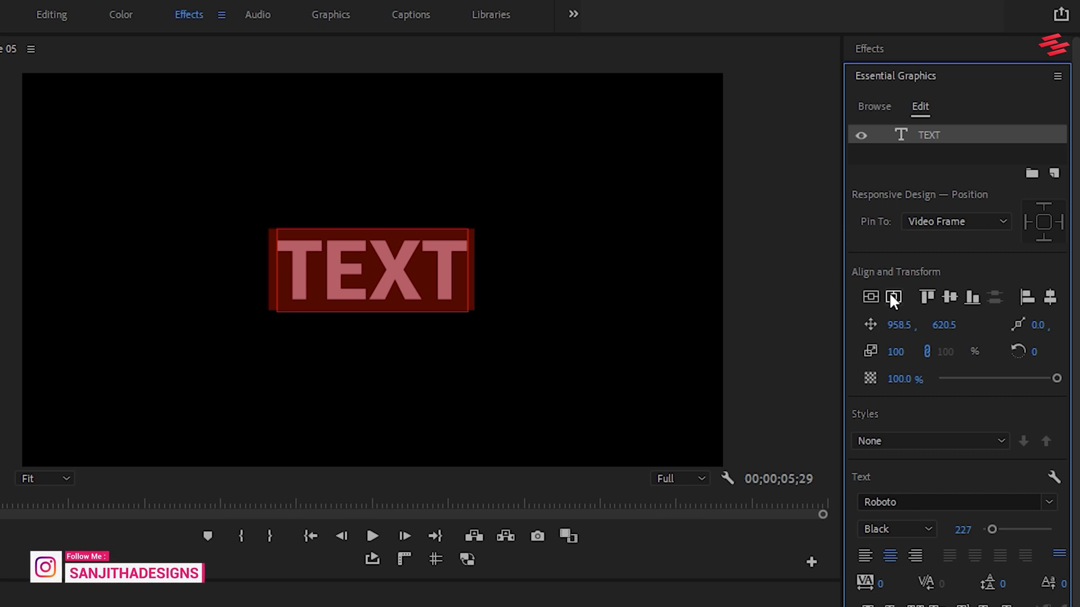
# Find the Transform effect under Distort and apply it to the TEXT clip on V1
pyautogui.click(879, 47)
pyautogui.click(887, 70)
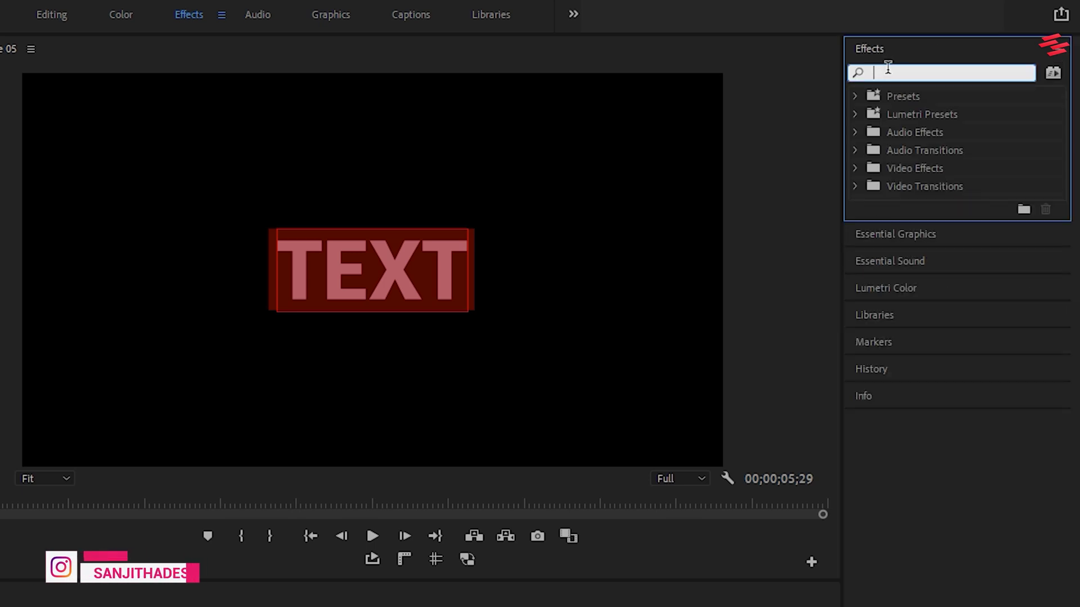
pyautogui.write('transform')
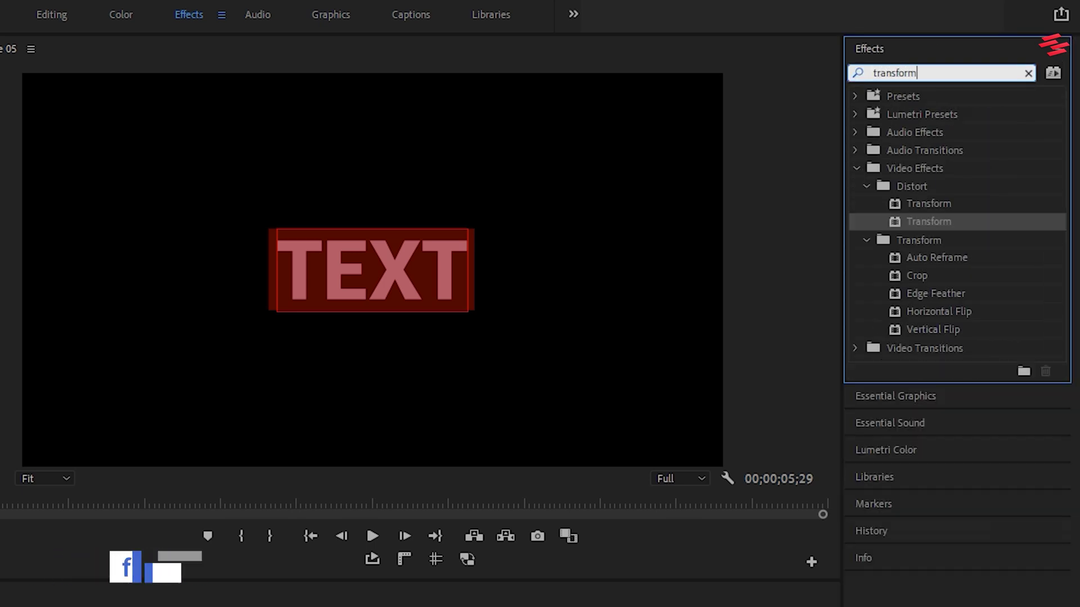
pyautogui.moveTo(928, 221); pyautogui.dragTo(254, 606)
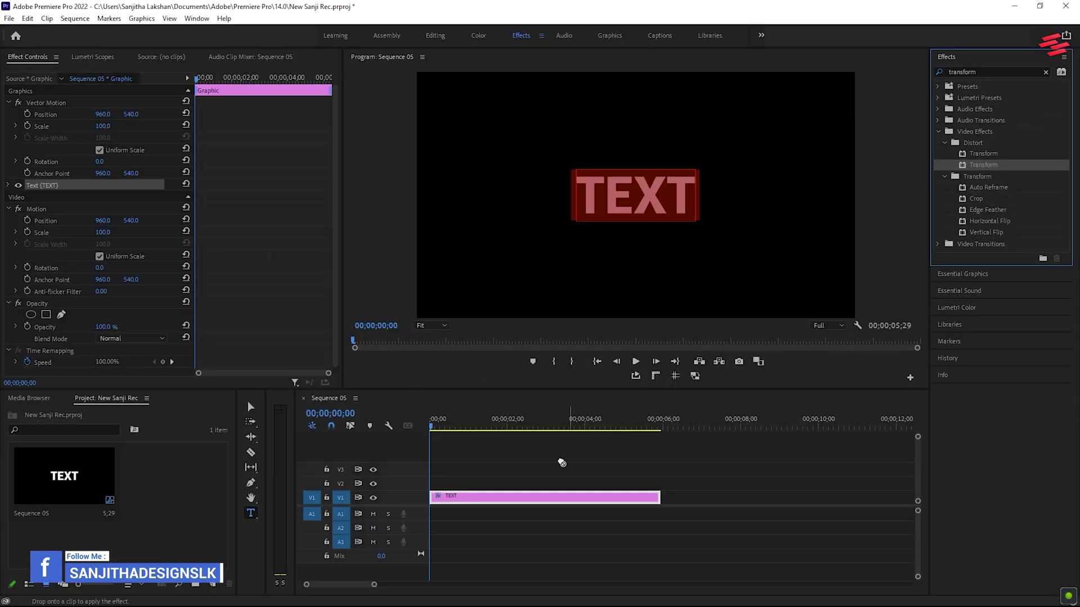
pyautogui.moveTo(561, 462); pyautogui.dragTo(494, 499)
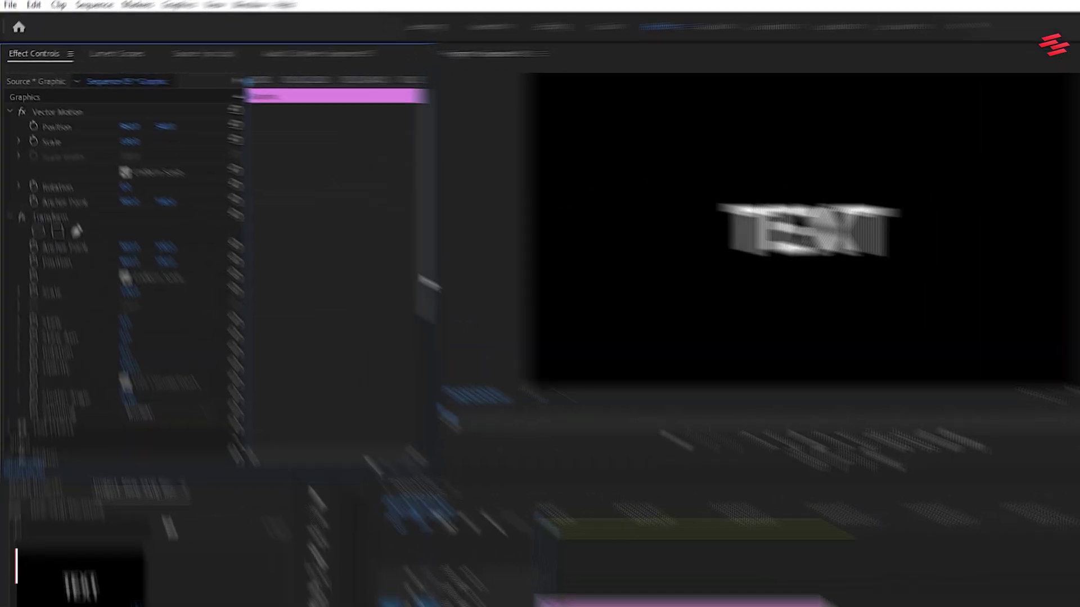
# Turn off Uniform Scale in the Transform effect and keyframe Scale Width at 1 at 00;00;00;00
pyautogui.moveTo(335, 235); pyautogui.dragTo(336, 254)
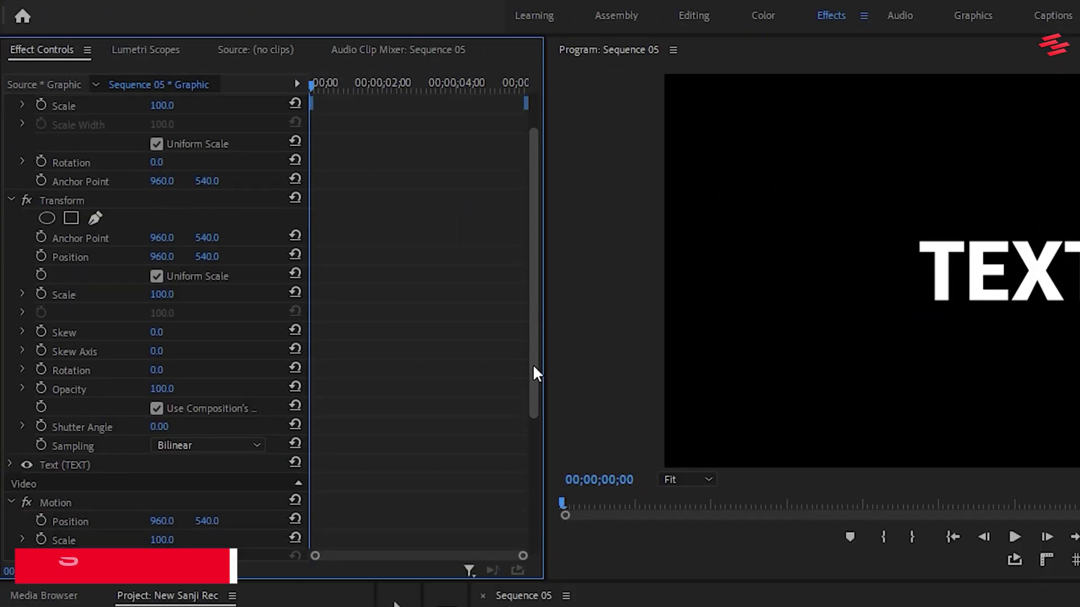
pyautogui.moveTo(534, 371); pyautogui.dragTo(533, 393)
pyautogui.click(156, 239)
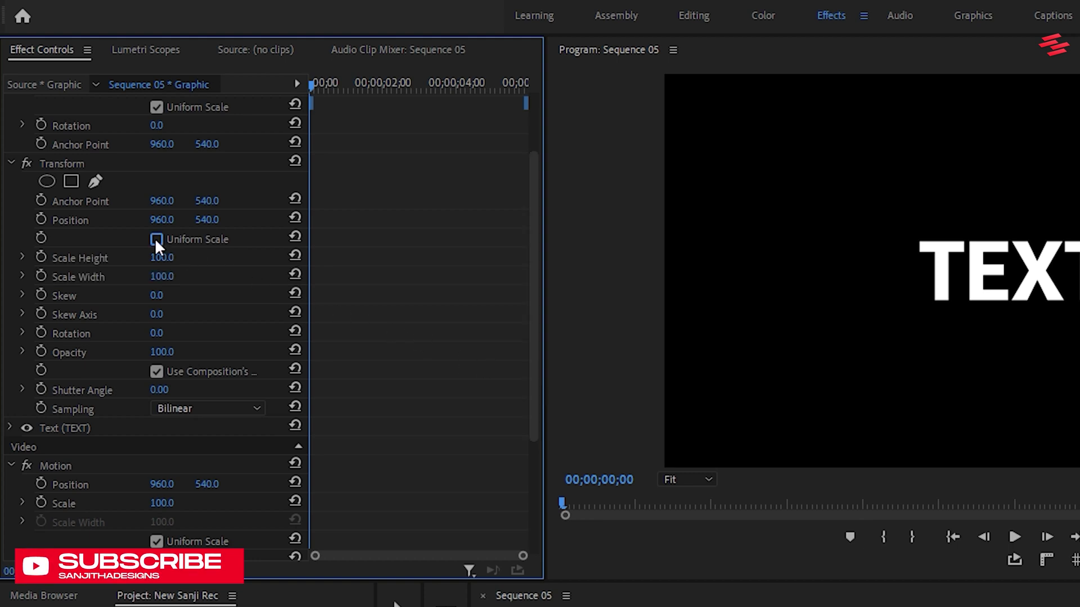
pyautogui.click(159, 278)
pyautogui.write('1')
pyautogui.press('Return')
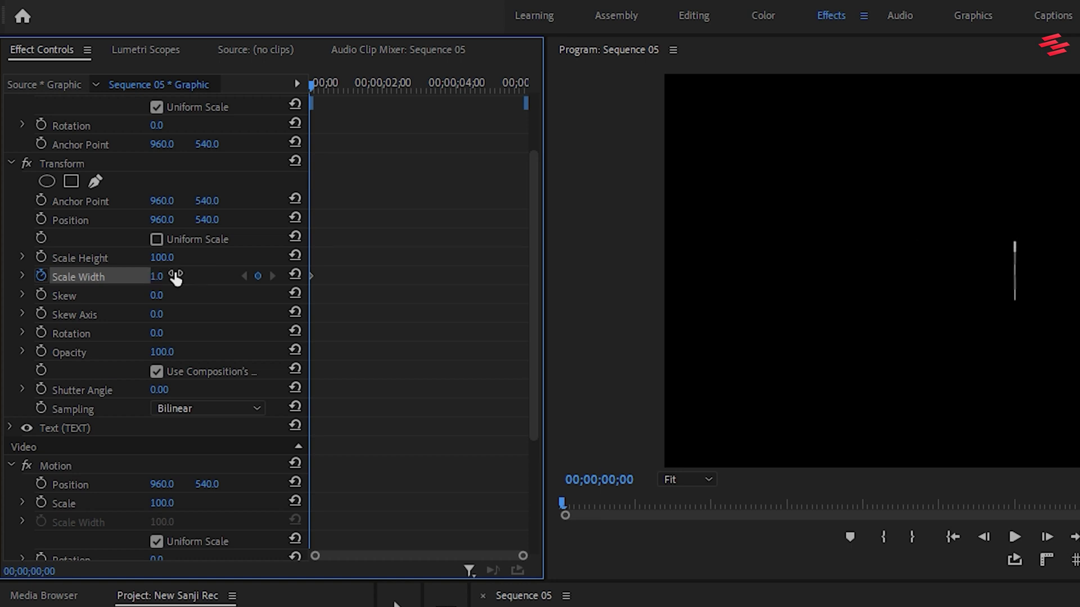
# At 00;00;00;03, set the Transform effect's Scale Width to 125
pyautogui.press('Right')
pyautogui.press('Right')
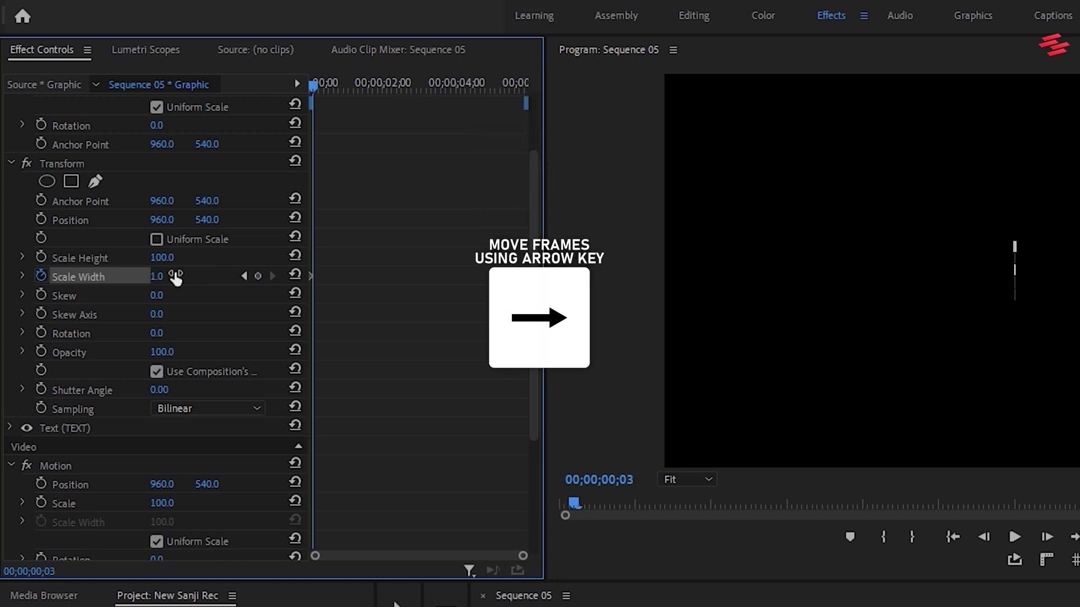
pyautogui.click(158, 276)
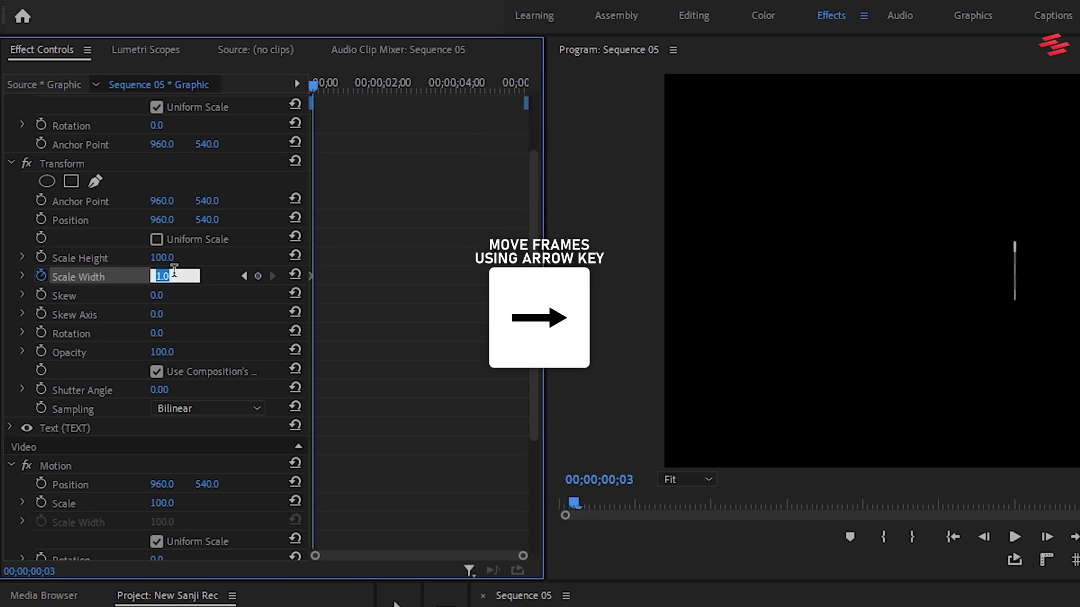
pyautogui.press('Return')
# Move three frames forward to 00;00;00;06 and set the Transform effect's Scale Width to 100
pyautogui.press('Right')
pyautogui.press('Right')
pyautogui.press('Right')
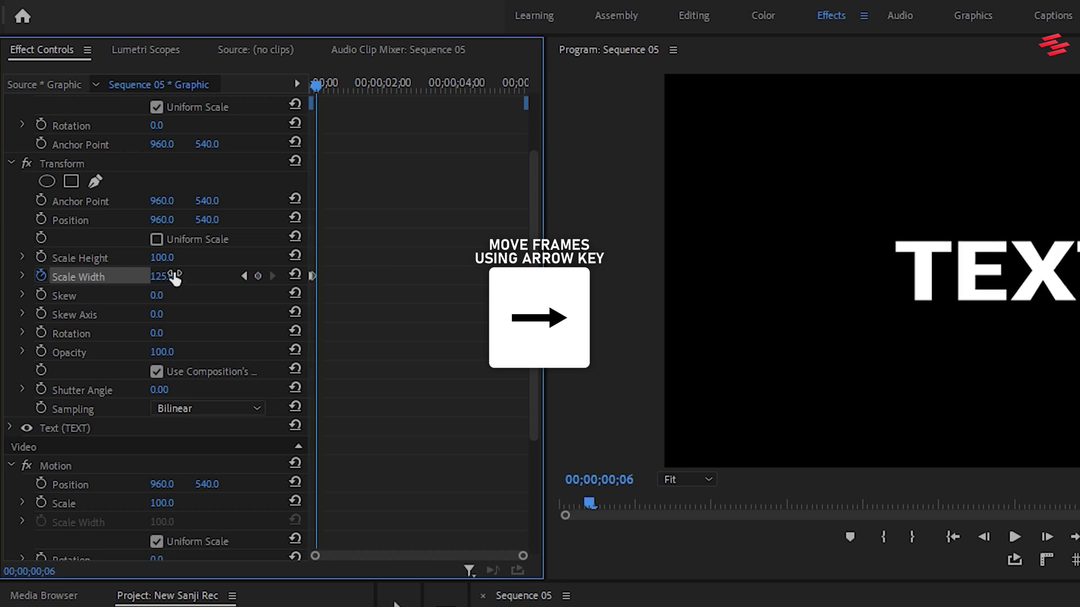
pyautogui.click(167, 277)
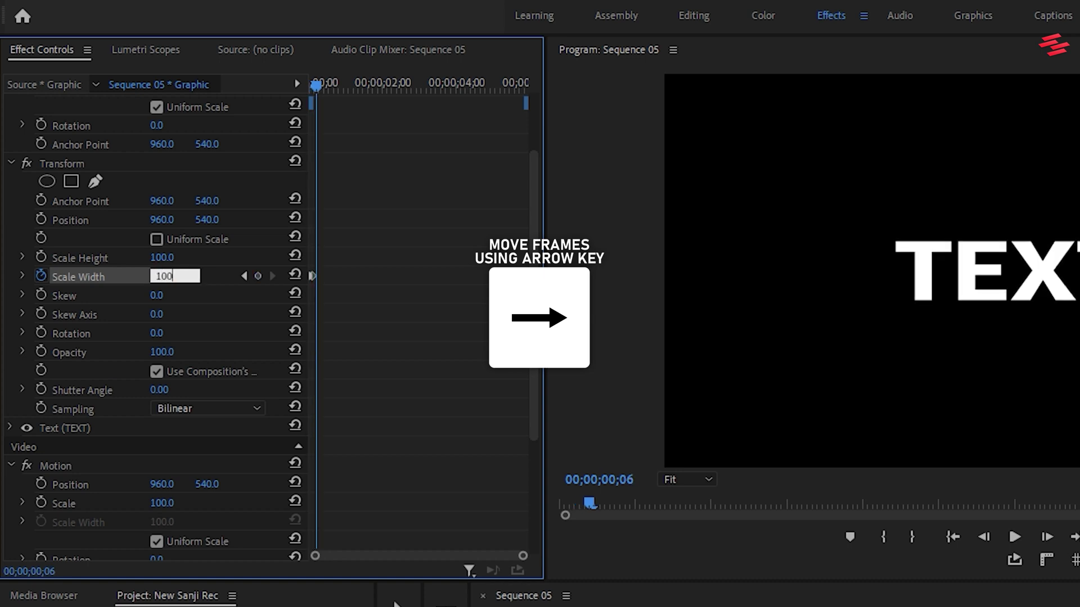
pyautogui.press('Return')
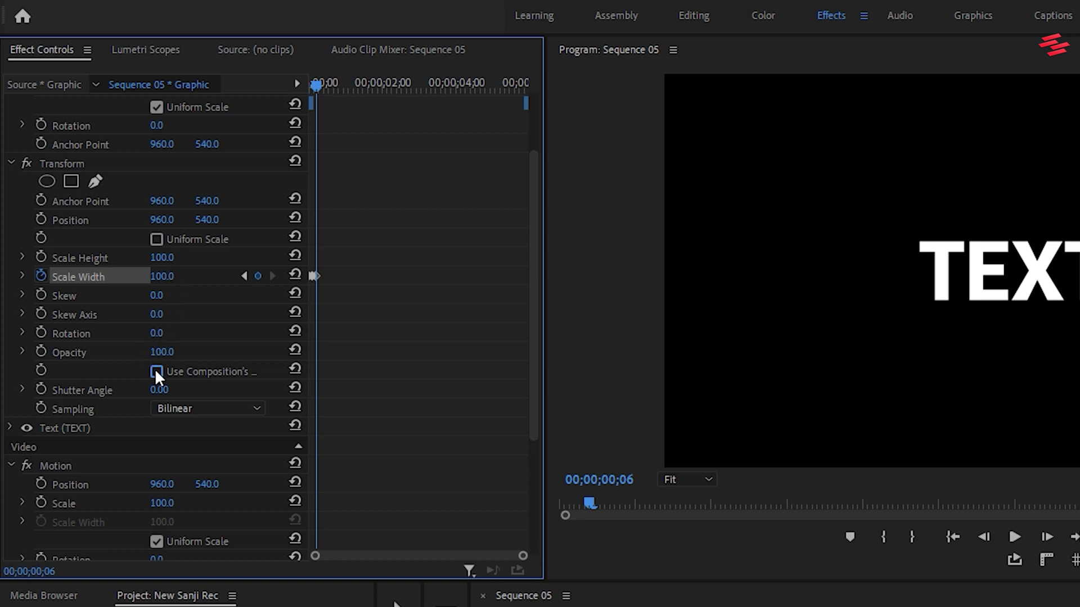
# Turn off Use Composition's Shutter Angle in Transform, set Shutter Angle to 360, and play the animation from the sequence start
pyautogui.click(158, 391)
pyautogui.press('Return')
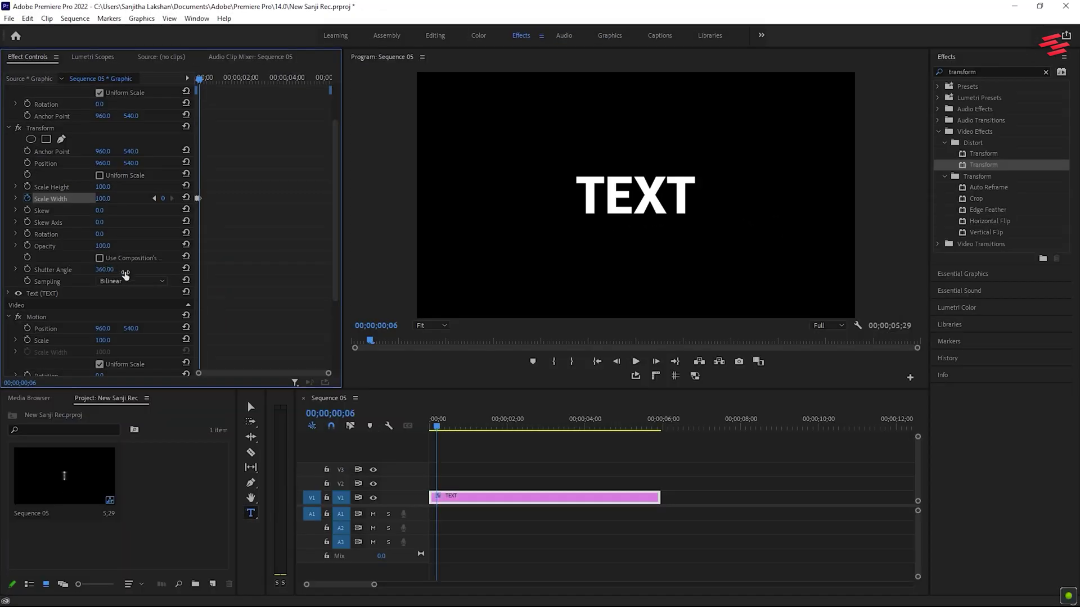
pyautogui.moveTo(454, 425); pyautogui.dragTo(430, 425)
pyautogui.press('space')
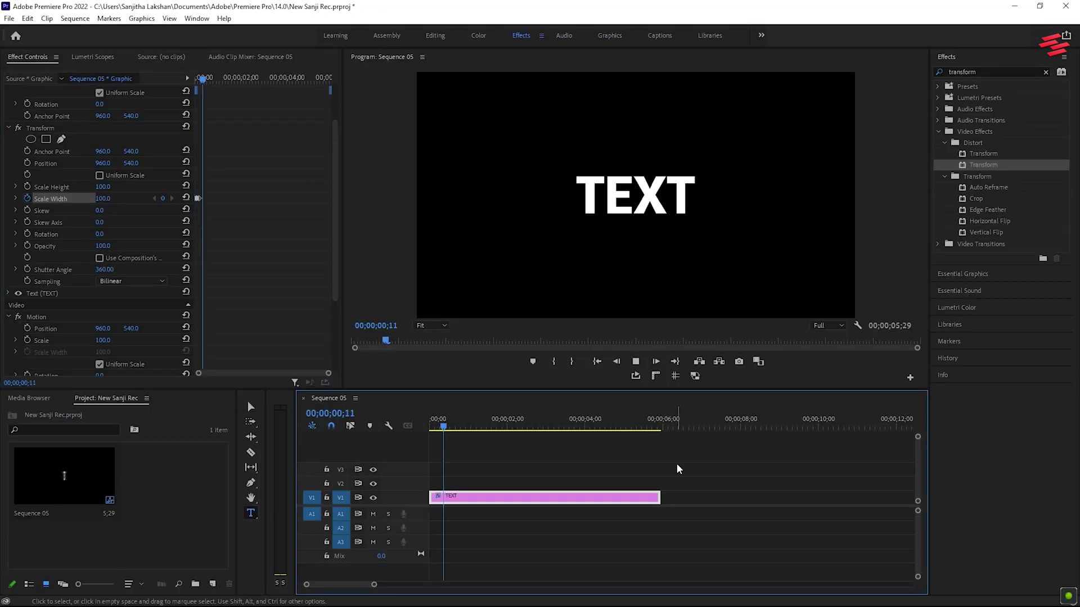
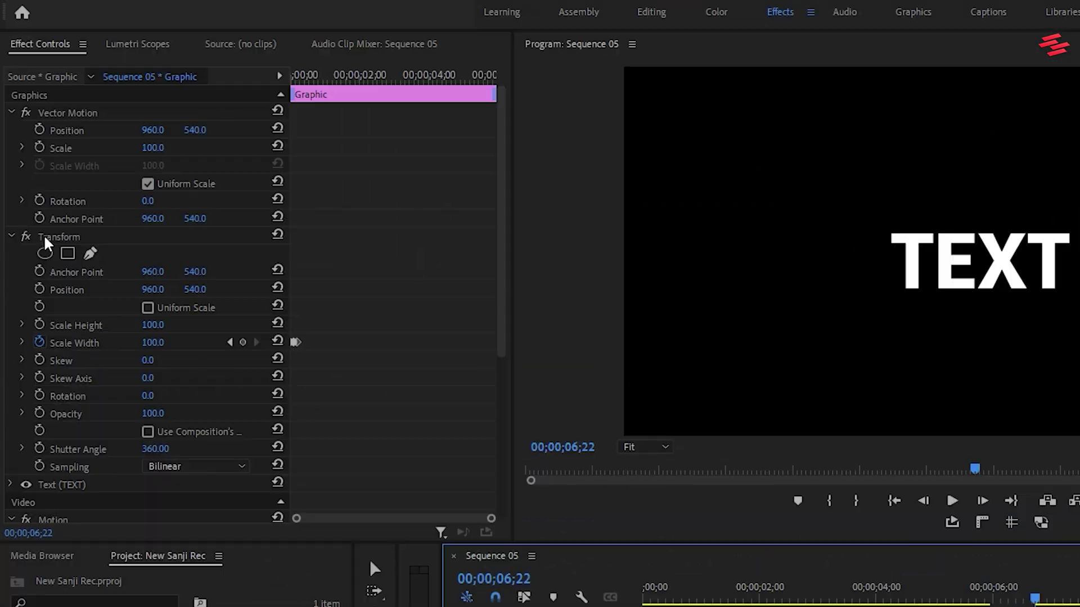
# Copy the animated Transform effect from the TEXT clip to the TEXT 2 clip and play back the result
pyautogui.click(41, 237)
pyautogui.hotkey('ctrl', 'c')
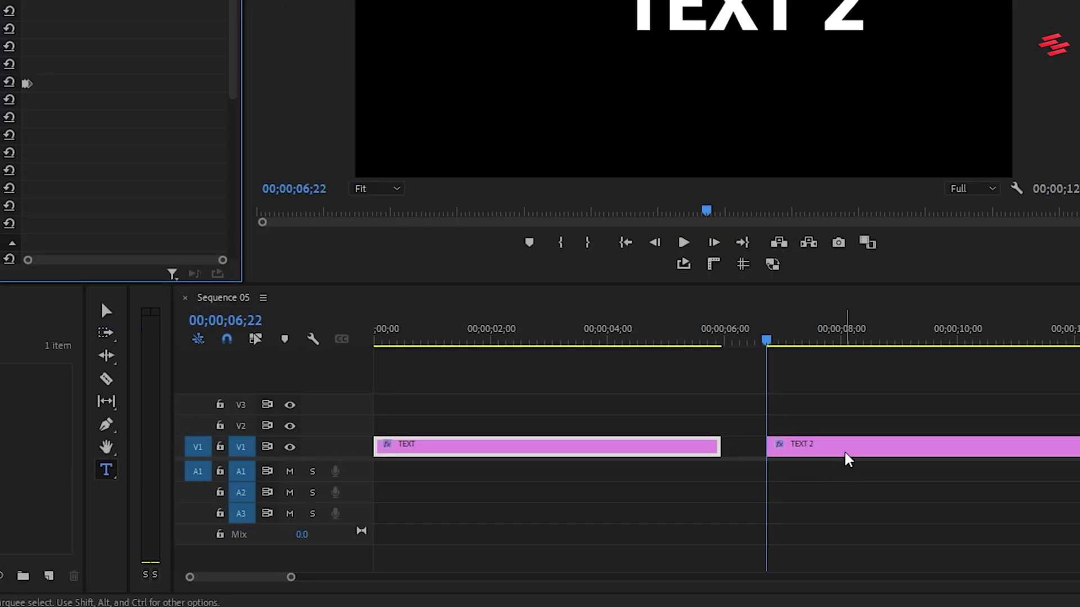
pyautogui.click(846, 456)
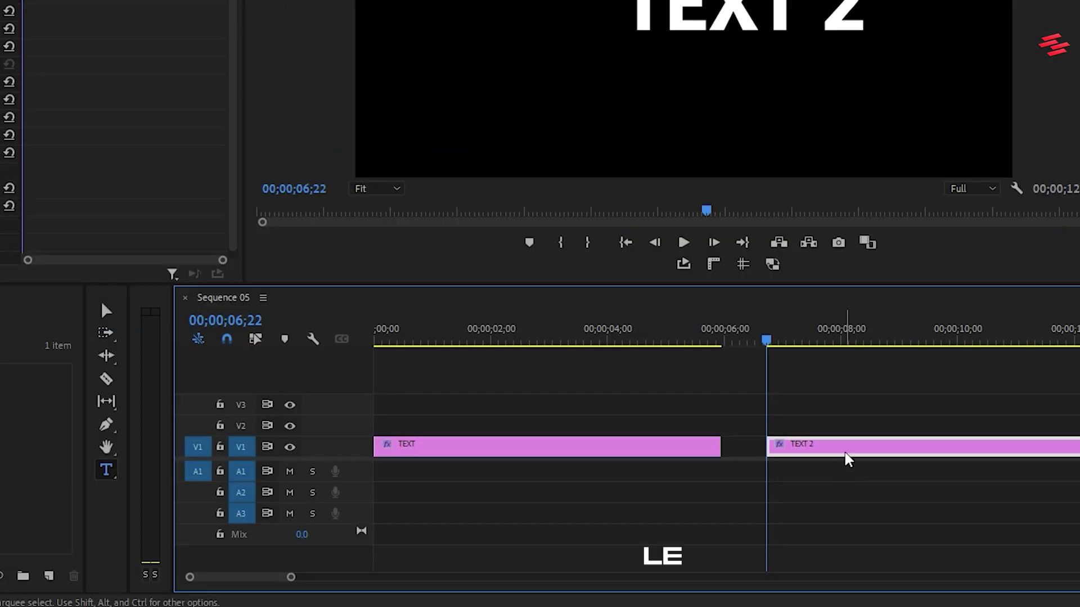
pyautogui.hotkey('ctrl', 'v')
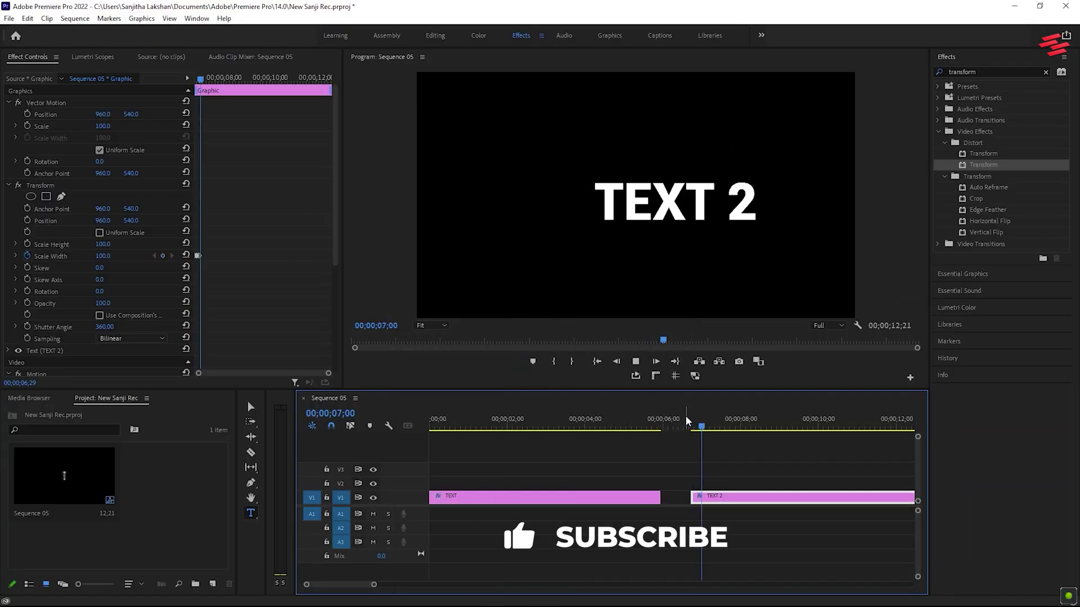
pyautogui.press('space')
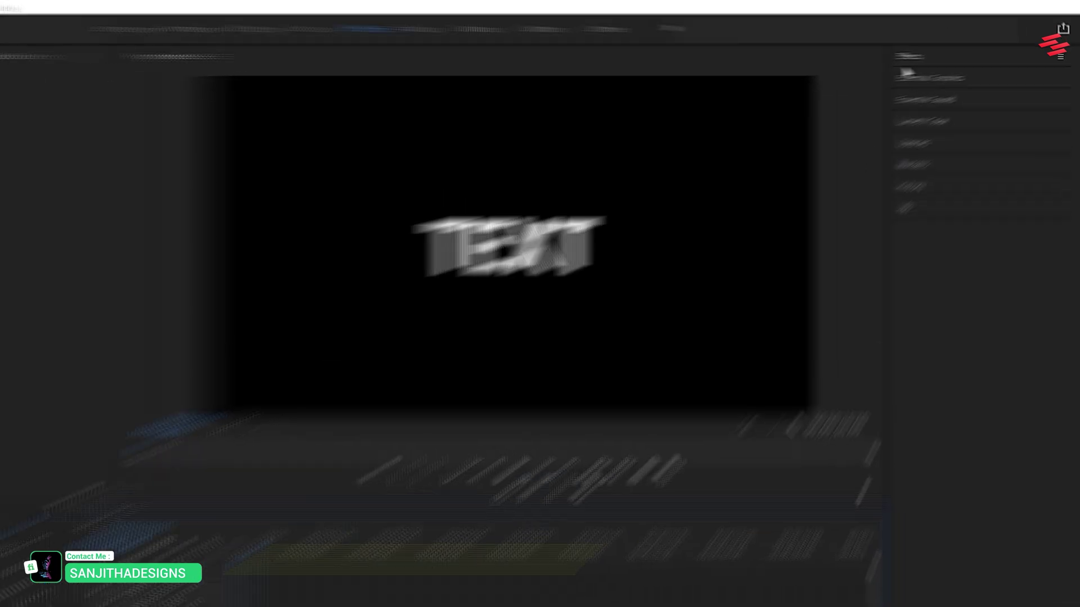
# Find the VR Chromatic Aberrations effect and apply it to the TEXT clip in the Rec sequence
pyautogui.click(947, 56)
pyautogui.click(956, 66)
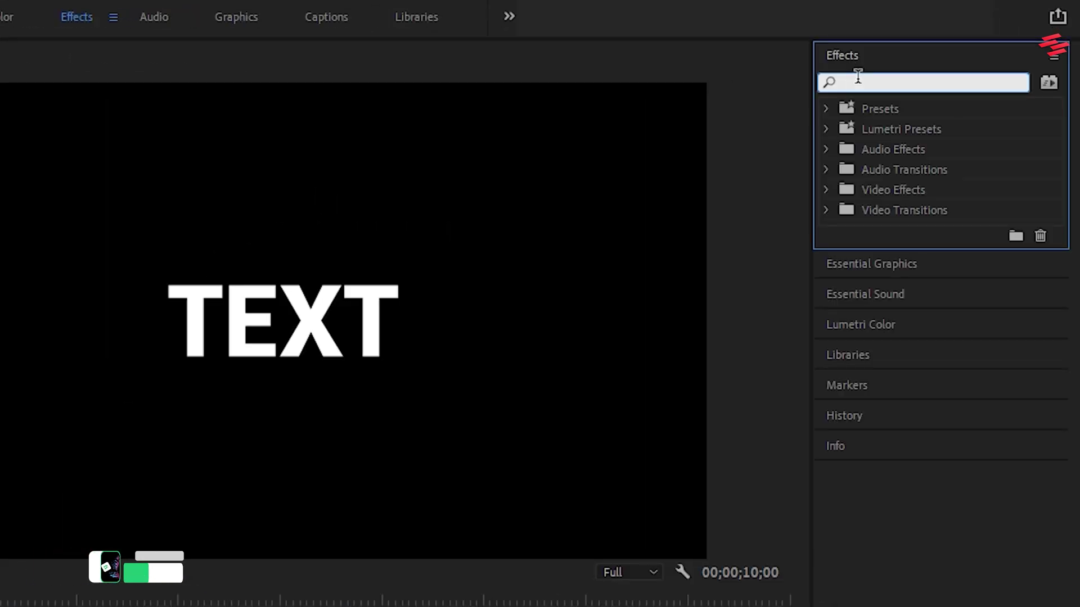
pyautogui.write('vr ch')
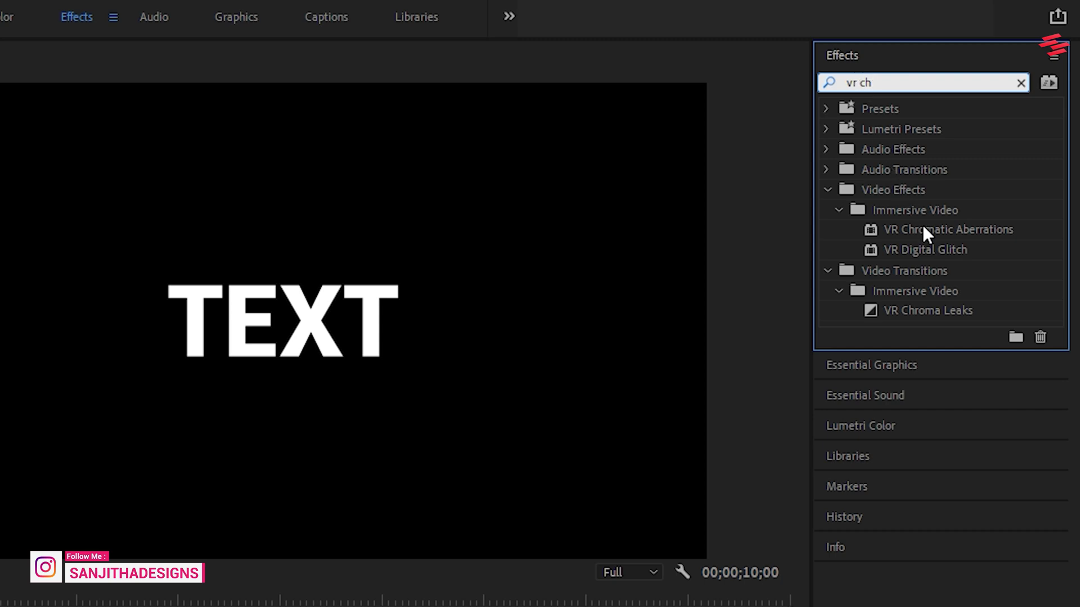
pyautogui.moveTo(923, 226); pyautogui.dragTo(605, 506)
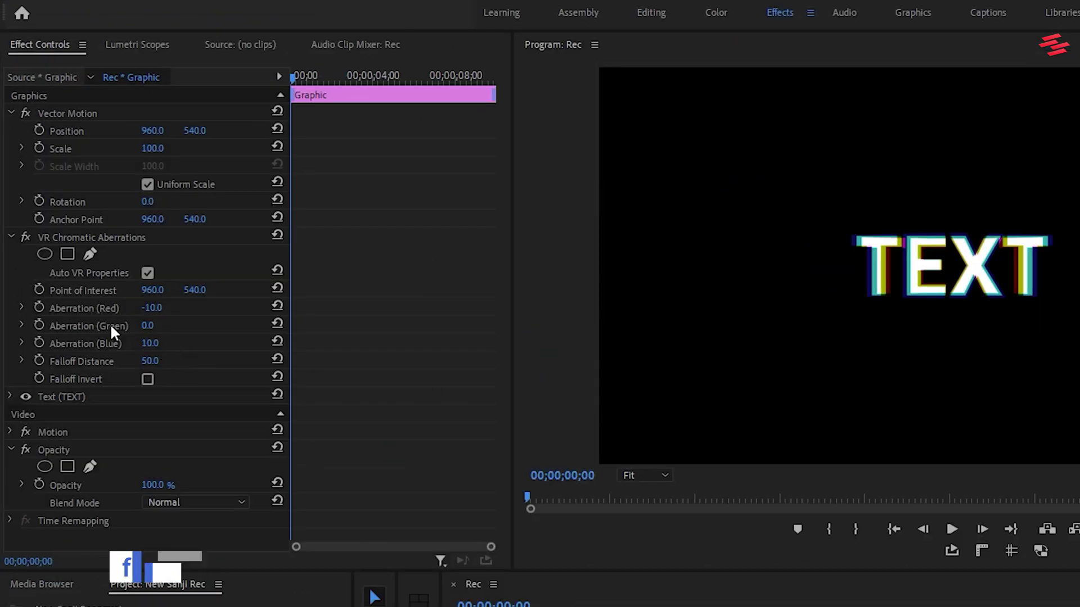
# In VR Chromatic Aberrations, set Aberration (Red) to 10, Aberration (Blue) to 0 and Falloff Distance to 100
pyautogui.click(163, 306)
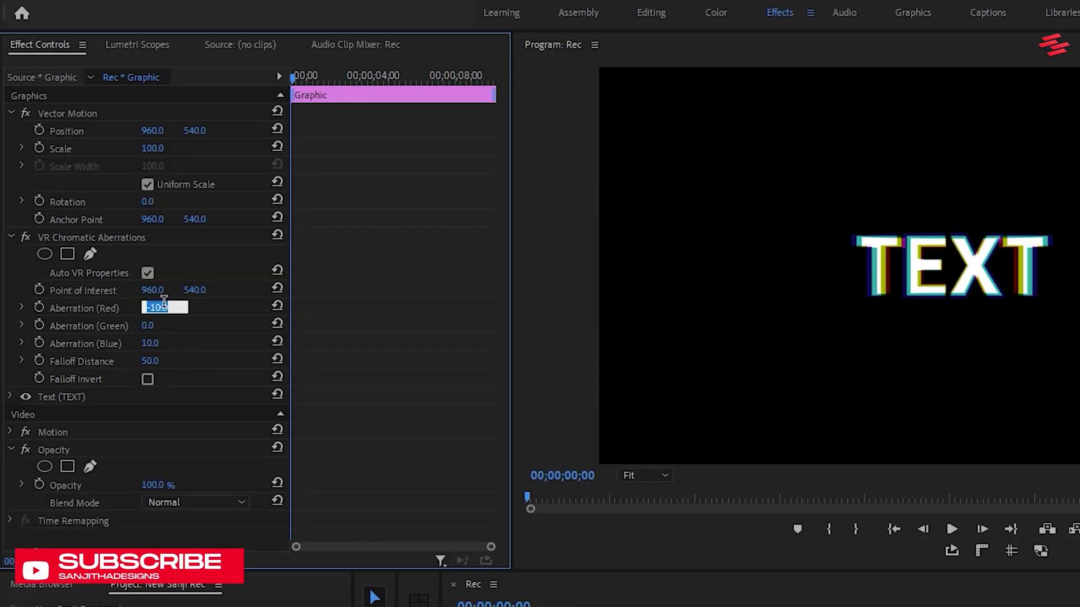
pyautogui.write('10')
pyautogui.press('Return')
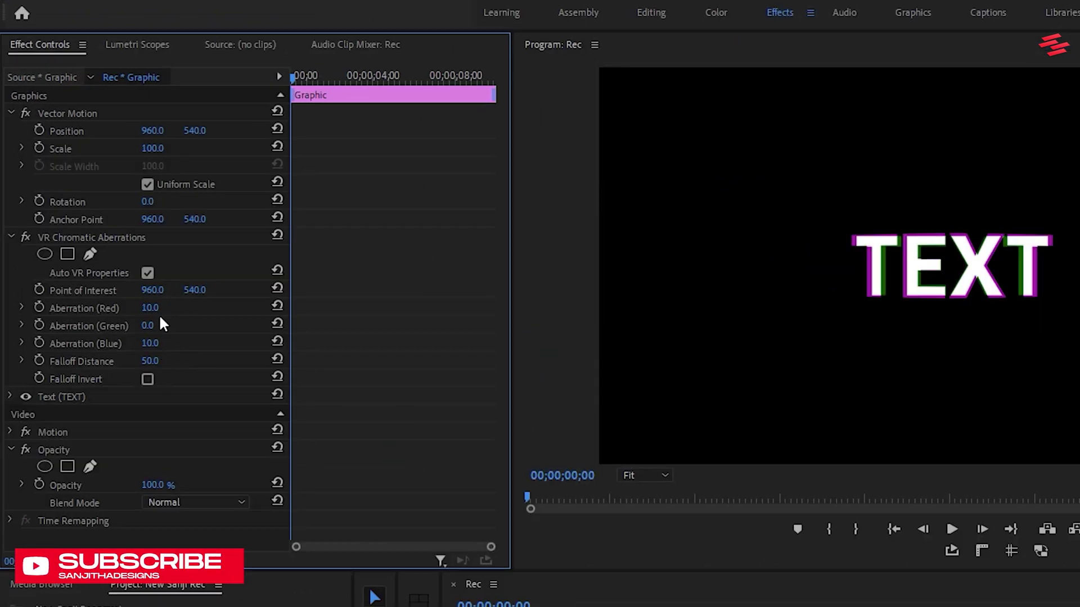
pyautogui.press('Return')
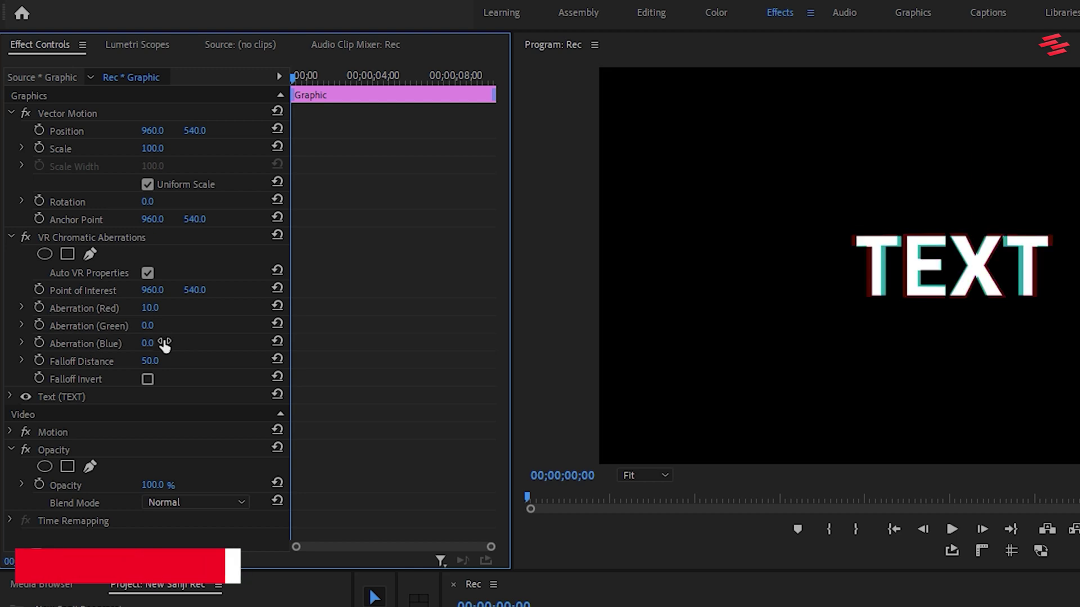
pyautogui.click(161, 360)
pyautogui.write('1')
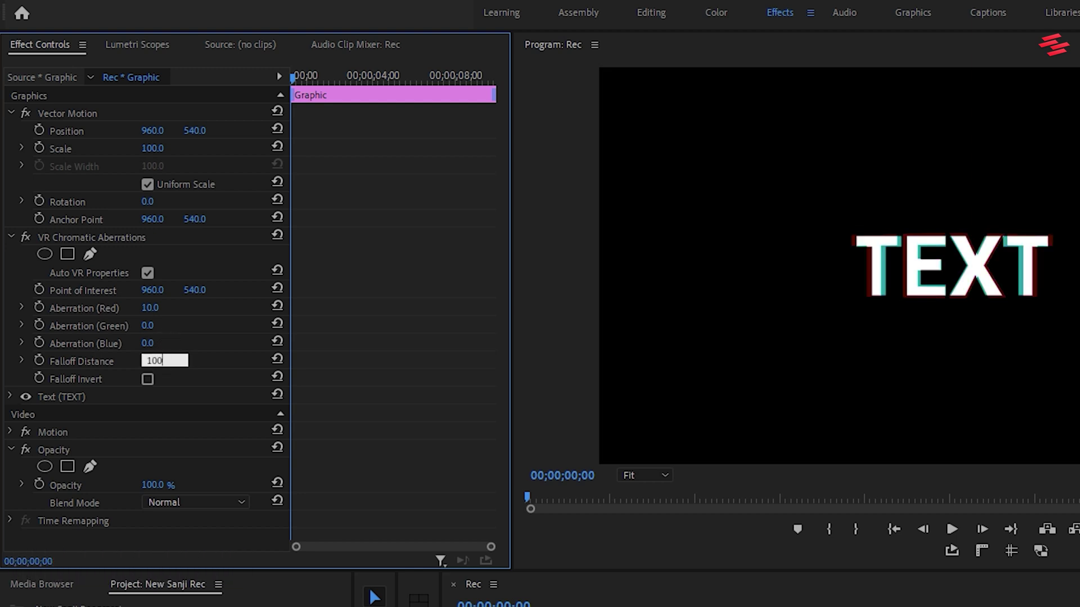
pyautogui.press('Return')
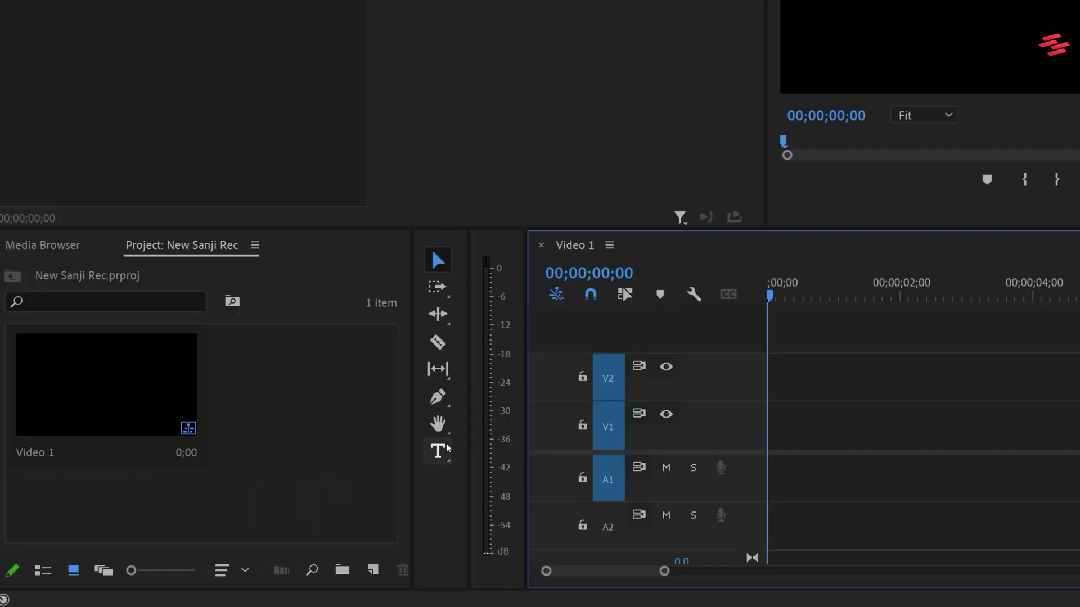
# Create a text layer reading "Reveal" in the Video 1 sequence
pyautogui.click(249, 519)
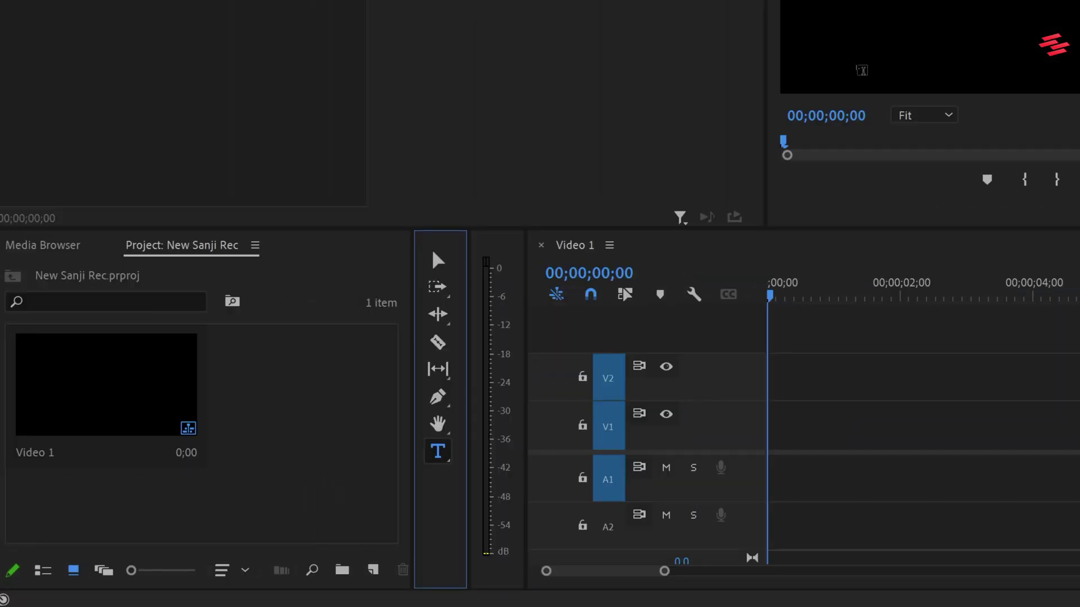
pyautogui.click(629, 199)
pyautogui.write('Reveal')
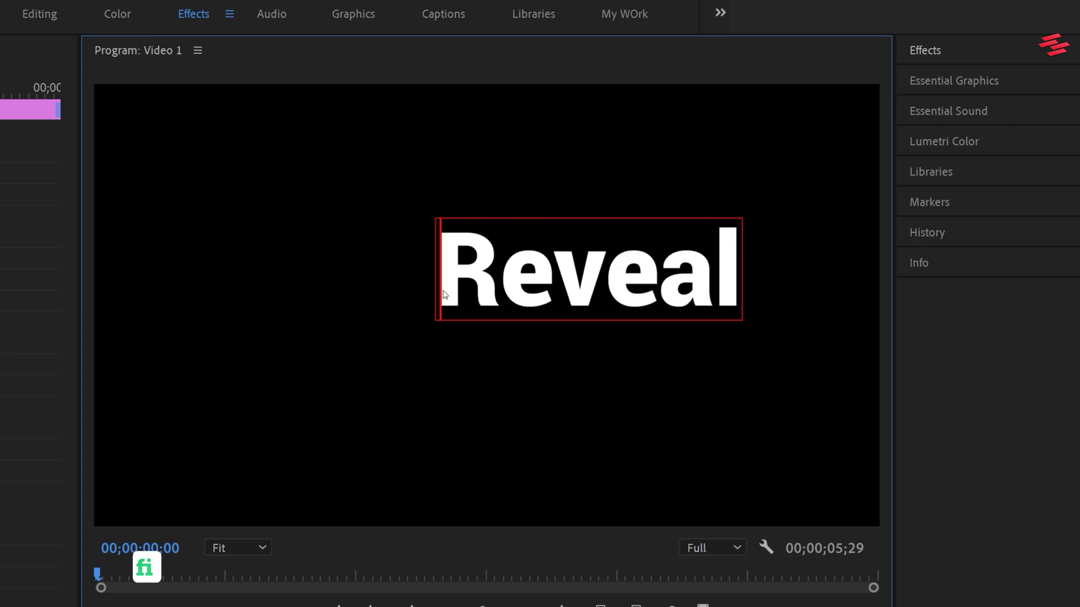
# Center-align the Reveal text and center it vertically and horizontally in the frame
pyautogui.moveTo(441, 294); pyautogui.dragTo(735, 293)
pyautogui.click(970, 85)
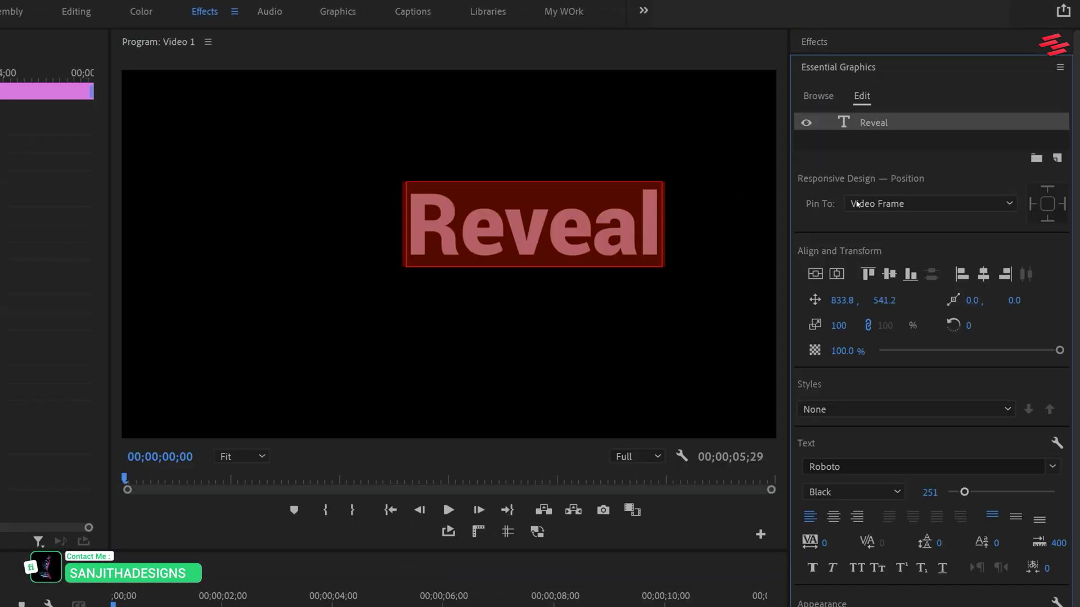
pyautogui.click(834, 516)
pyautogui.click(815, 273)
pyautogui.click(837, 274)
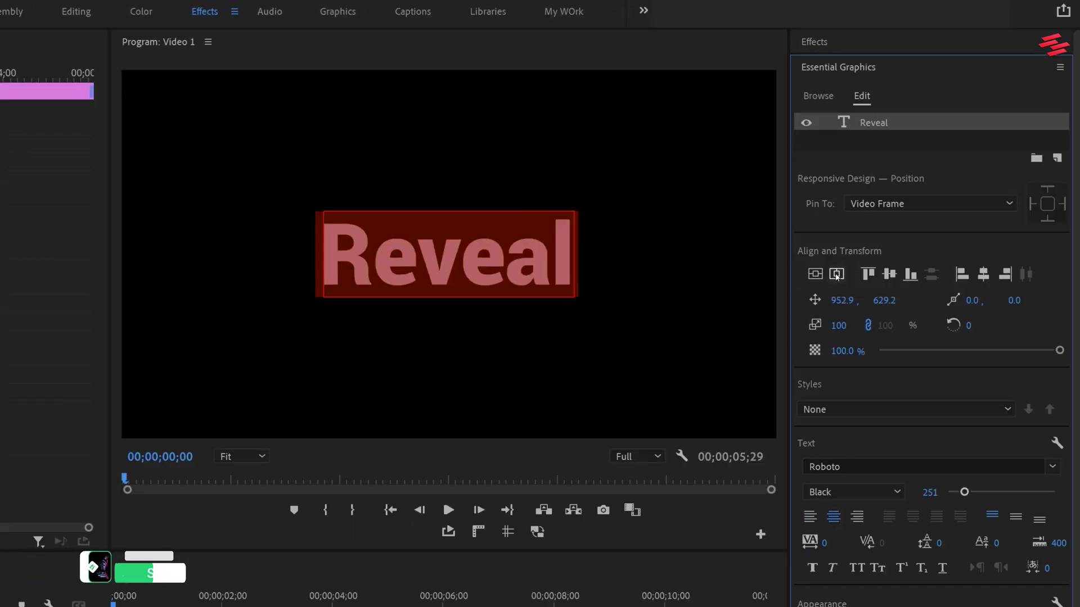
# Find the Distort Transform effect and apply it to the Reveal clip
pyautogui.click(814, 41)
pyautogui.click(837, 62)
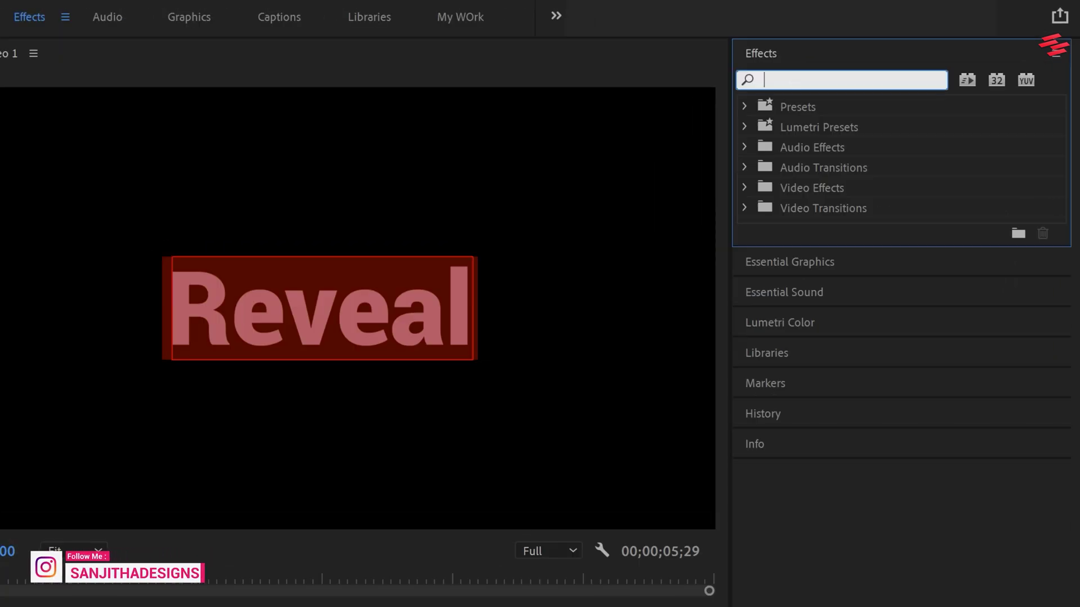
pyautogui.write('Transfor')
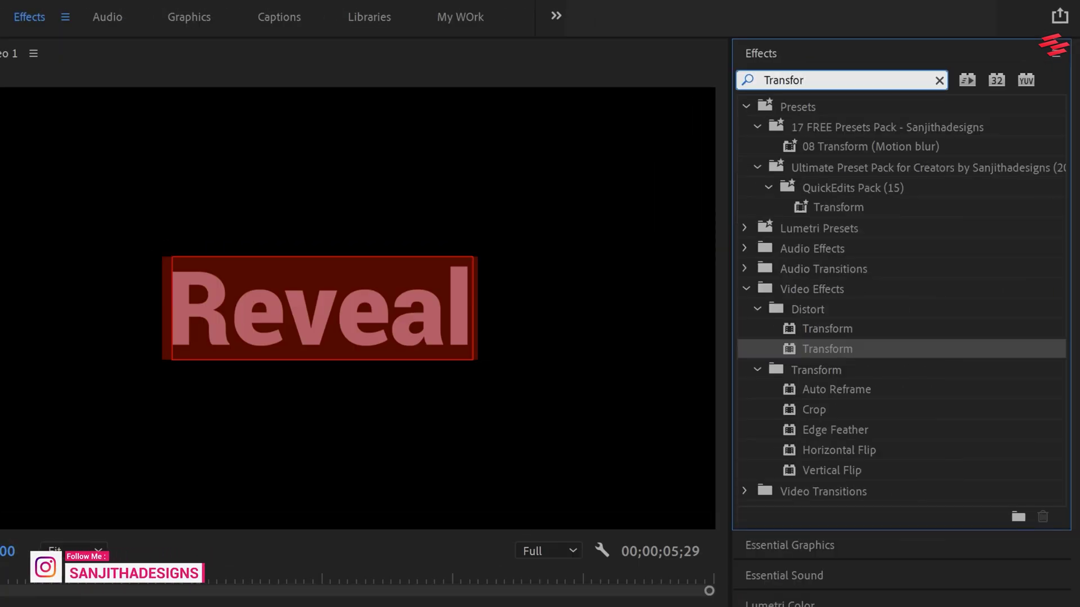
pyautogui.moveTo(838, 344); pyautogui.dragTo(463, 435)
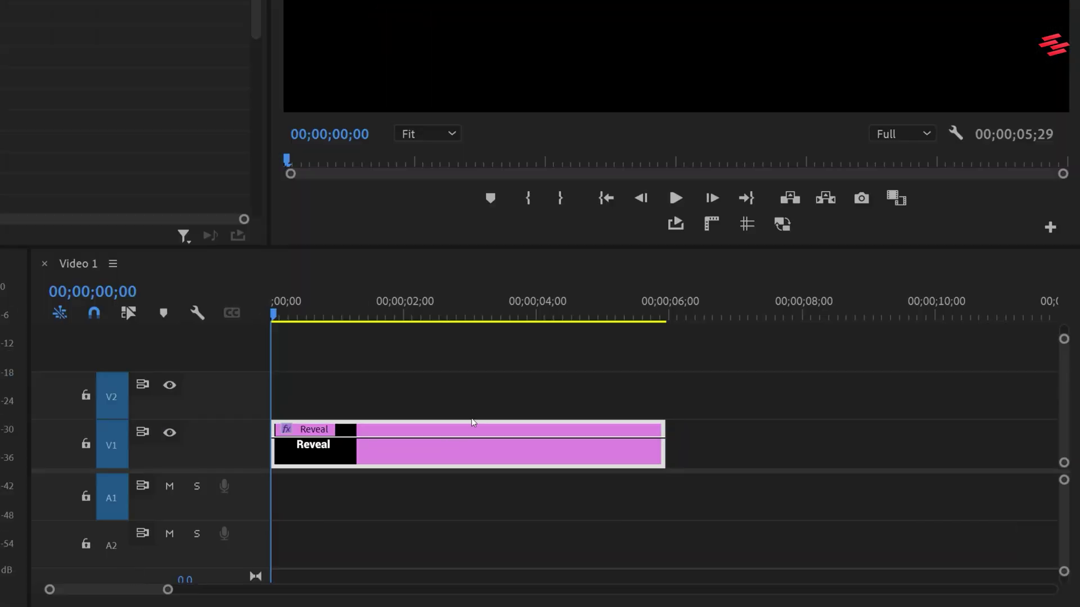
# Apply the Crop effect to the Reveal clip and crop its bottom edge by 40.5% up to the text's baseline
pyautogui.hotkey('ctrl', 'a')
pyautogui.write('c')
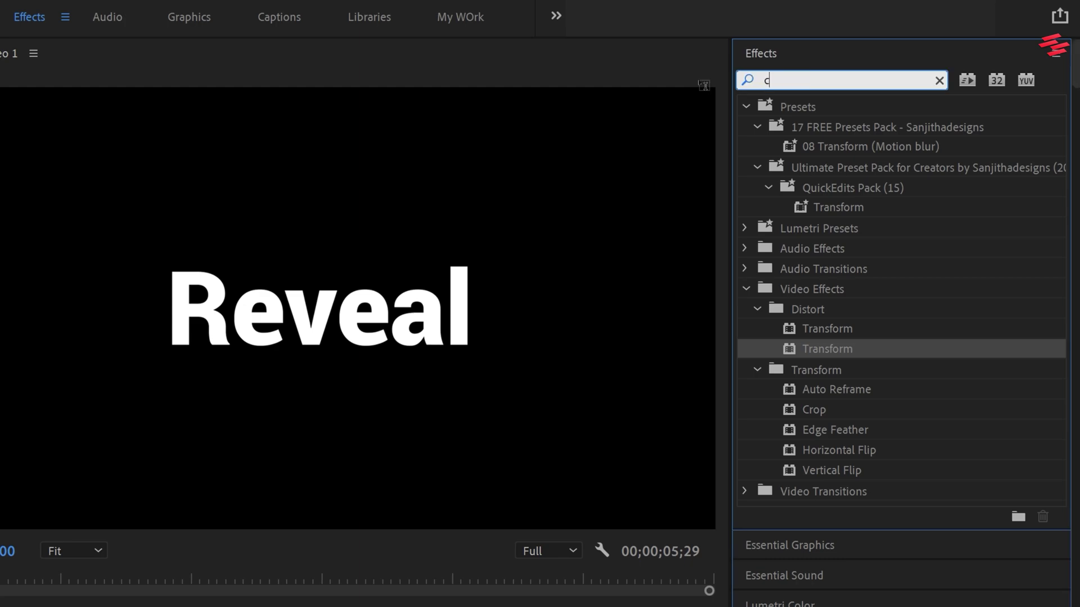
pyautogui.write('rop')
pyautogui.moveTo(811, 227); pyautogui.dragTo(391, 460)
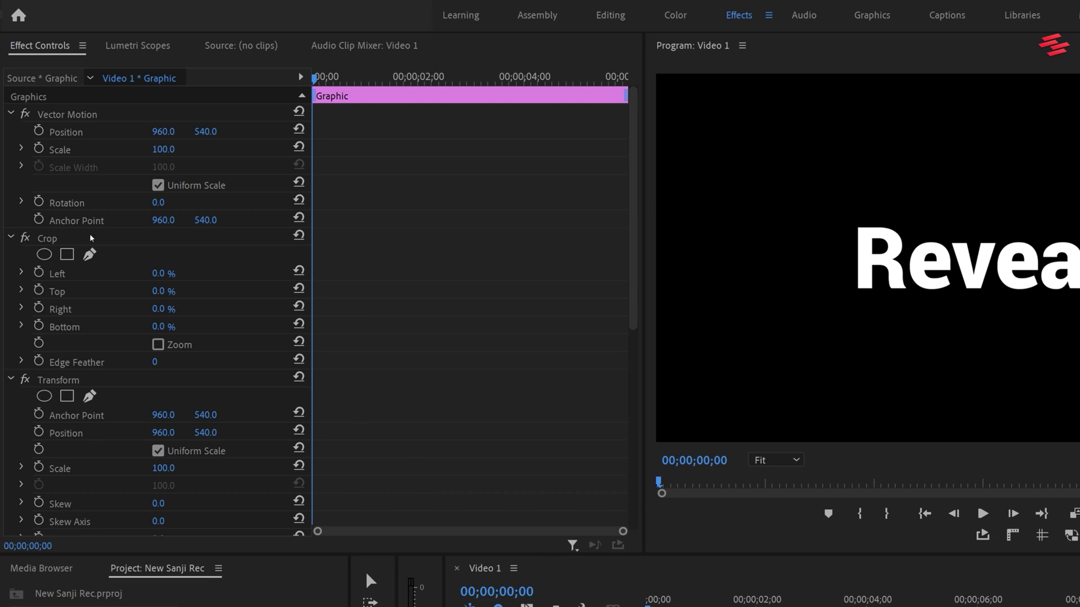
pyautogui.click(90, 238)
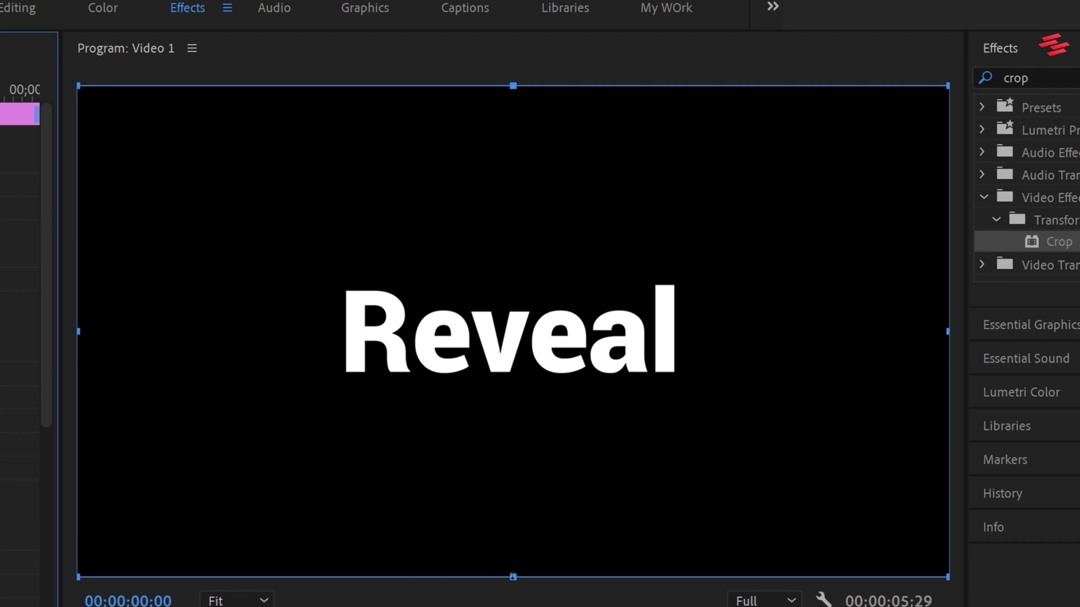
pyautogui.moveTo(513, 577); pyautogui.dragTo(471, 386)
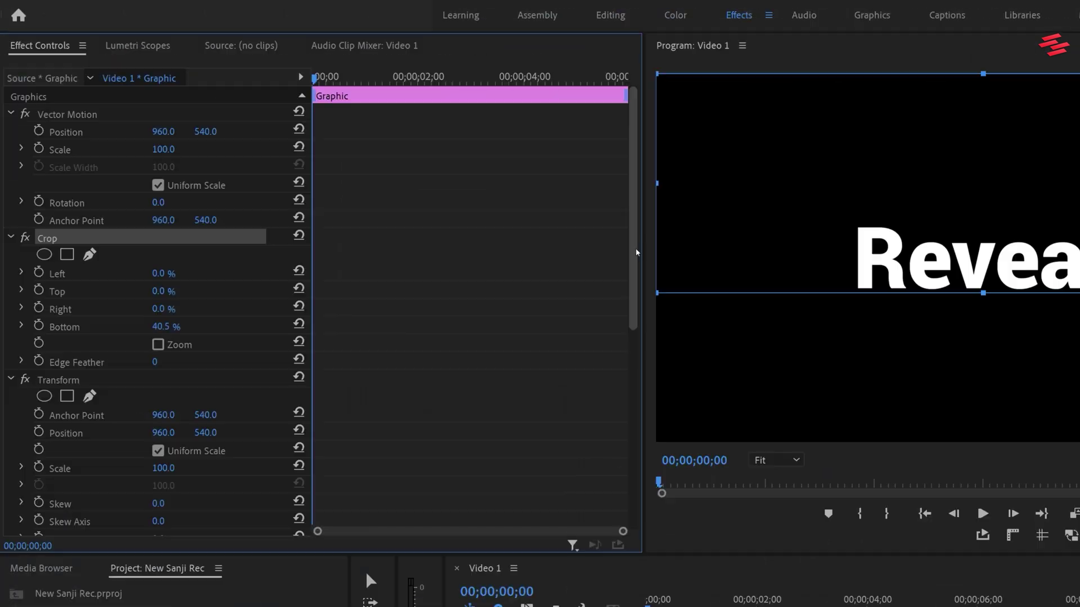
# Keyframe the Transform effect's Position at 960, 801 on the first frame and reset it to 960, 540 at 00;00;01;00
pyautogui.moveTo(637, 253); pyautogui.dragTo(640, 354)
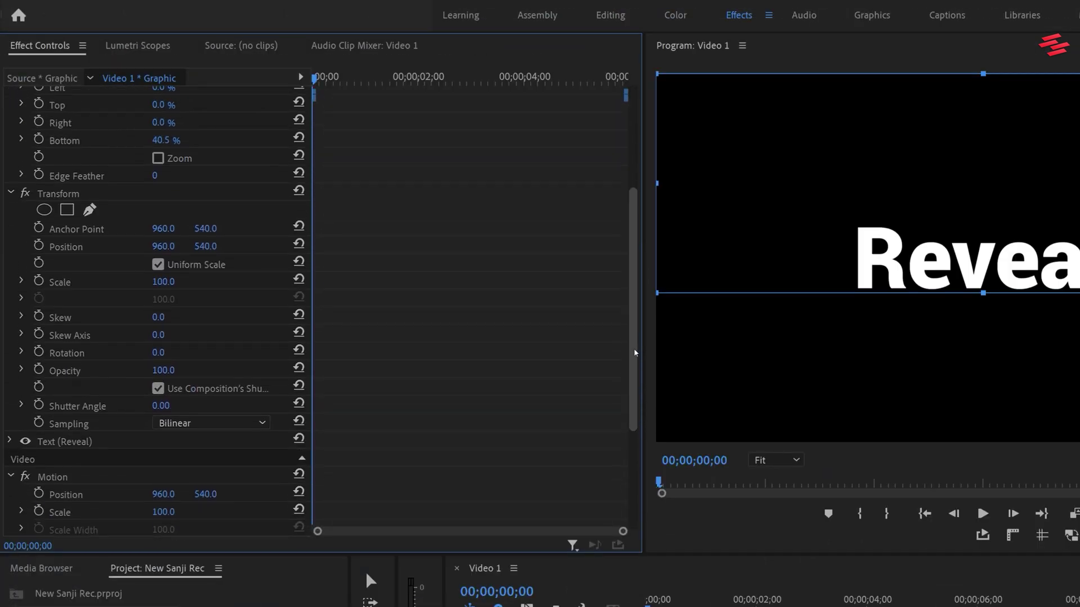
pyautogui.click(38, 245)
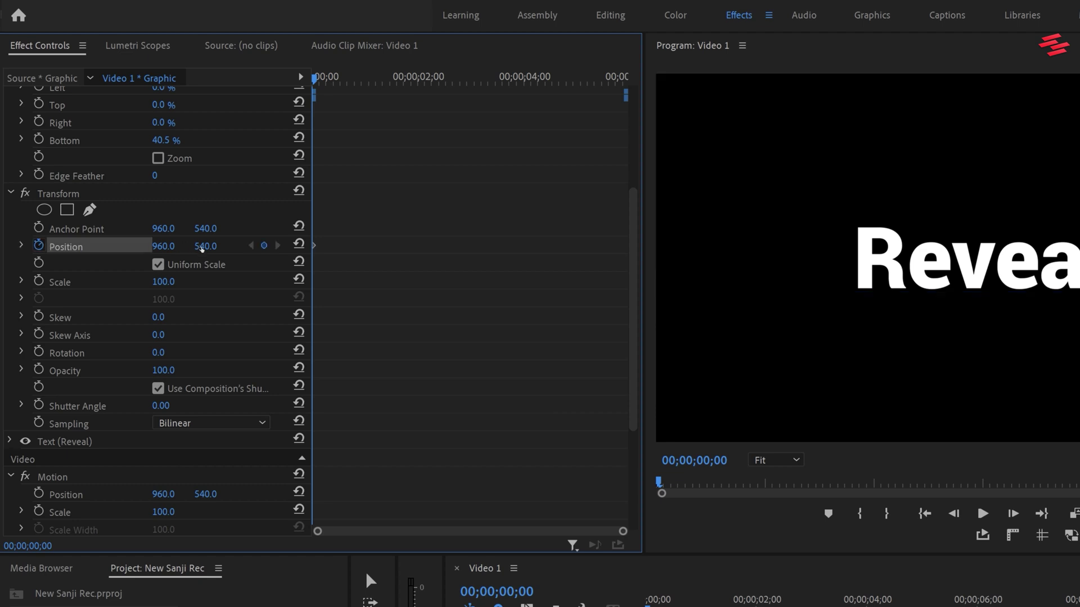
pyautogui.moveTo(201, 248); pyautogui.dragTo(282, 248)
pyautogui.moveTo(272, 111); pyautogui.dragTo(365, 79)
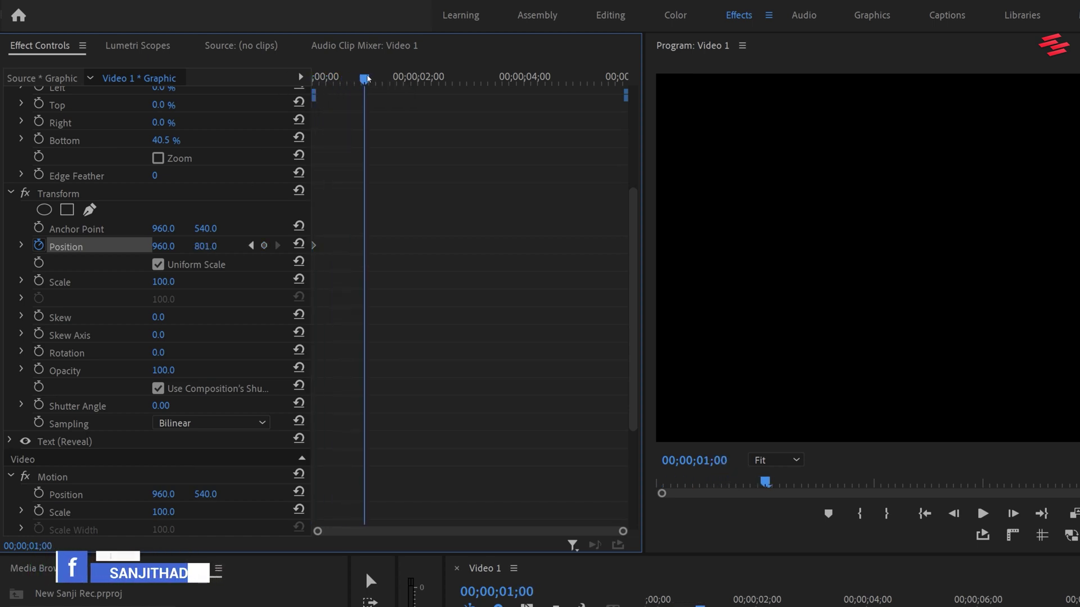
pyautogui.click(298, 244)
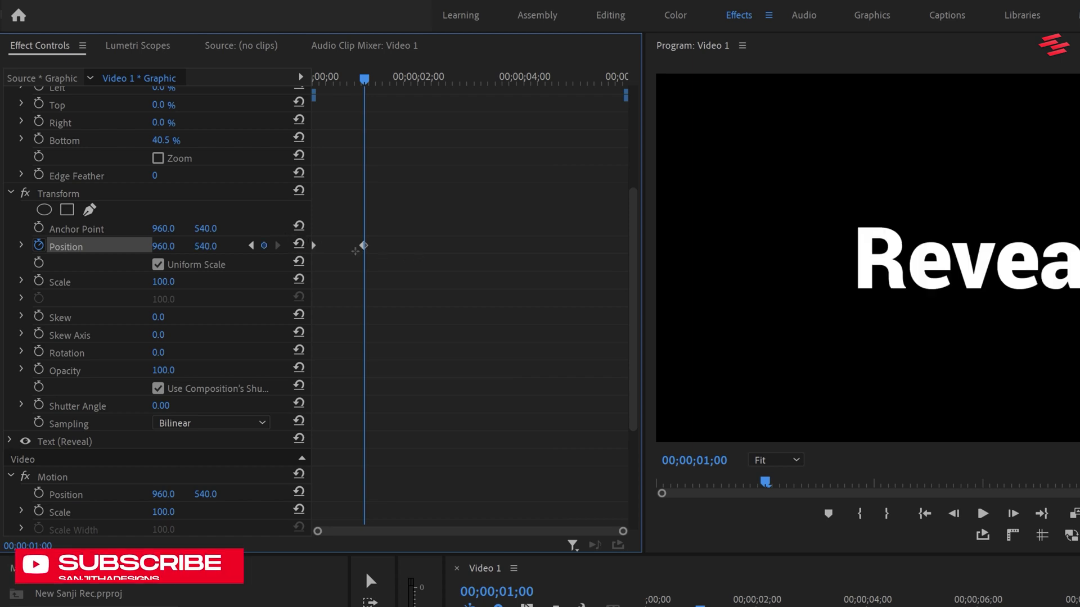
# Apply Ease In and Ease Out temporal interpolation to both Transform Position keyframes
pyautogui.rightClick(364, 247)
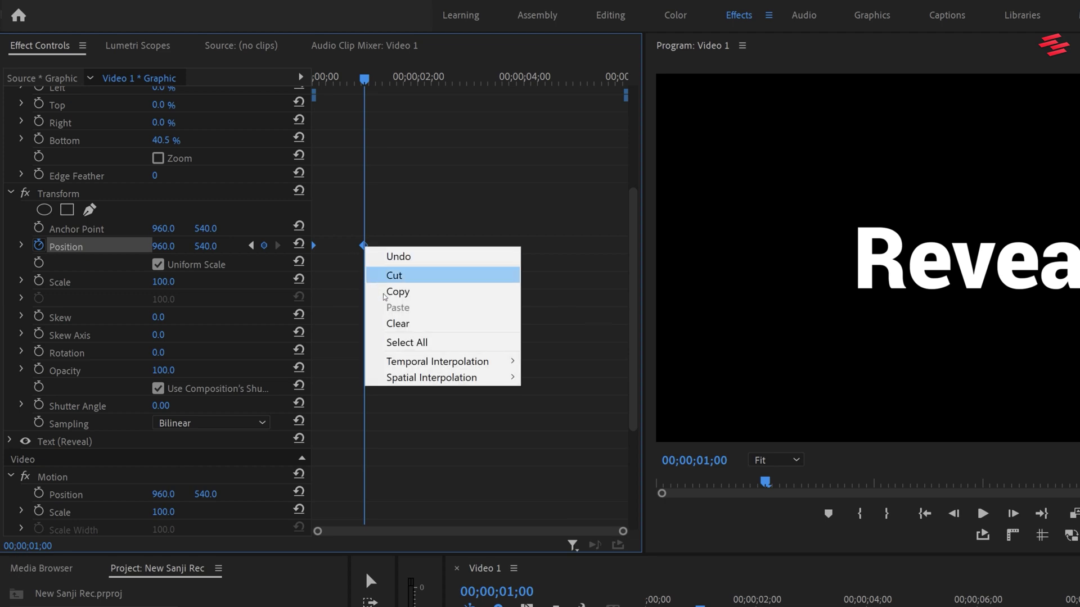
pyautogui.moveTo(450, 362)
pyautogui.click(565, 445)
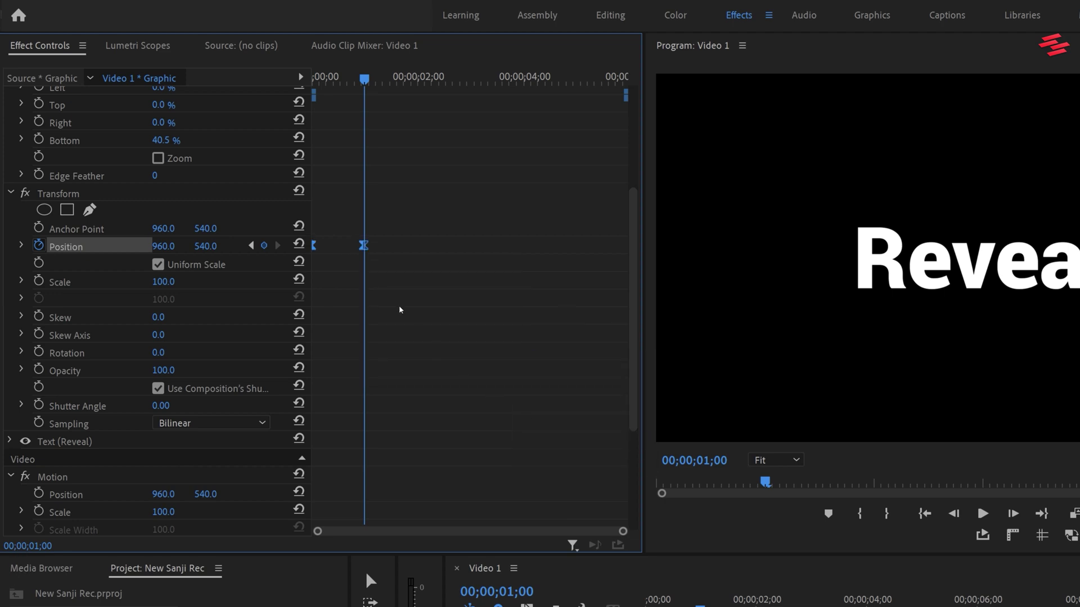
pyautogui.rightClick(364, 247)
pyautogui.moveTo(450, 361)
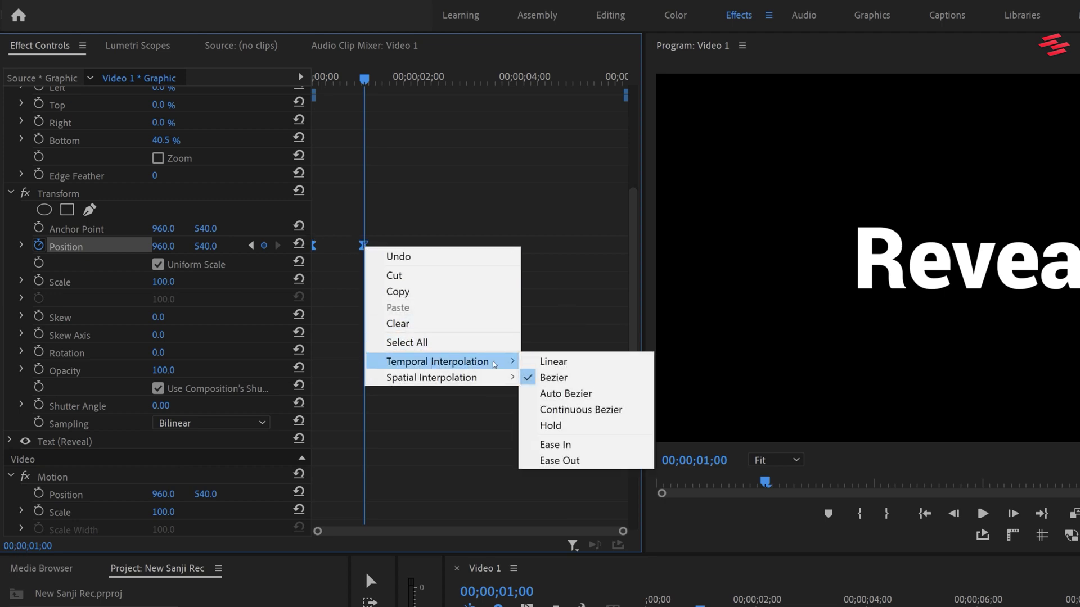
pyautogui.click(559, 460)
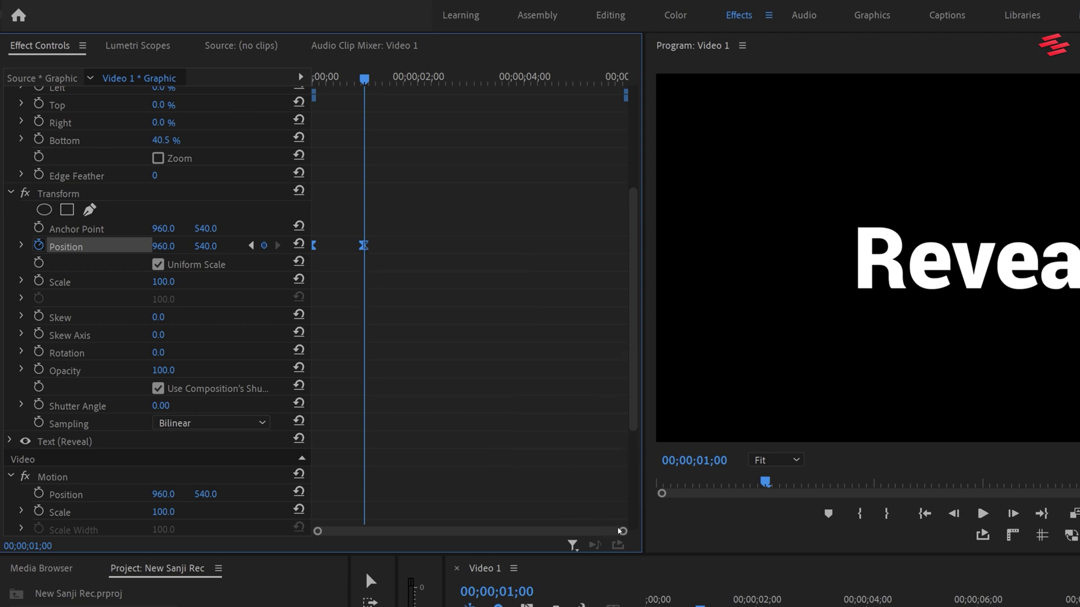
# Extend the last Position keyframe's velocity handle toward the first keyframe so the motion starts fast and slows down
pyautogui.moveTo(622, 530); pyautogui.dragTo(543, 530)
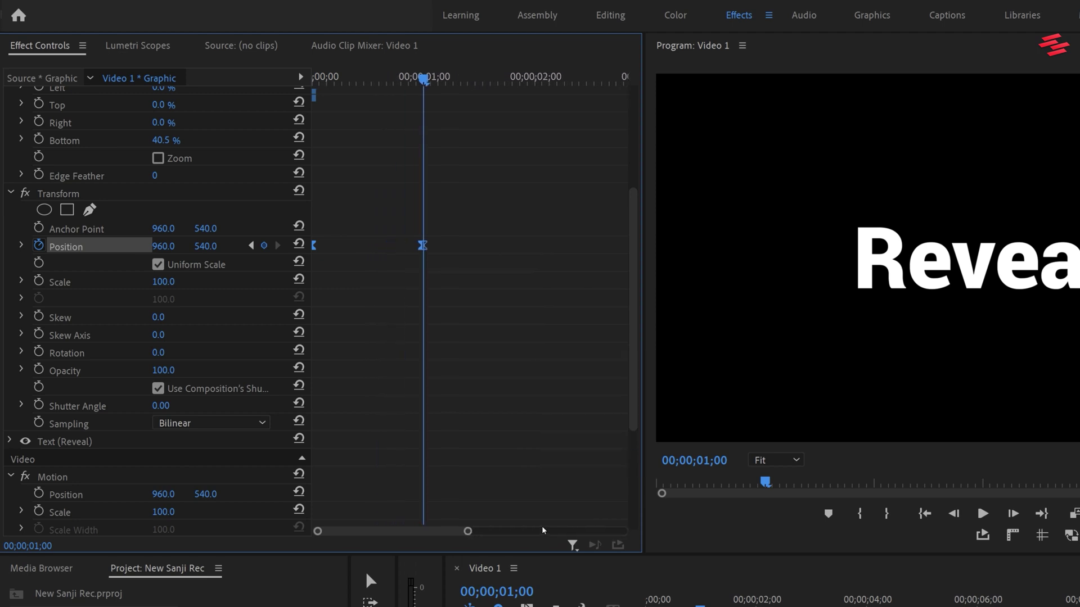
pyautogui.click(20, 245)
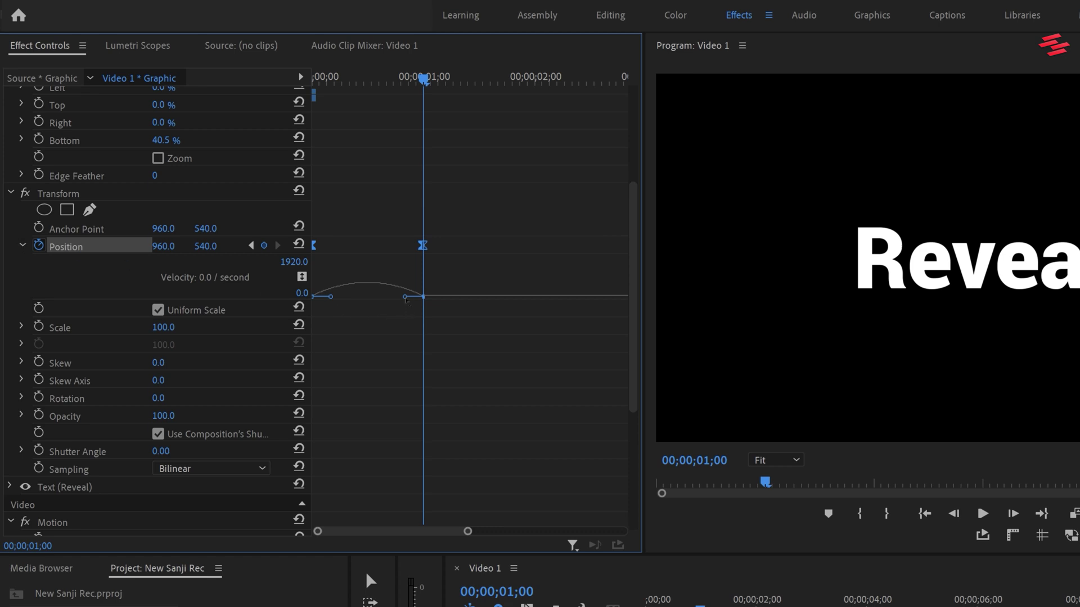
pyautogui.moveTo(405, 297); pyautogui.dragTo(341, 300)
pyautogui.click(21, 246)
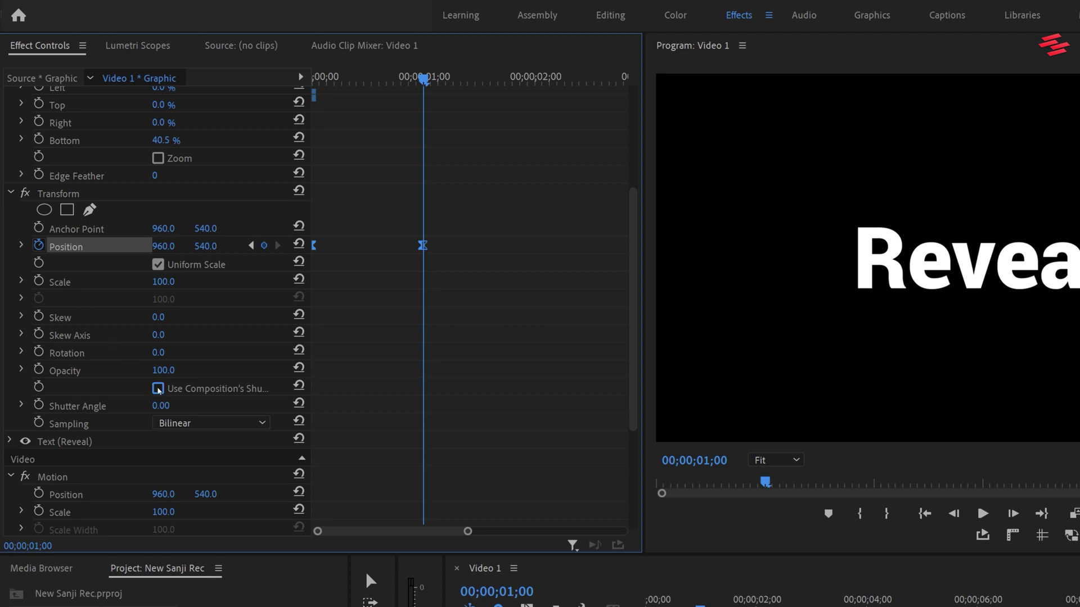
# Turn off Use Composition's Shutter Angle in Transform, set Shutter Angle to 360, and play the Reveal animation from the start
pyautogui.click(164, 405)
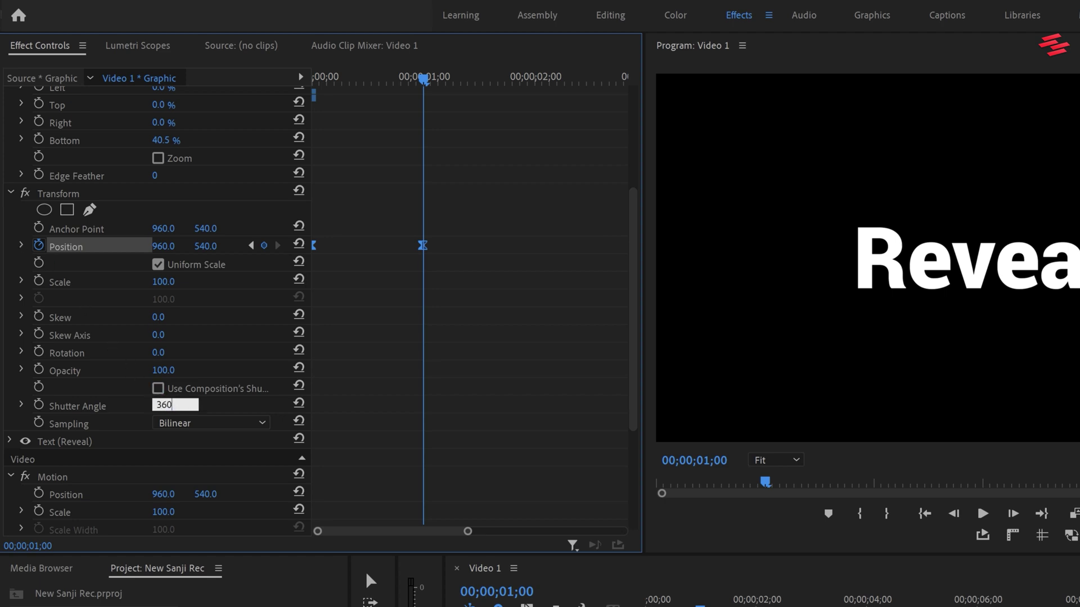
pyautogui.write('360')
pyautogui.press('Return')
pyautogui.press('Home')
pyautogui.press('space')
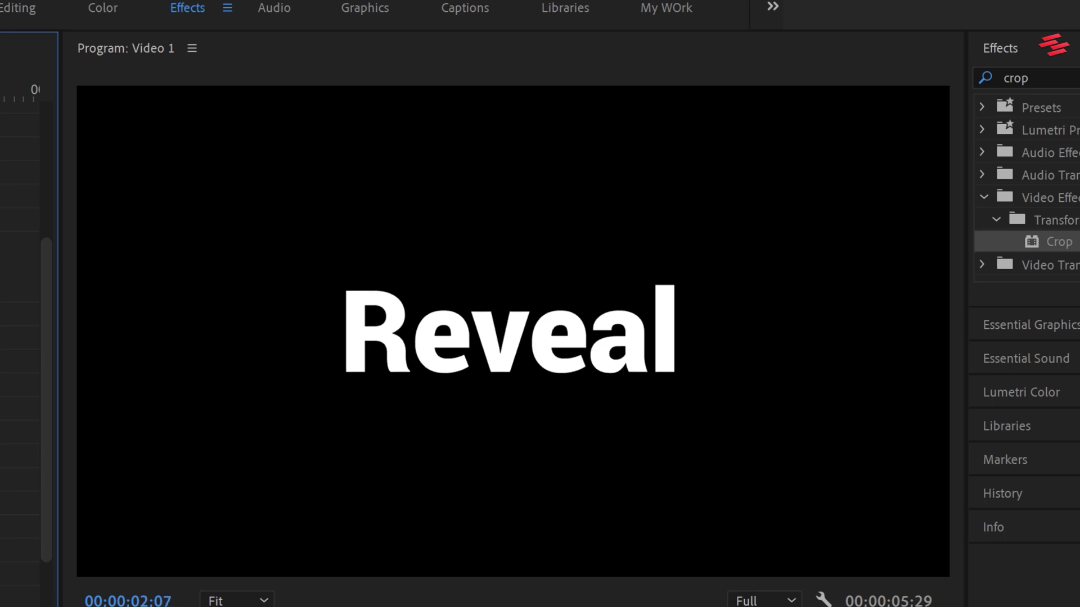
# Add a Transform Position keyframe at 00;00;02;00 and copy the first Position keyframe to 00;00;03;00 so the title slides back down
pyautogui.moveTo(559, 77); pyautogui.dragTo(535, 78)
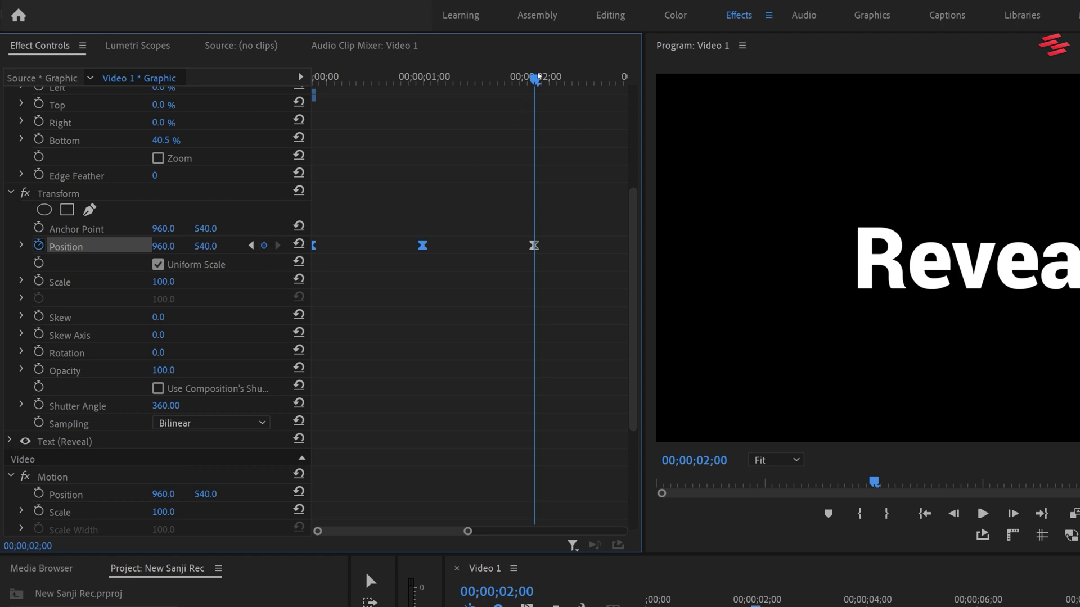
pyautogui.press('space')
pyautogui.moveTo(468, 532); pyautogui.dragTo(494, 532)
pyautogui.moveTo(576, 78); pyautogui.dragTo(597, 77)
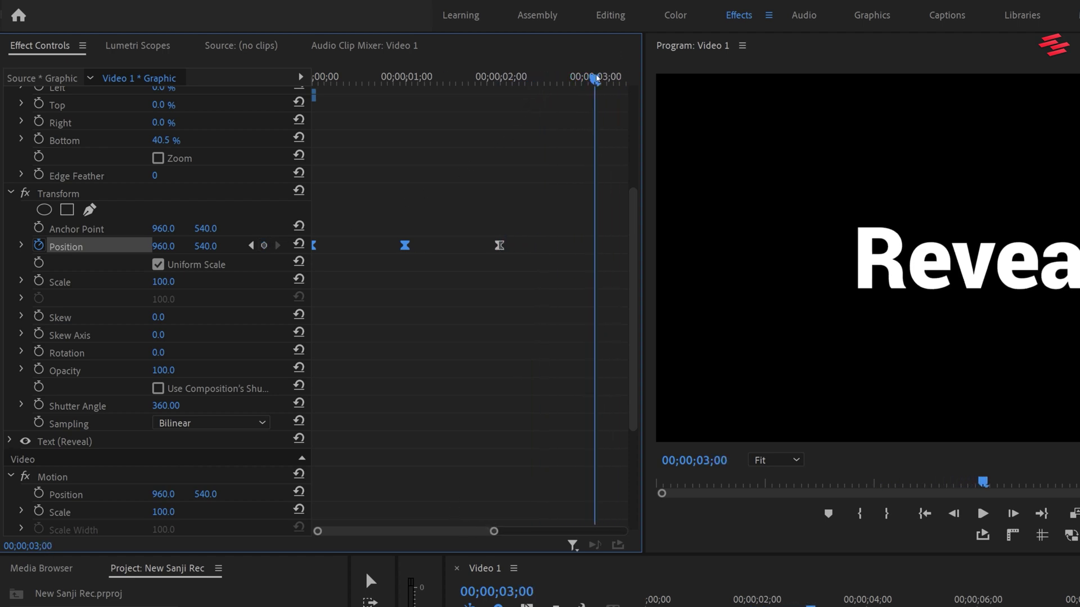
pyautogui.moveTo(314, 247); pyautogui.dragTo(593, 248)
# Extend the 00;00;02;00 Position keyframe's velocity handle toward the last keyframe so the exit speeds up, and play the Reveal animation from the start
pyautogui.click(23, 245)
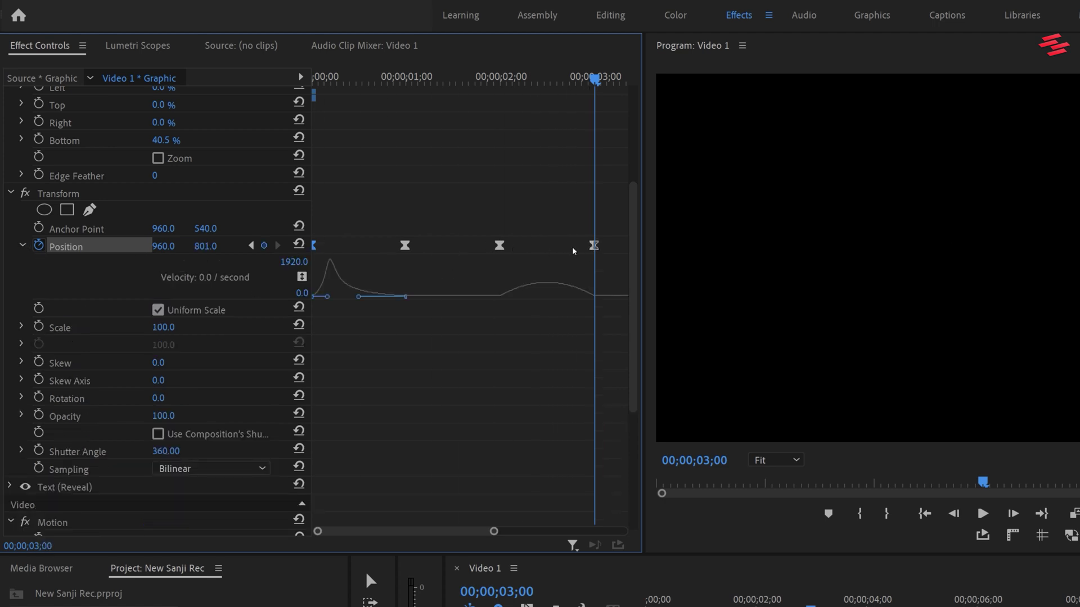
pyautogui.click(593, 248)
pyautogui.moveTo(516, 297); pyautogui.dragTo(547, 297)
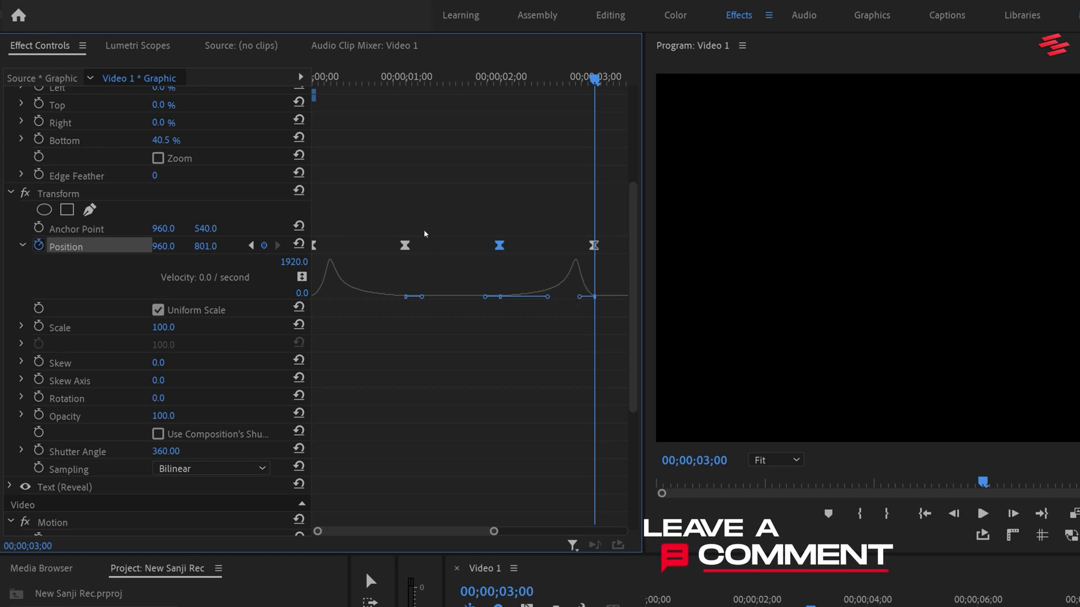
pyautogui.press('Home')
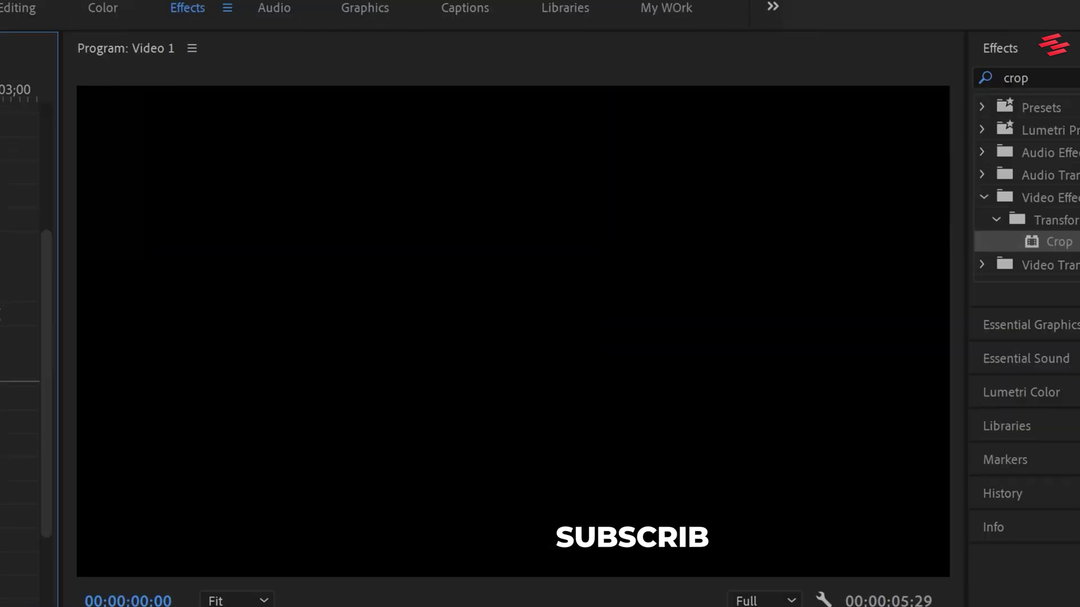
pyautogui.press('space')
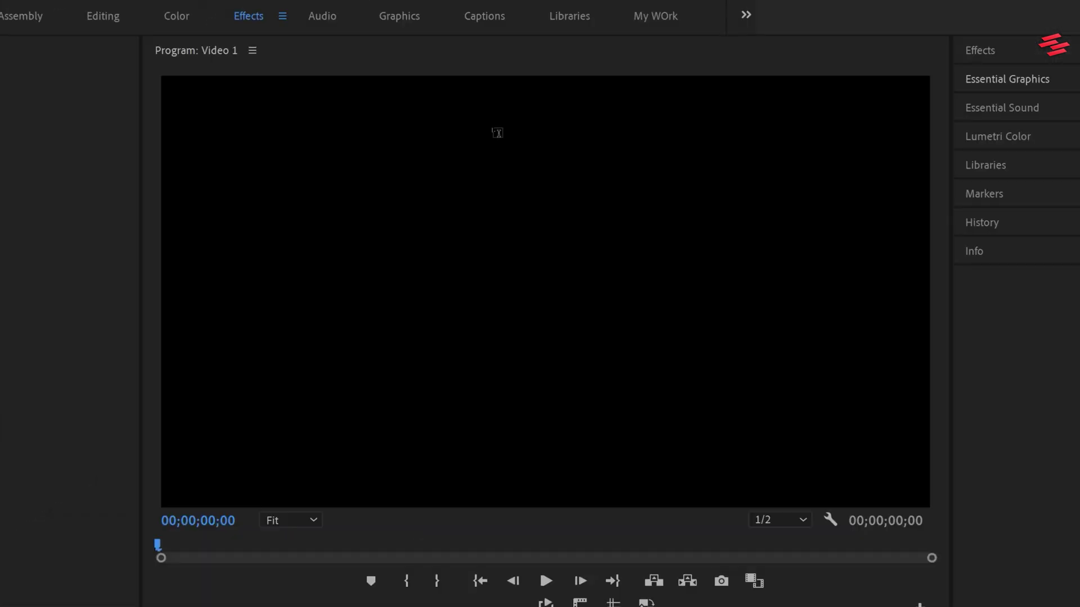
# Create a text layer near the top of the frame listing the years 2015 through 2025, one year per line
pyautogui.click(496, 131)
pyautogui.write('20')
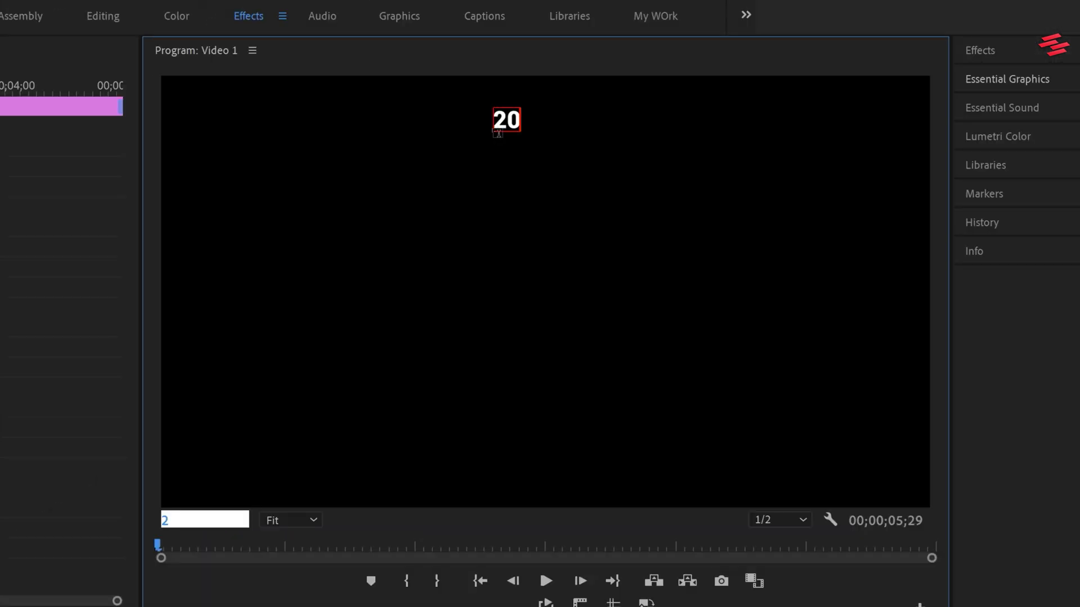
pyautogui.write('15')
pyautogui.press('Return')
pyautogui.write('2016')
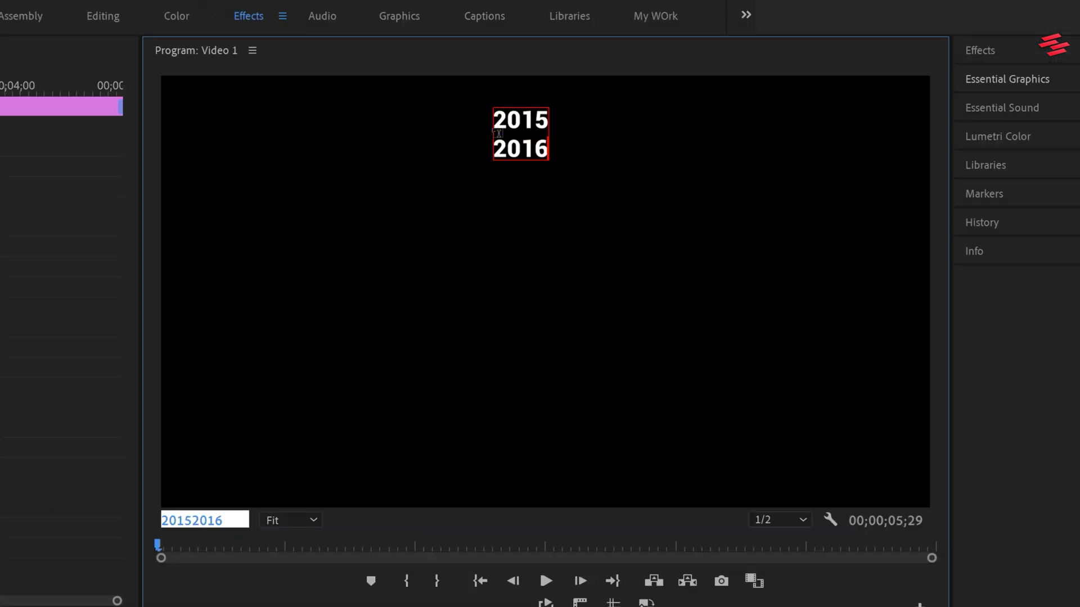
pyautogui.press('Return')
pyautogui.write('2017')
pyautogui.press('Return')
pyautogui.write('2018')
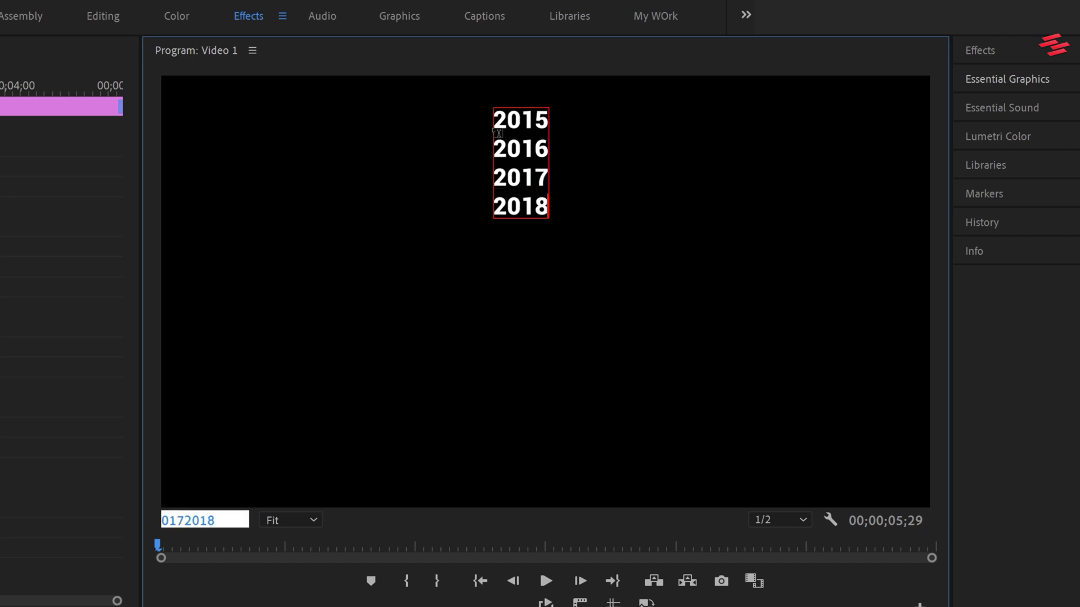
pyautogui.press('Return')
pyautogui.write('2019')
pyautogui.press('Return')
pyautogui.write('2020')
pyautogui.press('Return')
pyautogui.write('2021')
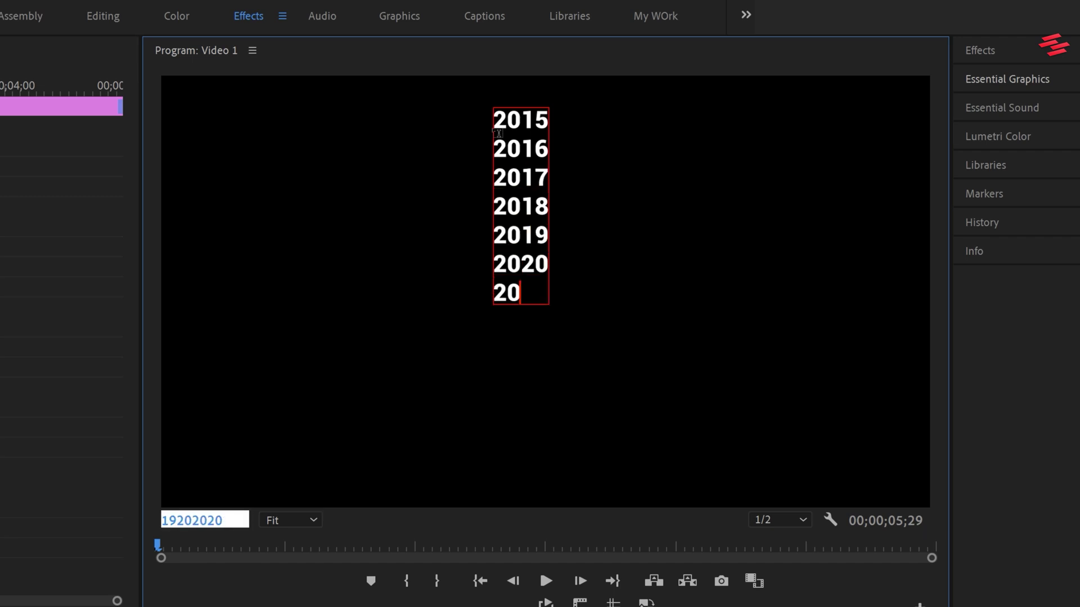
pyautogui.press('Return')
pyautogui.write('2022')
pyautogui.press('Return')
pyautogui.write('2023')
pyautogui.press('Return')
pyautogui.write('2024')
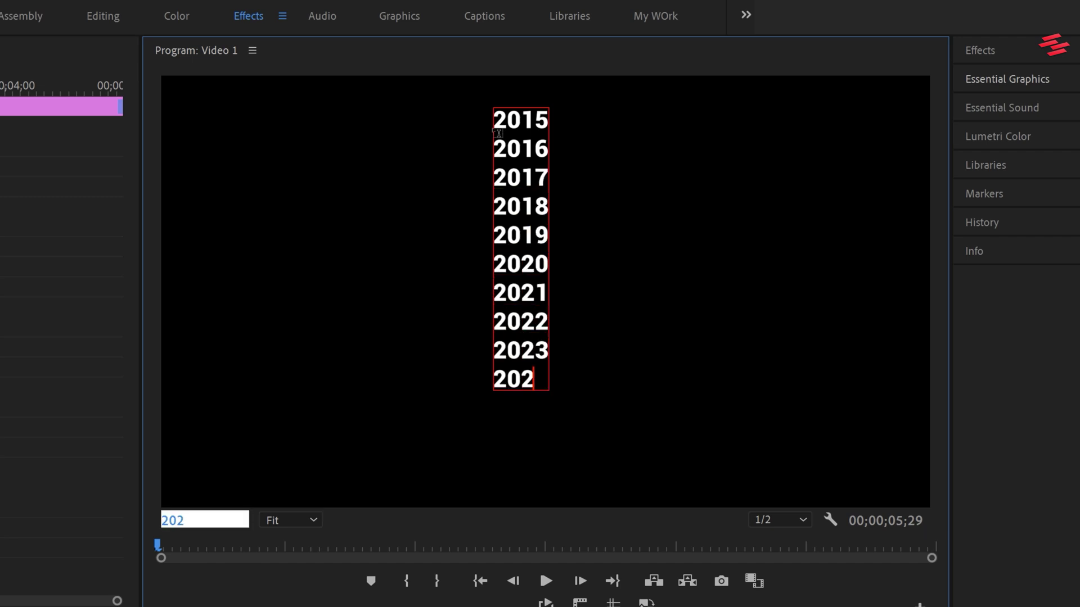
pyautogui.press('Return')
pyautogui.write('2025')
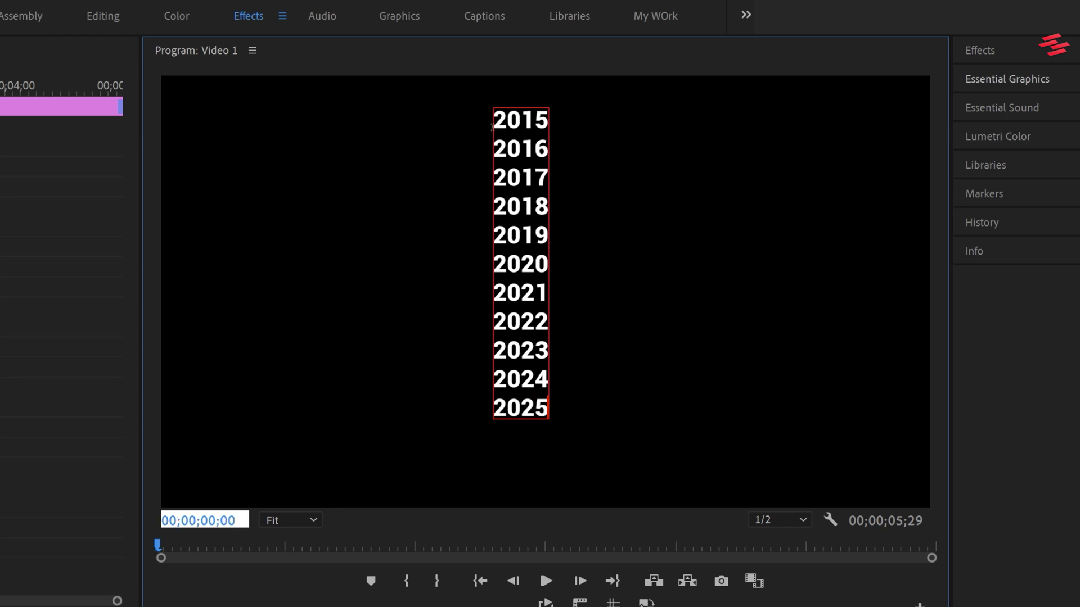
# Center-align all the year text, set its font size to 250, and center it horizontally and vertically in the frame
pyautogui.hotkey('ctrl', 'a')
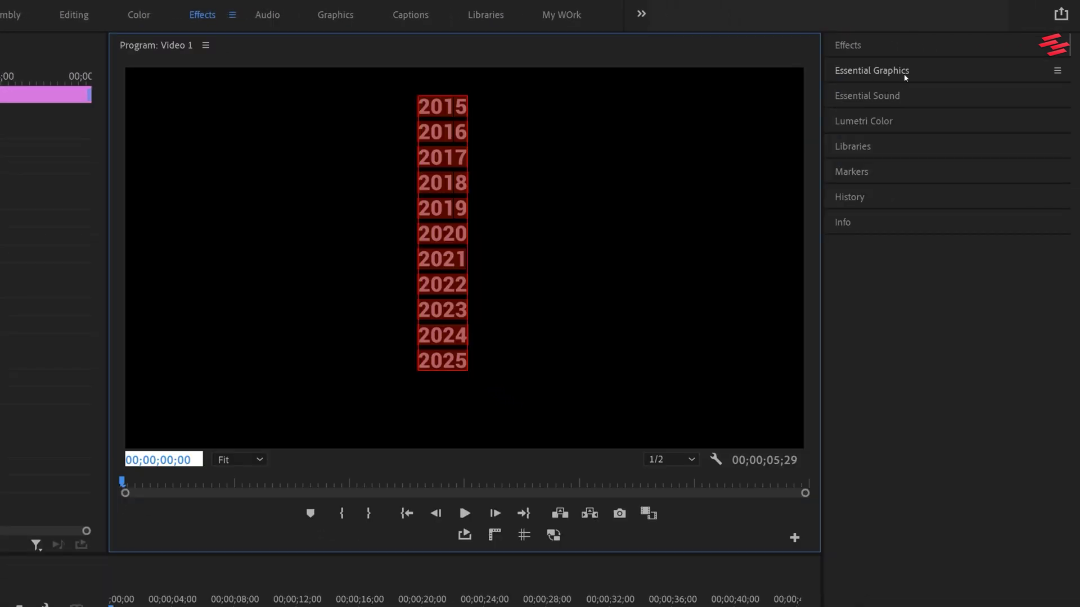
pyautogui.click(1006, 79)
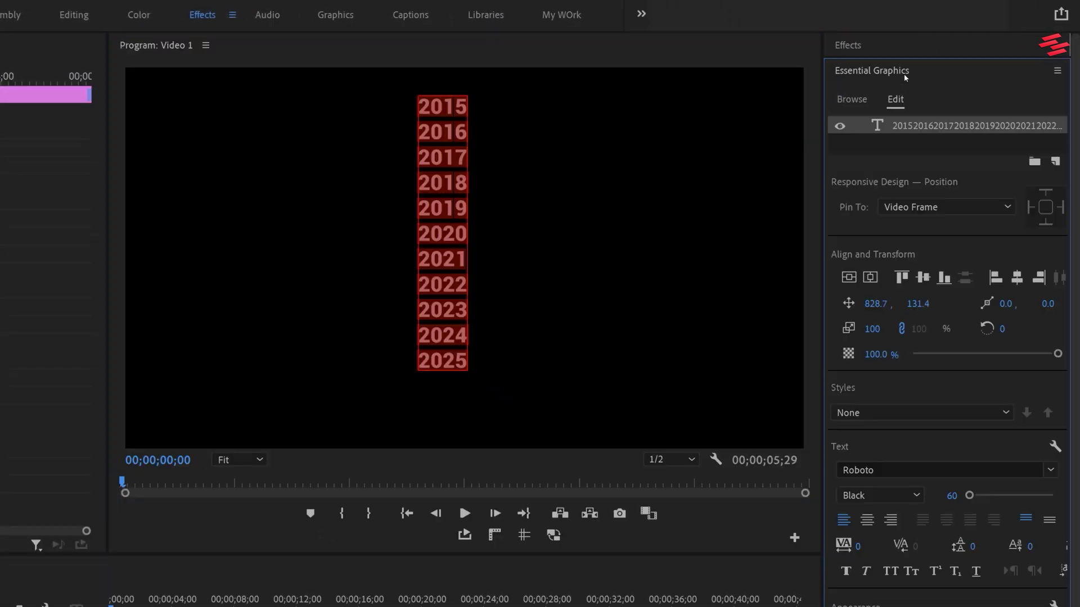
pyautogui.click(867, 521)
pyautogui.click(944, 490)
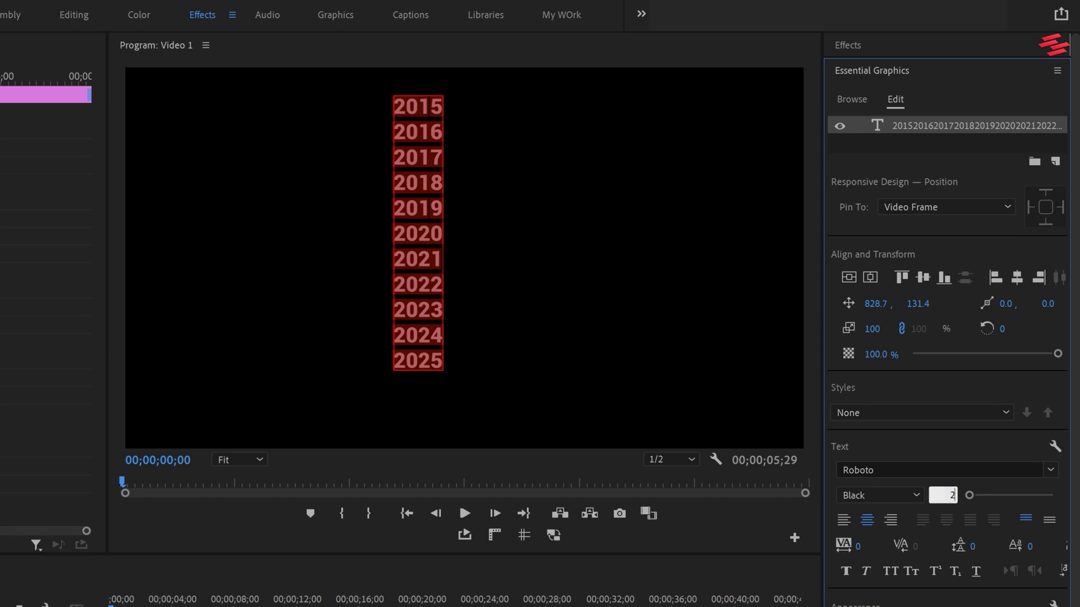
pyautogui.press('Return')
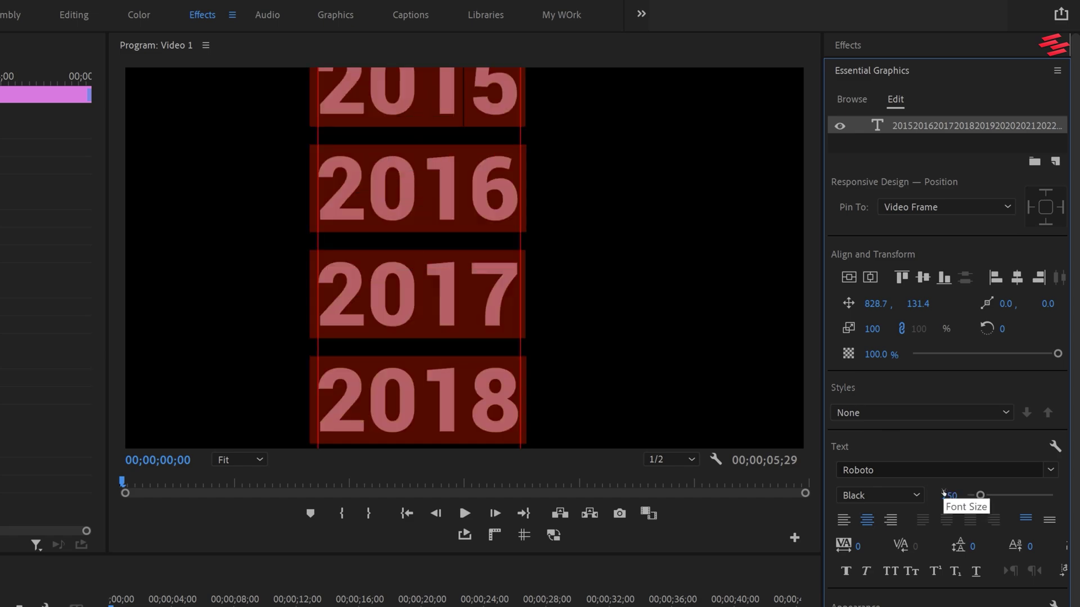
pyautogui.click(870, 278)
pyautogui.click(851, 278)
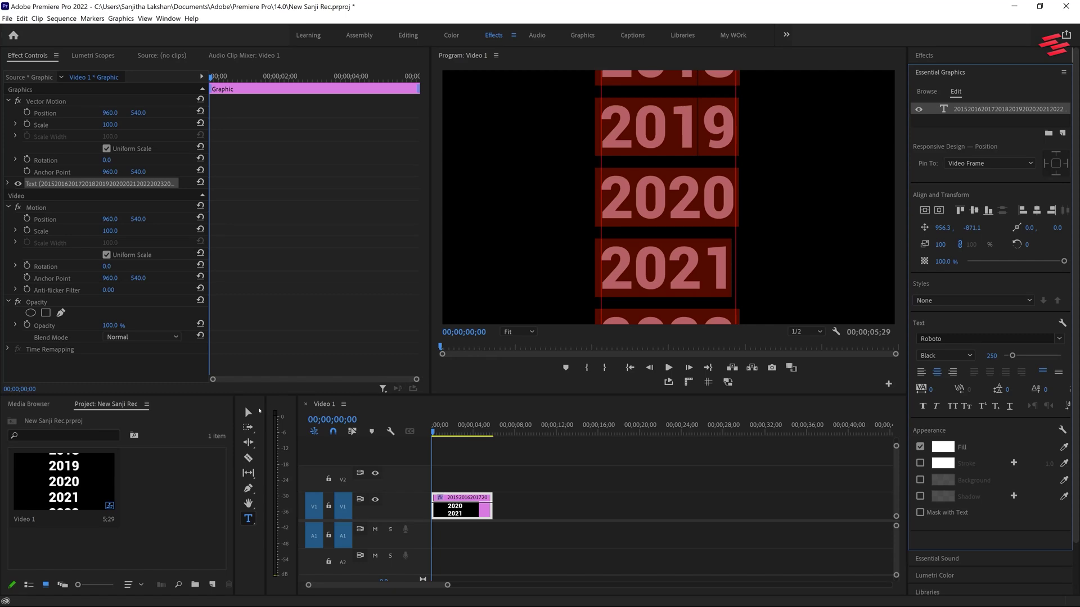
# Set Vector Motion Position to 960, 2036, then frame 2015 with a widened four-point Opacity mask and set Mask Feather to 51
pyautogui.click(248, 412)
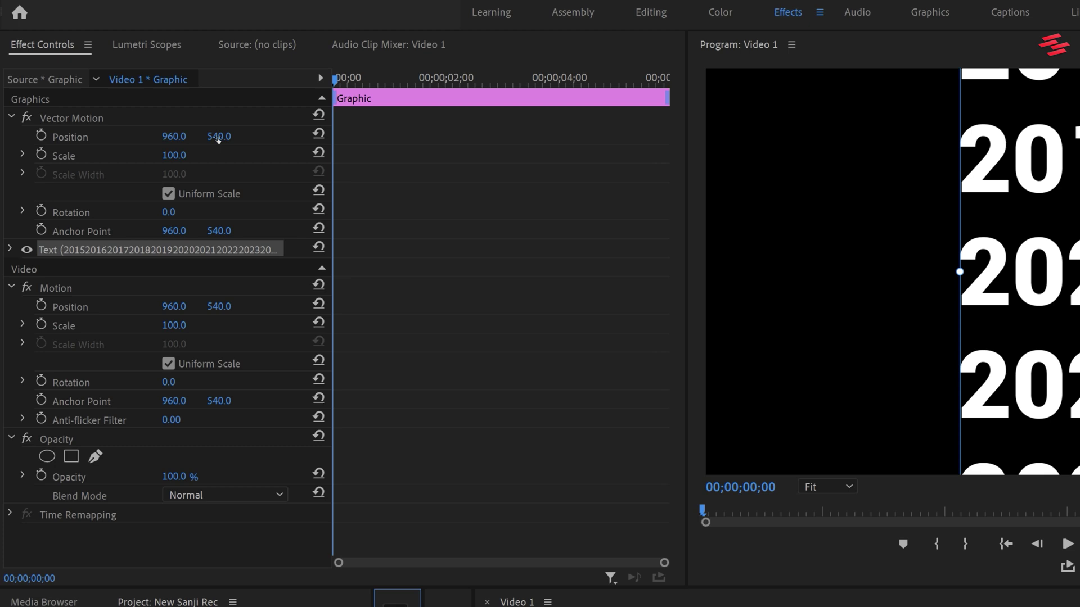
pyautogui.moveTo(218, 140); pyautogui.dragTo(527, 139)
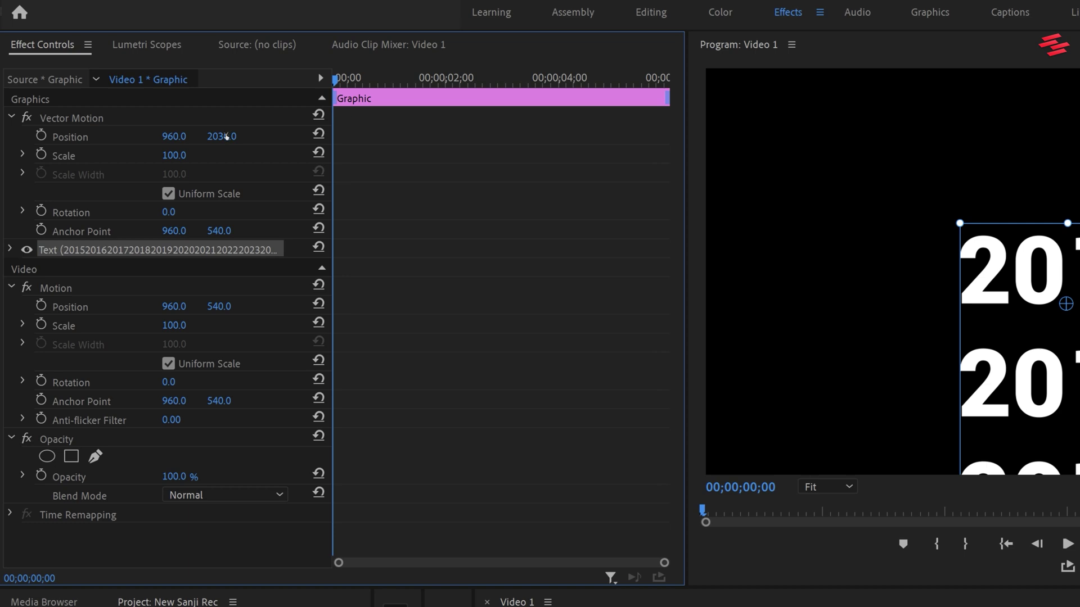
pyautogui.click(71, 457)
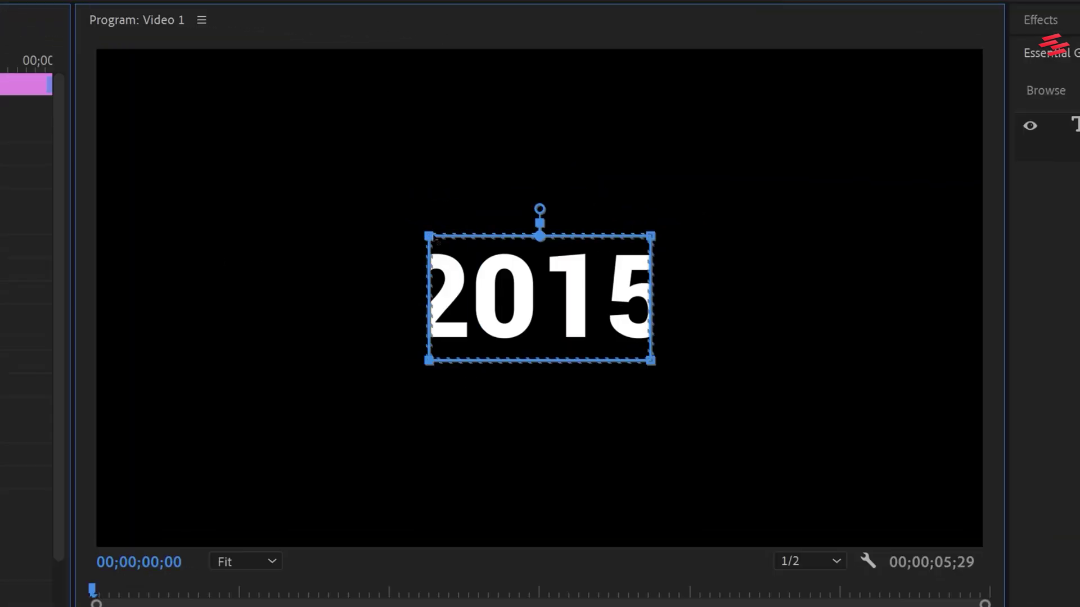
pyautogui.moveTo(429, 239); pyautogui.dragTo(392, 239)
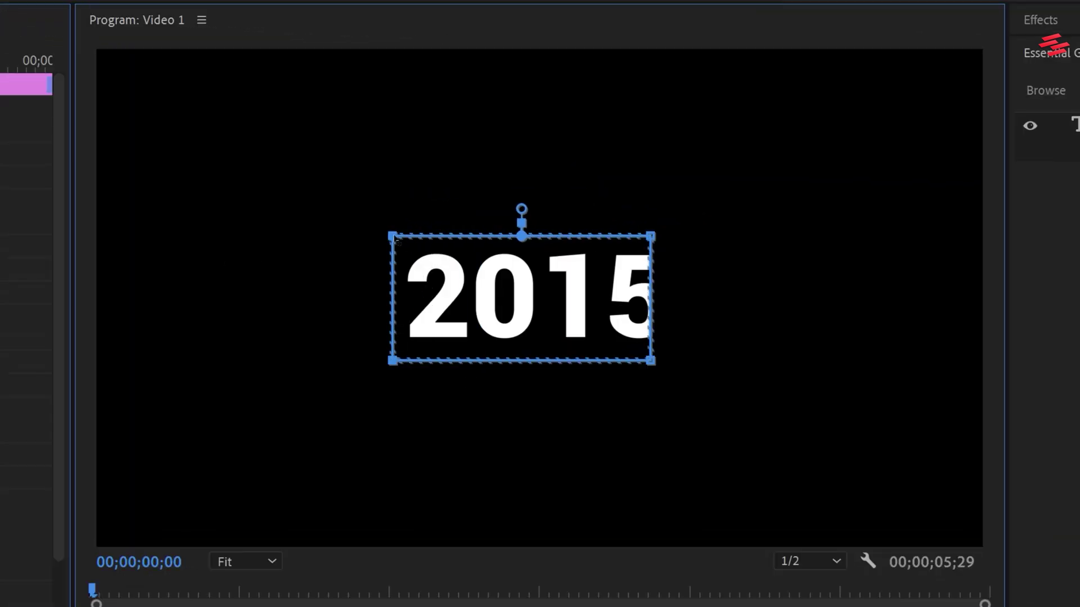
pyautogui.moveTo(653, 236); pyautogui.dragTo(685, 237)
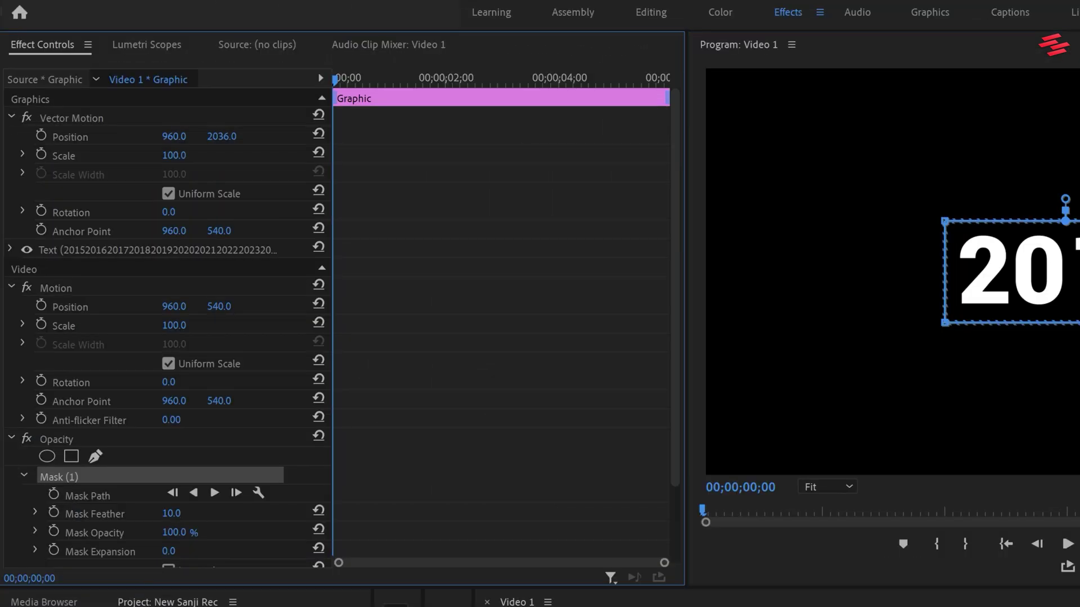
pyautogui.moveTo(171, 514); pyautogui.dragTo(181, 513)
pyautogui.moveTo(1065, 185); pyautogui.dragTo(1065, 183)
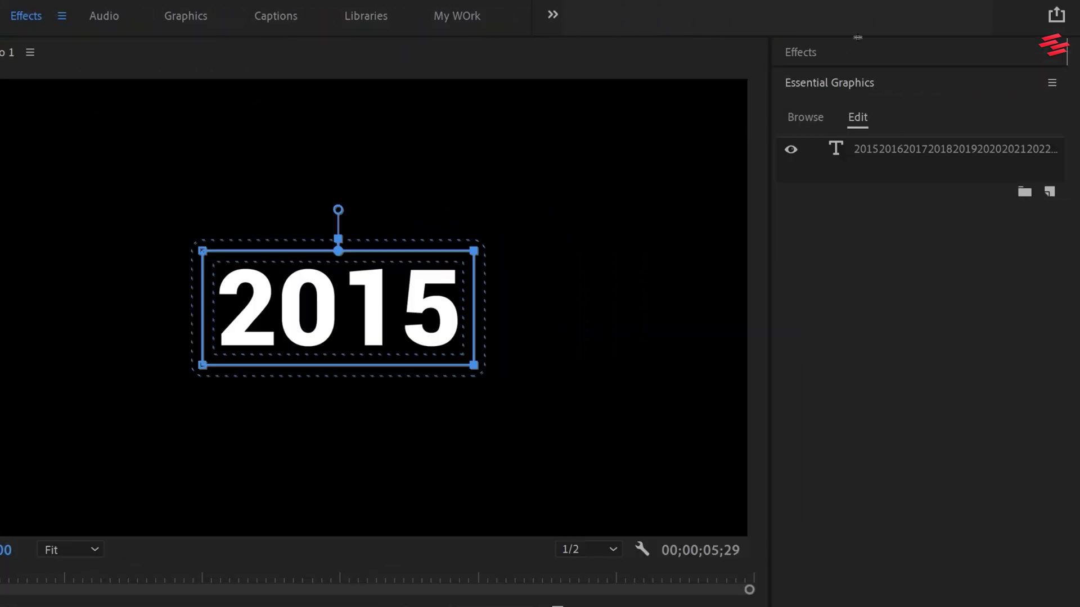
# Find the Directional Blur effect and apply it to the years graphic clip
pyautogui.click(856, 52)
pyautogui.click(840, 72)
pyautogui.write('directi')
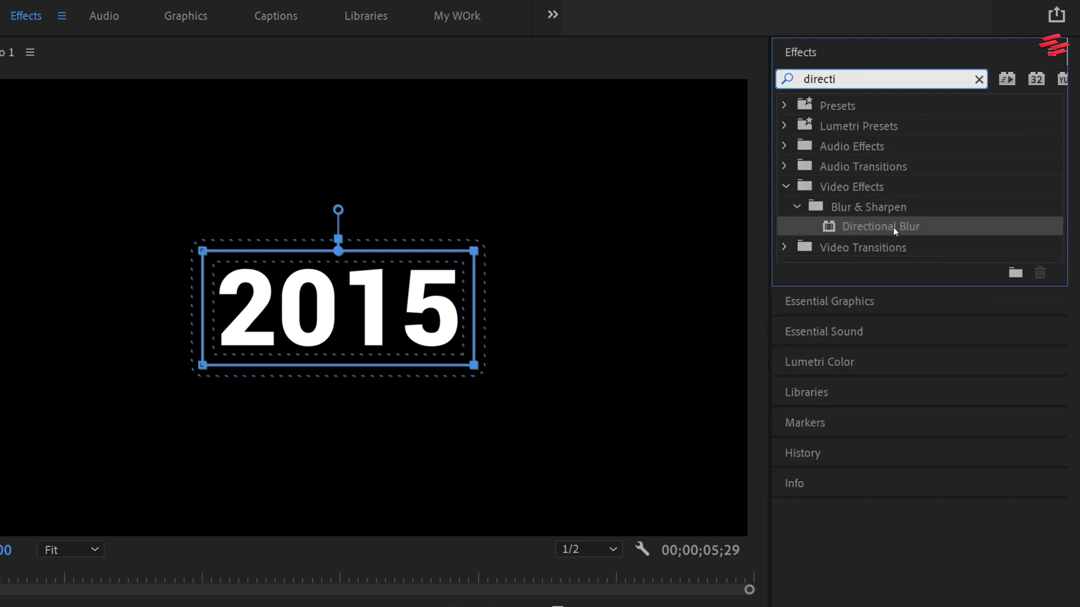
pyautogui.moveTo(895, 229); pyautogui.dragTo(459, 508)
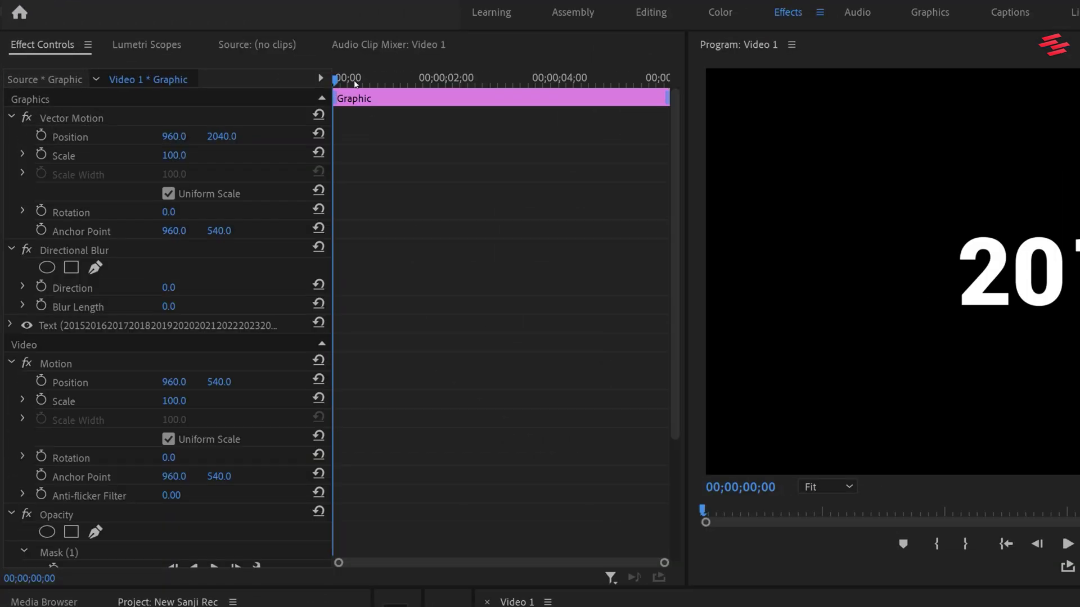
# Keyframe Vector Motion Position and Directional Blur's Blur Length on the first frame, and set Position to 960, -962 at 00;00;03;00
pyautogui.click(41, 135)
pyautogui.click(41, 305)
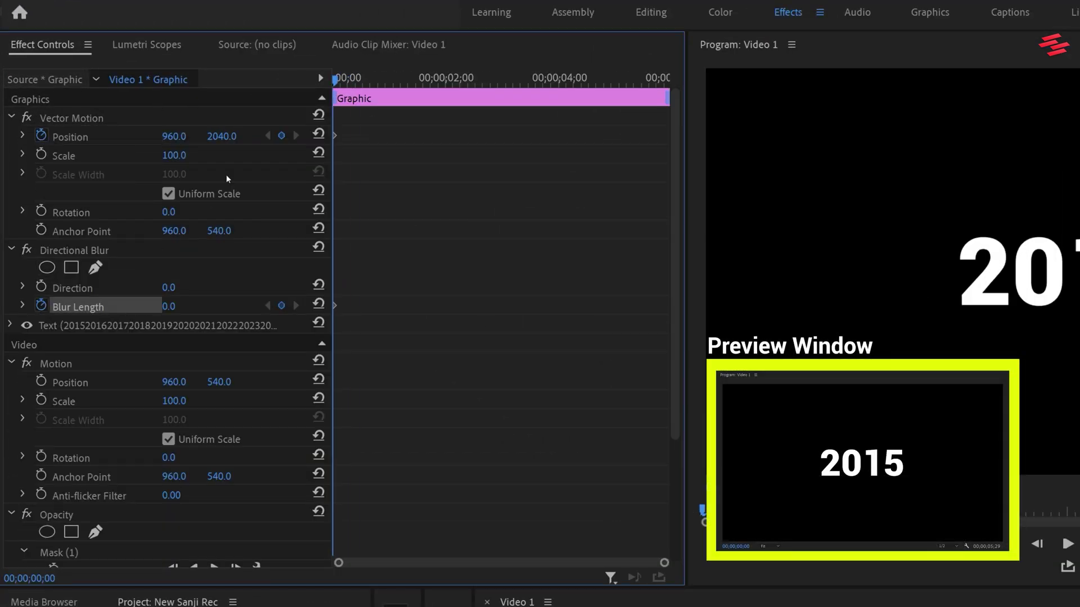
pyautogui.moveTo(336, 78); pyautogui.dragTo(504, 79)
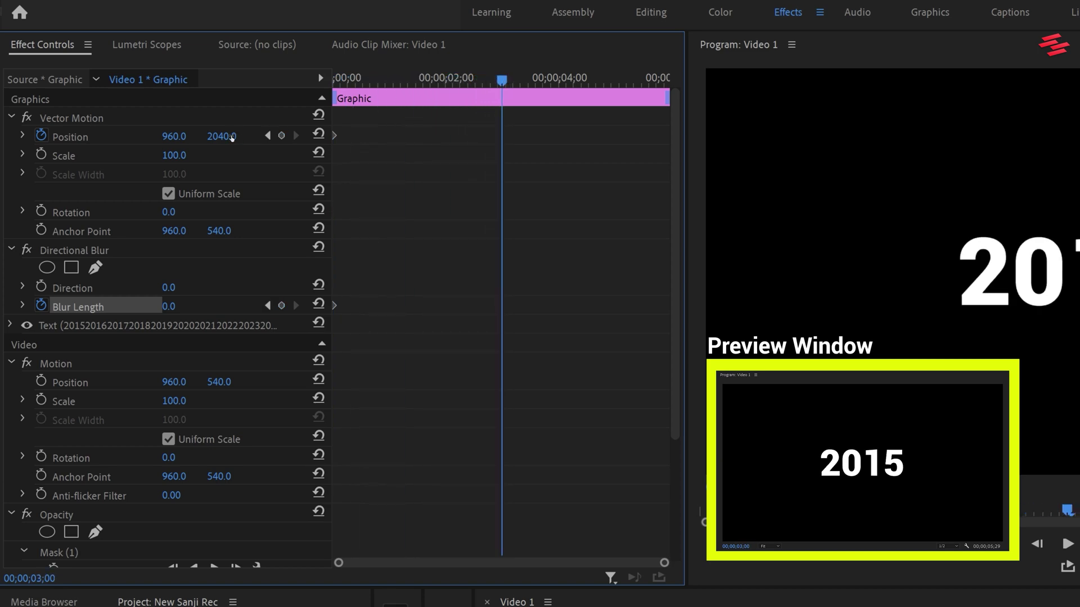
pyautogui.moveTo(231, 138); pyautogui.dragTo(226, 134)
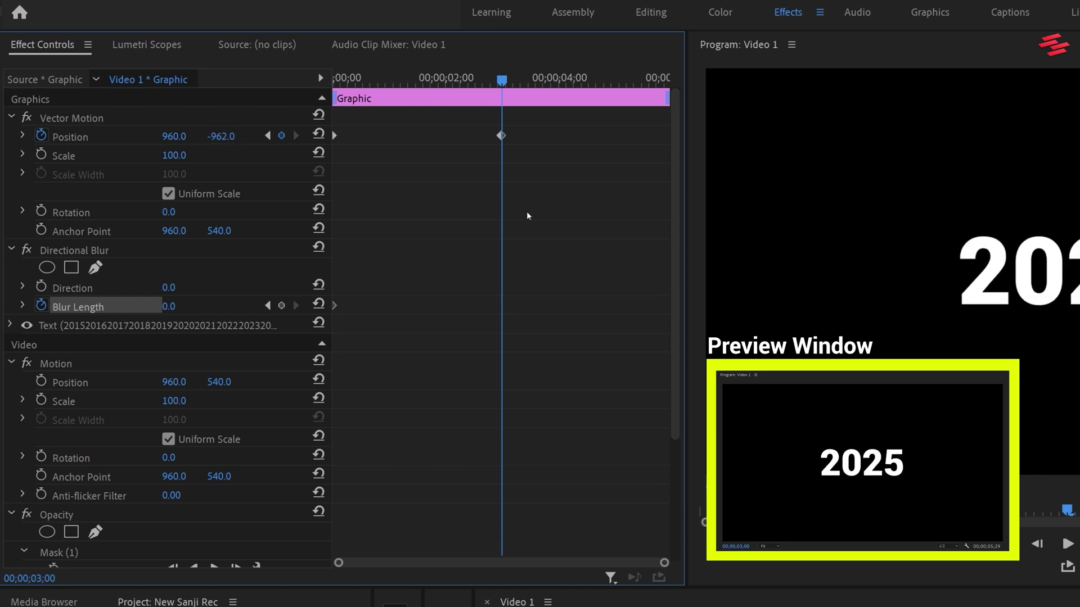
# Add a Blur Length keyframe at 00;00;03;00 and set Blur Length to 30 midway, at 00;00;01;17
pyautogui.moveTo(676, 250); pyautogui.dragTo(676, 306)
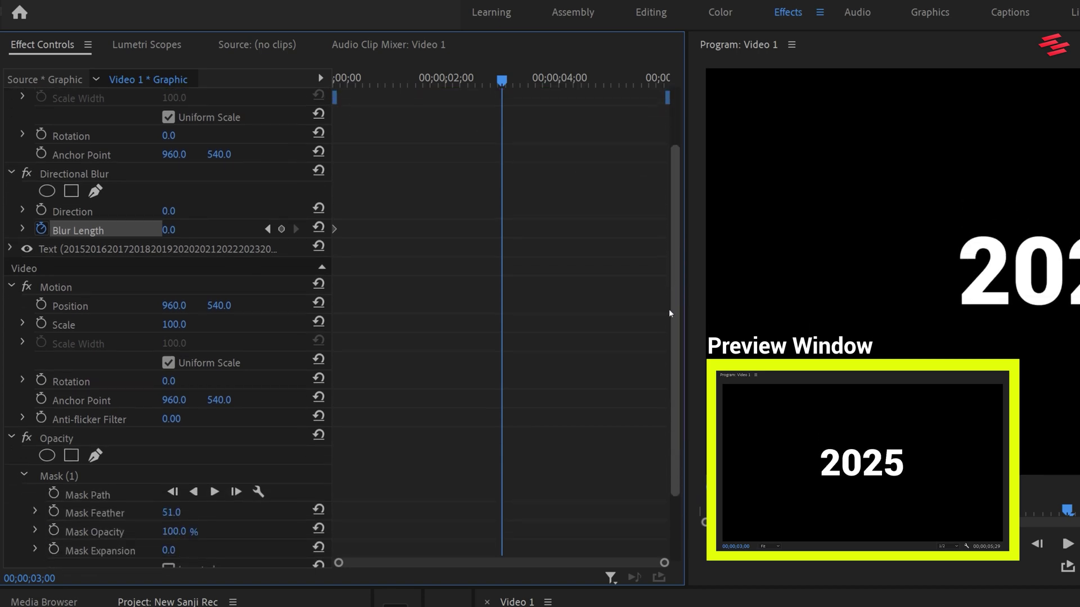
pyautogui.click(79, 477)
pyautogui.moveTo(677, 387); pyautogui.dragTo(677, 323)
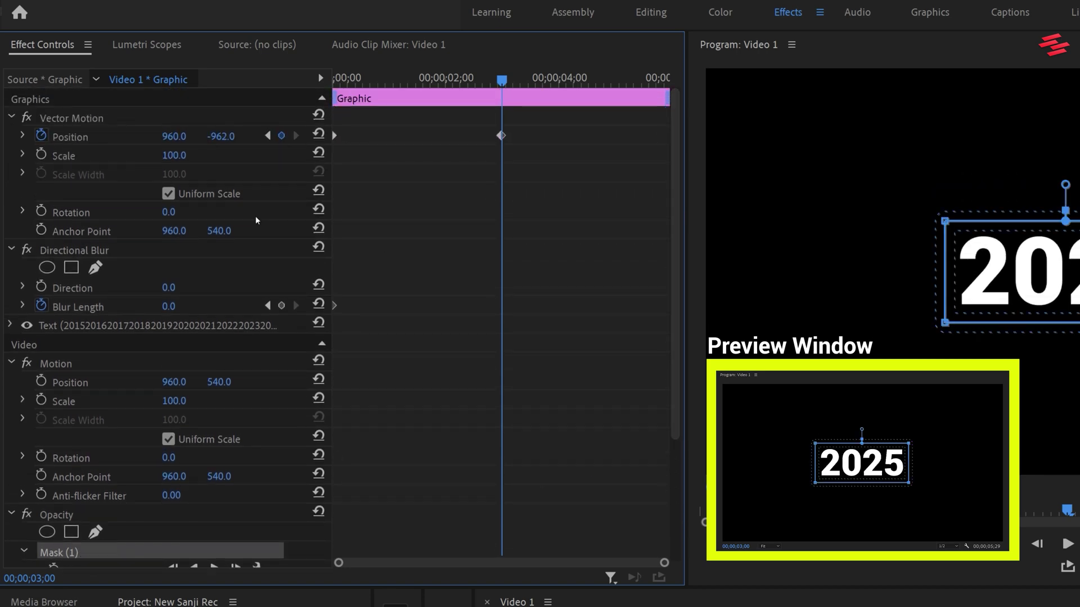
pyautogui.click(282, 306)
pyautogui.moveTo(462, 79); pyautogui.dragTo(421, 78)
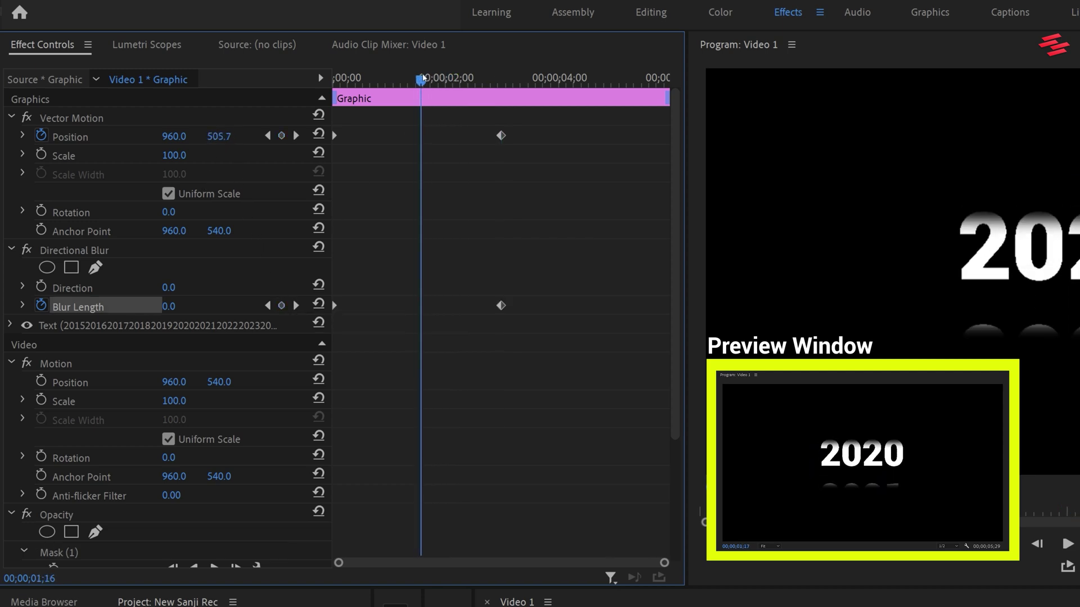
pyautogui.click(187, 305)
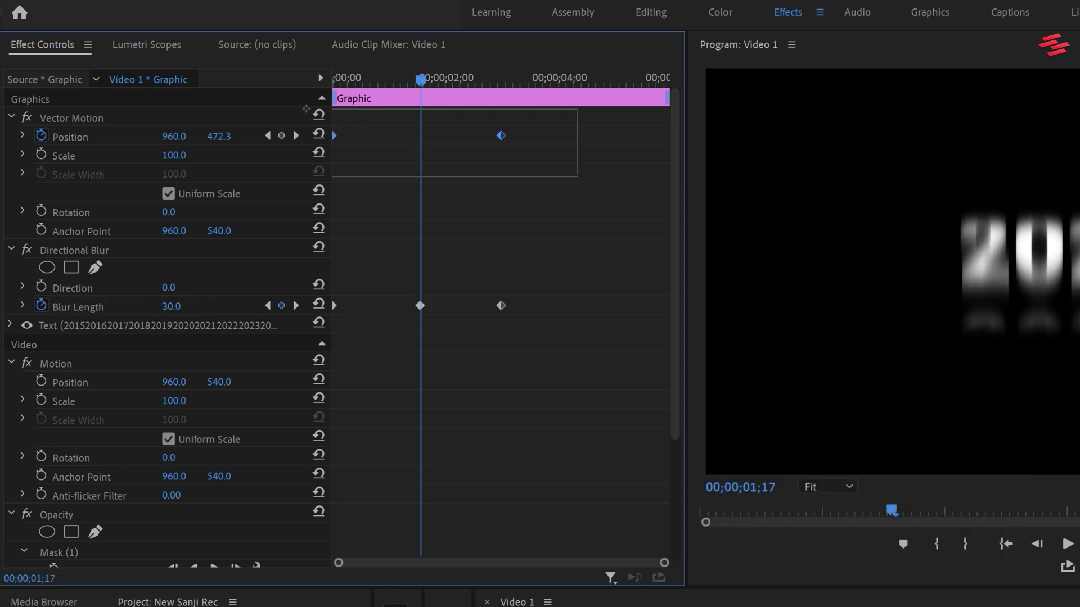
# Apply Ease In and Ease Out temporal interpolation to both Vector Motion Position keyframes of the years graphic
pyautogui.rightClick(502, 138)
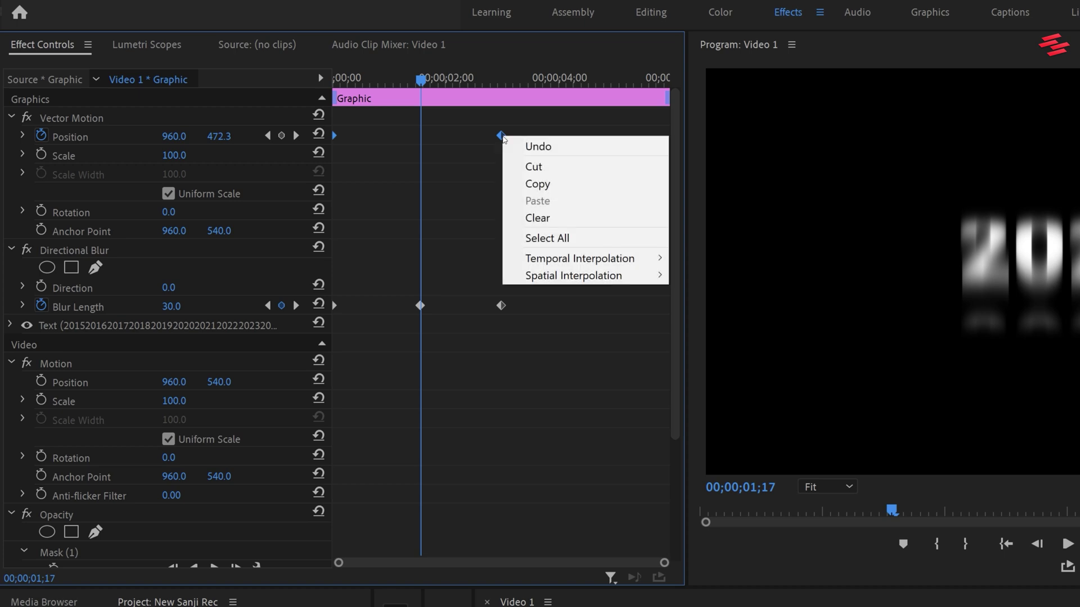
pyautogui.moveTo(619, 258)
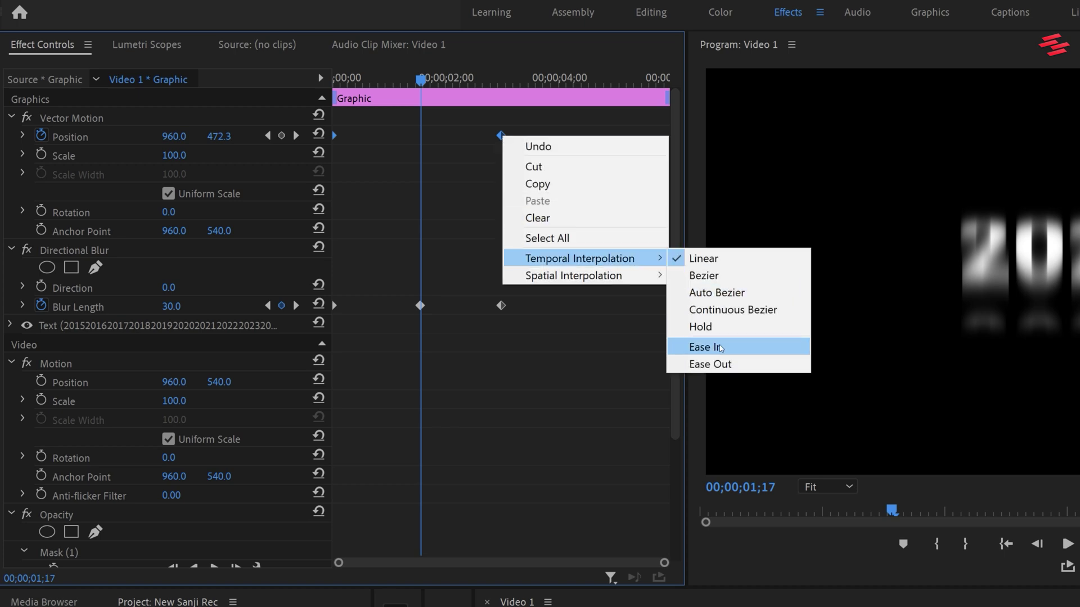
pyautogui.click(698, 347)
pyautogui.rightClick(502, 137)
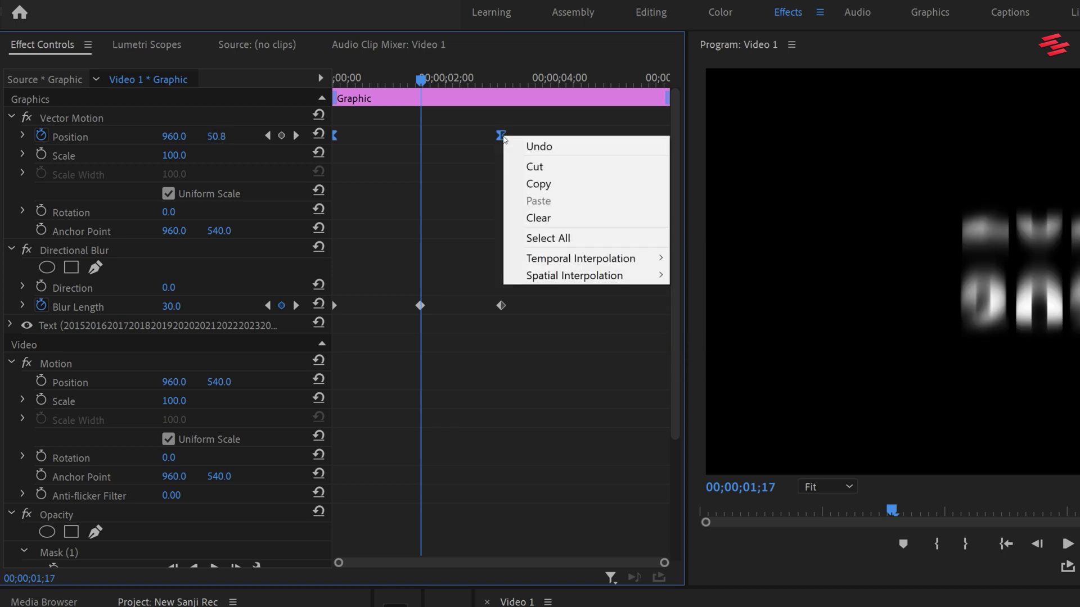
pyautogui.moveTo(618, 259)
pyautogui.click(718, 364)
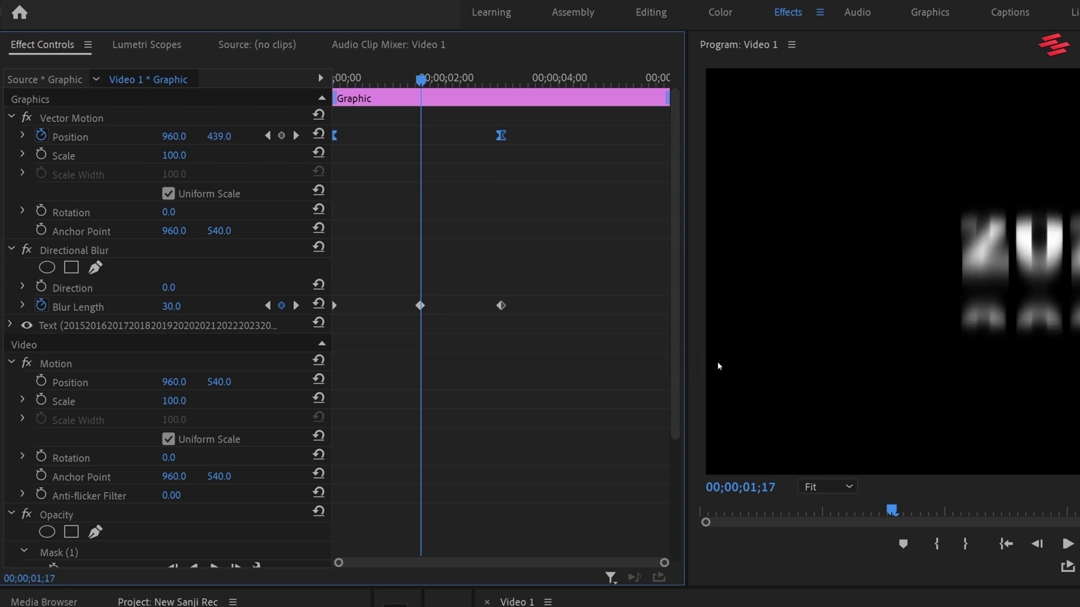
# Lengthen the last Position keyframe's incoming velocity handle so the scroll slows gradually, and play the animation from the start
pyautogui.click(23, 135)
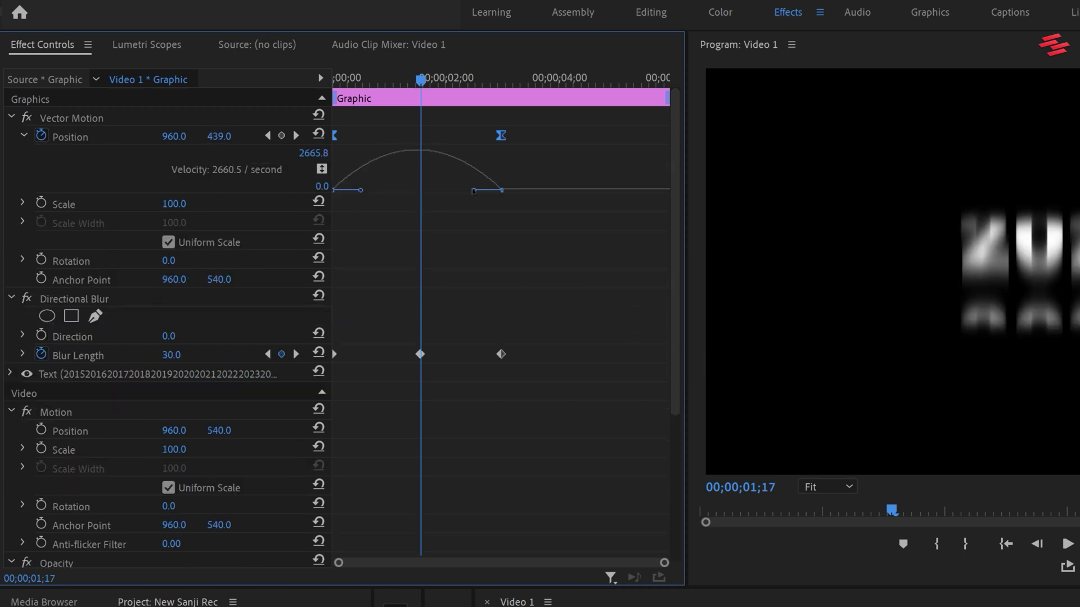
pyautogui.moveTo(449, 192); pyautogui.dragTo(446, 192)
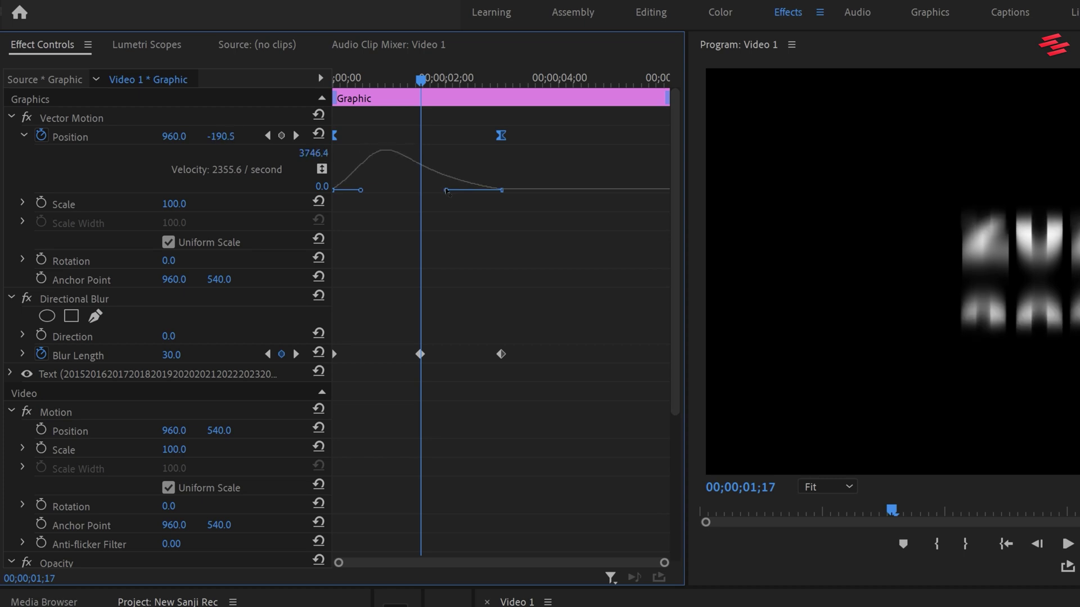
pyautogui.moveTo(421, 77); pyautogui.dragTo(332, 76)
pyautogui.press('space')
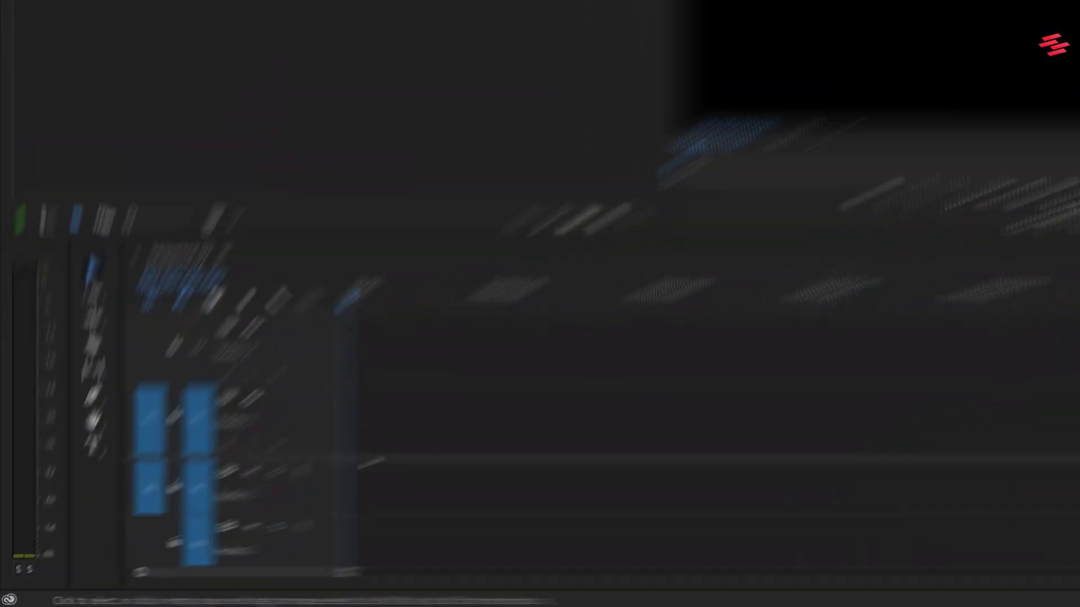
# Add a text layer reading TEXT to the empty Sequence 02
pyautogui.click(93, 444)
pyautogui.click(359, 342)
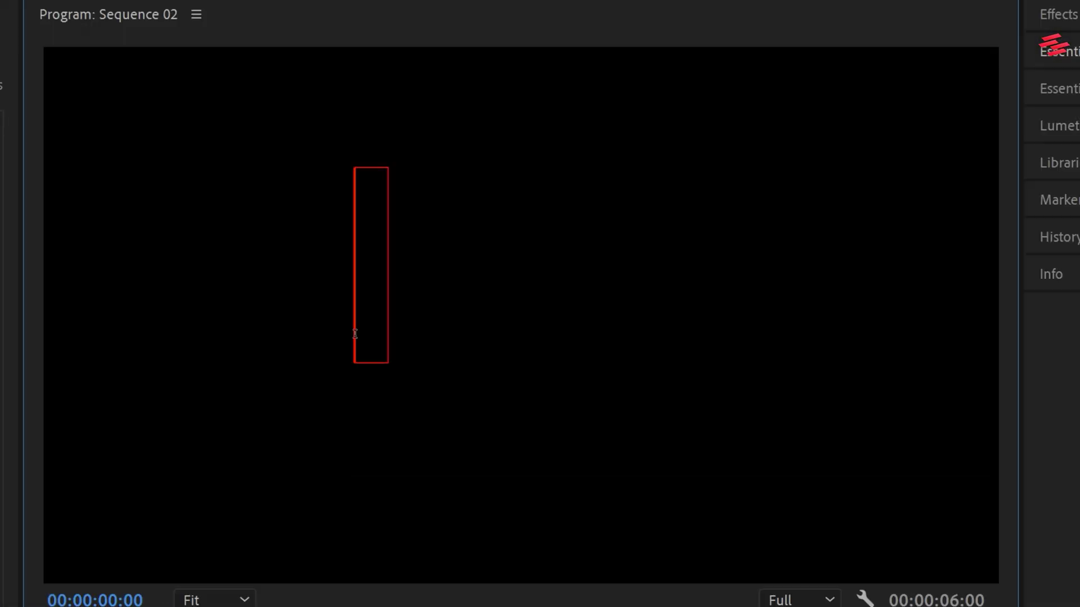
pyautogui.write('TEXT')
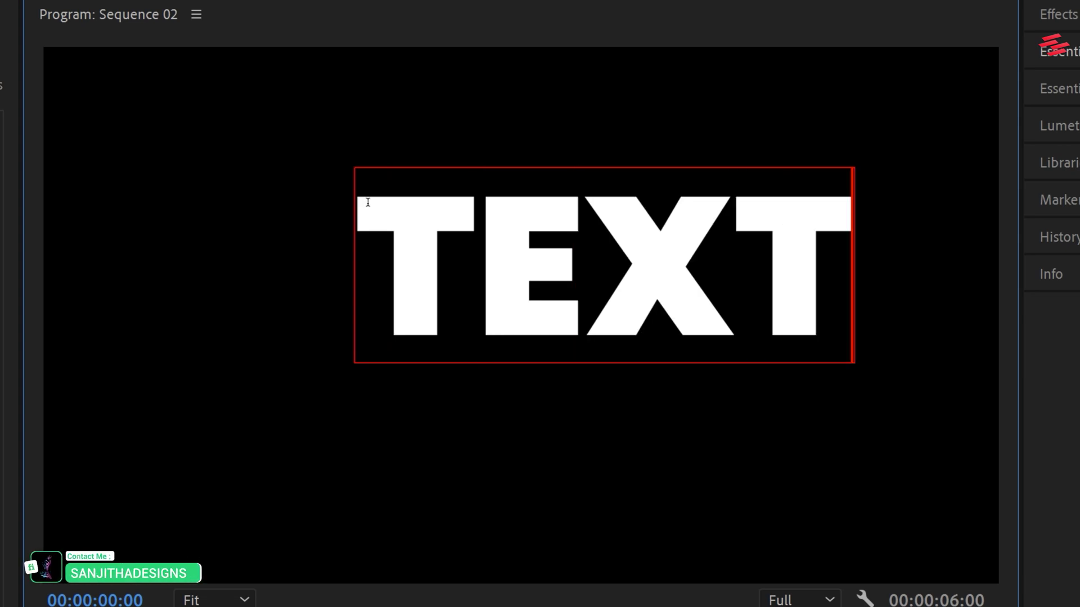
# Center-align the whole TEXT title and center it vertically and horizontally in the frame
pyautogui.moveTo(367, 204); pyautogui.dragTo(859, 209)
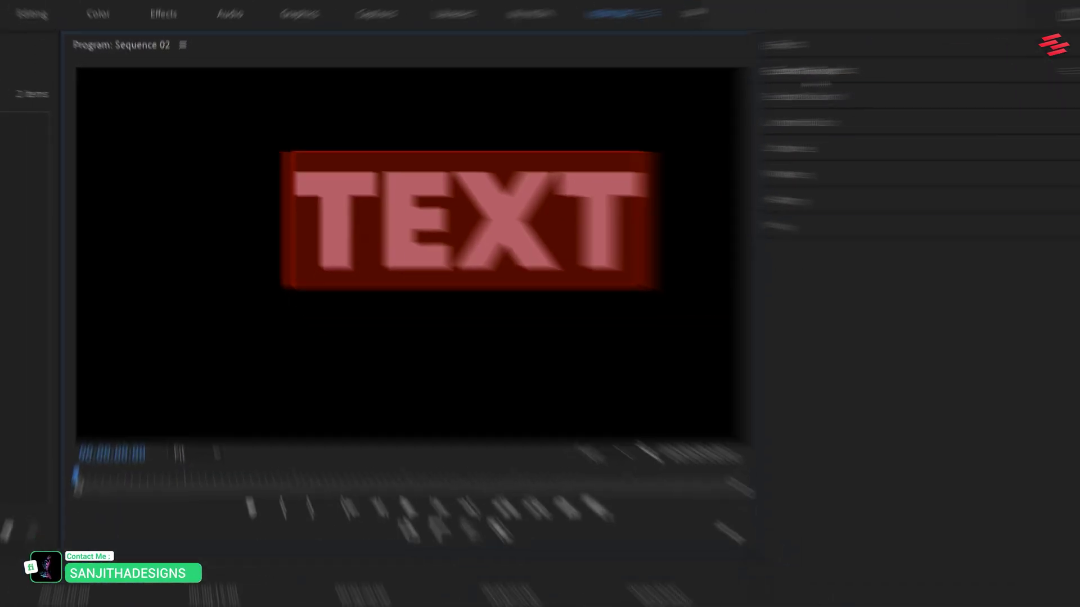
pyautogui.click(1059, 52)
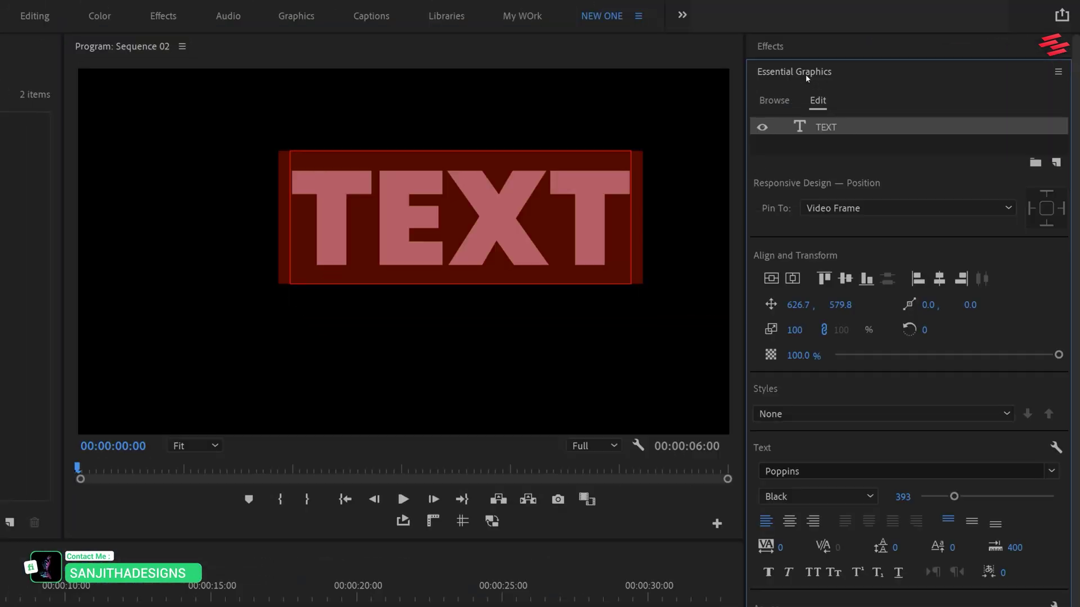
pyautogui.click(789, 521)
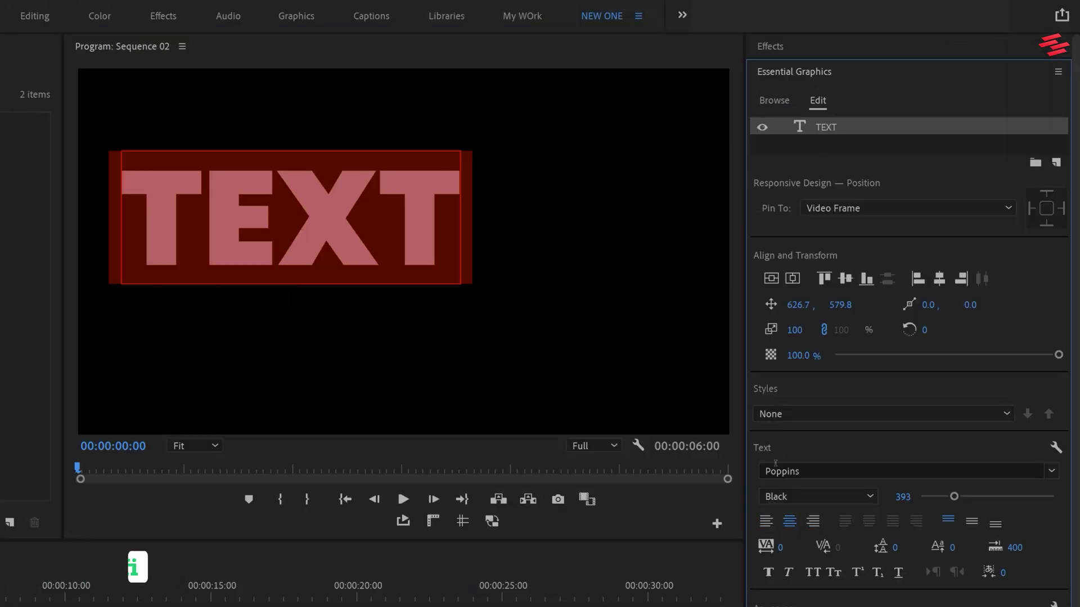
pyautogui.click(771, 278)
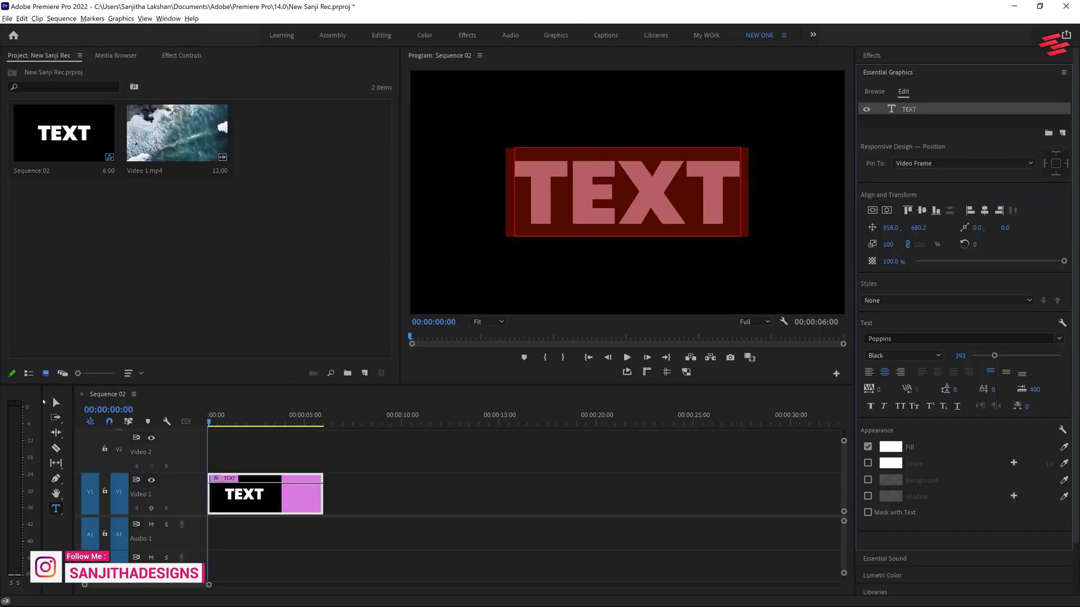
pyautogui.click(54, 402)
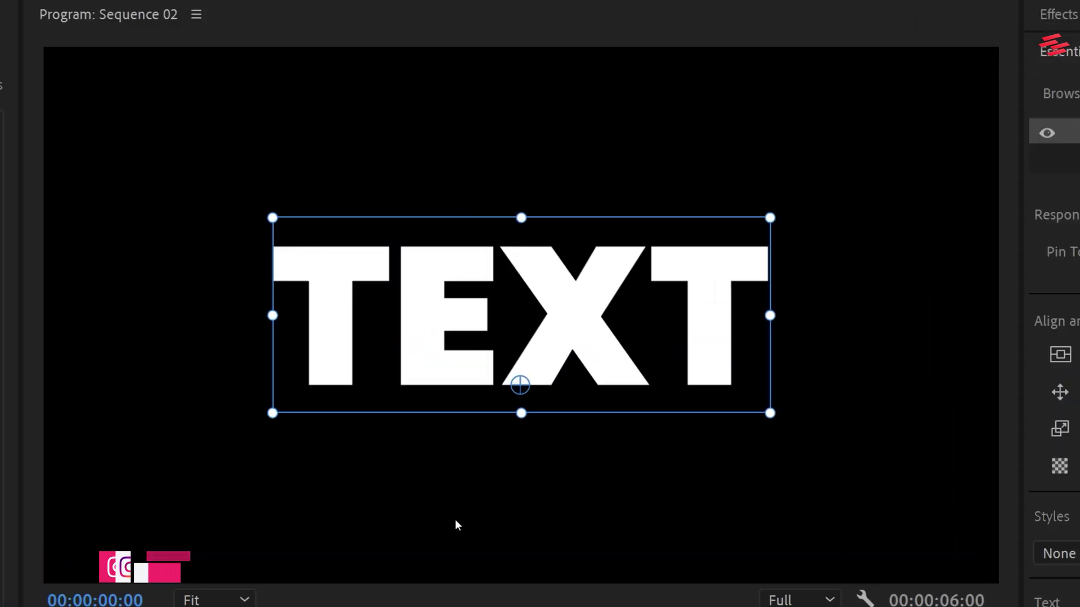
# Move the title's Vector Motion anchor point onto the middle of the X, at 1064.5, 537.5, and keyframe Scale at 100 on the first frame
pyautogui.click(600, 286)
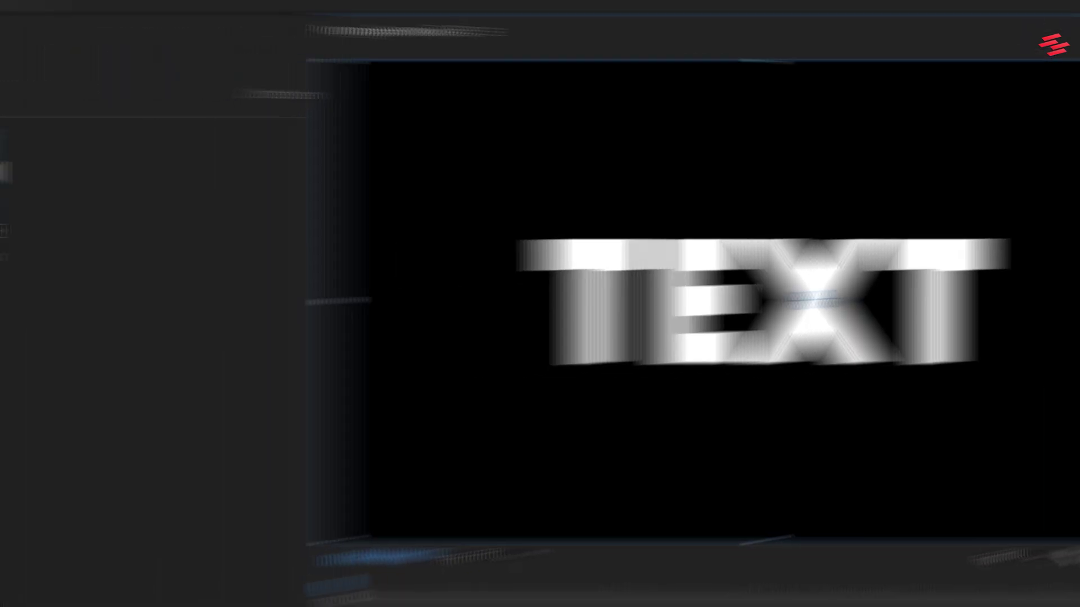
pyautogui.click(307, 52)
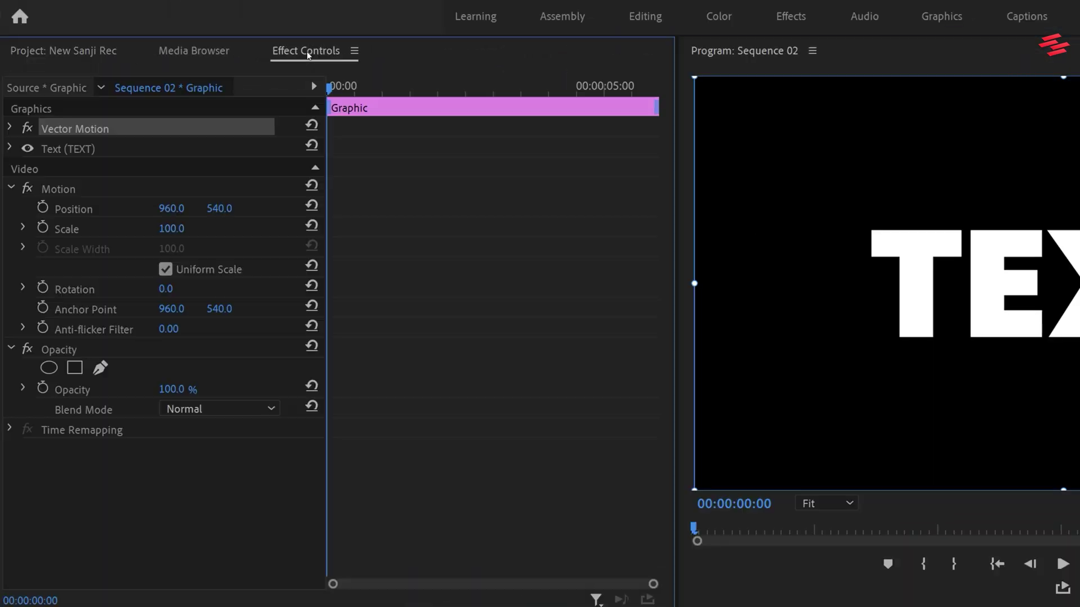
pyautogui.click(11, 129)
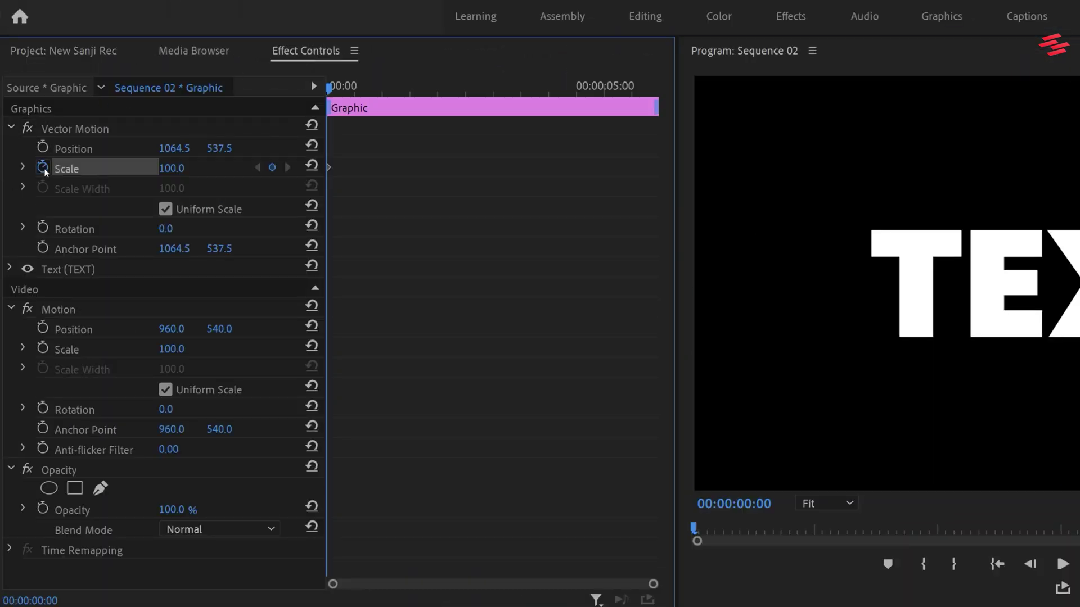
# Set the title's Vector Motion Scale to 2195 at 00:00:03:00 and play the zoom from the start
pyautogui.moveTo(330, 87); pyautogui.dragTo(492, 90)
pyautogui.moveTo(172, 168); pyautogui.dragTo(196, 164)
pyautogui.press('Home')
pyautogui.press('space')
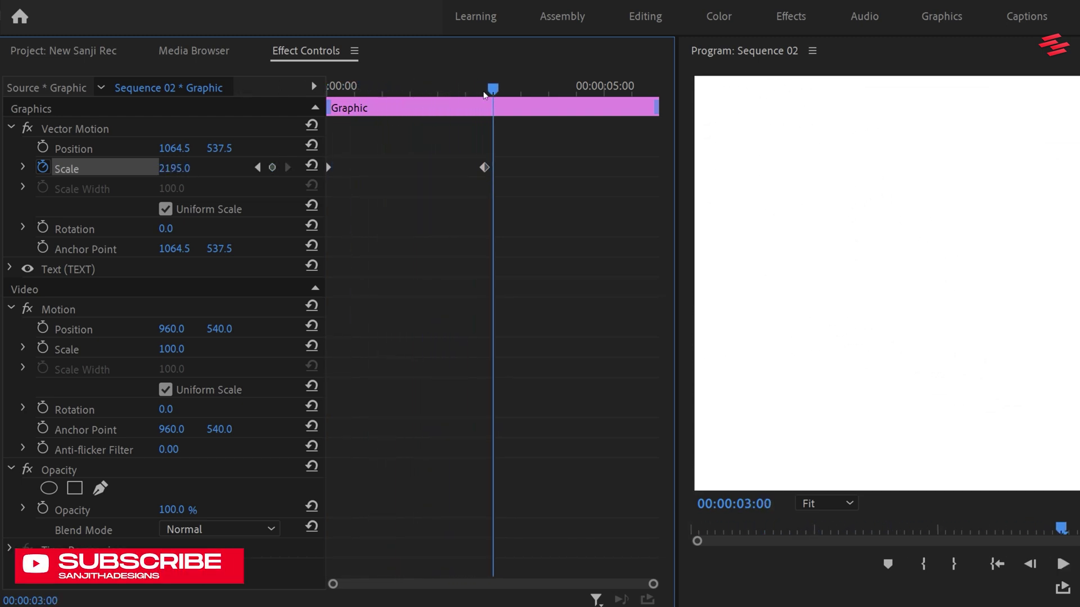
# Apply Ease Out and Ease In to the title's Scale keyframes, and lengthen the first keyframe's velocity handle for a slow start
pyautogui.rightClick(487, 170)
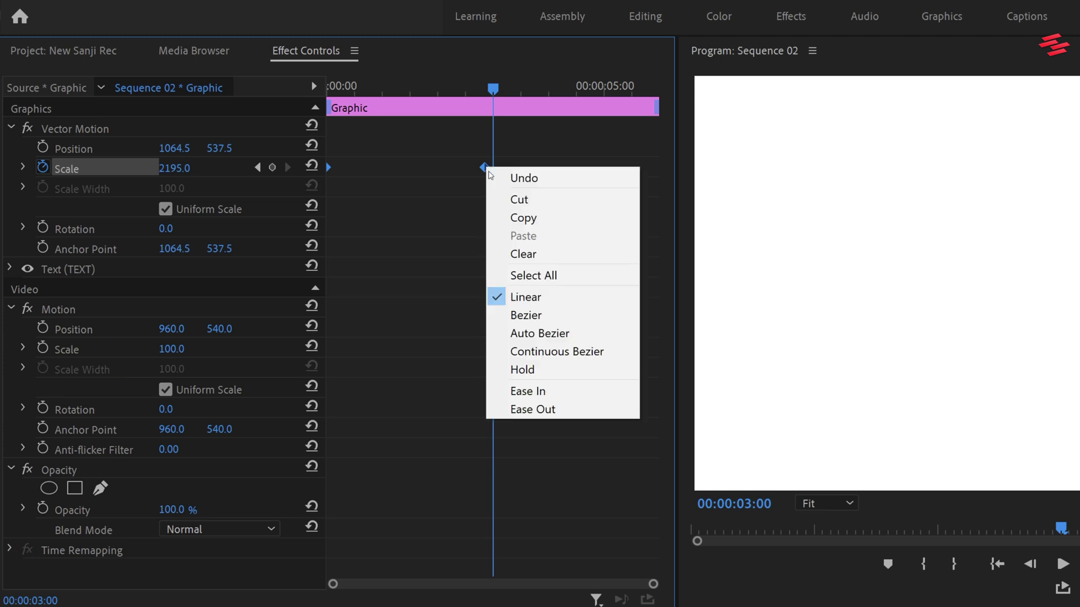
pyautogui.click(541, 408)
pyautogui.rightClick(485, 169)
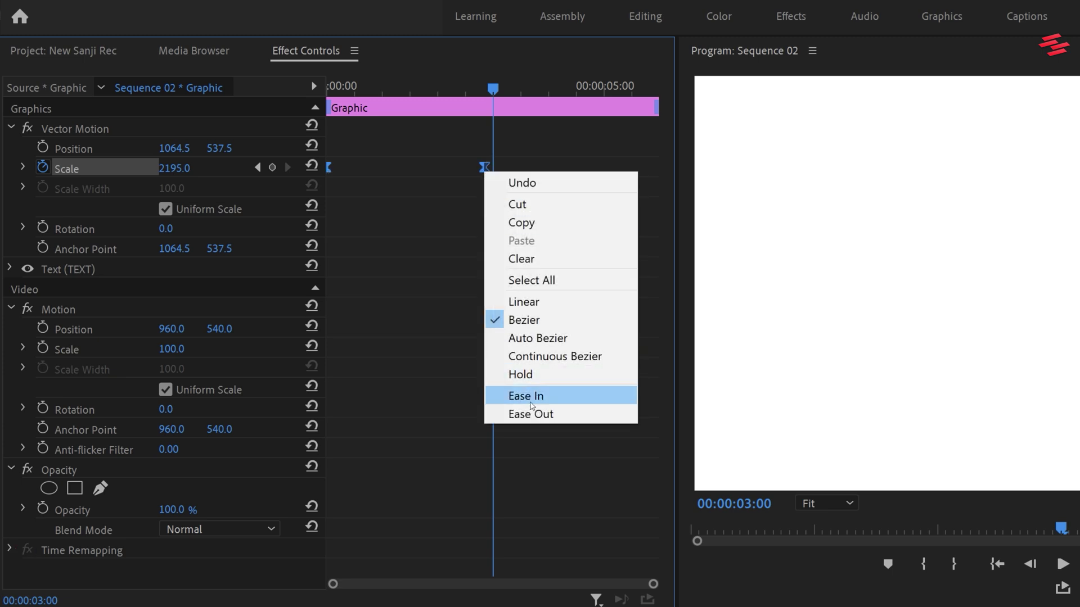
pyautogui.click(518, 394)
pyautogui.click(23, 167)
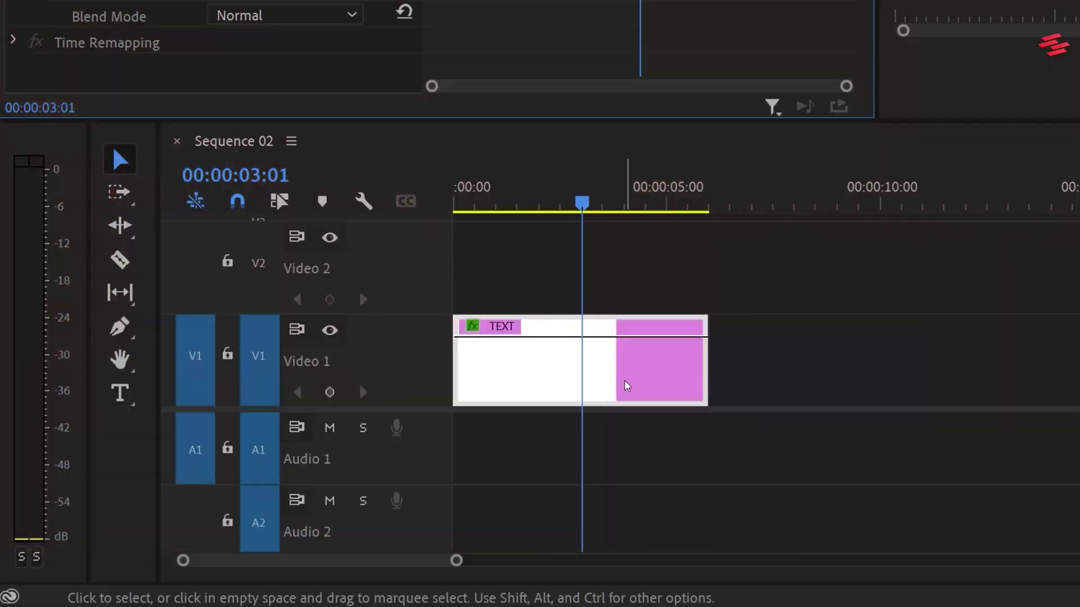
# Move the TEXT title clip up to the Video 2 track and place Video 1.mp4 beneath it at the start of Video 1
pyautogui.moveTo(627, 388); pyautogui.dragTo(618, 309)
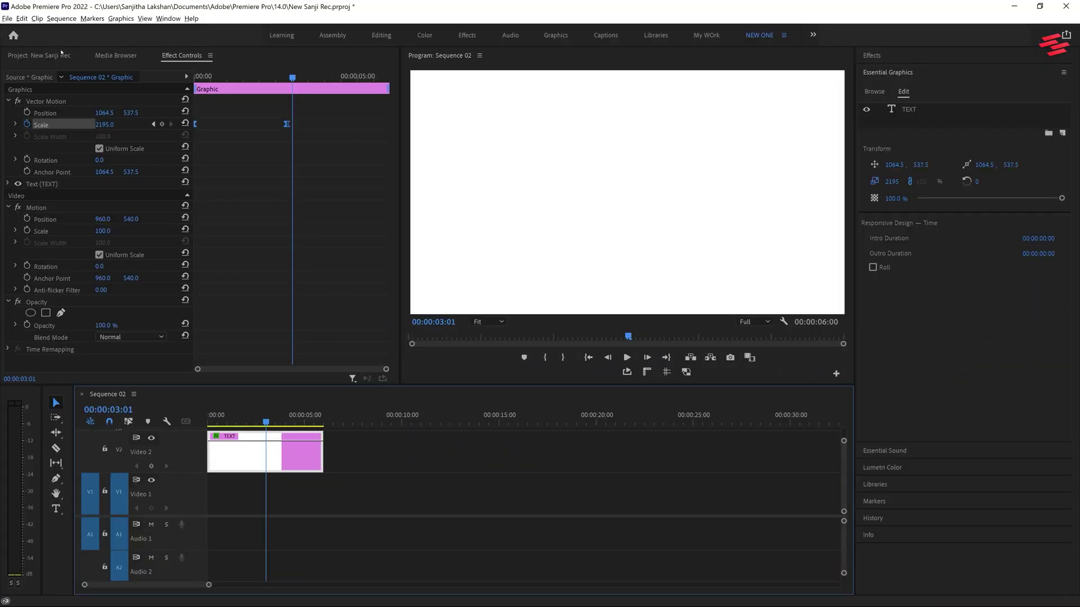
pyautogui.click(62, 52)
pyautogui.moveTo(177, 135); pyautogui.dragTo(203, 505)
pyautogui.click(491, 498)
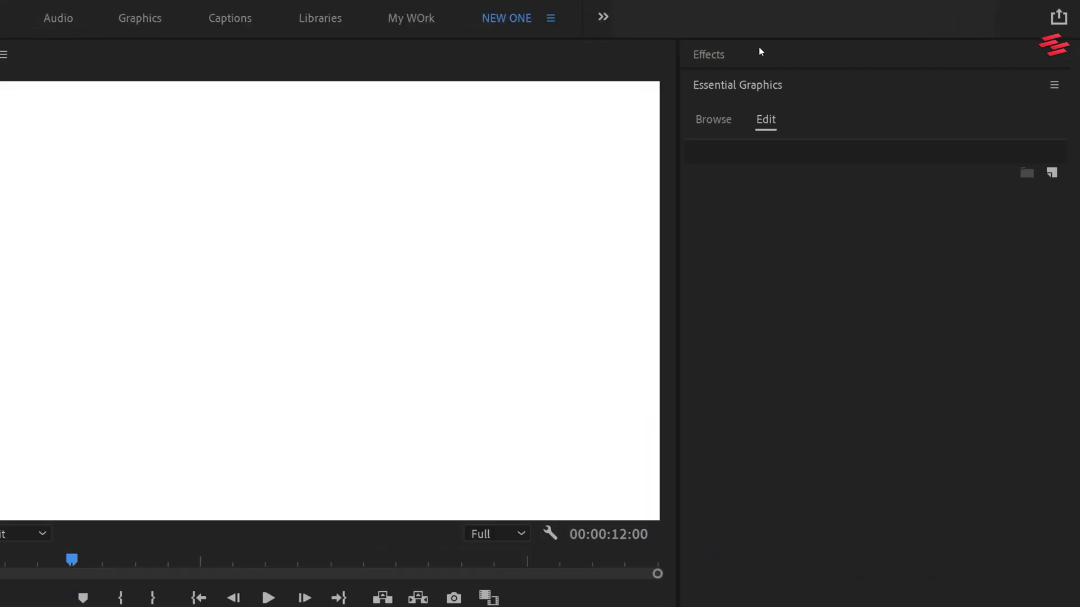
# Find the Track Matte Key effect and apply it to the Video 1.mp4 clip
pyautogui.click(899, 52)
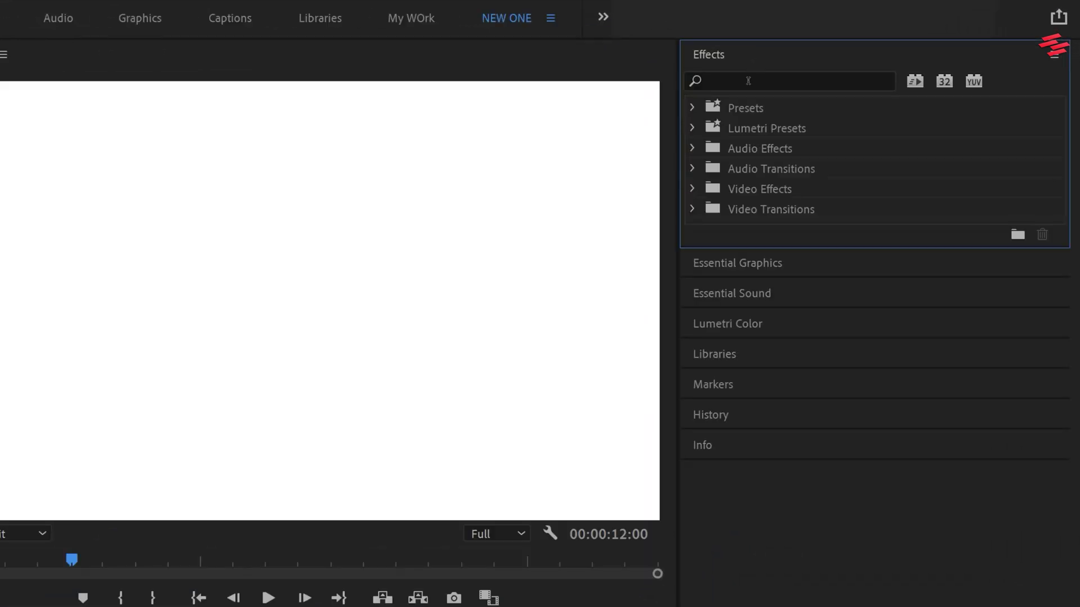
pyautogui.click(748, 81)
pyautogui.write('track')
pyautogui.click(777, 226)
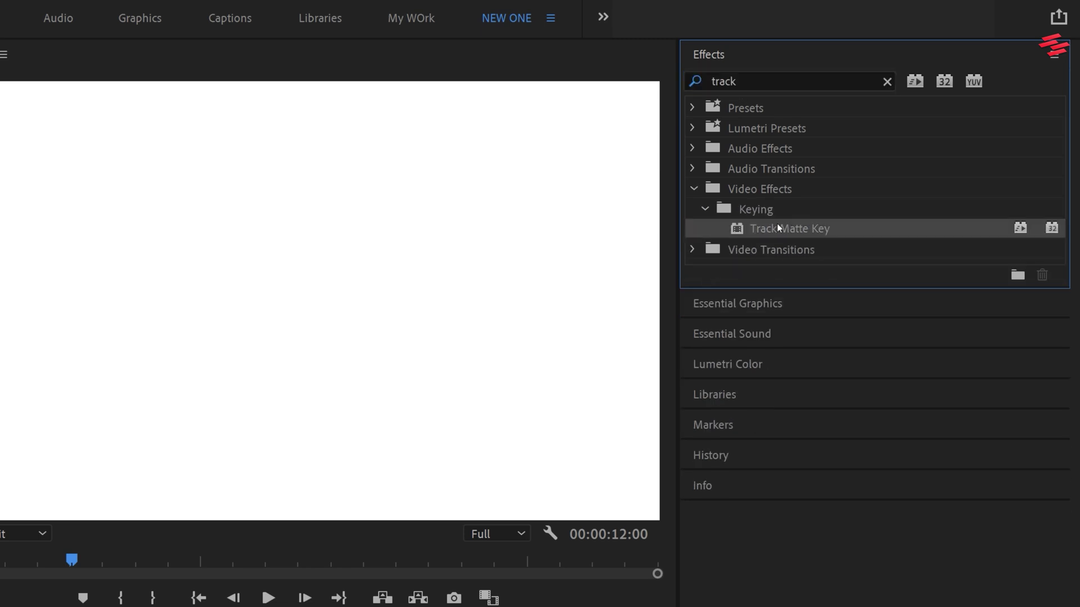
pyautogui.moveTo(778, 223); pyautogui.dragTo(617, 229)
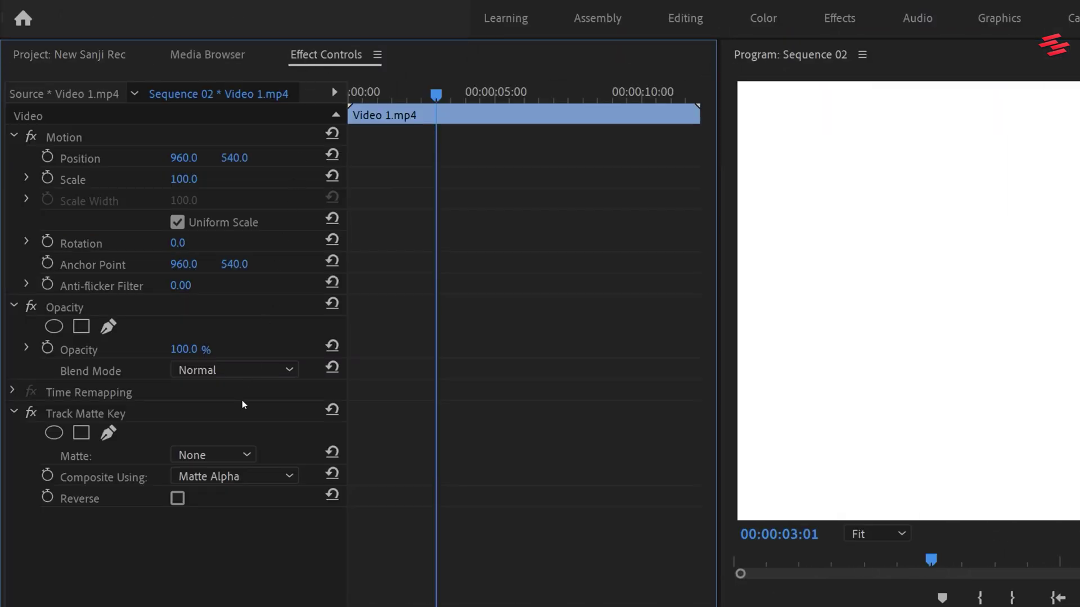
# Set the Track Matte Key's Matte to Video 2 and play the sequence from the start
pyautogui.click(234, 452)
pyautogui.click(218, 521)
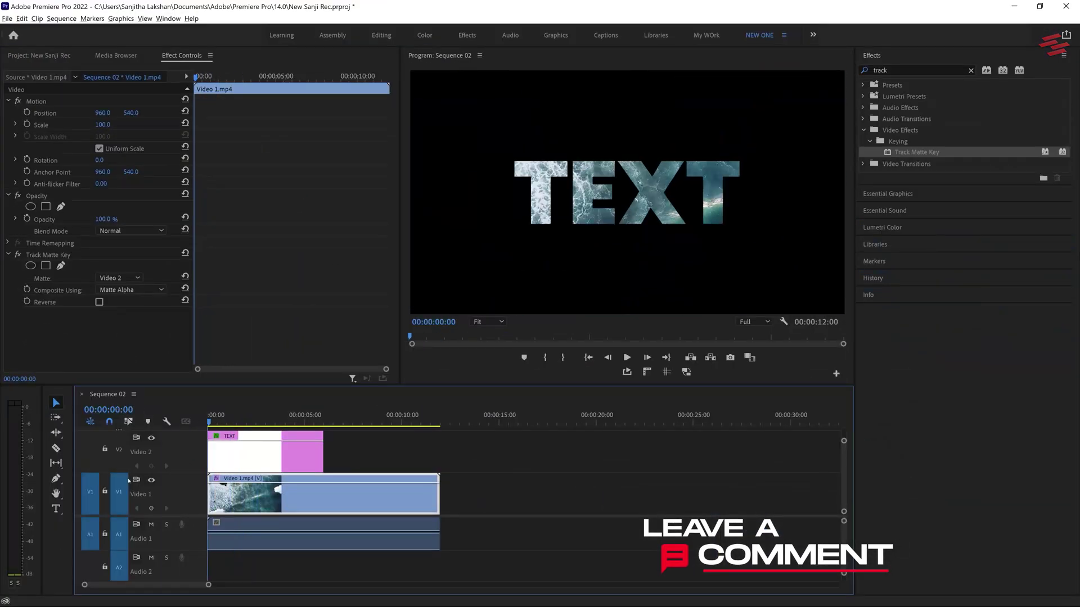
pyautogui.press('space')
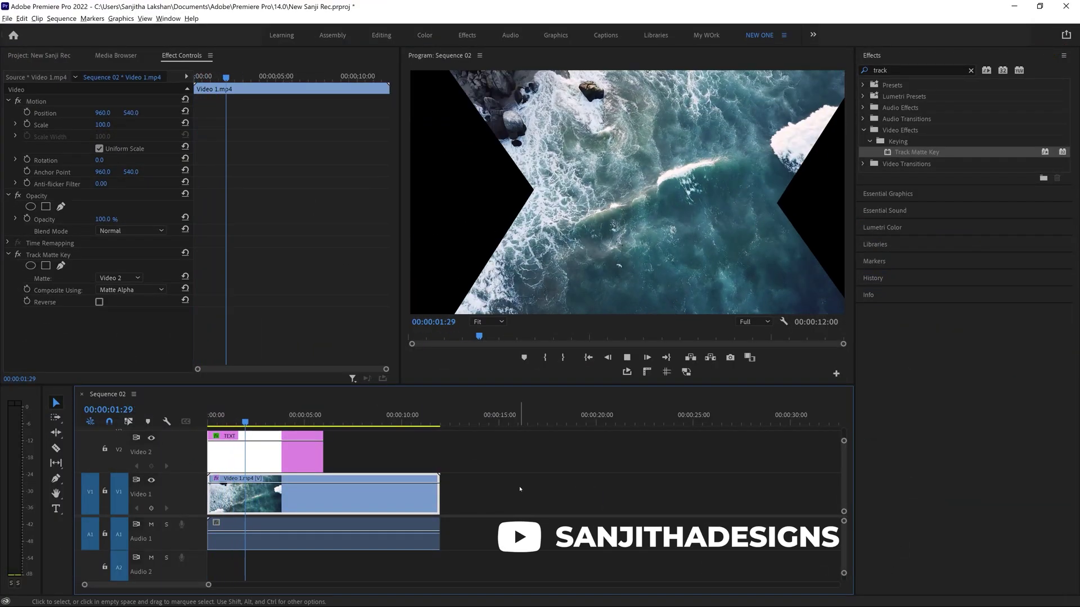